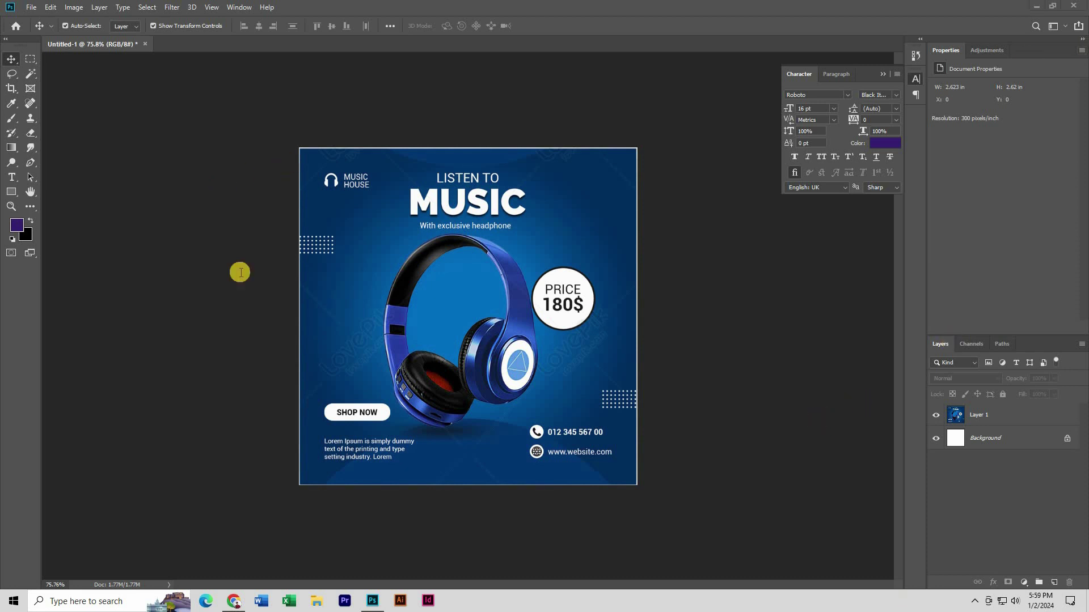
# Widen the canvas to the right with the Crop tool, to about 6.127 in.
pyautogui.scroll(-3, 277, 316)
pyautogui.scroll(2, 277, 316)
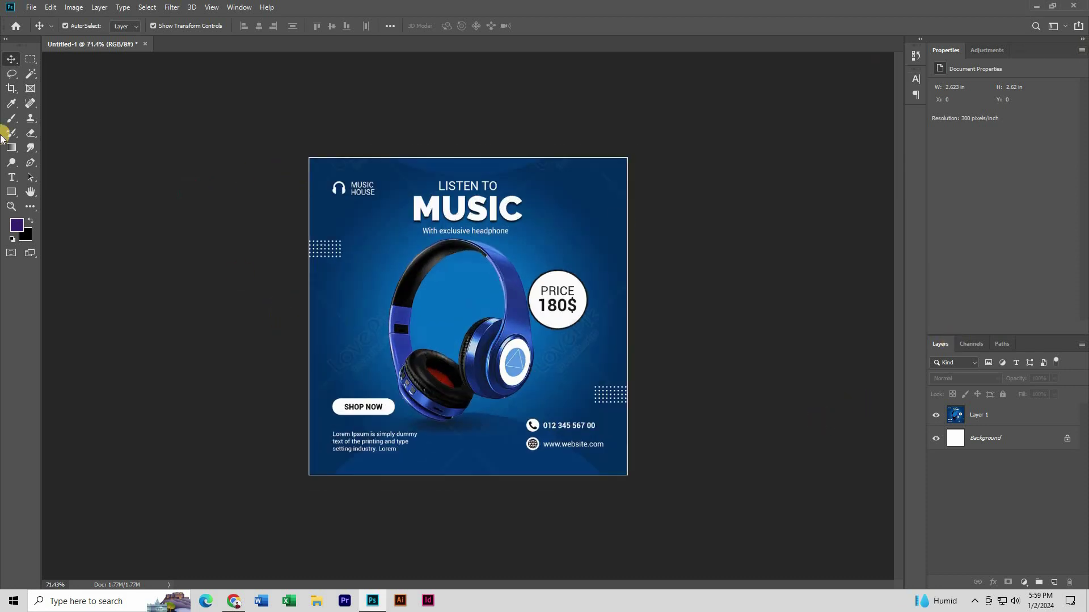
pyautogui.click(11, 88)
pyautogui.moveTo(627, 316); pyautogui.dragTo(841, 316)
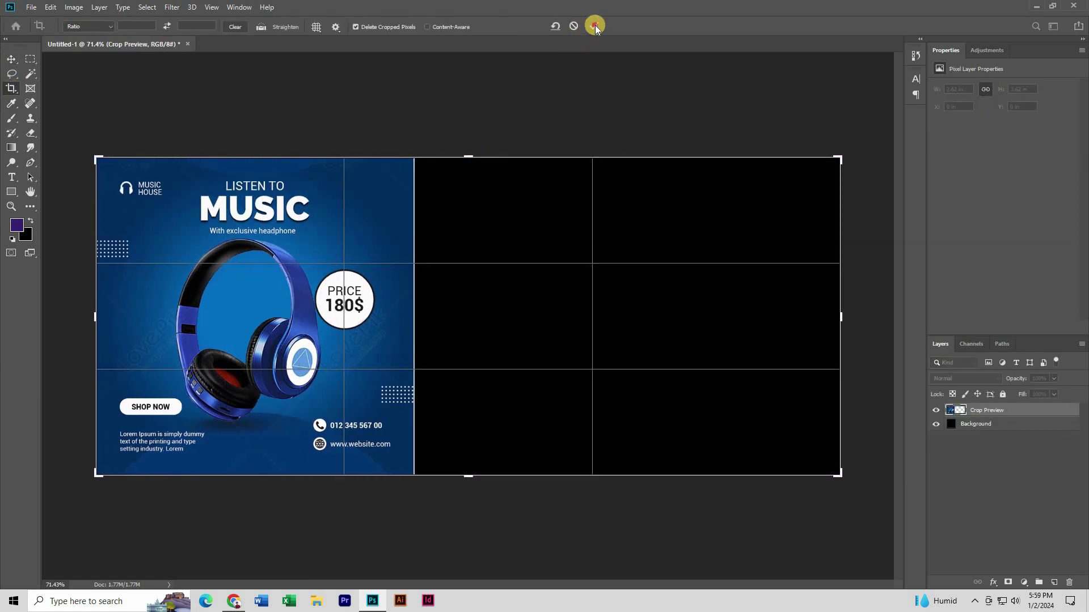
pyautogui.click(594, 26)
# Fill the Background layer's new right-hand area with white.
pyautogui.click(11, 59)
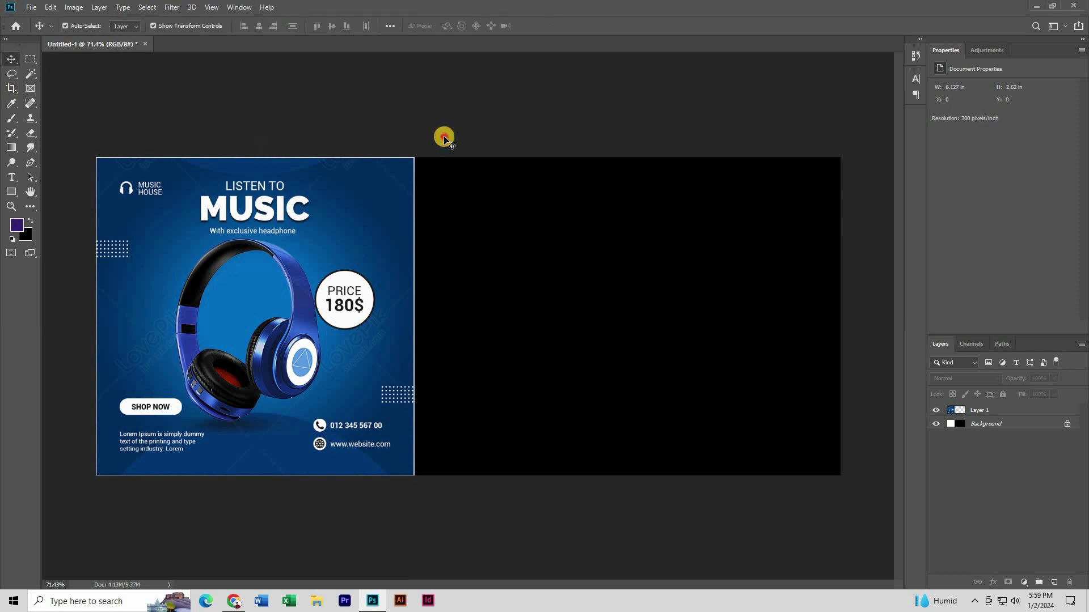
pyautogui.click(1004, 424)
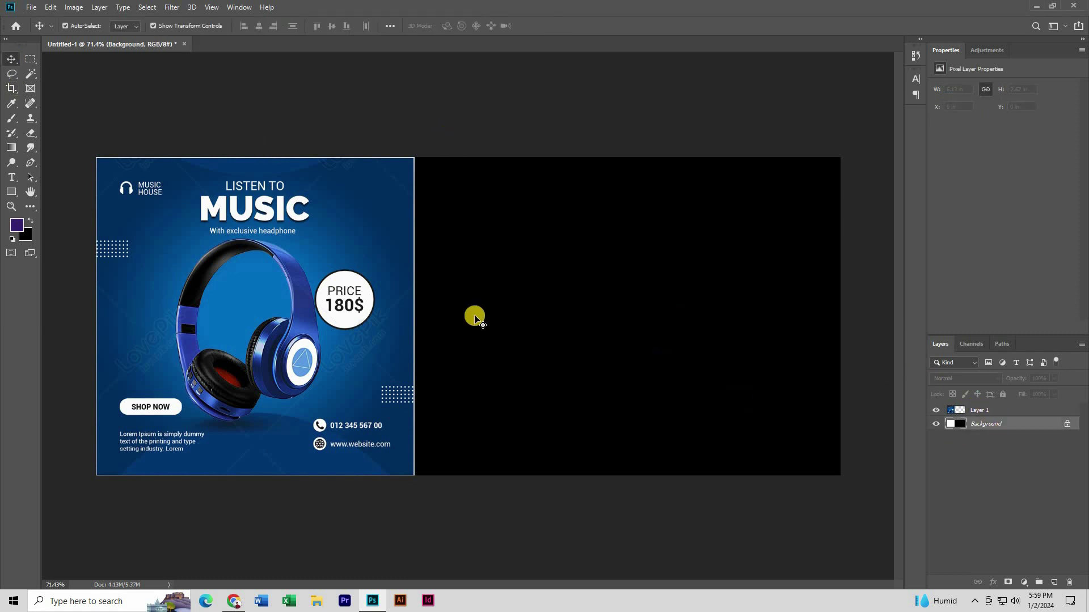
pyautogui.hotkey('ctrl', 'BackSpace')
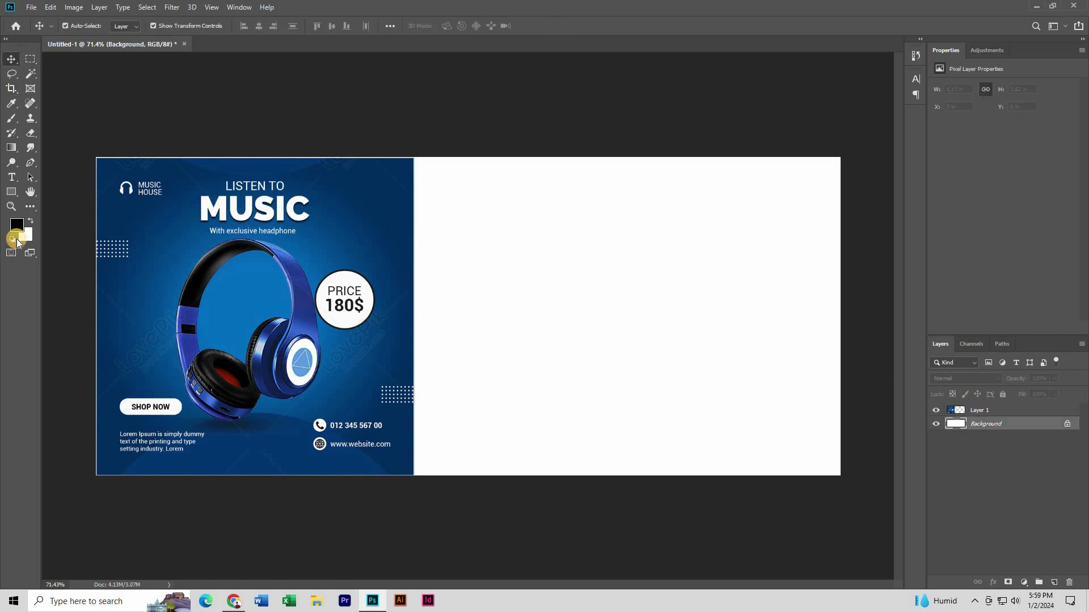
pyautogui.scroll(-2, 484, 243)
pyautogui.scroll(1, 485, 242)
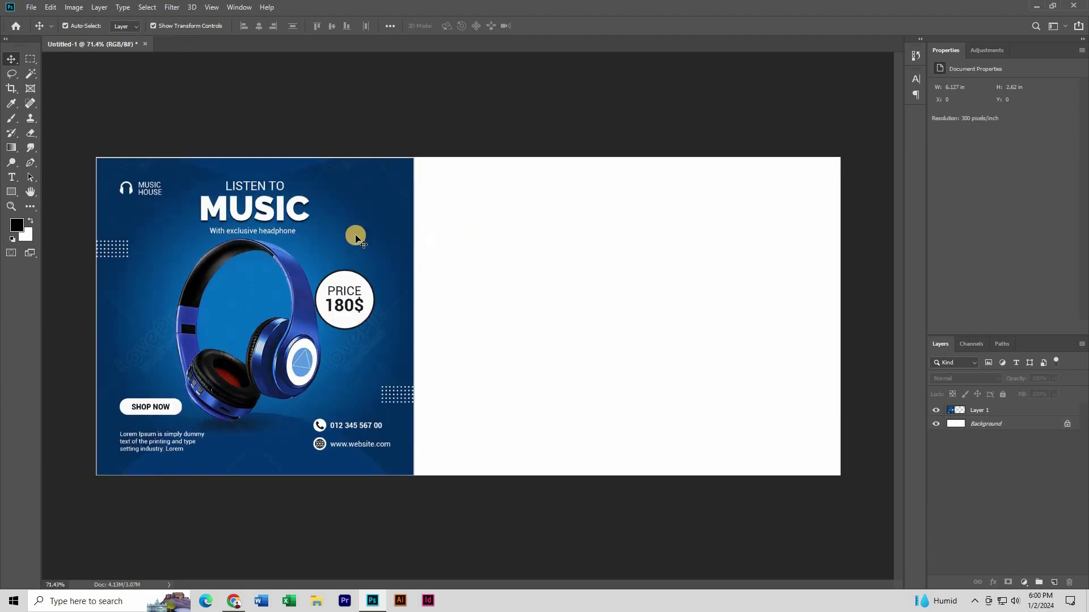
pyautogui.click(357, 237)
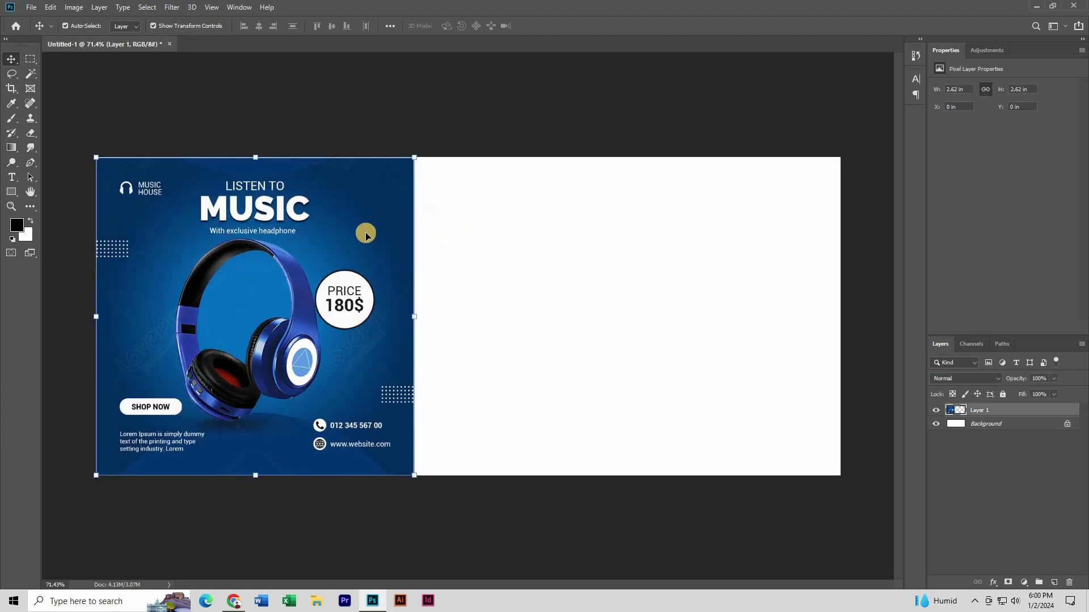
pyautogui.click(514, 134)
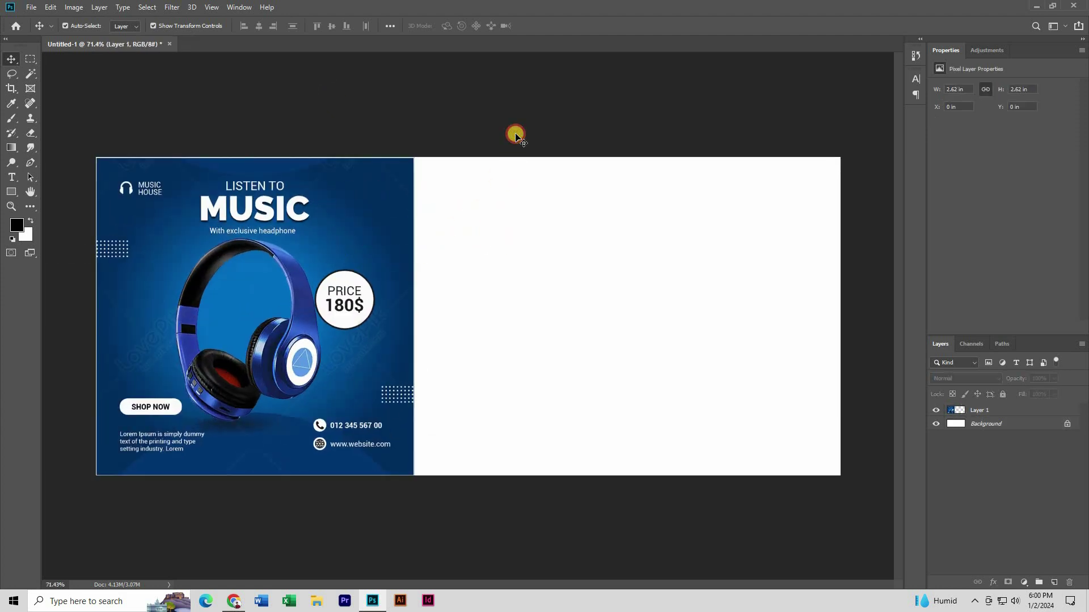
# Open the red headphones image pngwing.com (8) from the Downloads folder.
pyautogui.doubleClick(417, 85)
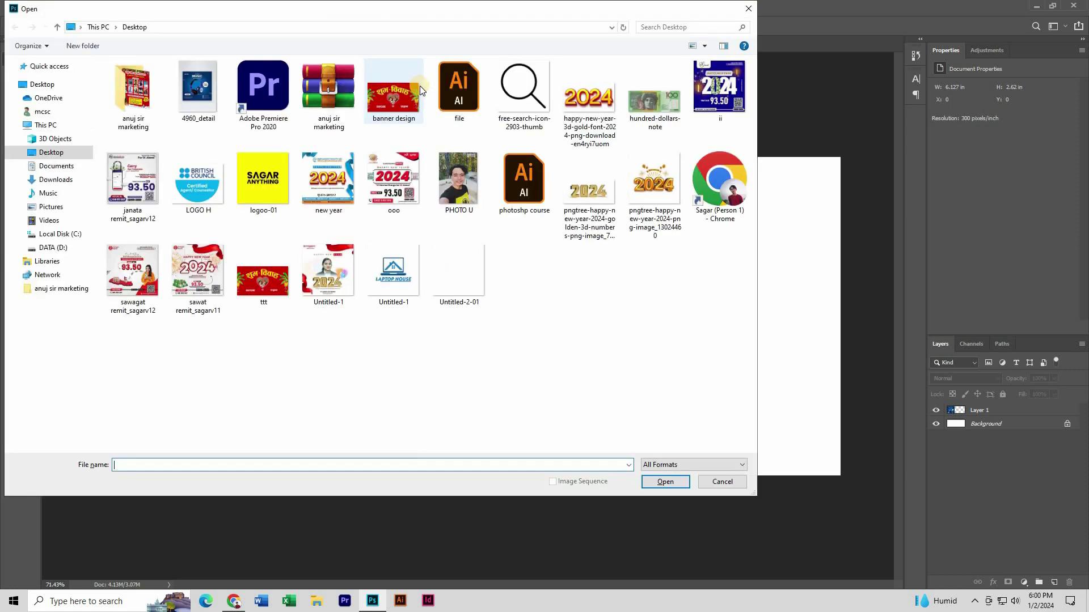
pyautogui.click(57, 180)
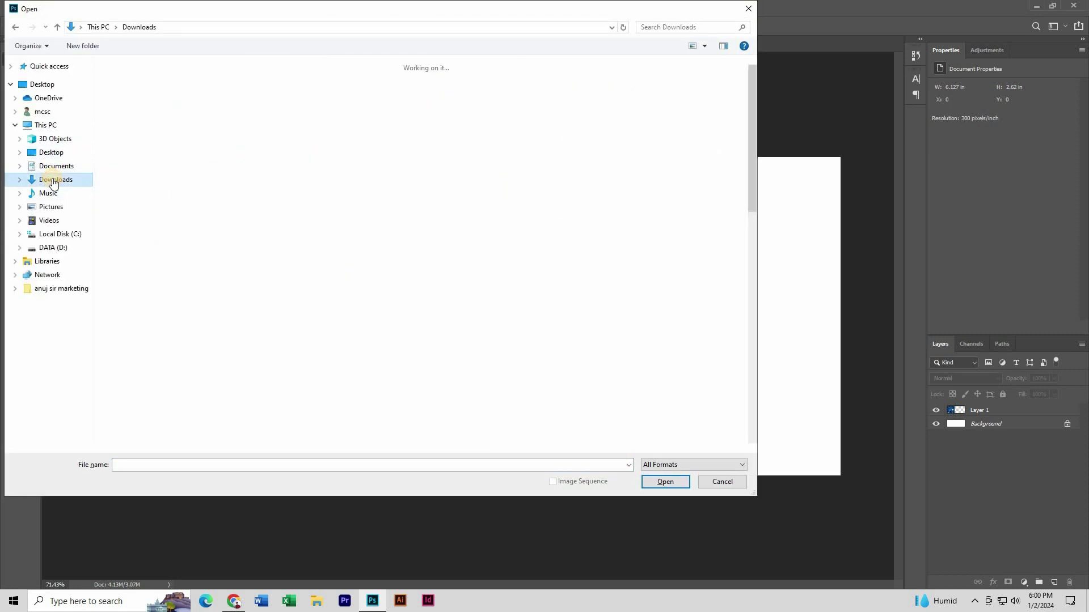
pyautogui.click(137, 134)
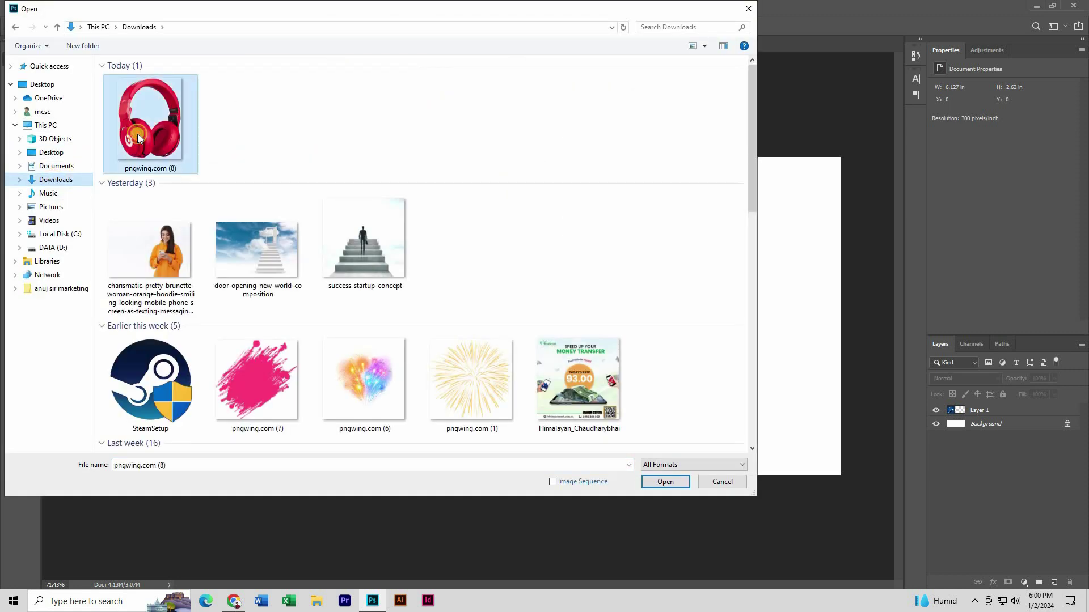
pyautogui.click(665, 481)
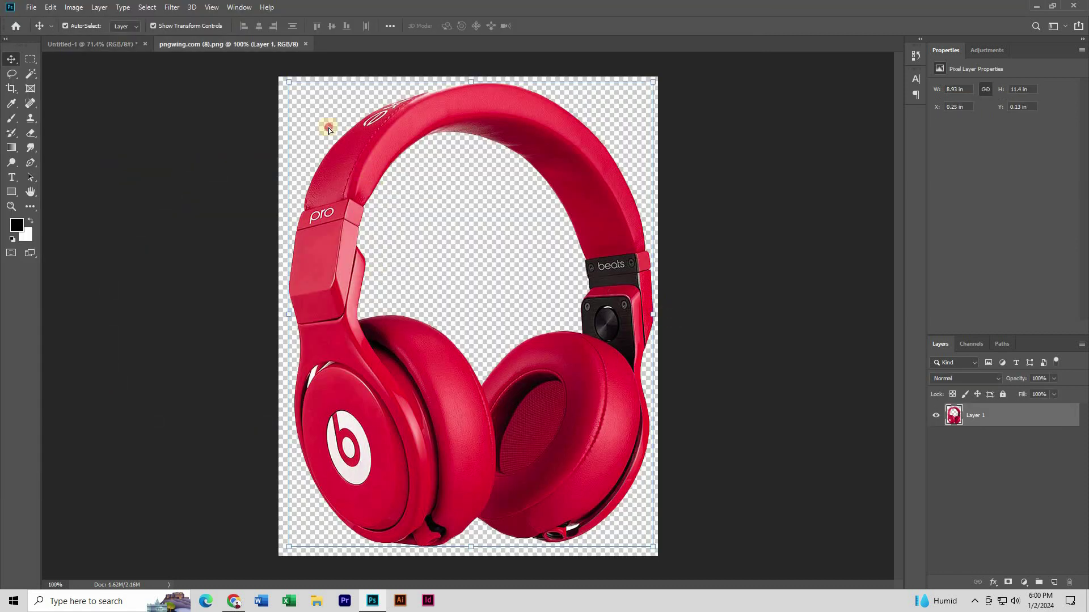
# Bring the red headphones into the banner at about half size, overlapping the poster's right edge.
pyautogui.moveTo(328, 127); pyautogui.dragTo(605, 313)
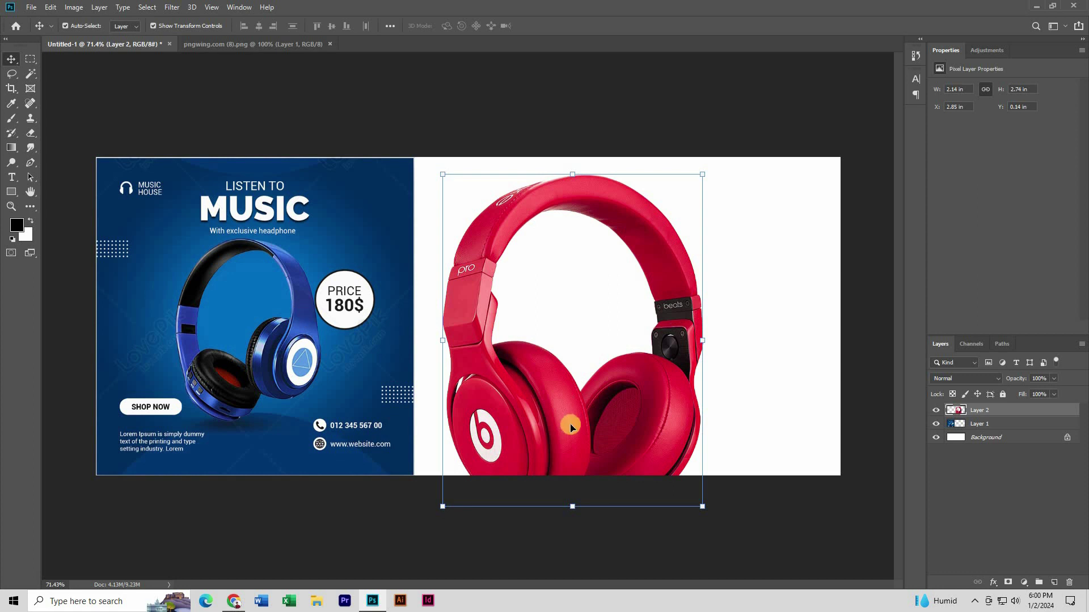
pyautogui.moveTo(561, 428); pyautogui.dragTo(587, 404)
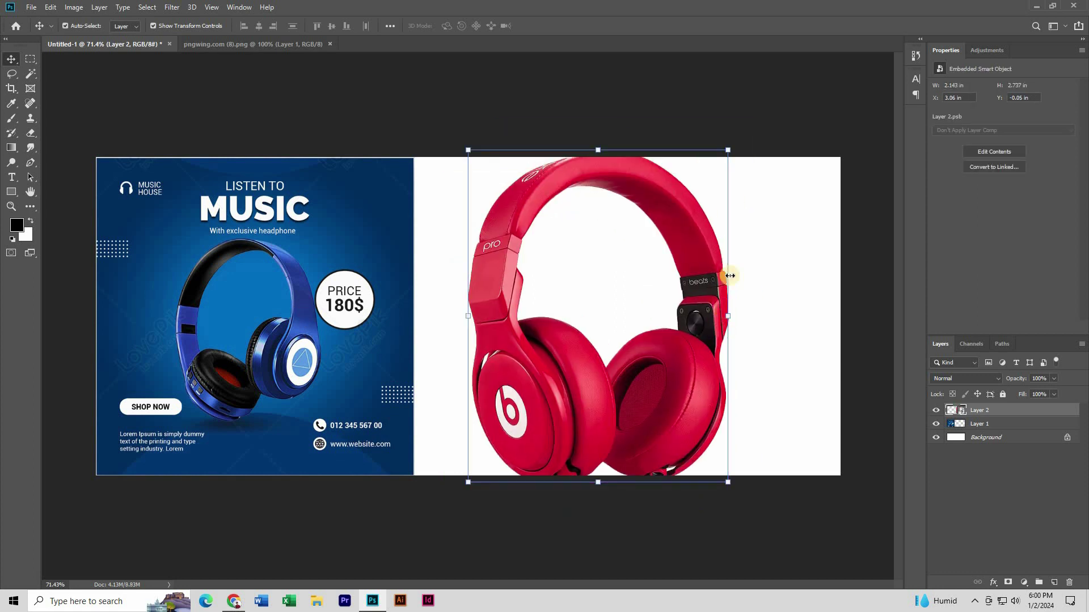
pyautogui.moveTo(715, 170); pyautogui.dragTo(669, 226)
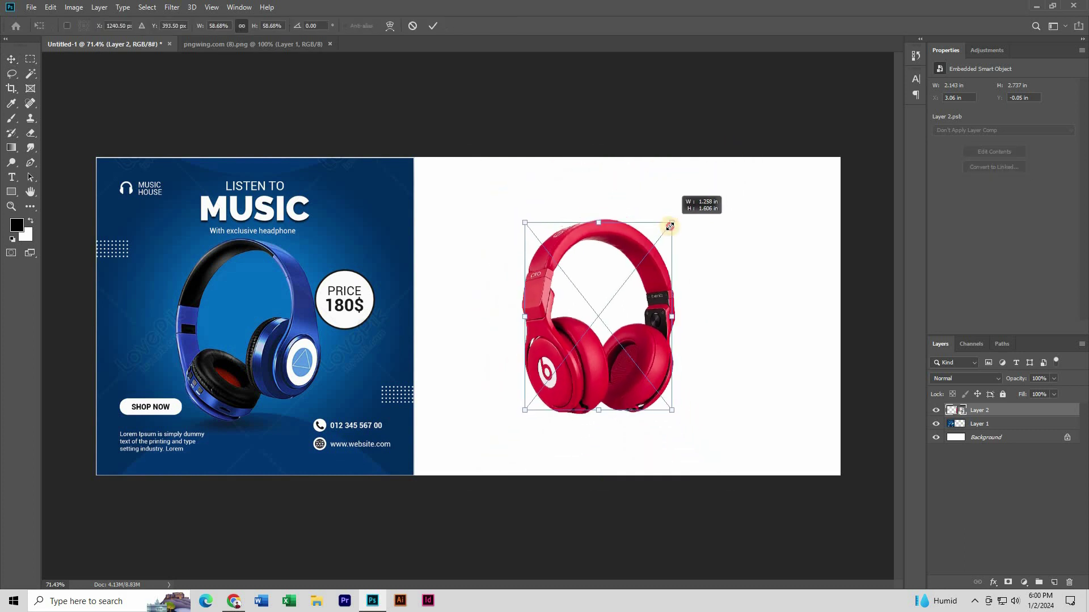
pyautogui.press('Return')
pyautogui.moveTo(654, 315); pyautogui.dragTo(694, 316)
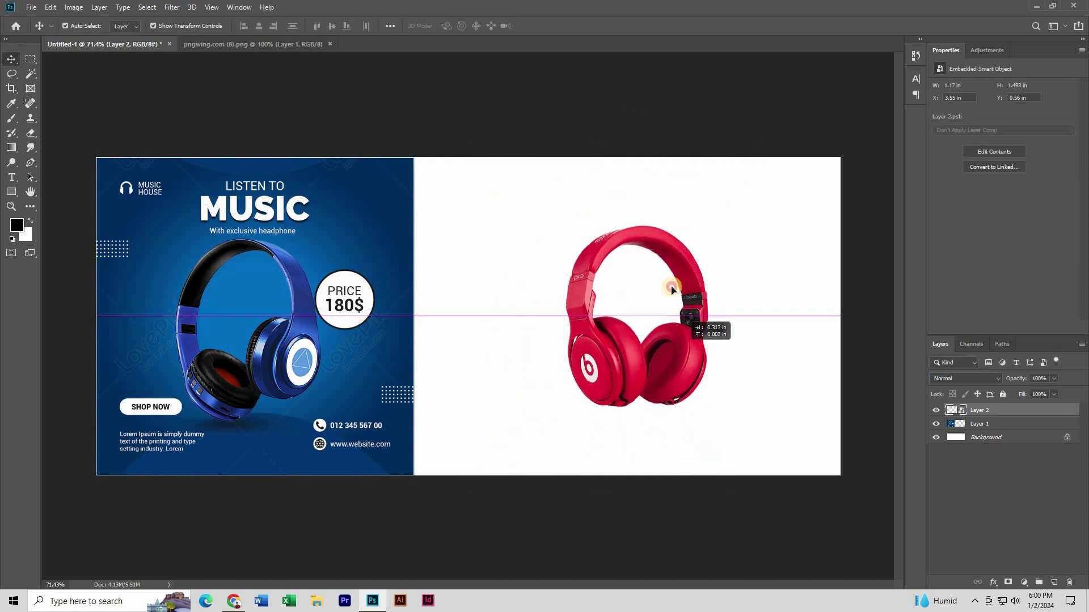
pyautogui.moveTo(580, 246); pyautogui.dragTo(391, 246)
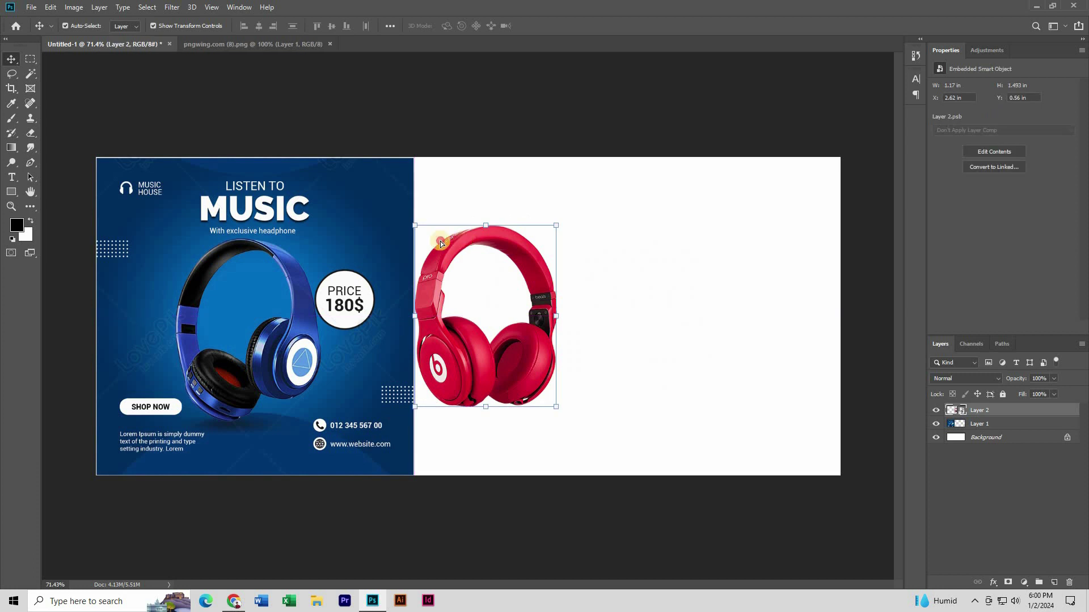
pyautogui.click(64, 164)
# Draw a poster-sized black rectangle and move it to the banner's right side.
pyautogui.click(12, 191)
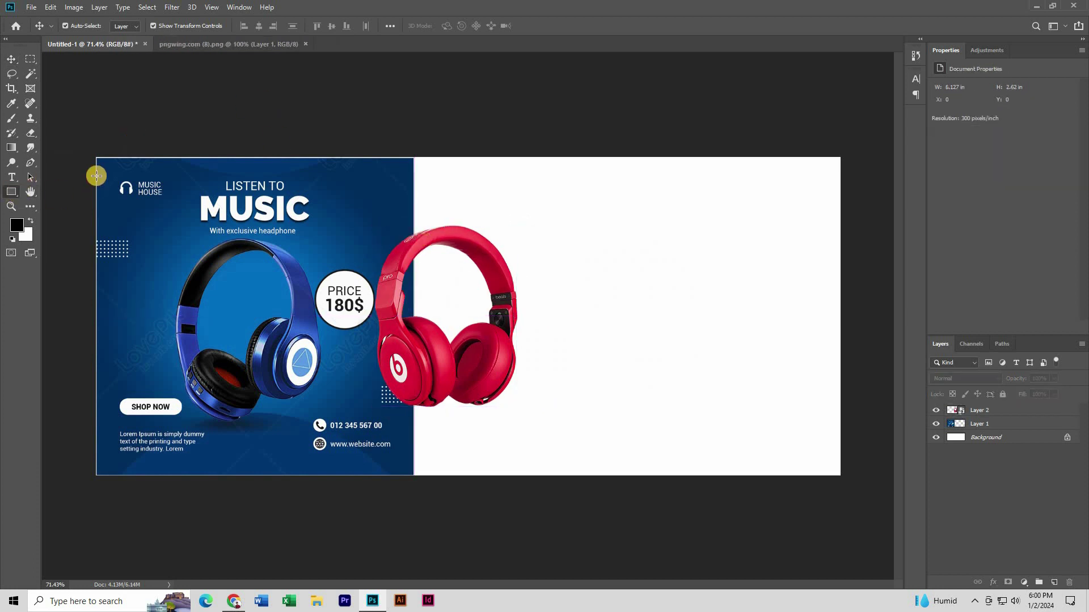
pyautogui.moveTo(97, 157); pyautogui.dragTo(413, 475)
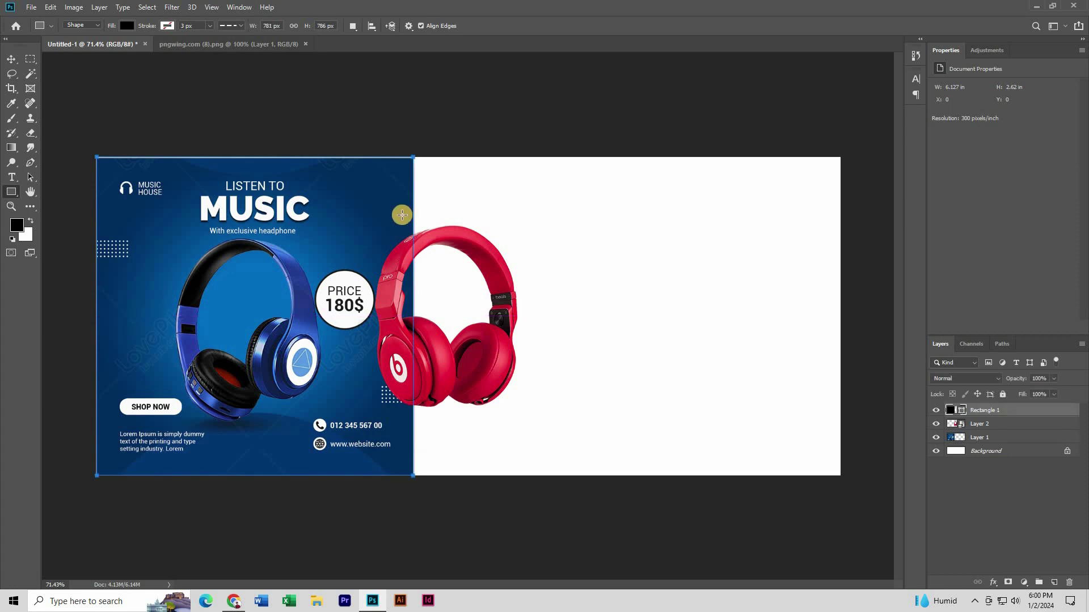
pyautogui.press('v')
pyautogui.moveTo(321, 221); pyautogui.dragTo(749, 222)
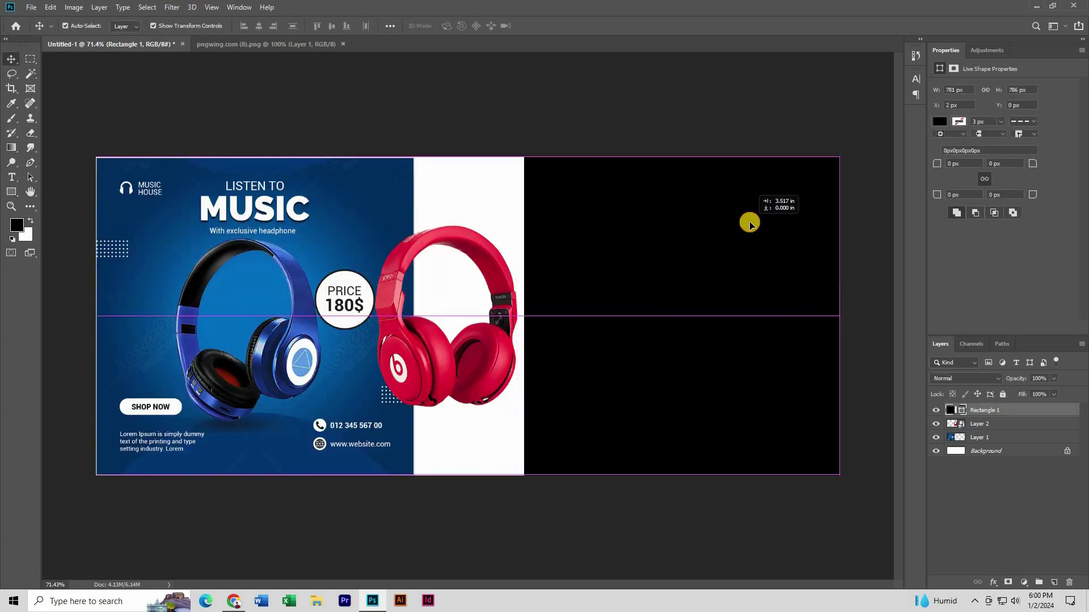
pyautogui.click(644, 92)
# Reposition the red headphones beside the blue poster.
pyautogui.moveTo(456, 360); pyautogui.dragTo(614, 359)
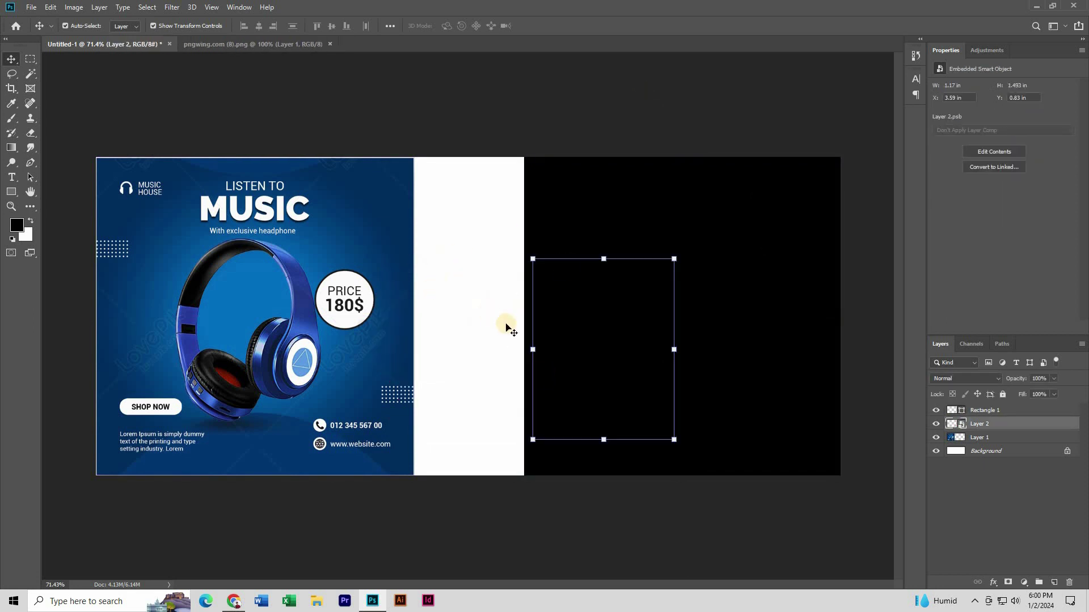
pyautogui.hotkey('ctrl', 'z')
pyautogui.click(474, 116)
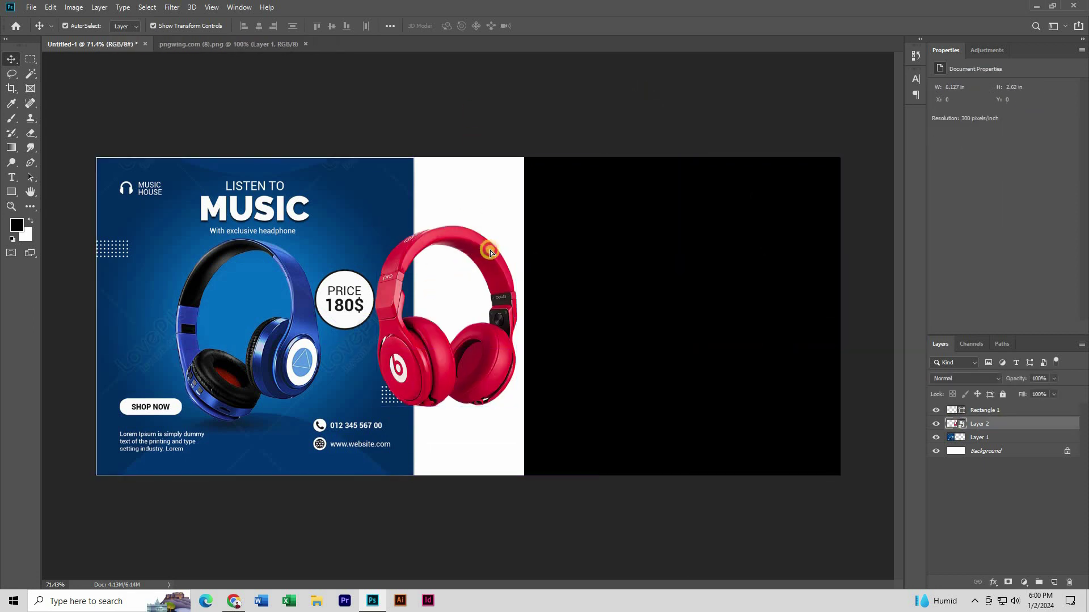
pyautogui.moveTo(476, 250)
pyautogui.mouseDown()
pyautogui.moveTo(491, 249)
pyautogui.moveTo(467, 257)
pyautogui.mouseUp()
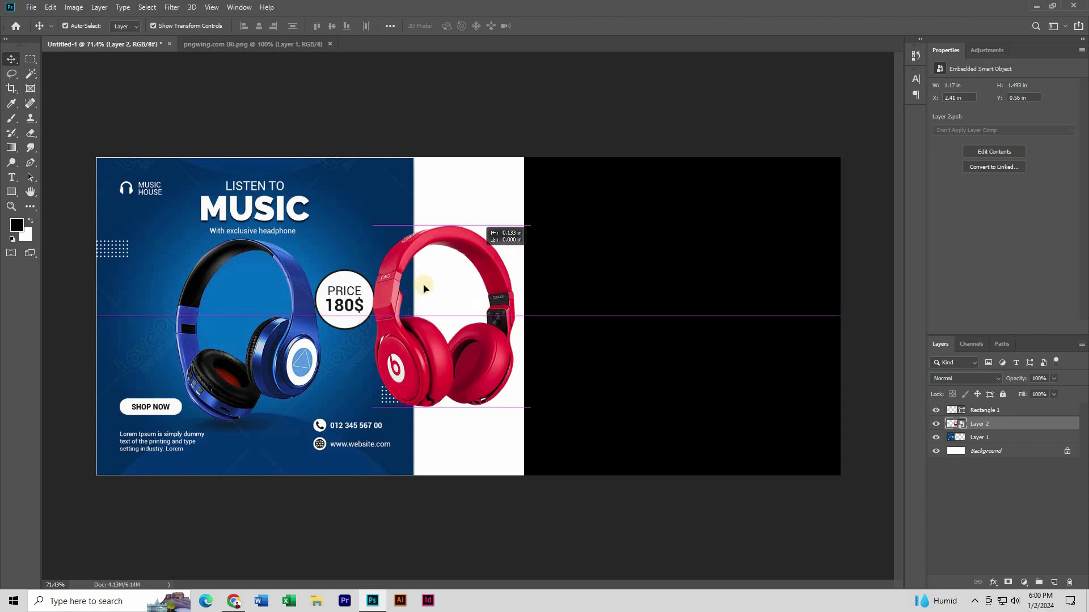
# Add a Hue/Saturation adjustment with Hue -129 to turn the headphones blue.
pyautogui.click(1028, 584)
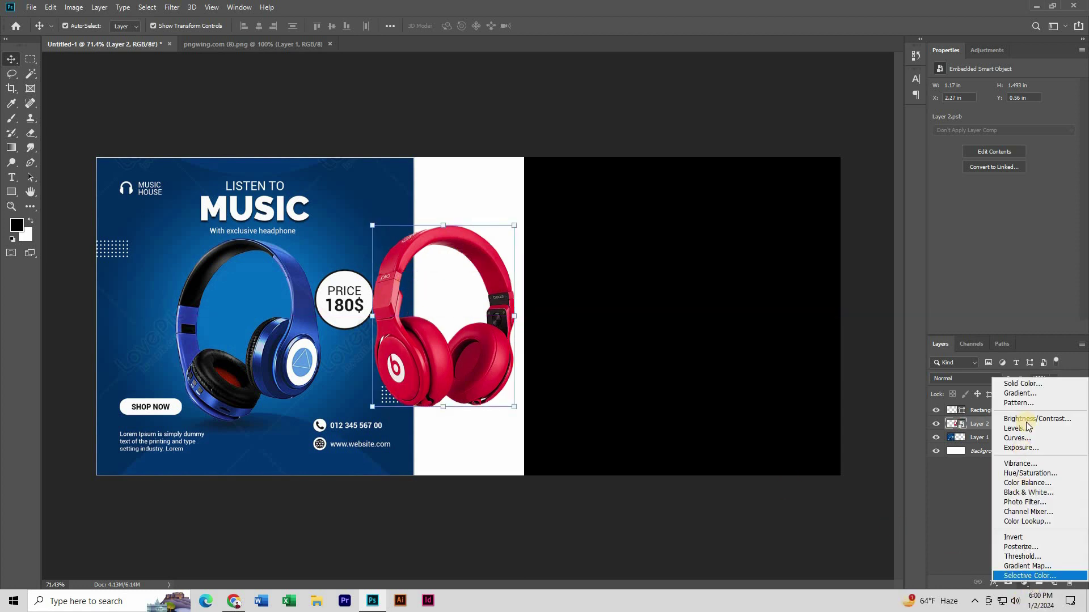
pyautogui.click(1035, 475)
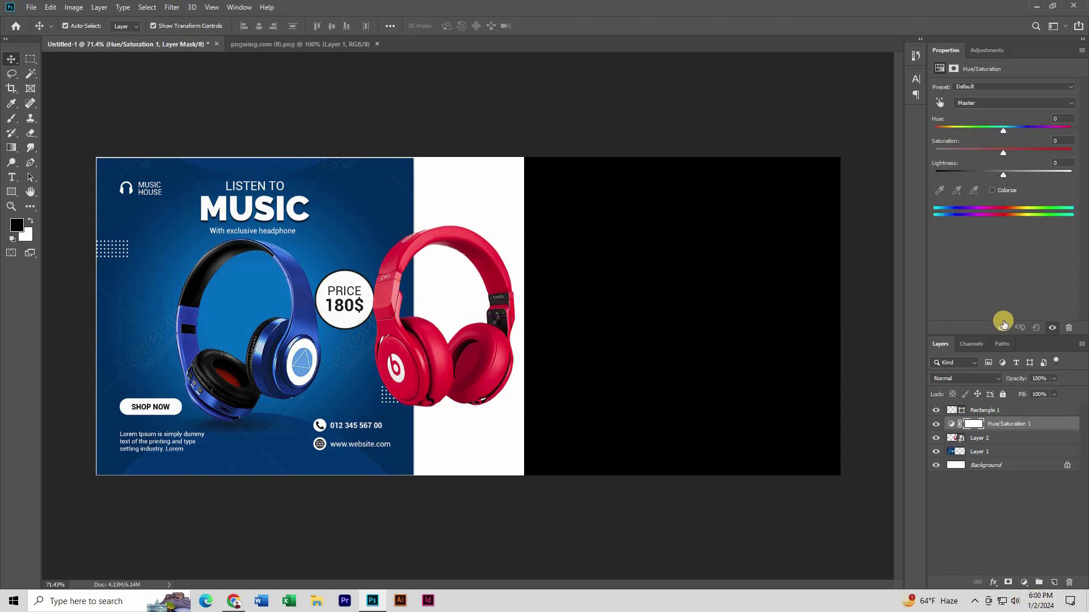
pyautogui.moveTo(1002, 133); pyautogui.dragTo(949, 131)
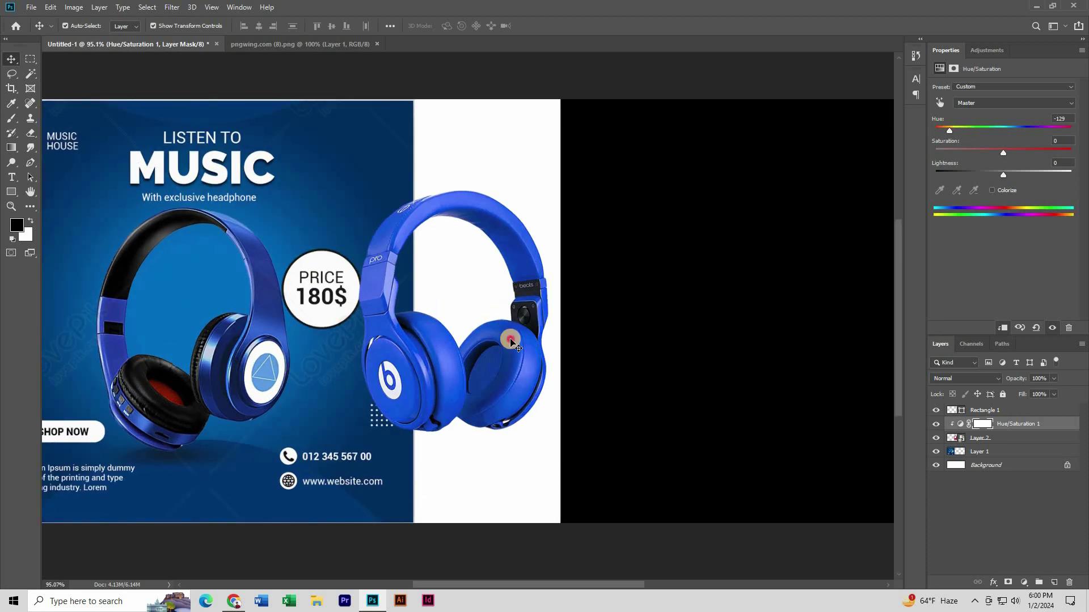
# Combine the headphones and Hue/Saturation layers into one smart object.
pyautogui.click(498, 368)
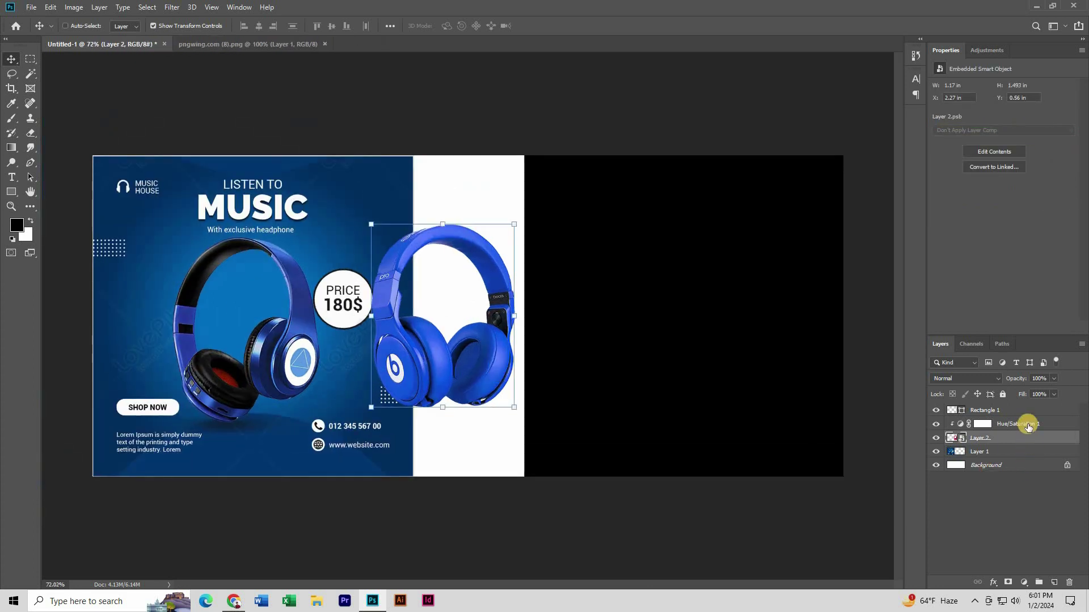
pyautogui.keyDown('shift'); pyautogui.click(1027, 426); pyautogui.keyUp('shift')
pyautogui.rightClick(1030, 428)
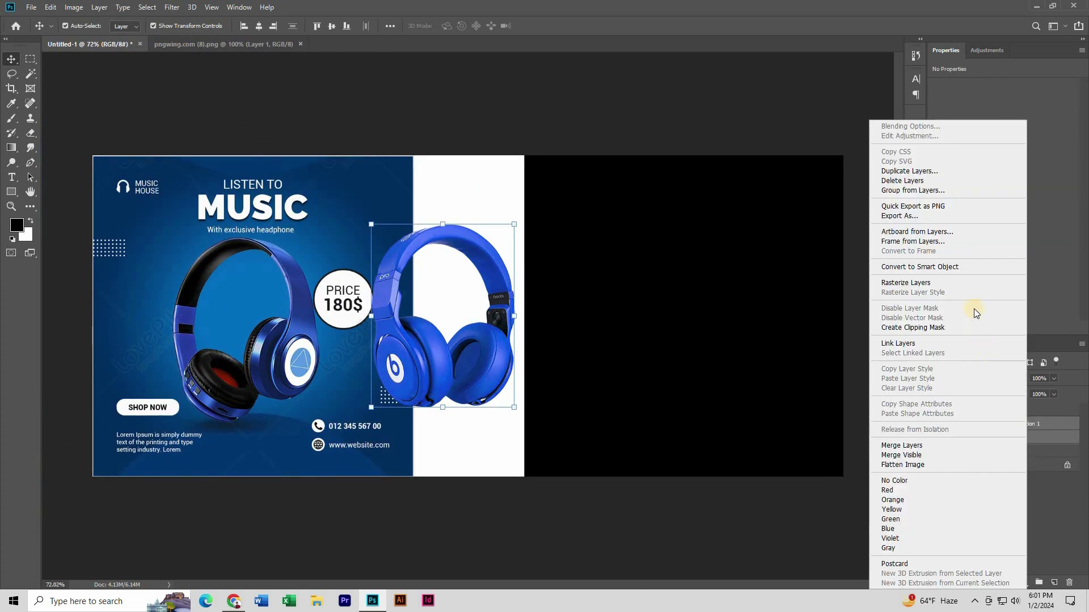
pyautogui.click(957, 268)
# Place the rectangle beneath the headphones and shift them right to X 3.17 in, over the black panel.
pyautogui.moveTo(470, 389)
pyautogui.mouseDown()
pyautogui.moveTo(551, 343)
pyautogui.moveTo(514, 368)
pyautogui.mouseUp()
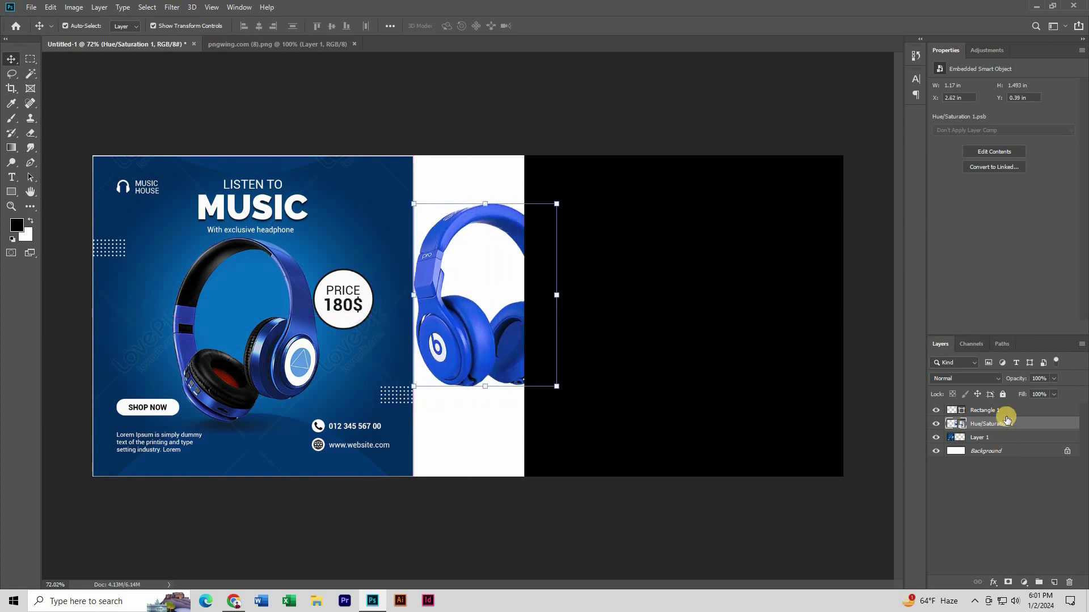
pyautogui.moveTo(995, 413); pyautogui.dragTo(995, 432)
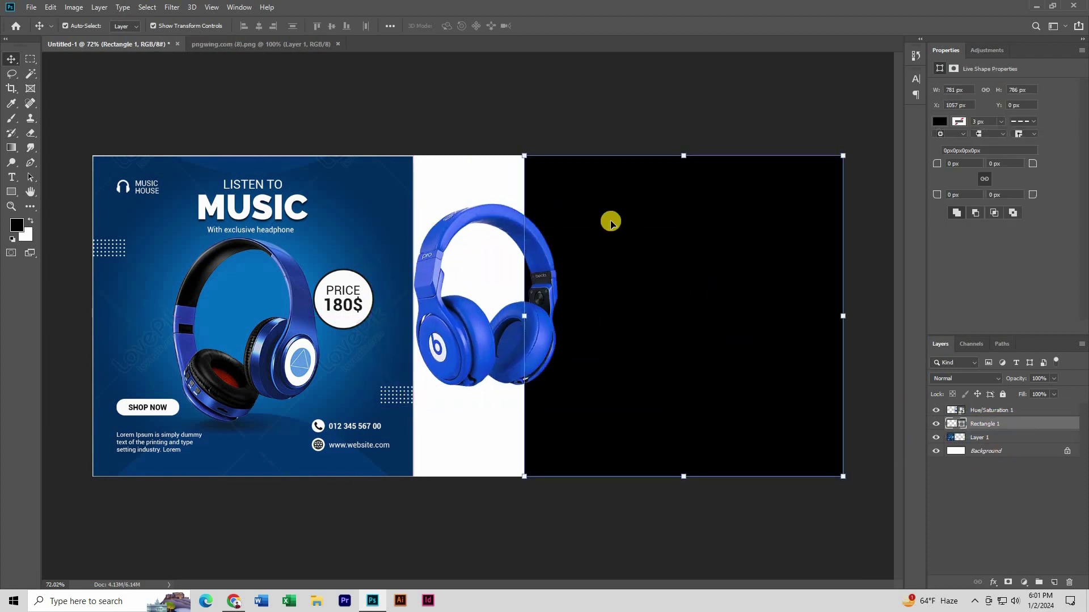
pyautogui.moveTo(470, 339); pyautogui.dragTo(500, 348)
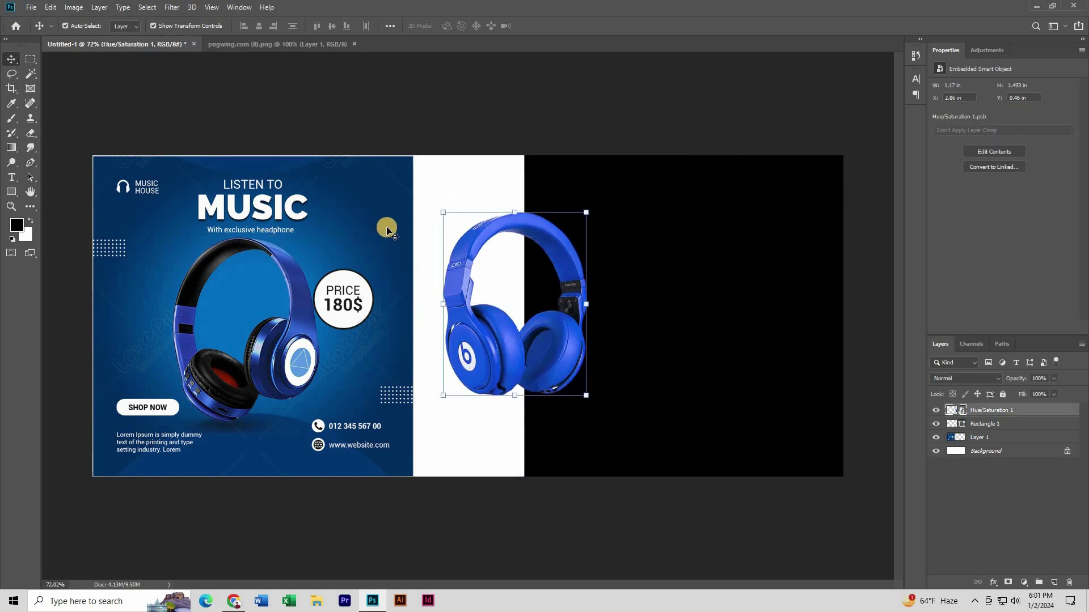
pyautogui.click(726, 233)
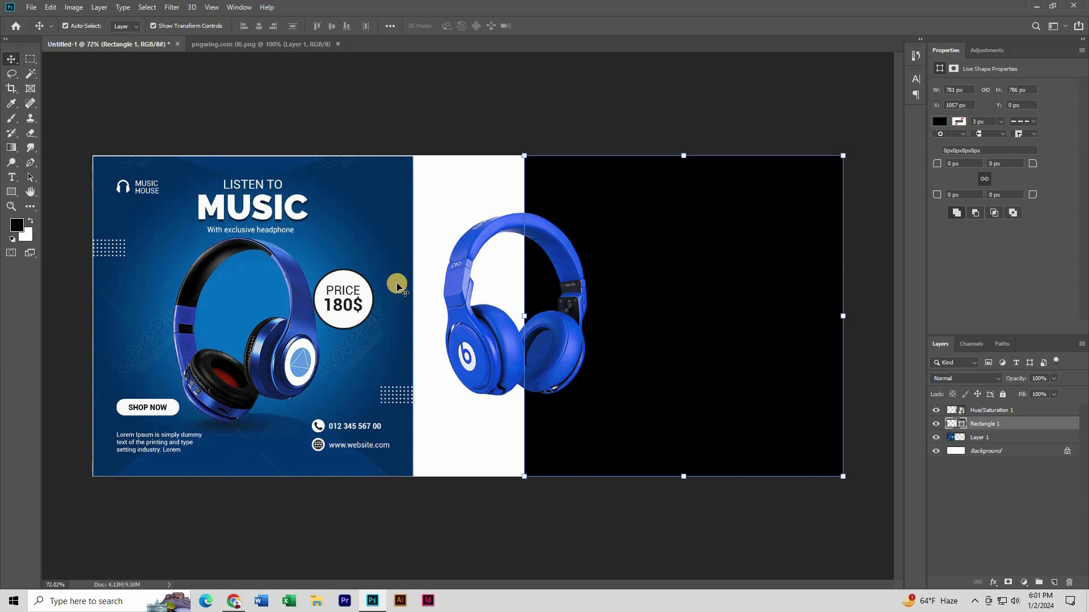
pyautogui.click(549, 359)
pyautogui.moveTo(549, 359); pyautogui.dragTo(590, 358)
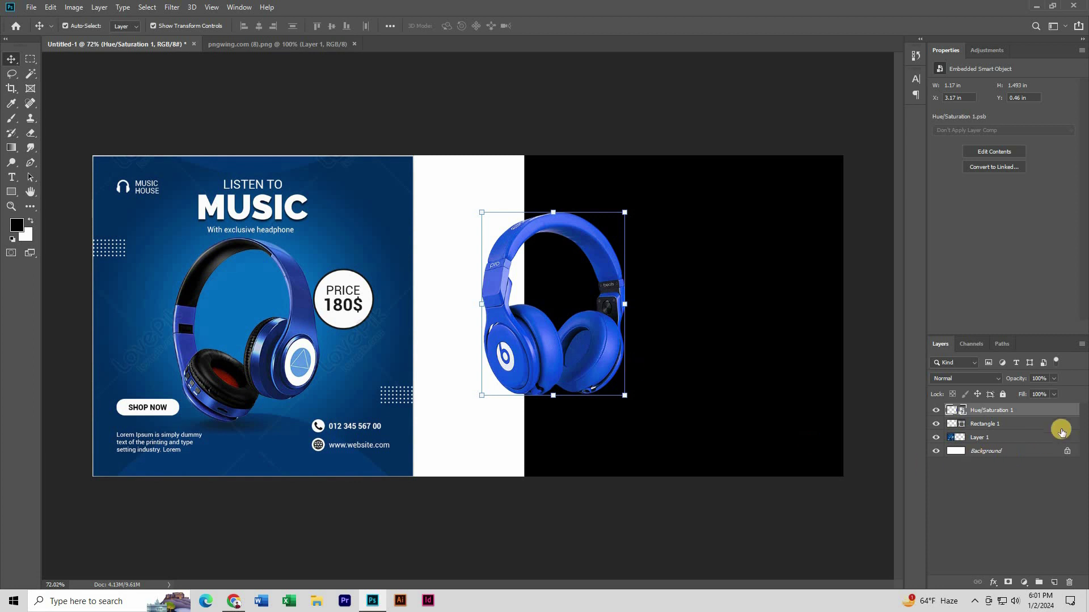
# Bring up Blending Options for the Rectangle 1 layer.
pyautogui.click(1021, 425)
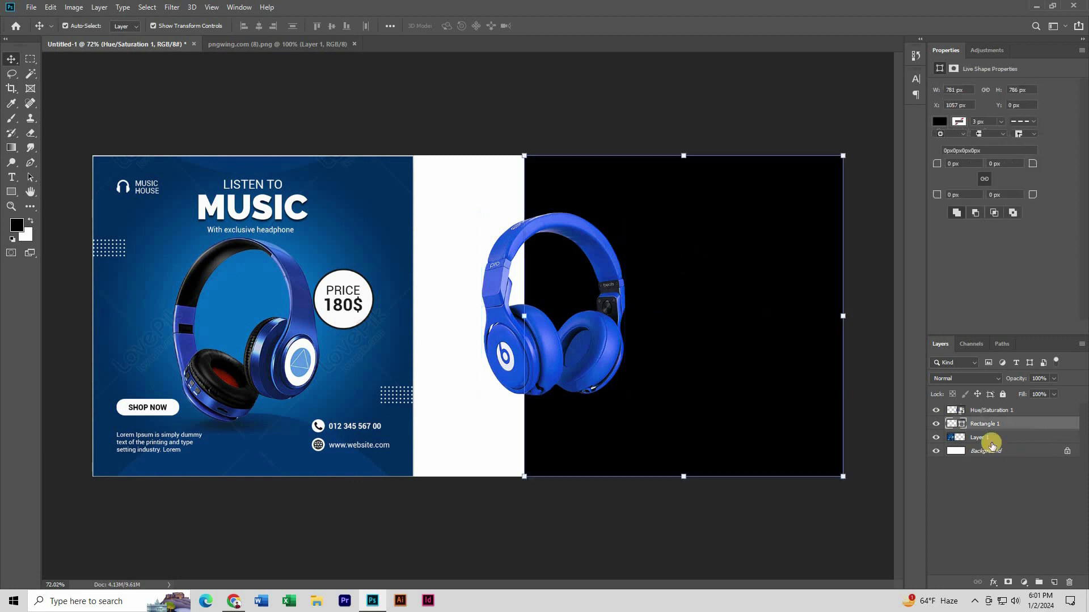
pyautogui.rightClick(1050, 427)
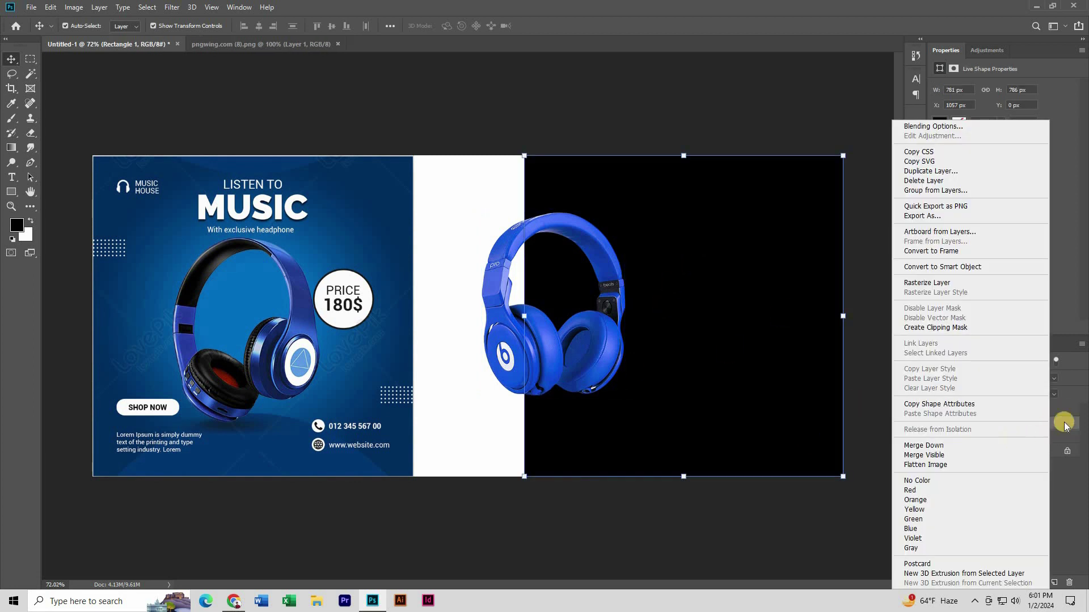
pyautogui.click(942, 125)
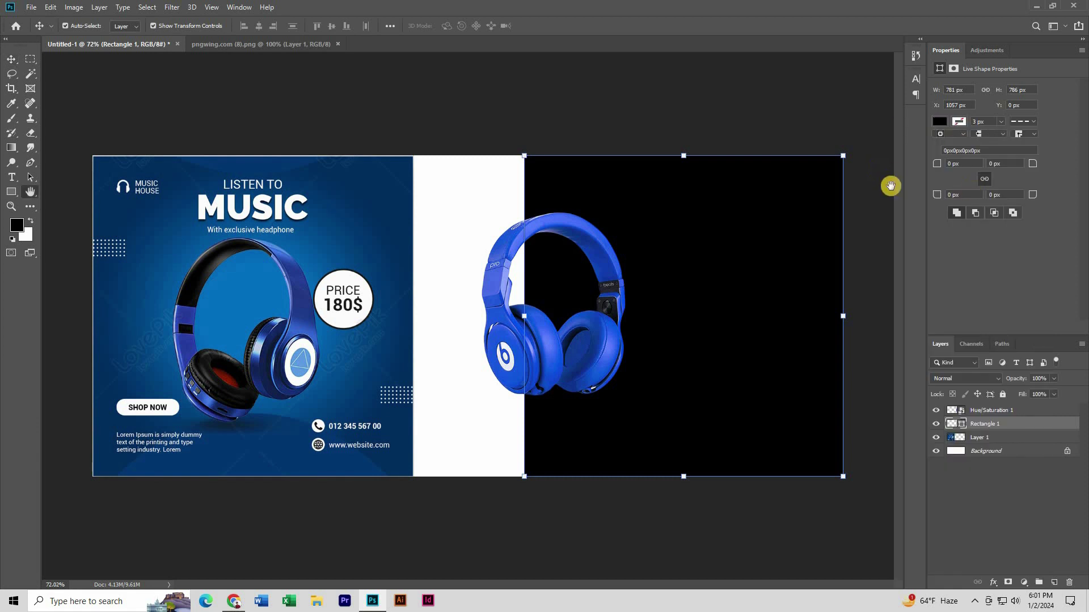
# Add a radial Gradient Overlay to the rectangle with a dark navy #002e5f left stop.
pyautogui.moveTo(480, 309); pyautogui.dragTo(876, 164)
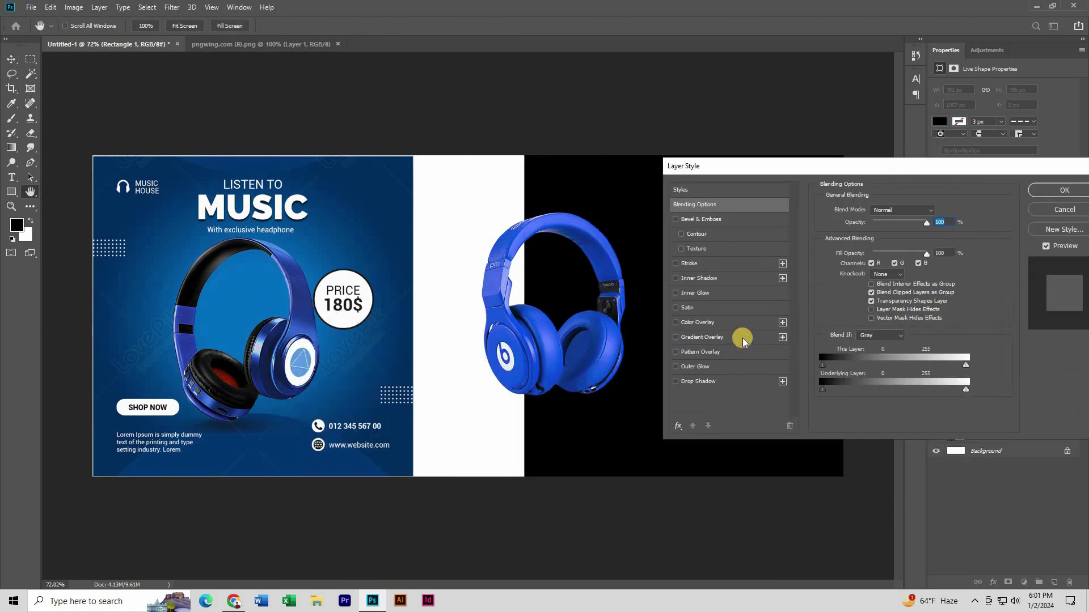
pyautogui.click(702, 337)
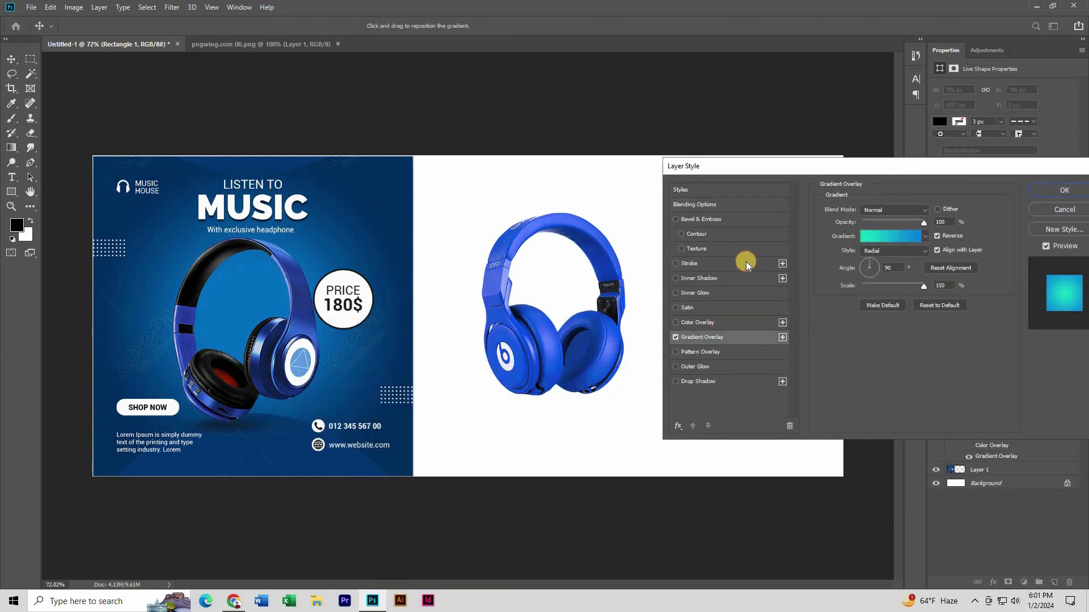
pyautogui.moveTo(798, 167); pyautogui.dragTo(753, 177)
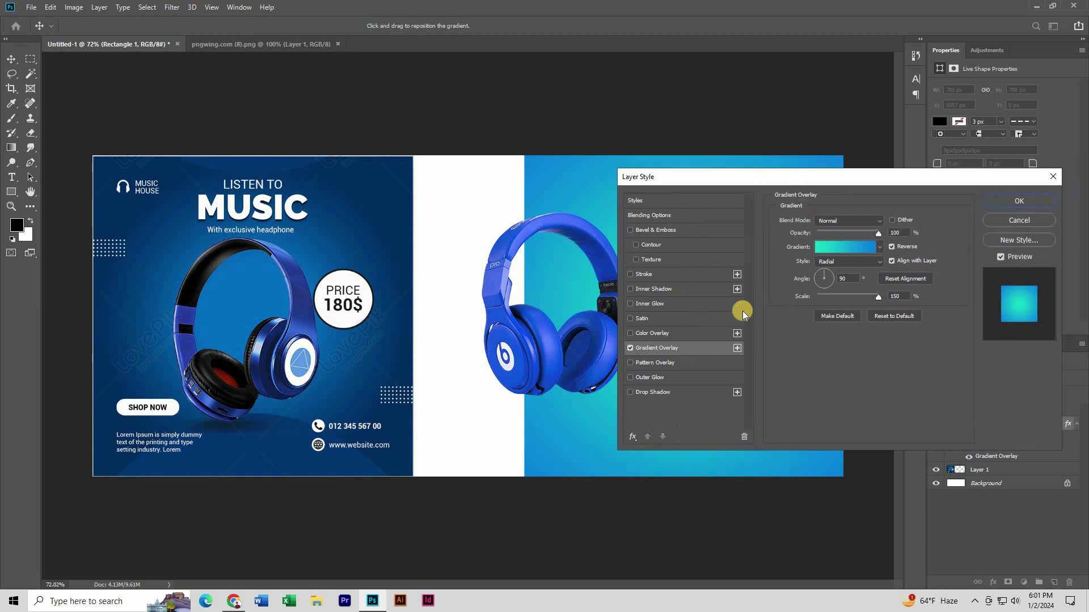
pyautogui.click(835, 246)
pyautogui.click(424, 296)
pyautogui.click(475, 344)
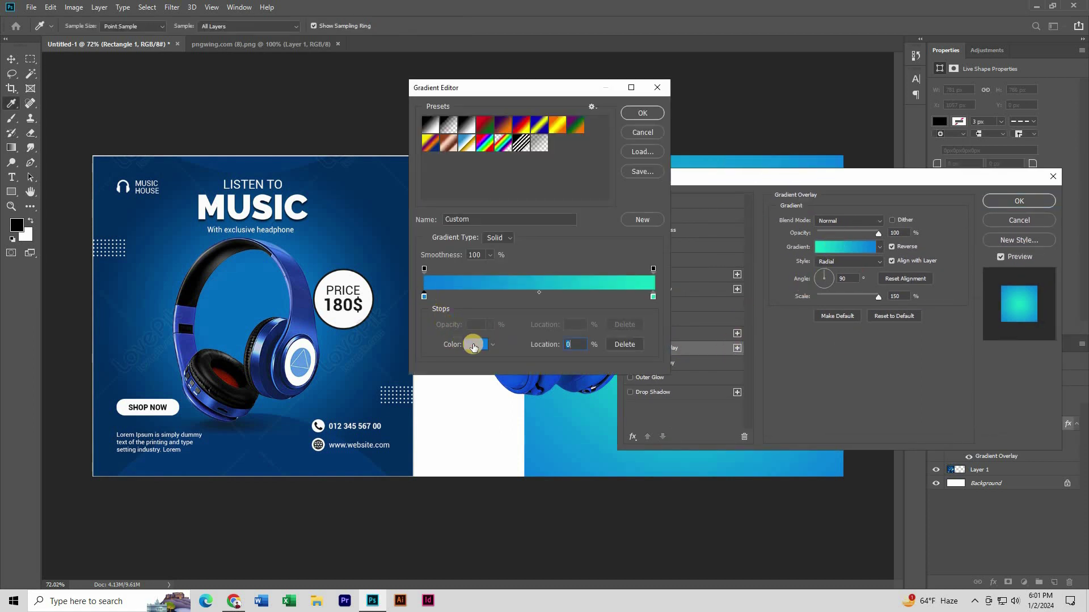
pyautogui.click(385, 172)
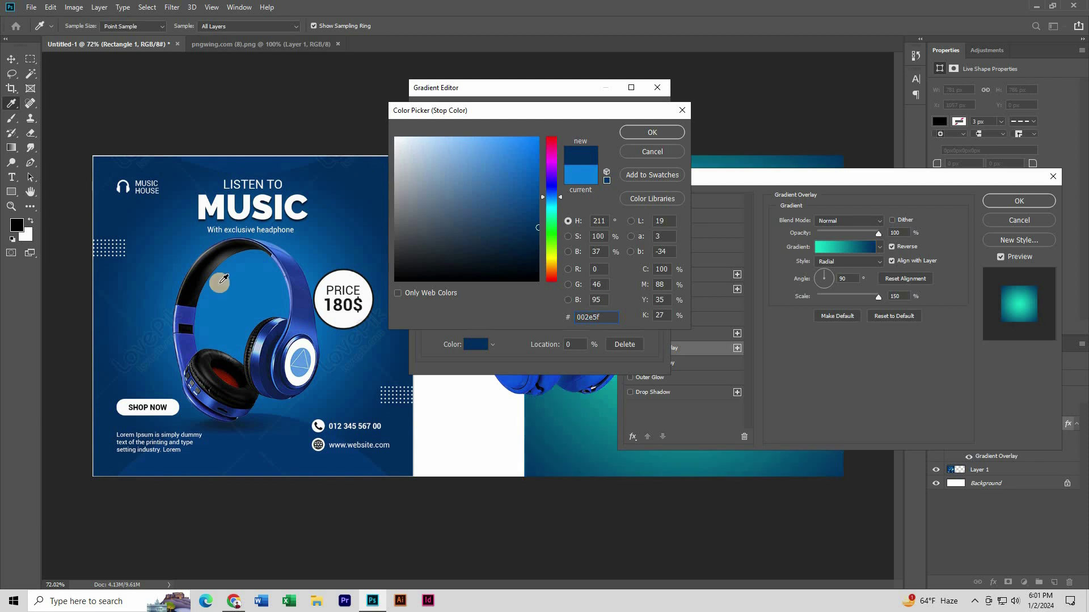
pyautogui.click(635, 133)
# Set the gradient's right stop to bright blue #026fc2, scale to 95%, and apply.
pyautogui.click(652, 298)
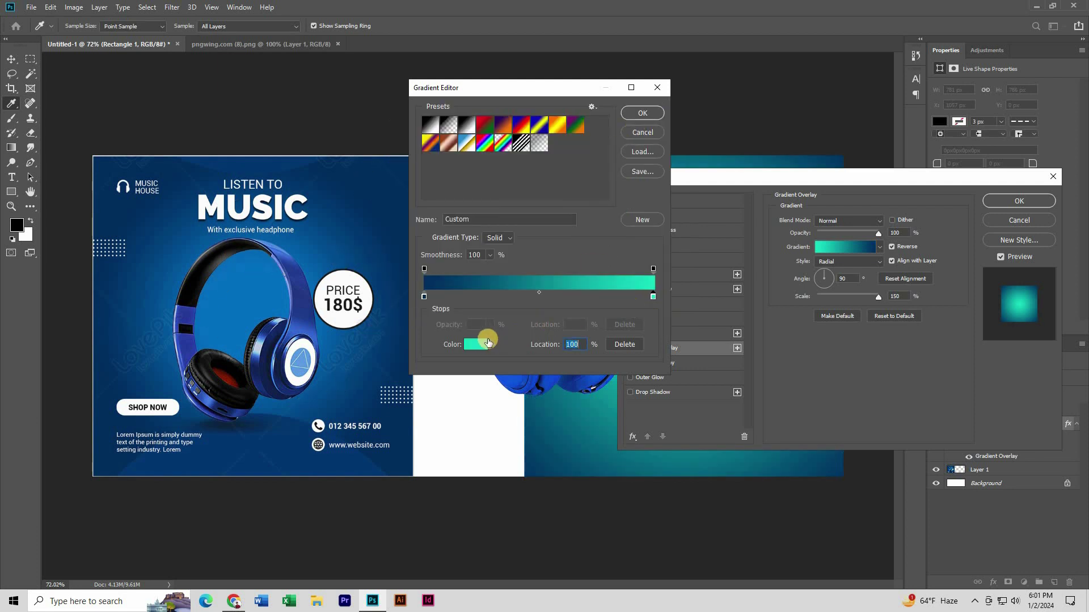
pyautogui.click(475, 344)
pyautogui.write('026fc2')
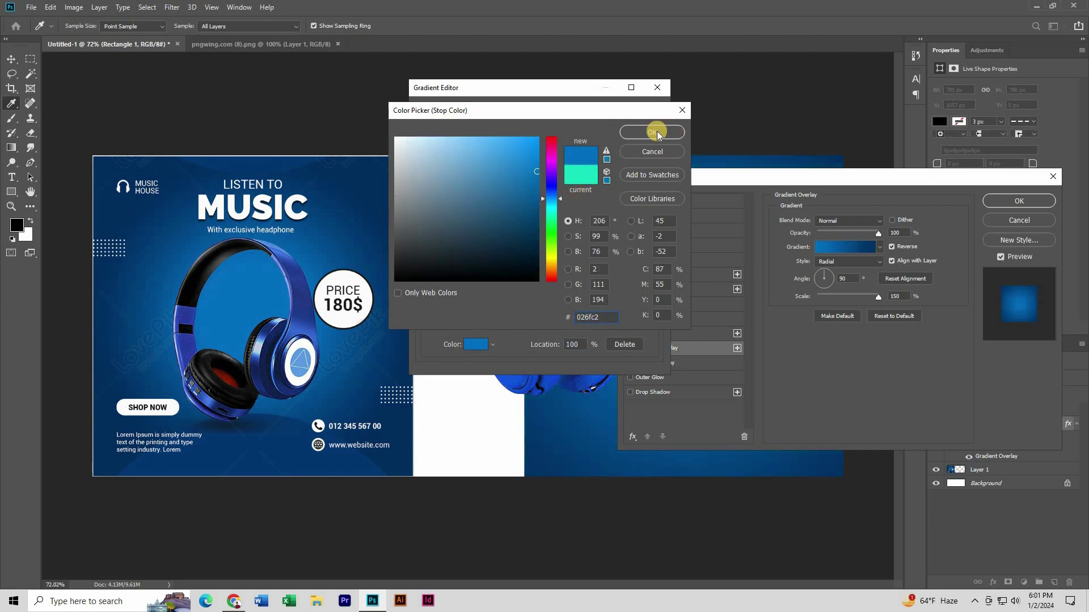
pyautogui.click(649, 131)
pyautogui.click(639, 114)
pyautogui.moveTo(699, 175)
pyautogui.mouseDown()
pyautogui.moveTo(689, 353)
pyautogui.moveTo(665, 346)
pyautogui.mouseUp()
pyautogui.click(819, 450)
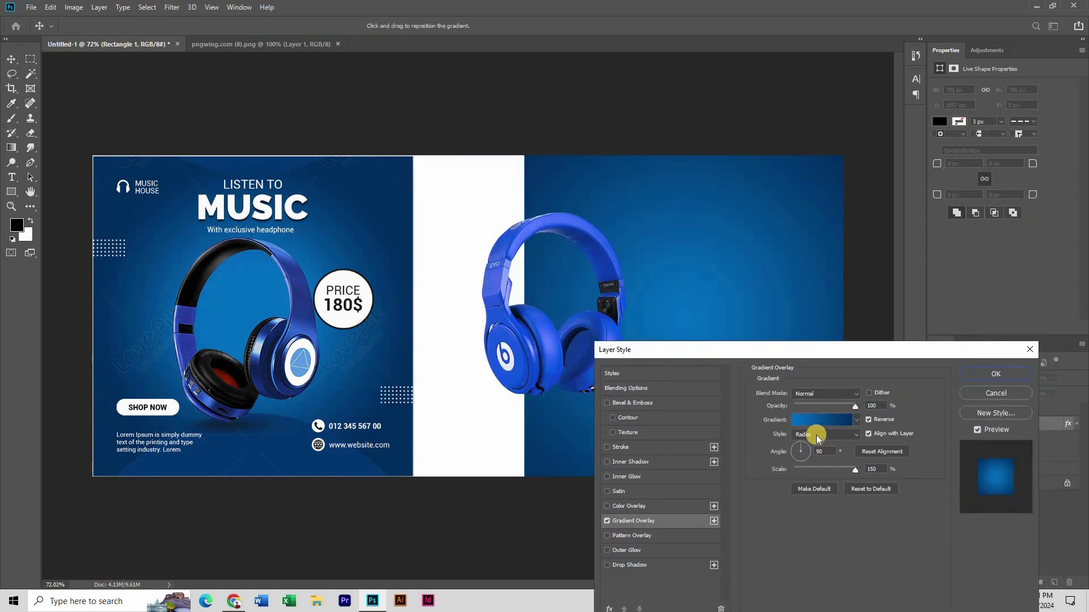
pyautogui.moveTo(590, 421); pyautogui.dragTo(694, 271)
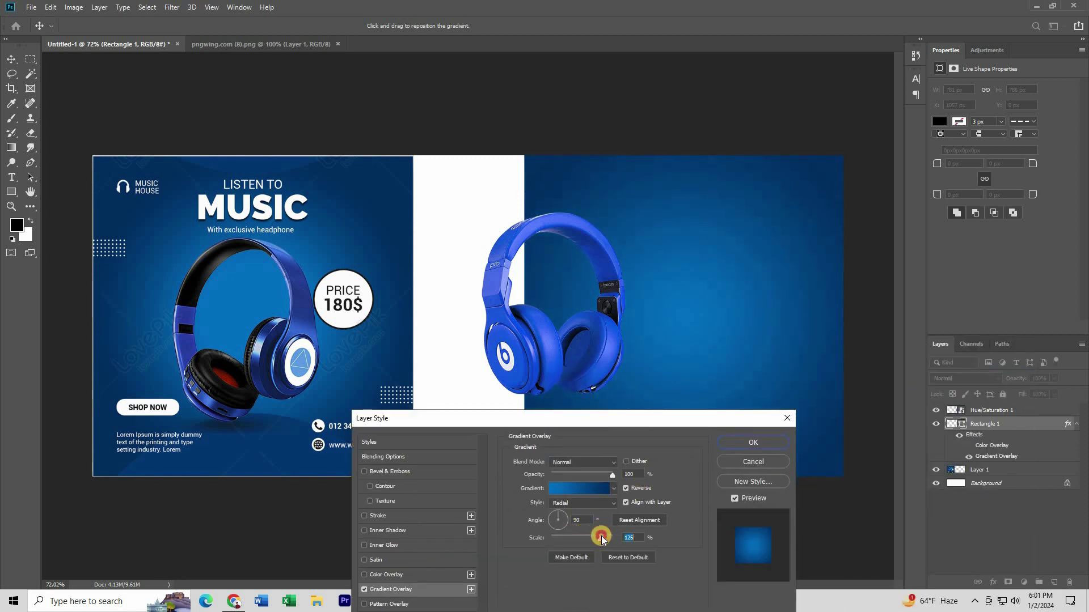
pyautogui.moveTo(587, 538); pyautogui.dragTo(586, 539)
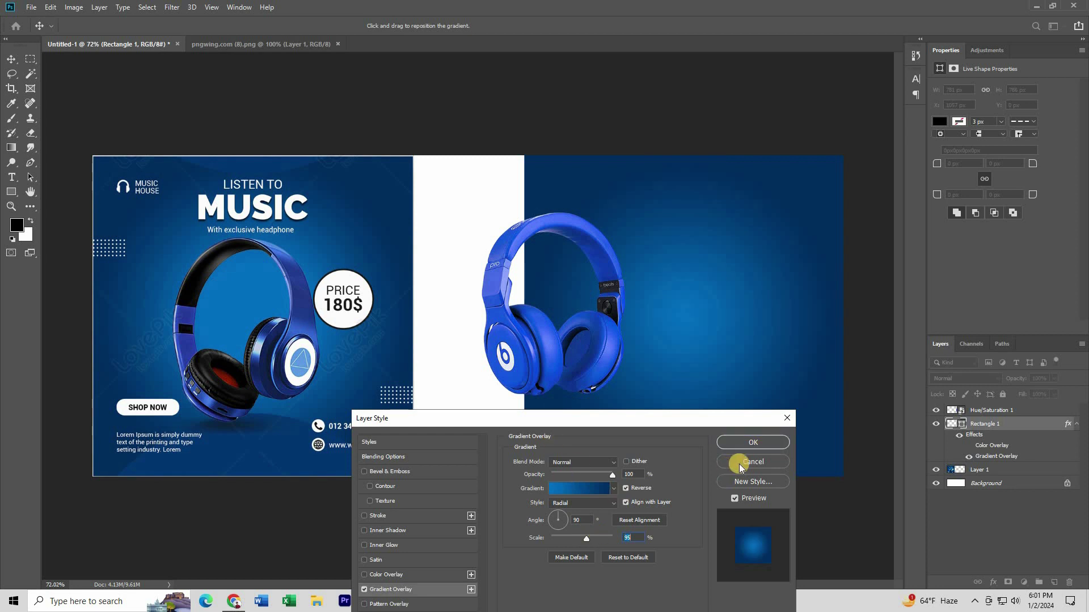
pyautogui.click(745, 444)
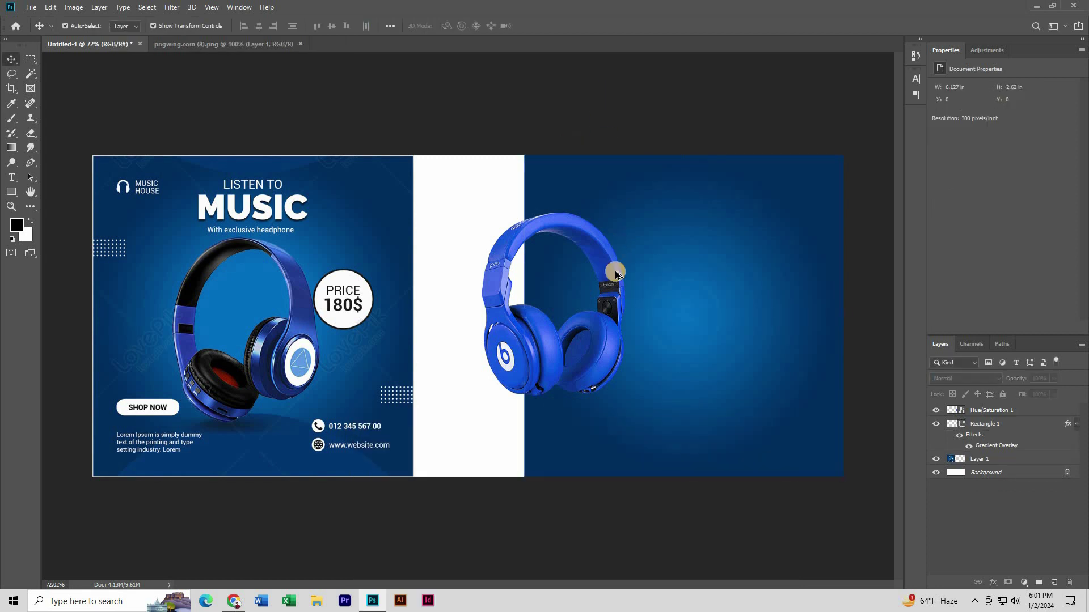
# Move the headphones onto the blue panel and shrink them to about 78%.
pyautogui.scroll(4, 620, 274)
pyautogui.scroll(-3, 624, 285)
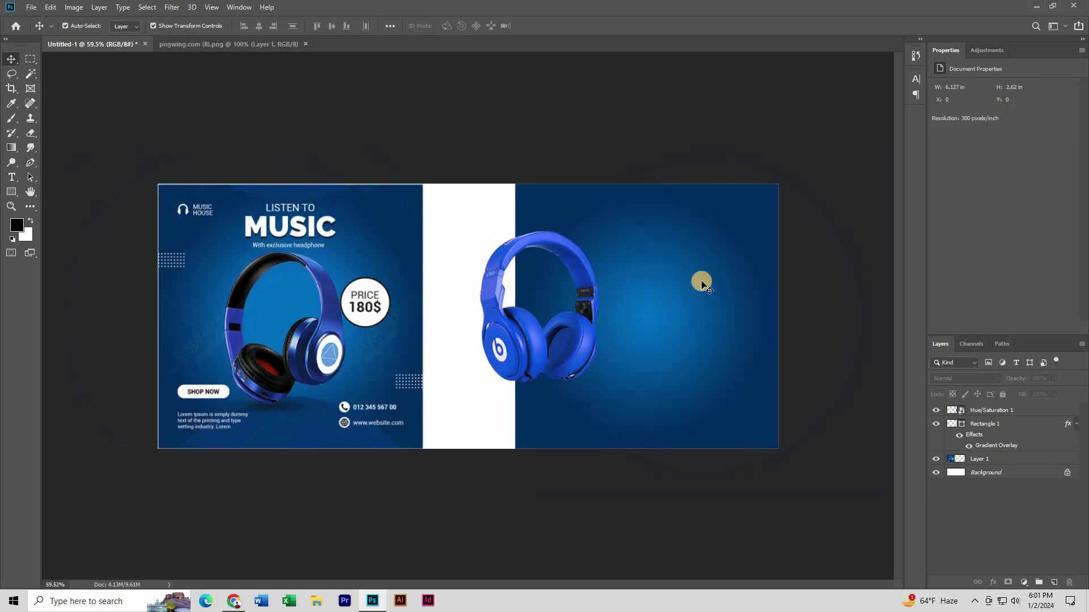
pyautogui.scroll(1, 625, 290)
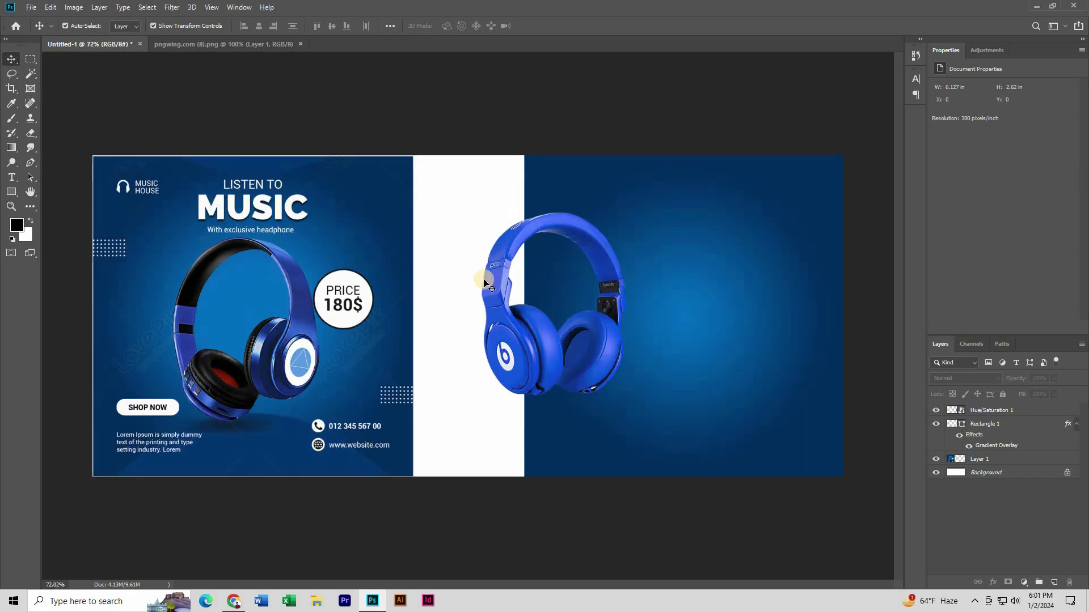
pyautogui.click(556, 330)
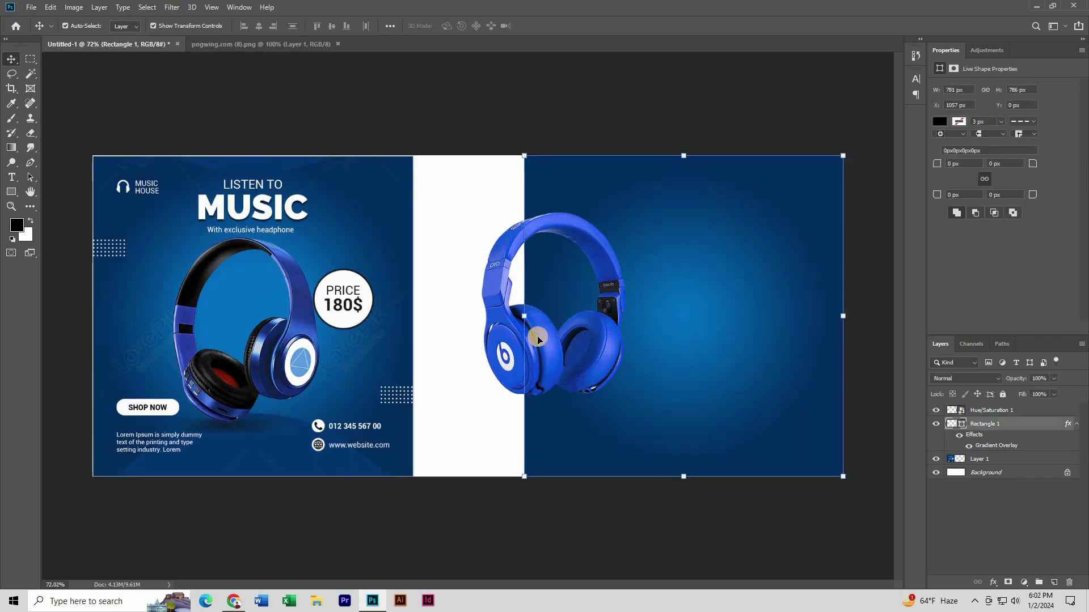
pyautogui.click(507, 104)
pyautogui.moveTo(520, 330); pyautogui.dragTo(650, 333)
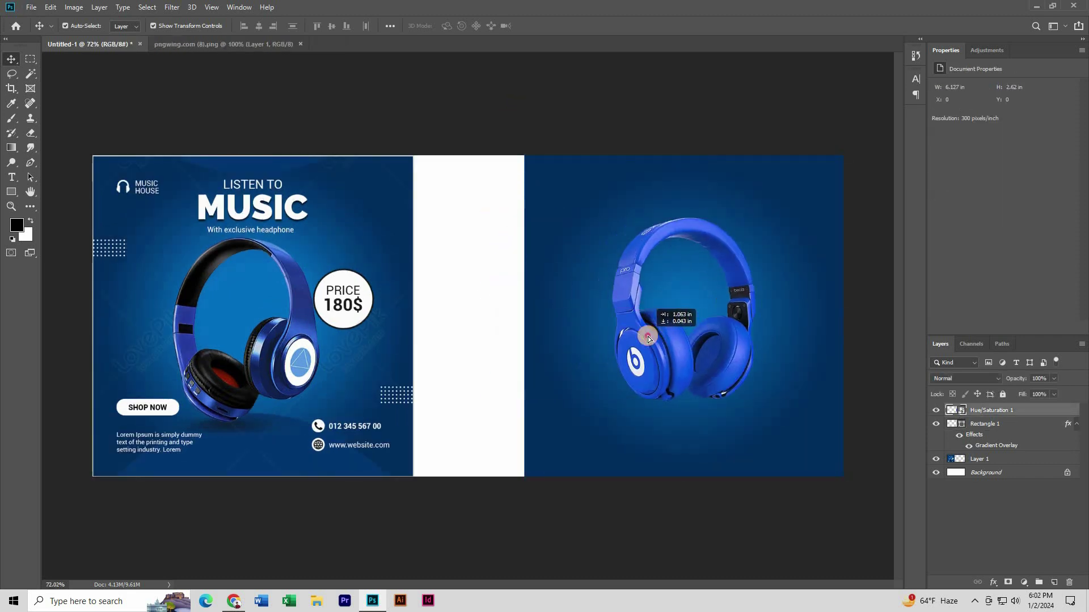
pyautogui.moveTo(752, 223); pyautogui.dragTo(732, 272)
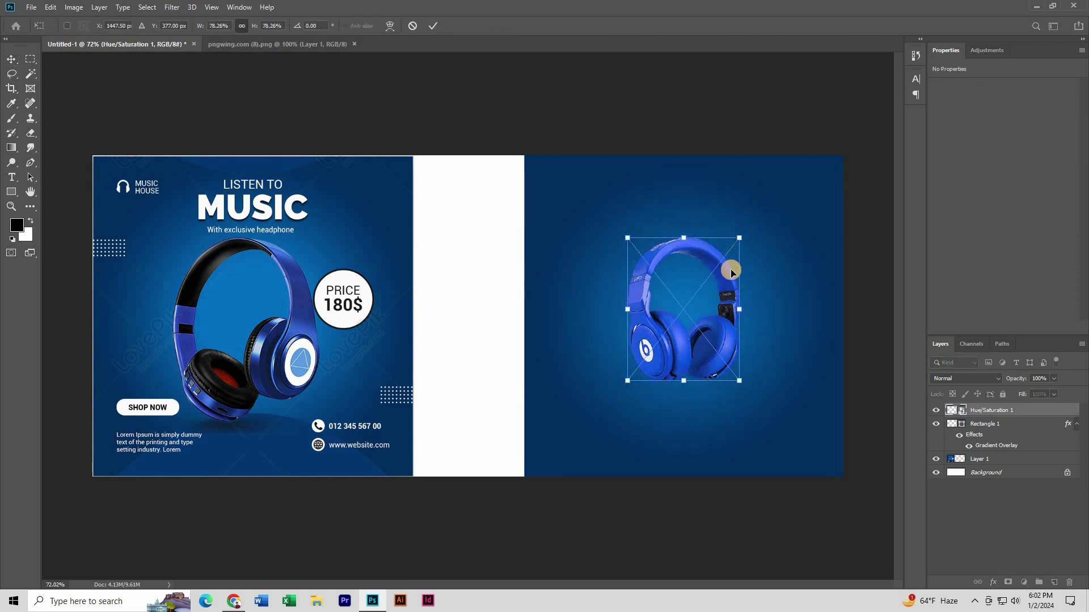
pyautogui.press('Return')
# Flip the headphones horizontally, tilt them about 23 degrees, and enlarge them slightly.
pyautogui.rightClick(739, 308)
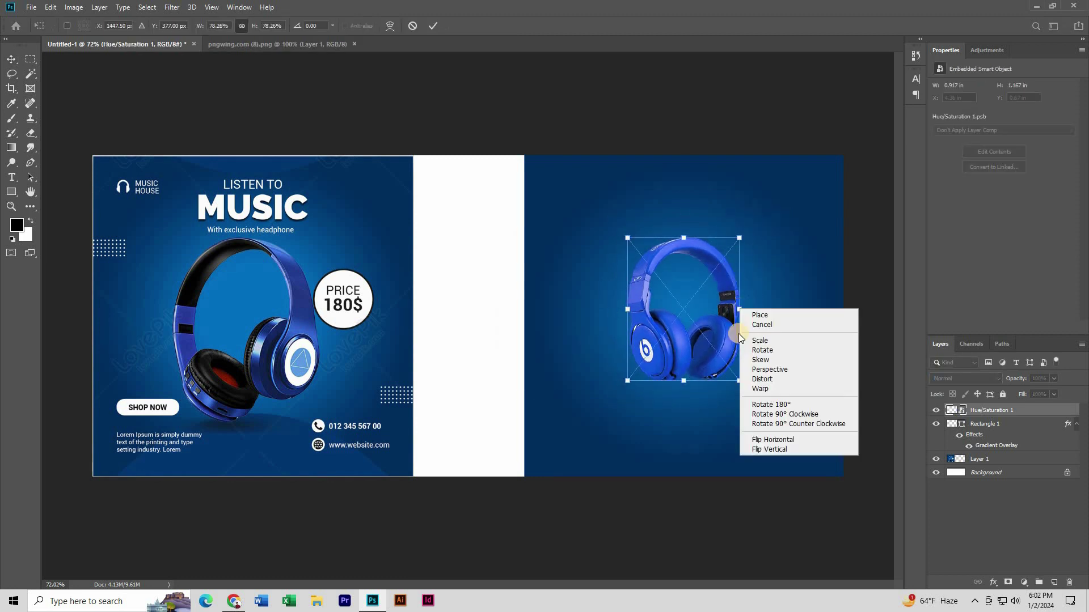
pyautogui.click(772, 440)
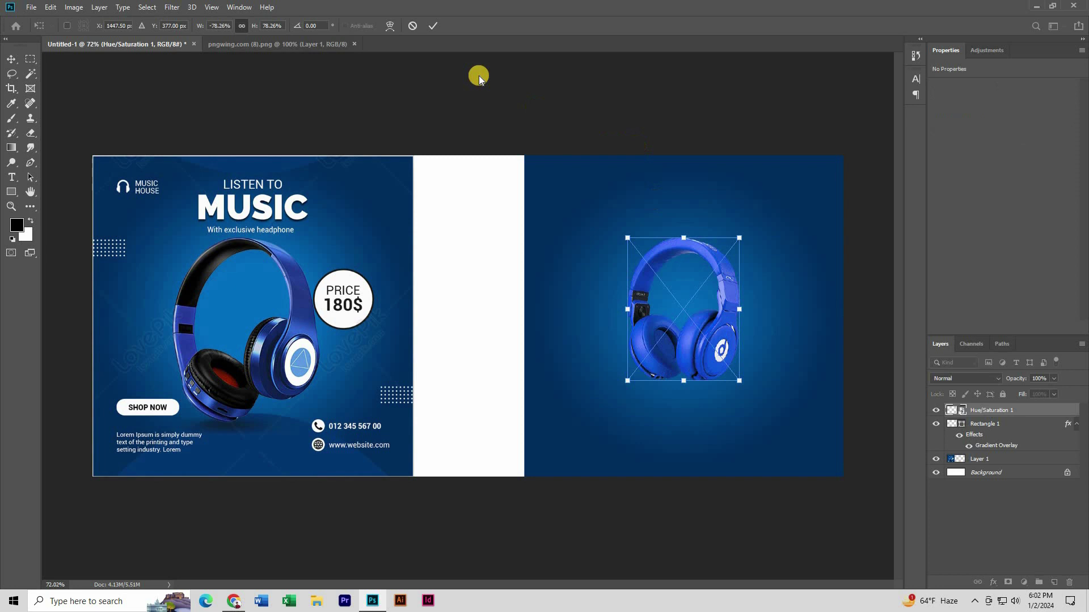
pyautogui.click(433, 25)
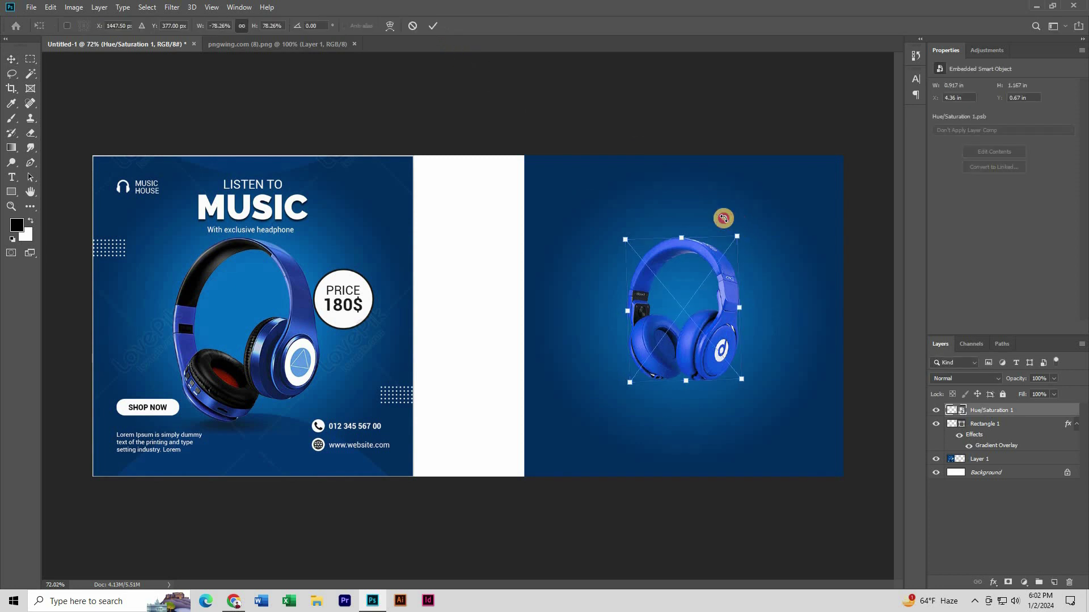
pyautogui.moveTo(745, 228)
pyautogui.mouseDown()
pyautogui.moveTo(705, 211)
pyautogui.moveTo(719, 208)
pyautogui.moveTo(710, 253)
pyautogui.mouseUp()
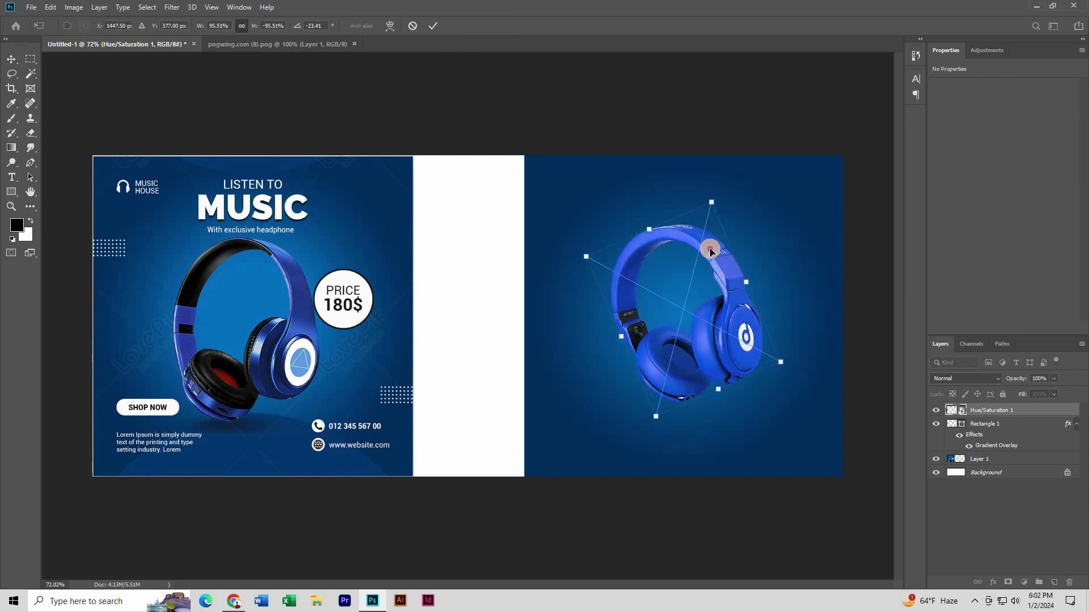
pyautogui.press('Return')
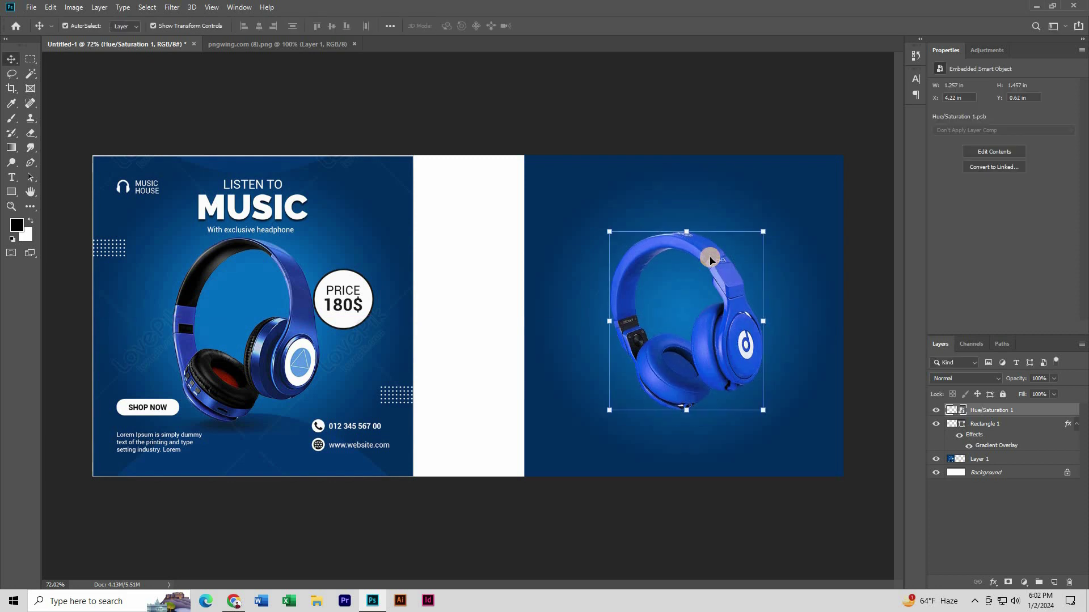
pyautogui.click(691, 91)
pyautogui.scroll(3, 732, 317)
pyautogui.scroll(-3, 732, 317)
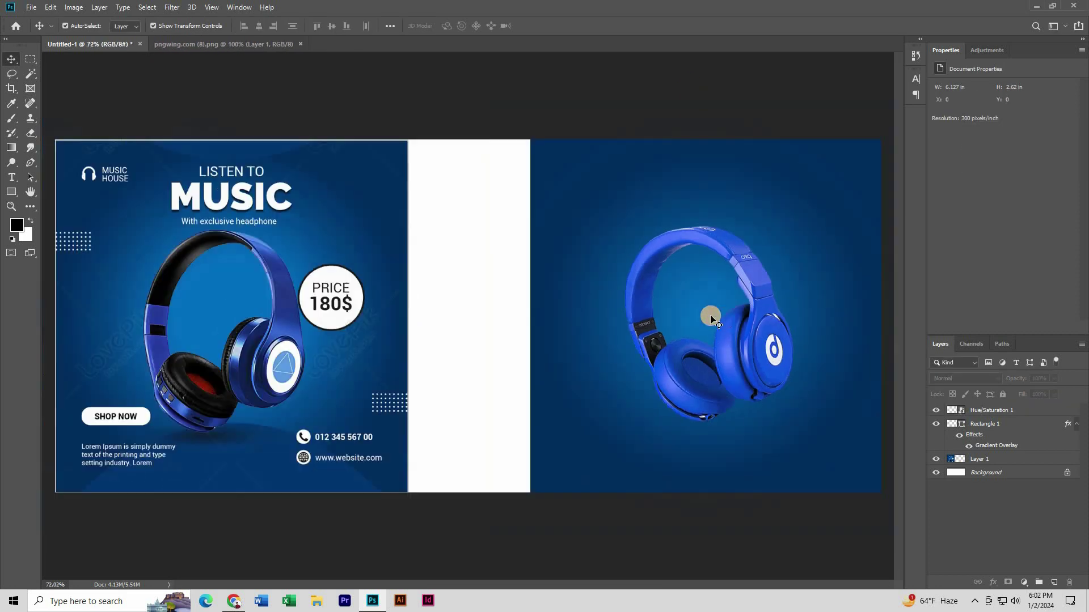
# Type the heading LISTEN TO above the headphones in Roboto Light.
pyautogui.press('t')
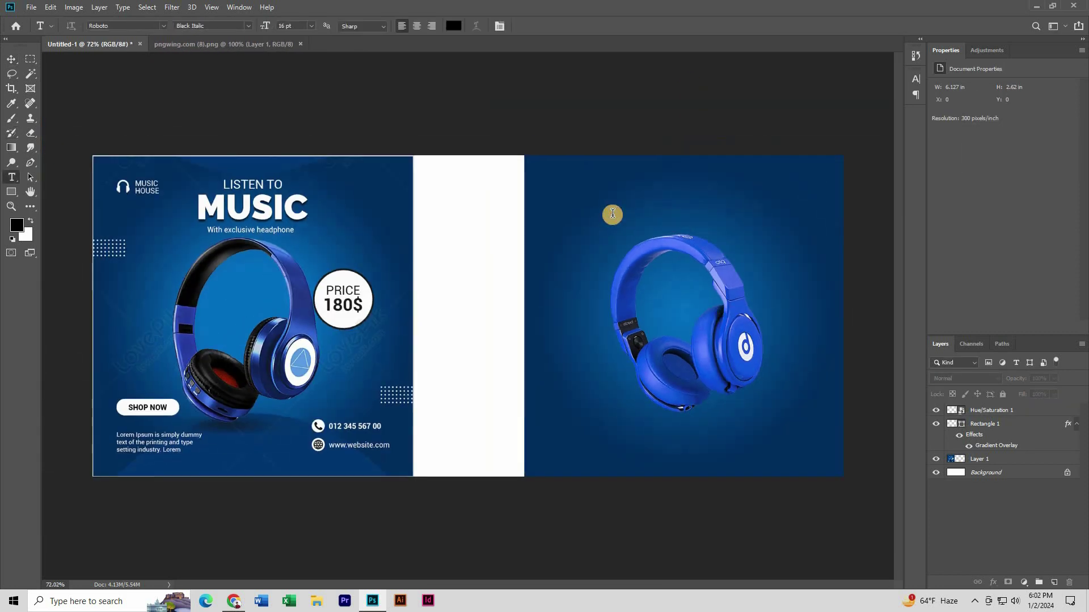
pyautogui.click(613, 213)
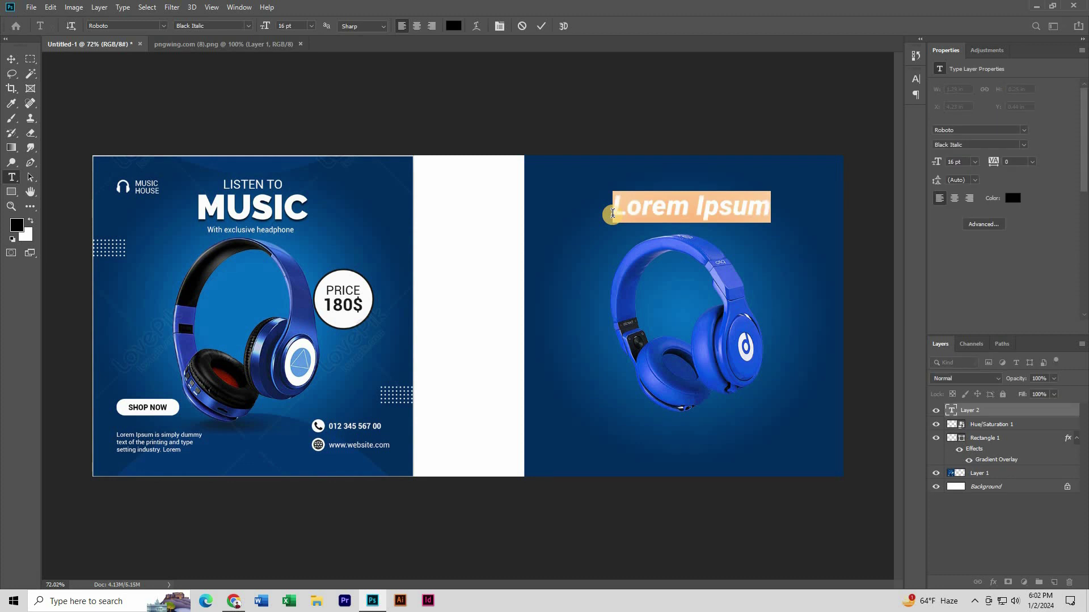
pyautogui.write('US')
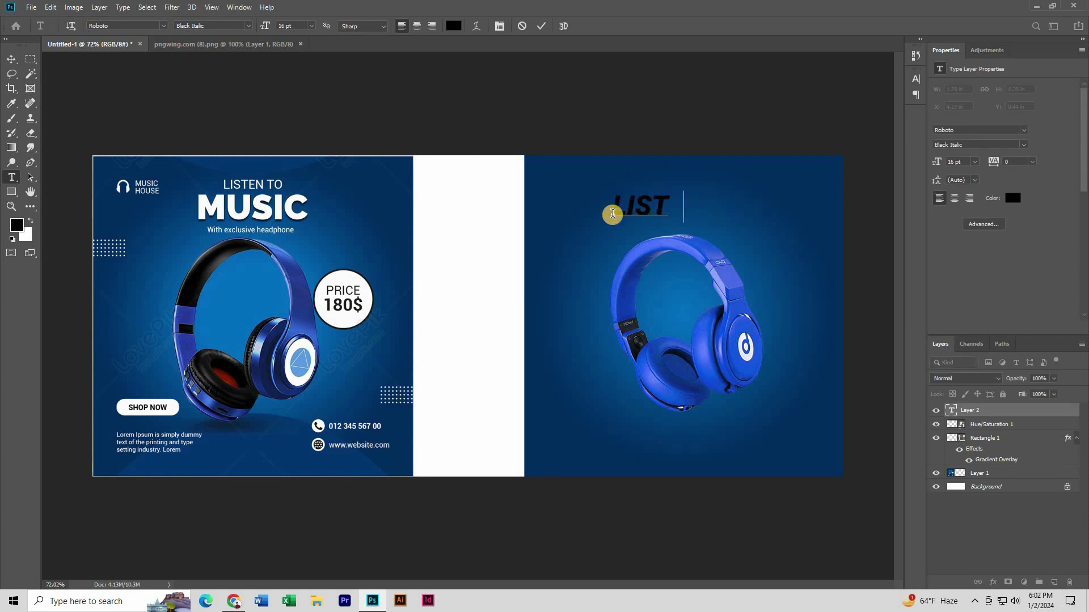
pyautogui.write('EN TO')
pyautogui.hotkey('ctrl', 'a')
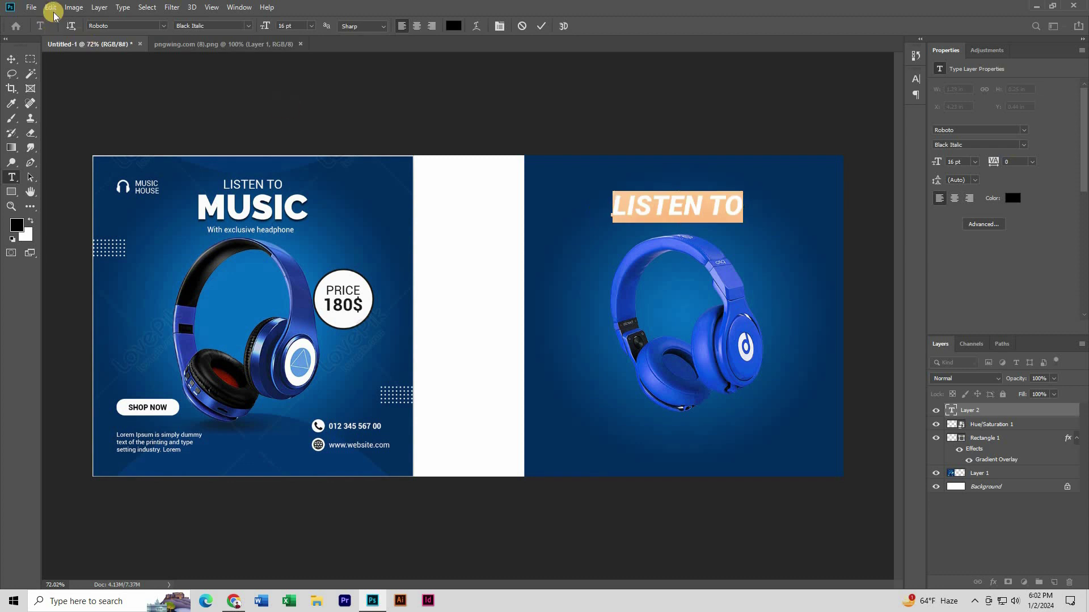
pyautogui.click(247, 26)
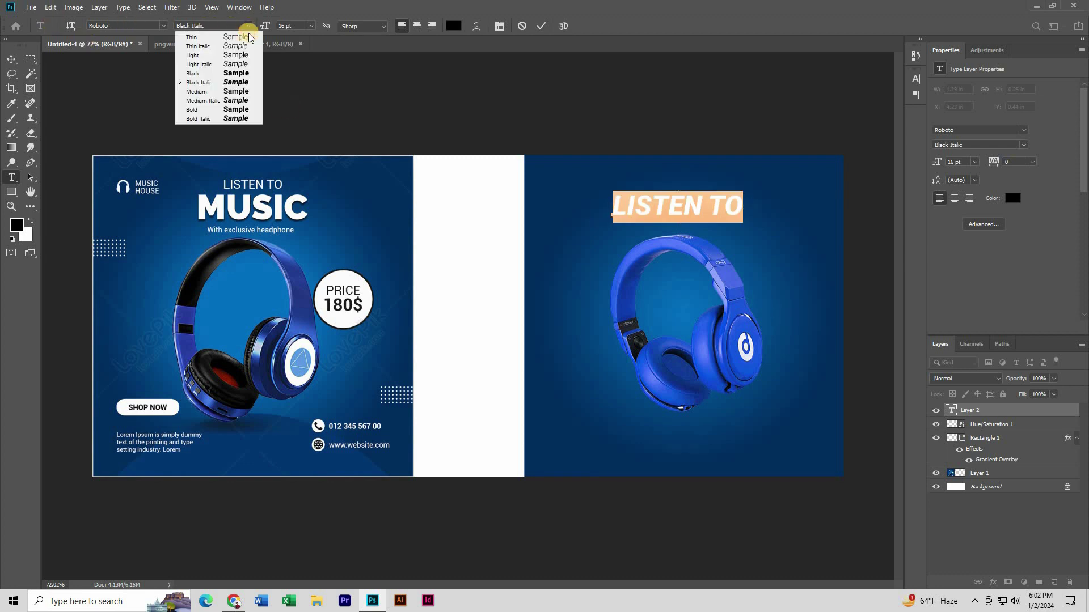
pyautogui.click(247, 70)
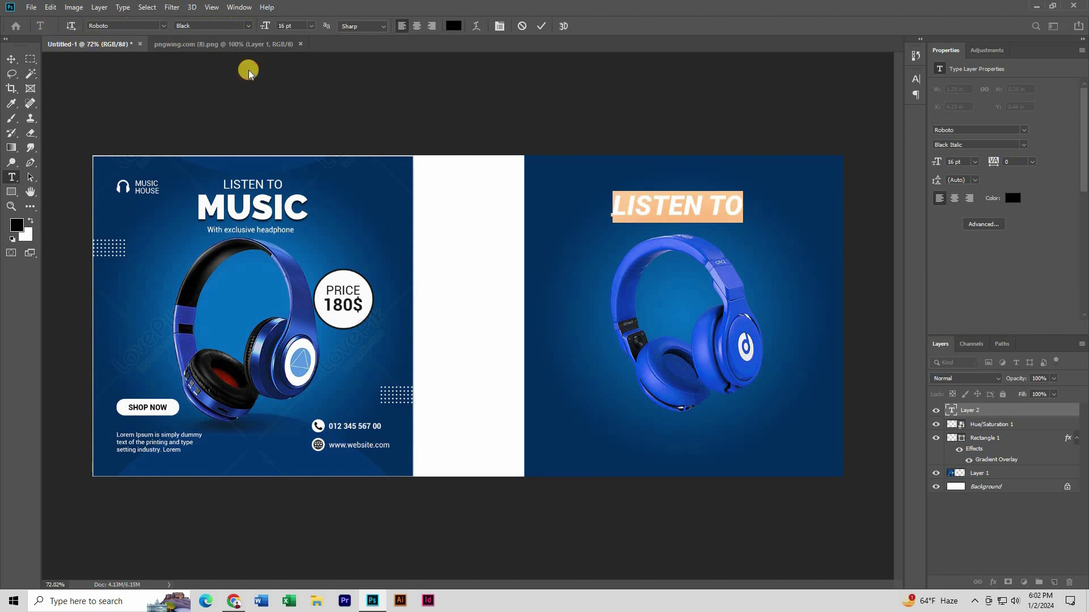
pyautogui.click(248, 26)
pyautogui.click(247, 56)
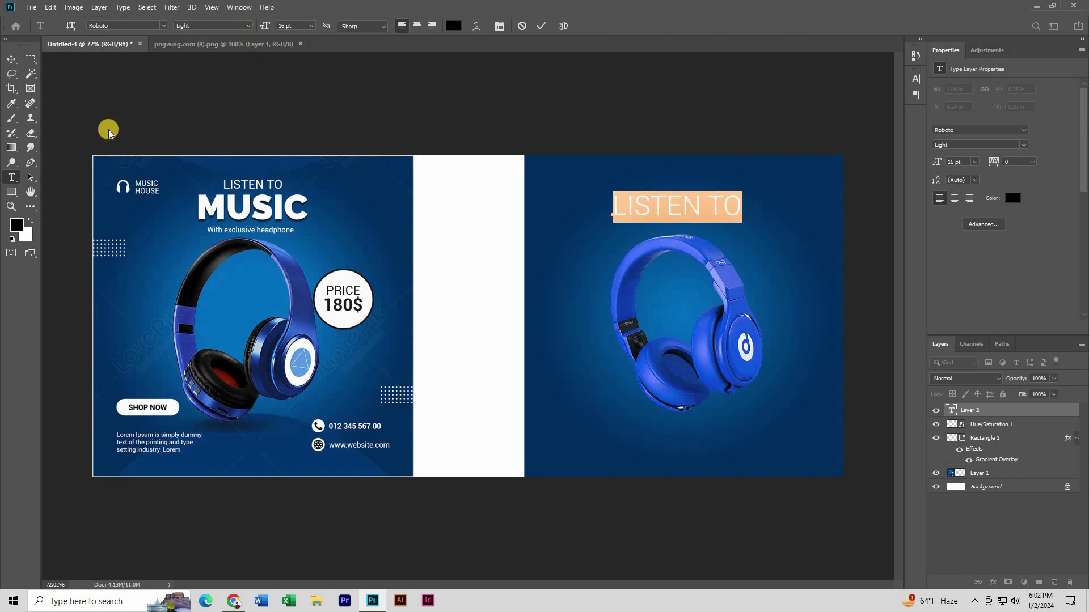
pyautogui.click(10, 60)
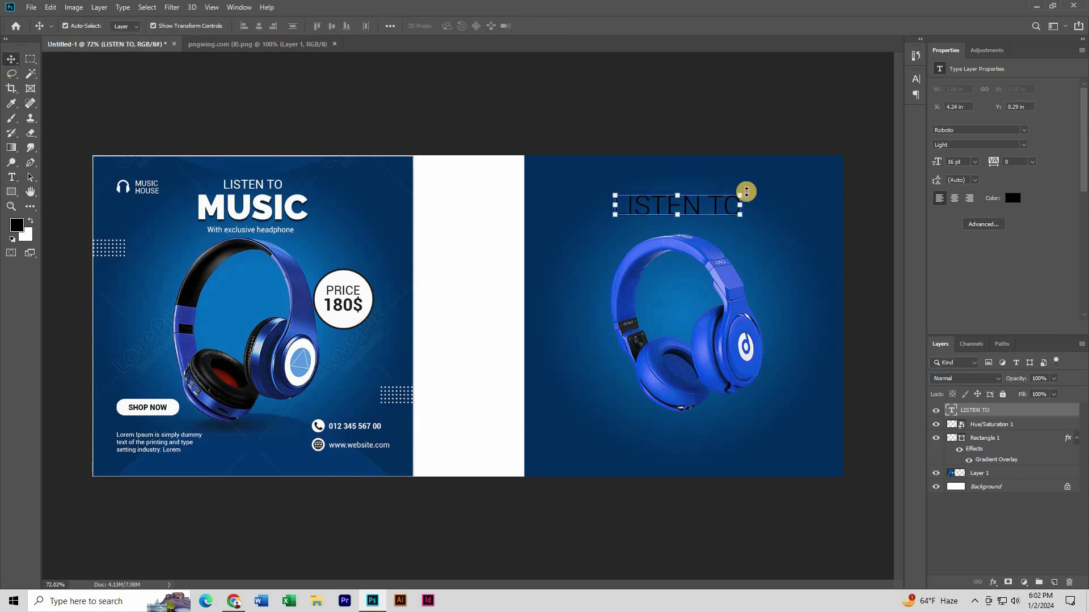
# Shrink the LISTEN TO heading to about 9.98 pt.
pyautogui.moveTo(740, 193); pyautogui.dragTo(718, 199)
pyautogui.press('Return')
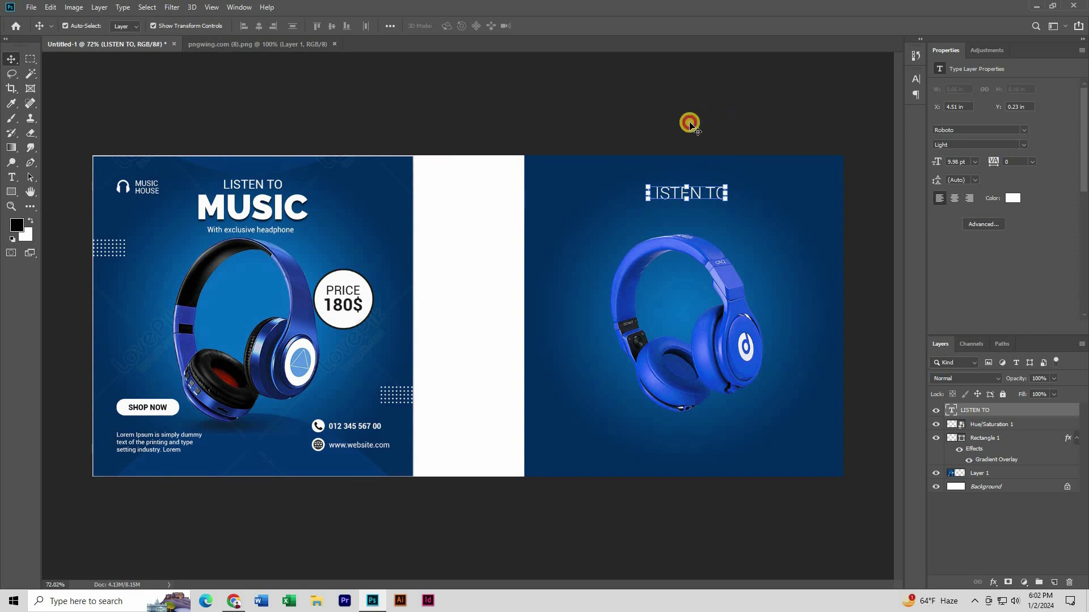
pyautogui.click(683, 152)
pyautogui.hotkey('ctrl', '0')
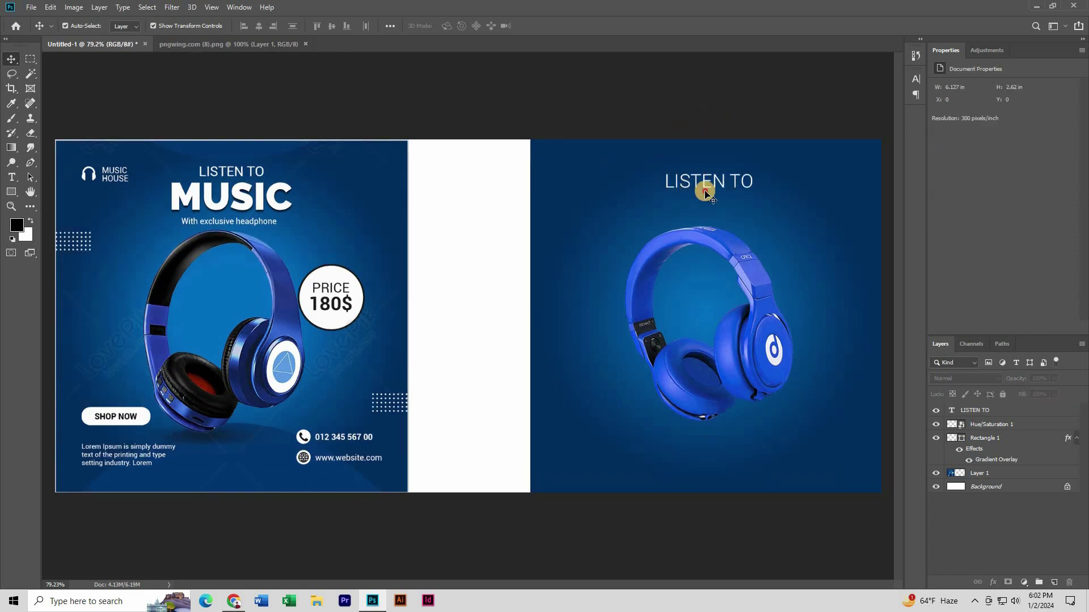
# Duplicate LISTEN TO below itself and retype the copy as MUSIC in Bold.
pyautogui.click(707, 181)
pyautogui.click(702, 184)
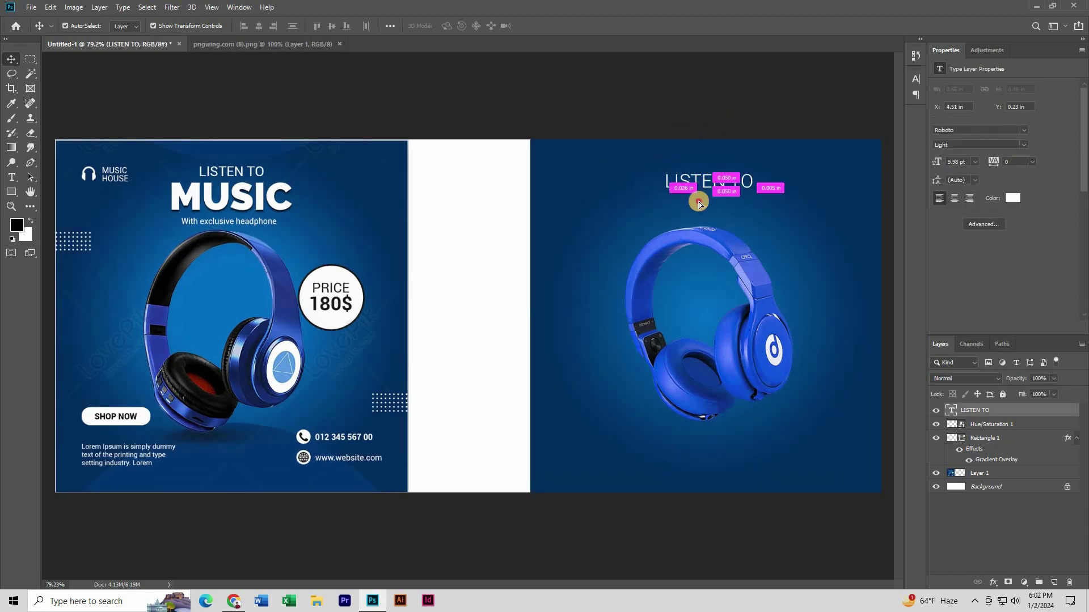
pyautogui.moveTo(698, 202); pyautogui.dragTo(619, 213)
pyautogui.press('t')
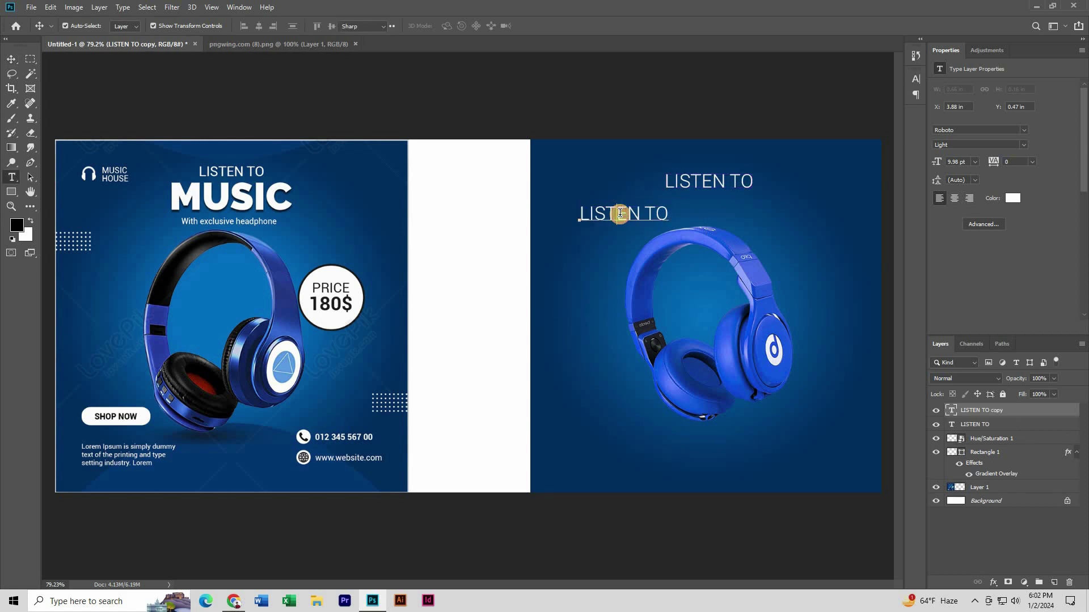
pyautogui.tripleClick(619, 213)
pyautogui.hotkey('ctrl', 'a')
pyautogui.write('MUSIC')
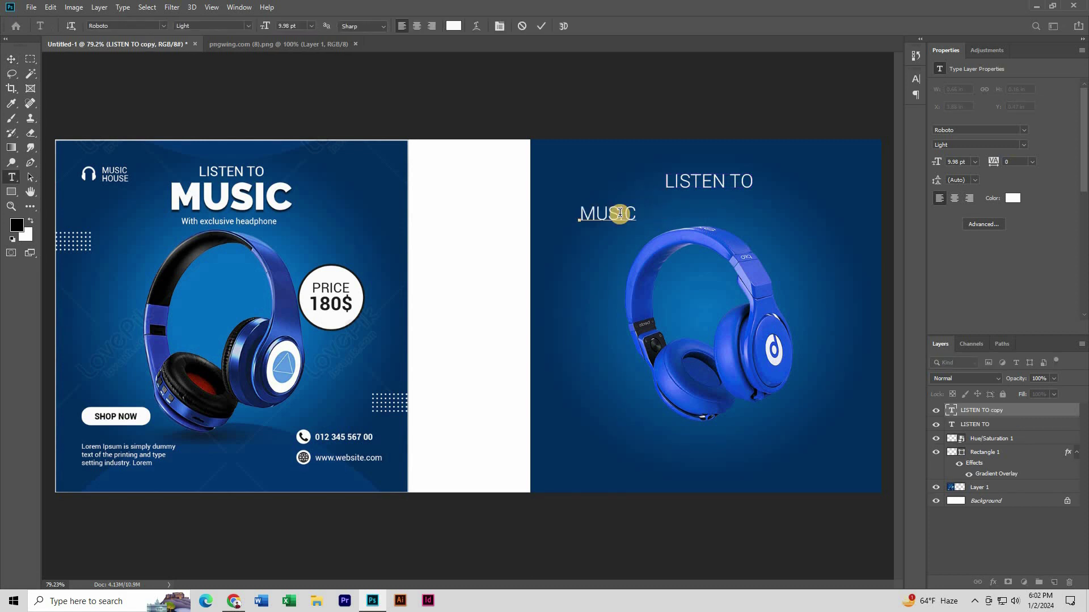
pyautogui.hotkey('ctrl', 'a')
pyautogui.click(248, 26)
pyautogui.click(204, 99)
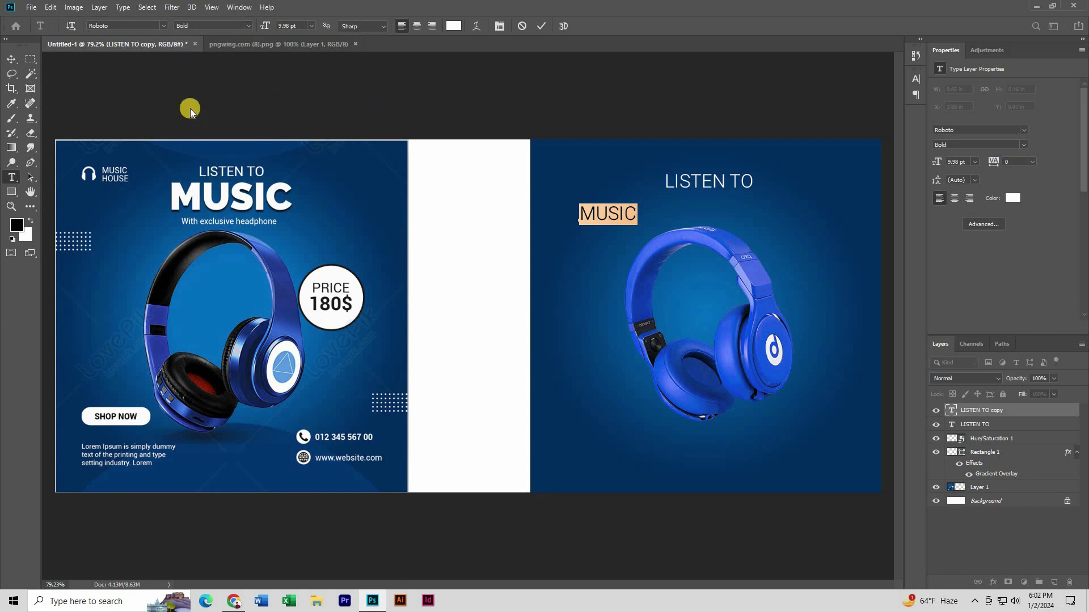
pyautogui.click(13, 59)
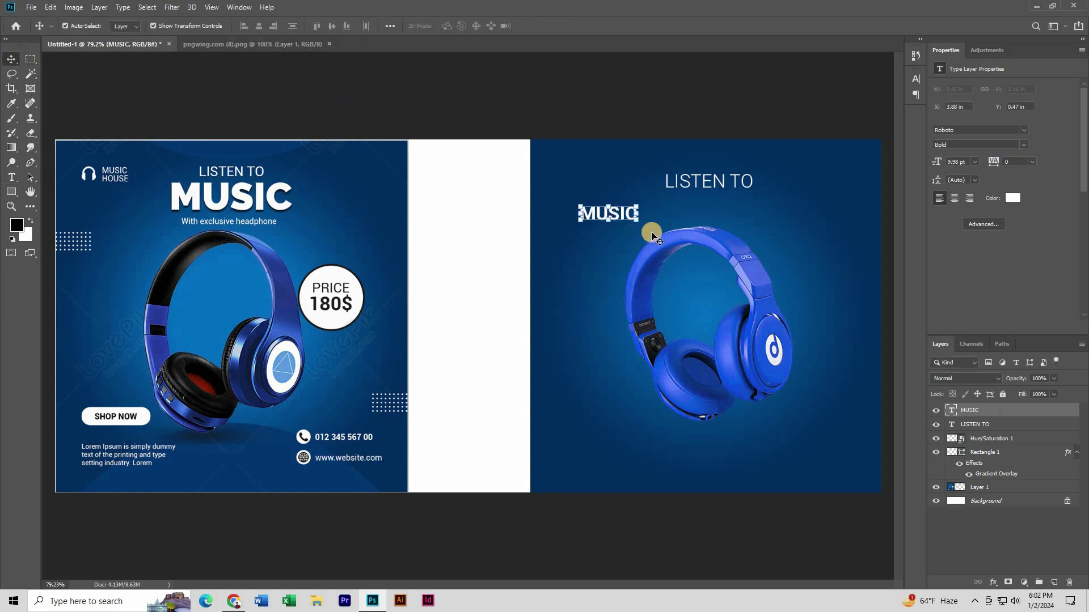
# Enlarge MUSIC to about 224%, make it Black weight, and centre it under LISTEN TO.
pyautogui.moveTo(640, 212); pyautogui.dragTo(713, 218)
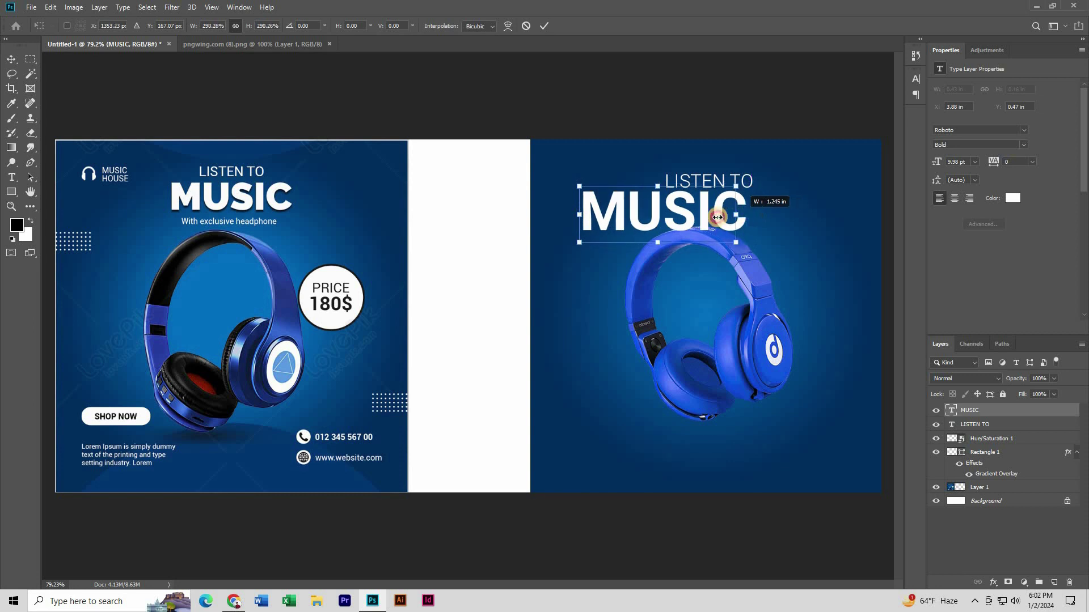
pyautogui.doubleClick(680, 215)
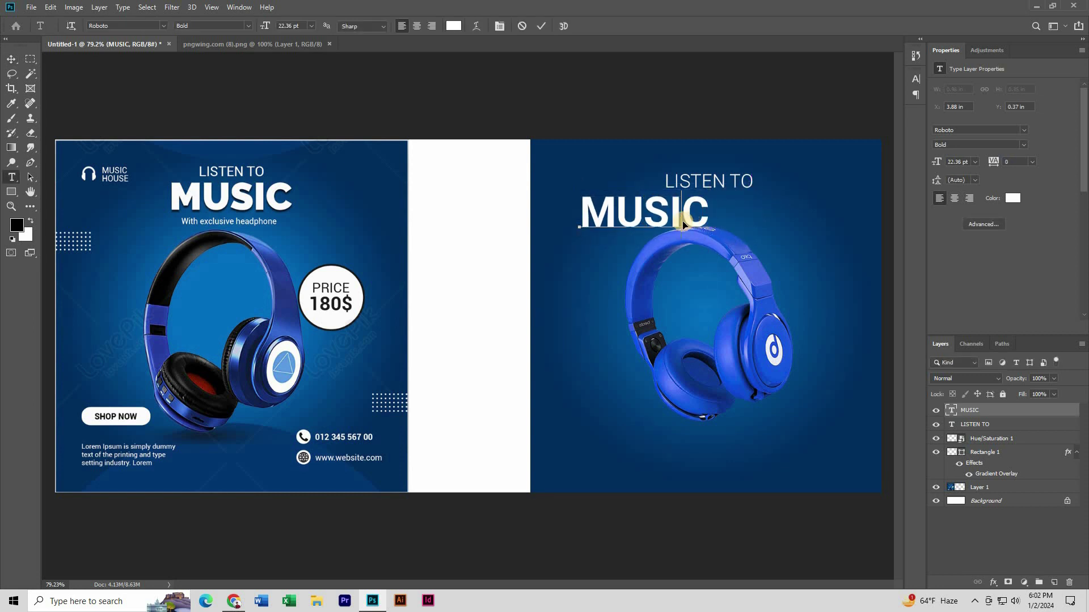
pyautogui.click(247, 25)
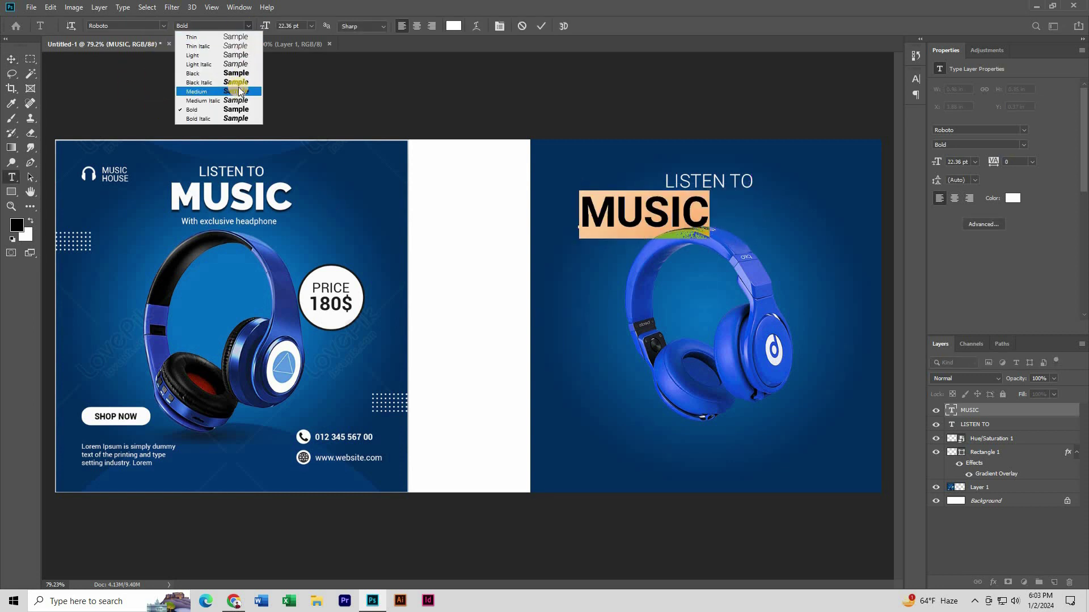
pyautogui.click(242, 74)
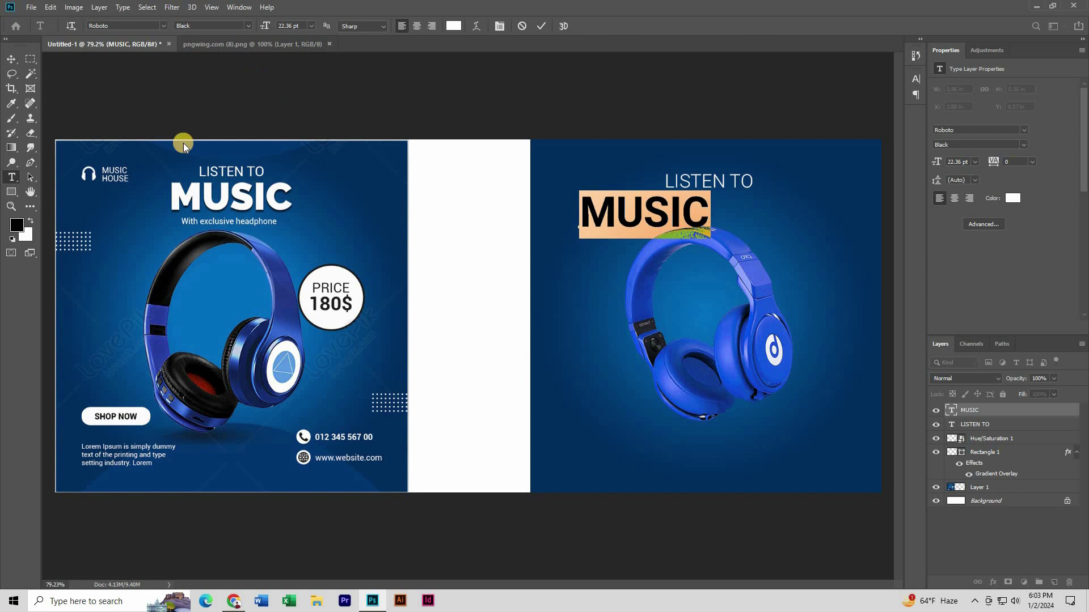
pyautogui.click(13, 58)
pyautogui.moveTo(686, 220); pyautogui.dragTo(753, 219)
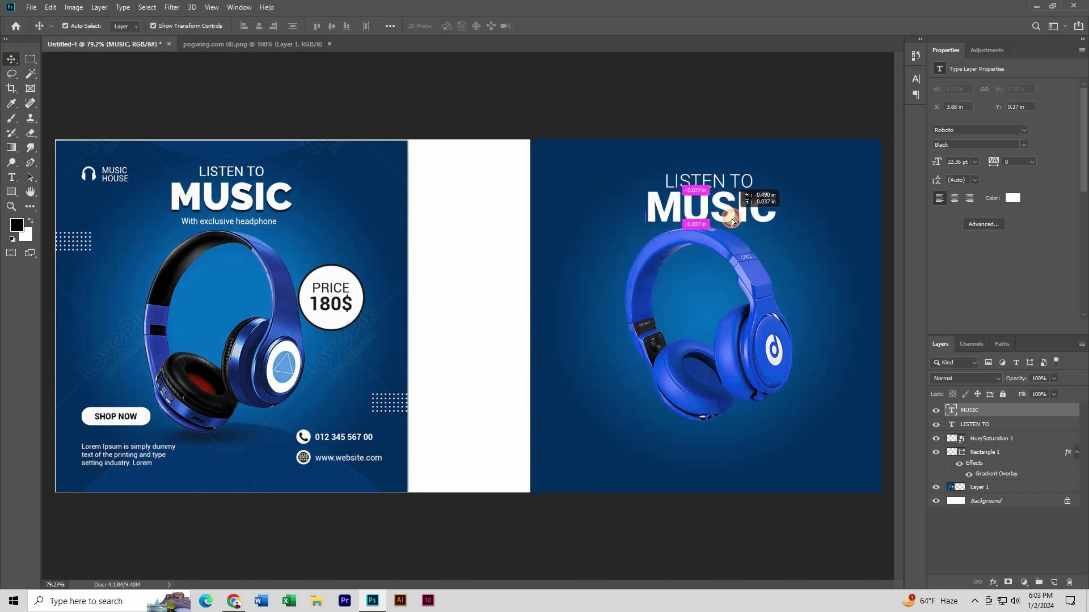
pyautogui.click(718, 119)
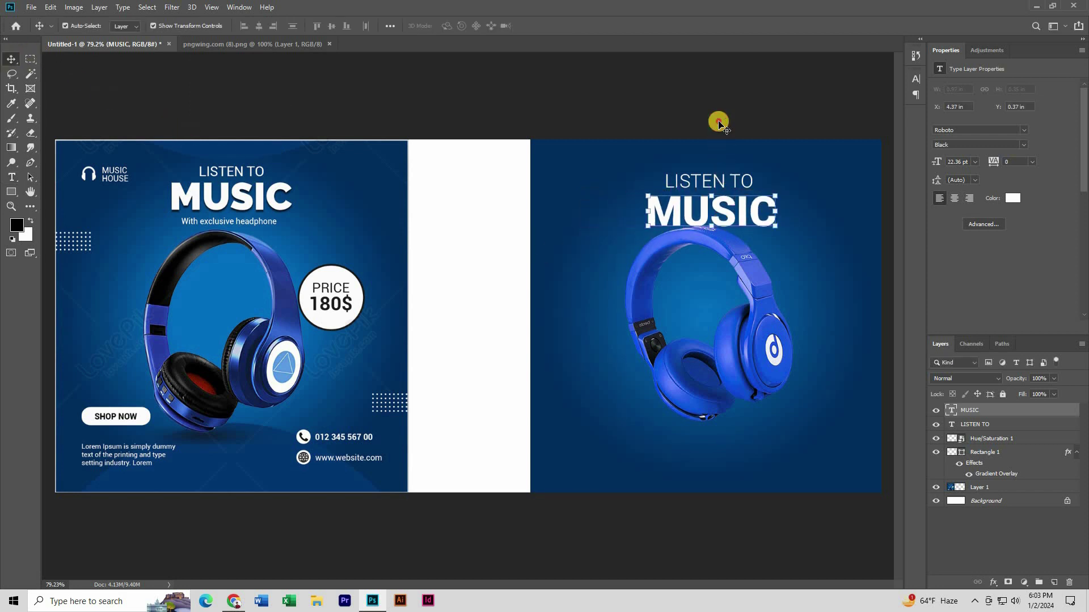
# Move both headings up together and shift the headphones slightly lower.
pyautogui.click(715, 181)
pyautogui.keyDown('shift'); pyautogui.click(728, 218); pyautogui.keyUp('shift')
pyautogui.moveTo(728, 219); pyautogui.dragTo(730, 216)
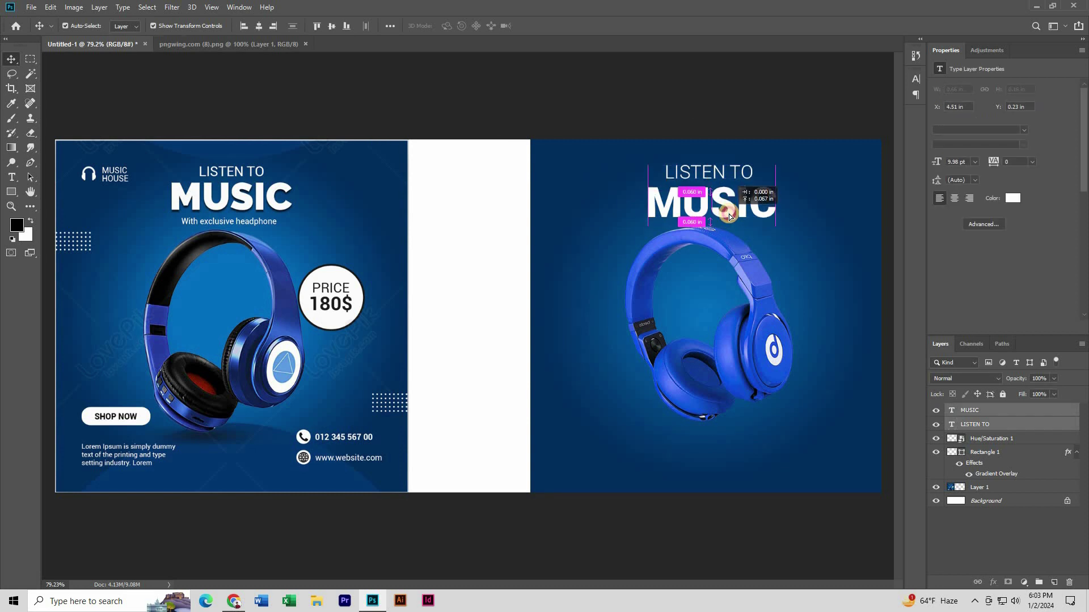
pyautogui.click(727, 109)
pyautogui.click(749, 280)
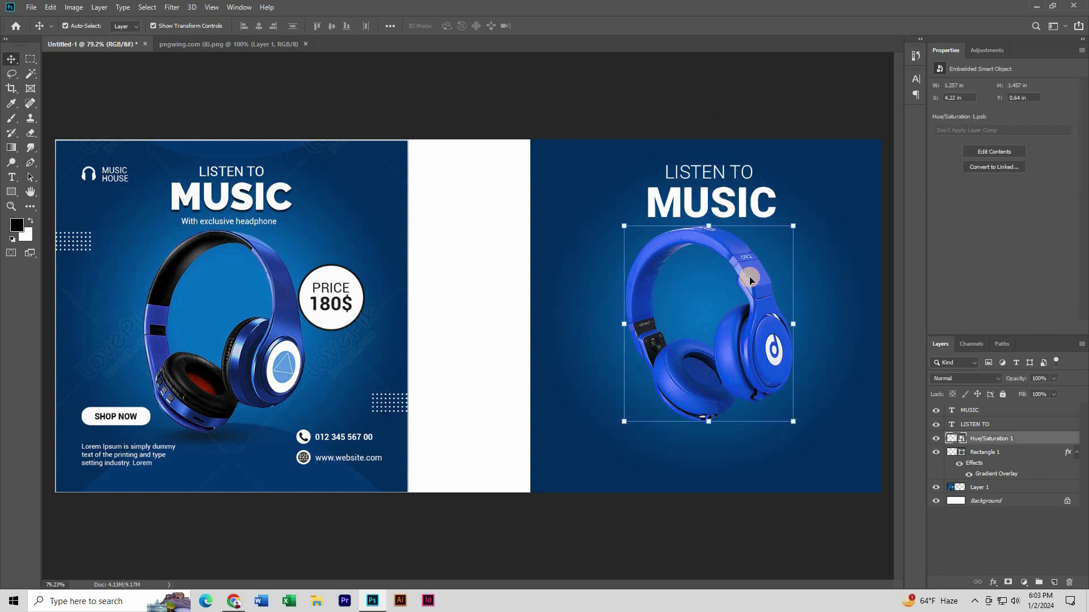
pyautogui.moveTo(749, 281); pyautogui.dragTo(750, 300)
pyautogui.click(729, 73)
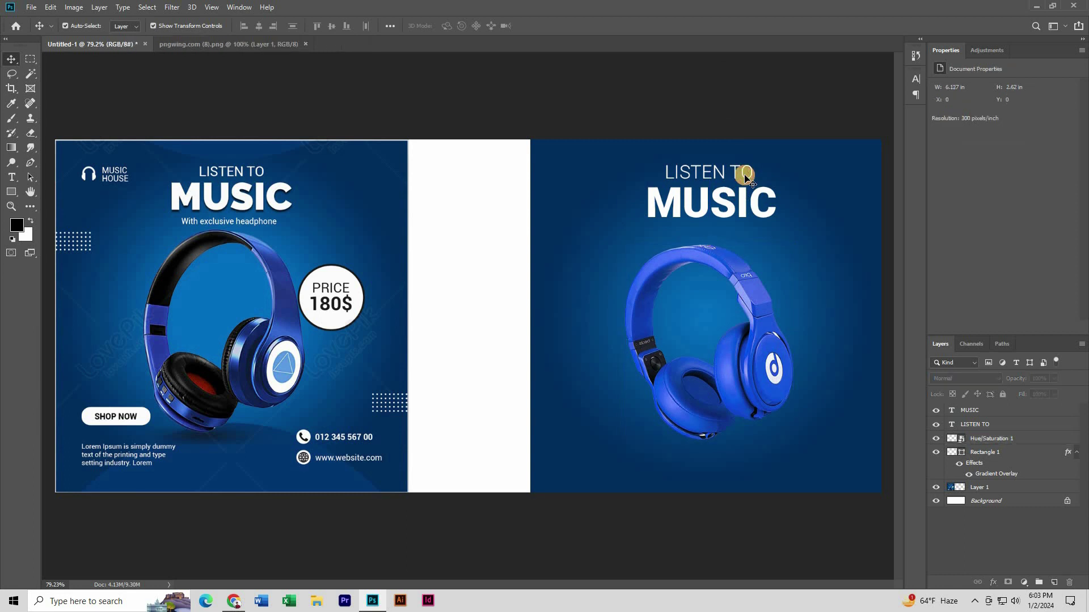
pyautogui.scroll(2, 745, 177)
# Duplicate LISTEN TO to sit below MUSIC at a smaller size.
pyautogui.moveTo(732, 172)
pyautogui.mouseDown()
pyautogui.moveTo(735, 250)
pyautogui.moveTo(707, 247)
pyautogui.mouseUp()
pyautogui.hotkey('ctrl', 't')
pyautogui.press('Return')
pyautogui.hscroll(-1, 628, 248)
pyautogui.hscroll(-1, 633, 241)
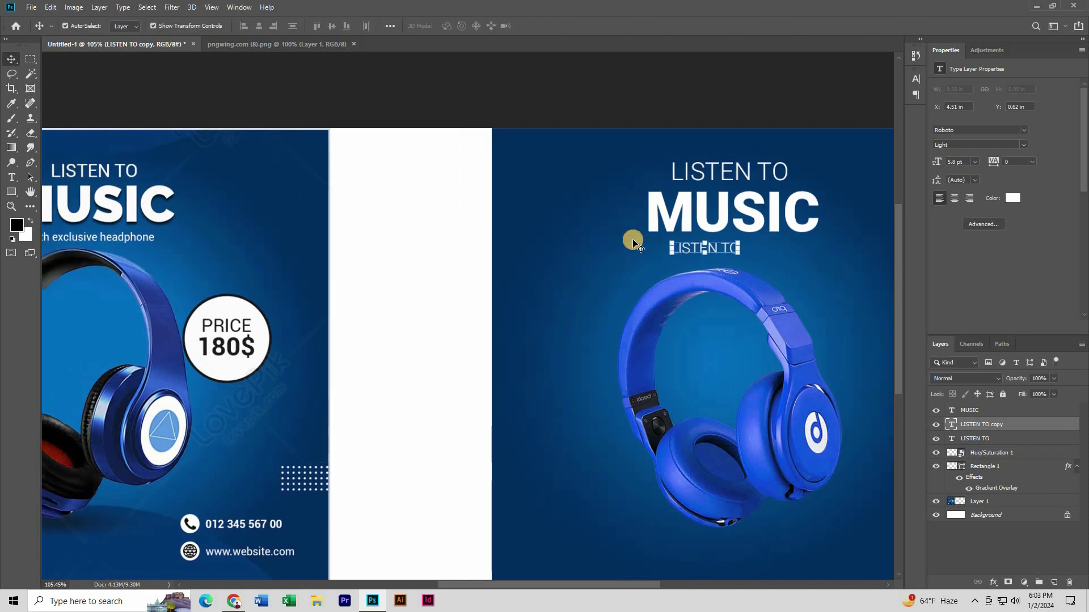
pyautogui.hscroll(-1, 636, 239)
pyautogui.hscroll(-1, 646, 240)
pyautogui.scroll(-1, 649, 240)
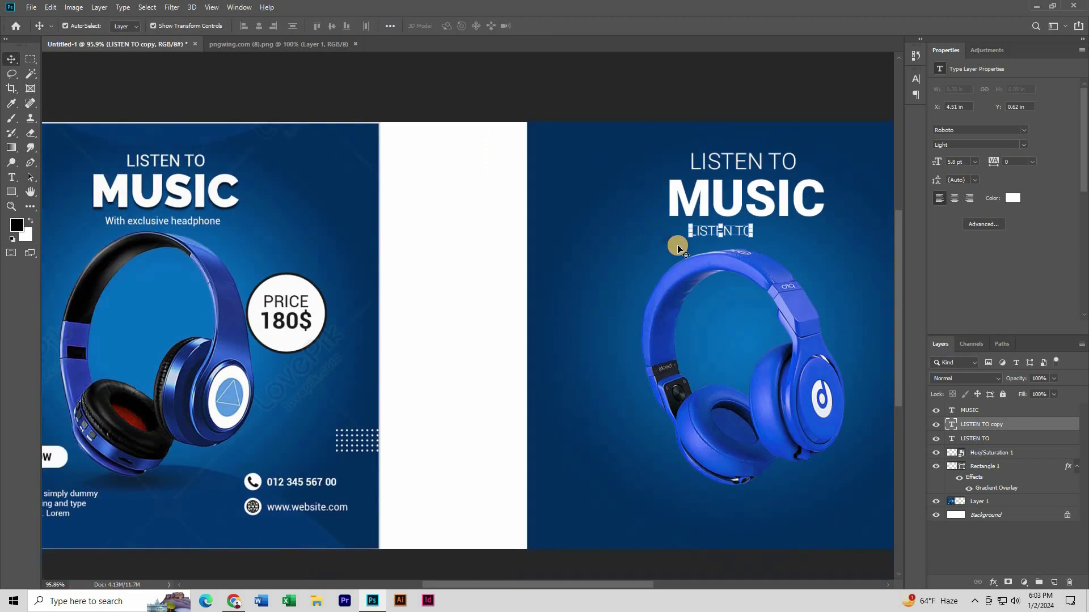
# Retype the copy as 'With exclusive headphone' and centre it beneath MUSIC.
pyautogui.press('t')
pyautogui.tripleClick(707, 231)
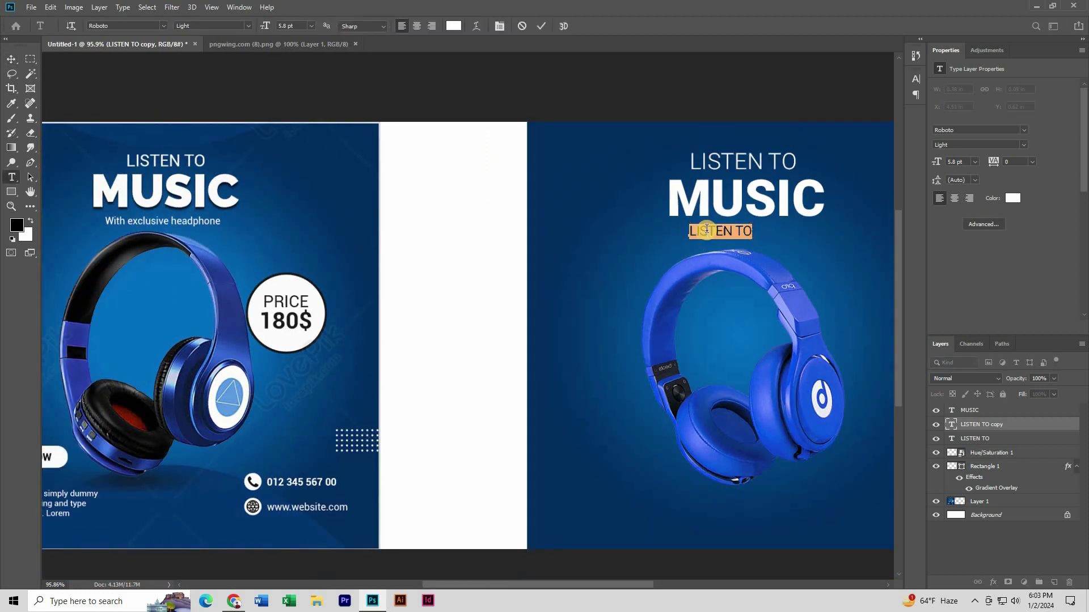
pyautogui.write('With exclusive headphone')
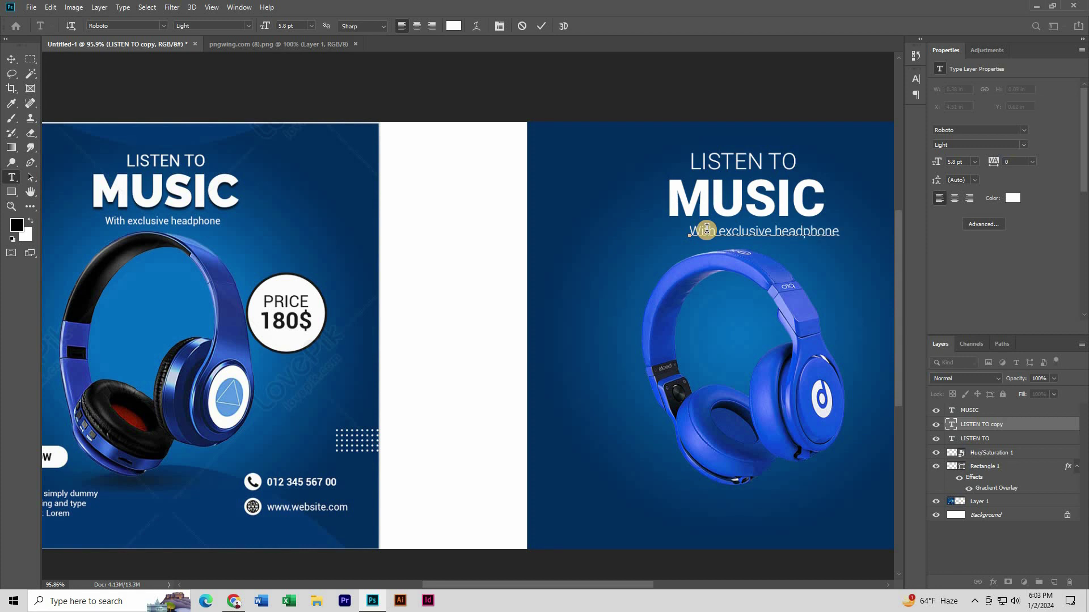
pyautogui.moveTo(12, 54); pyautogui.dragTo(11, 62)
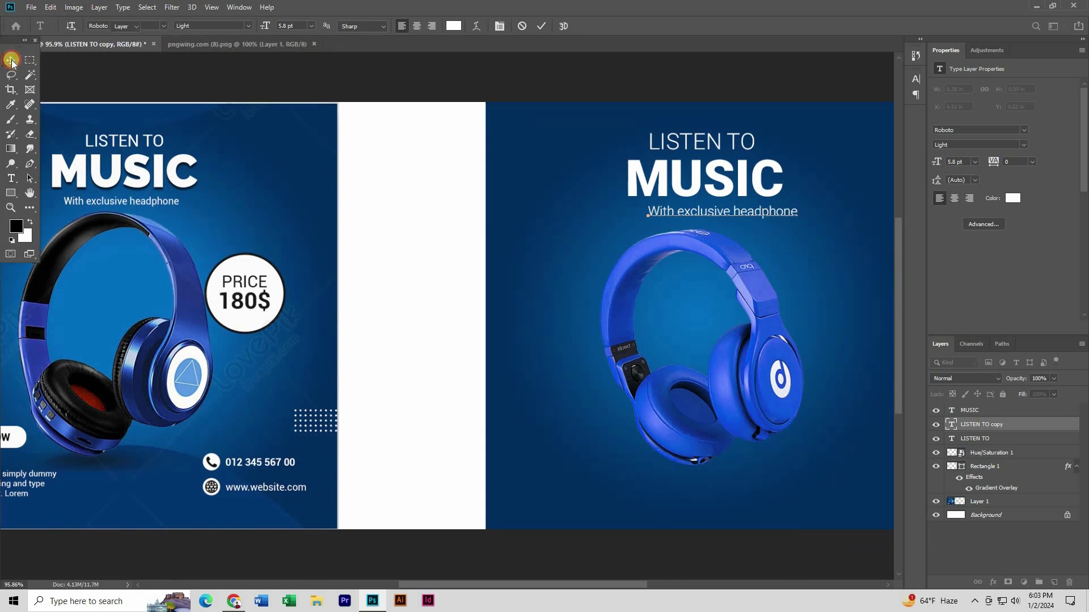
pyautogui.click(11, 60)
pyautogui.moveTo(753, 215); pyautogui.dragTo(732, 212)
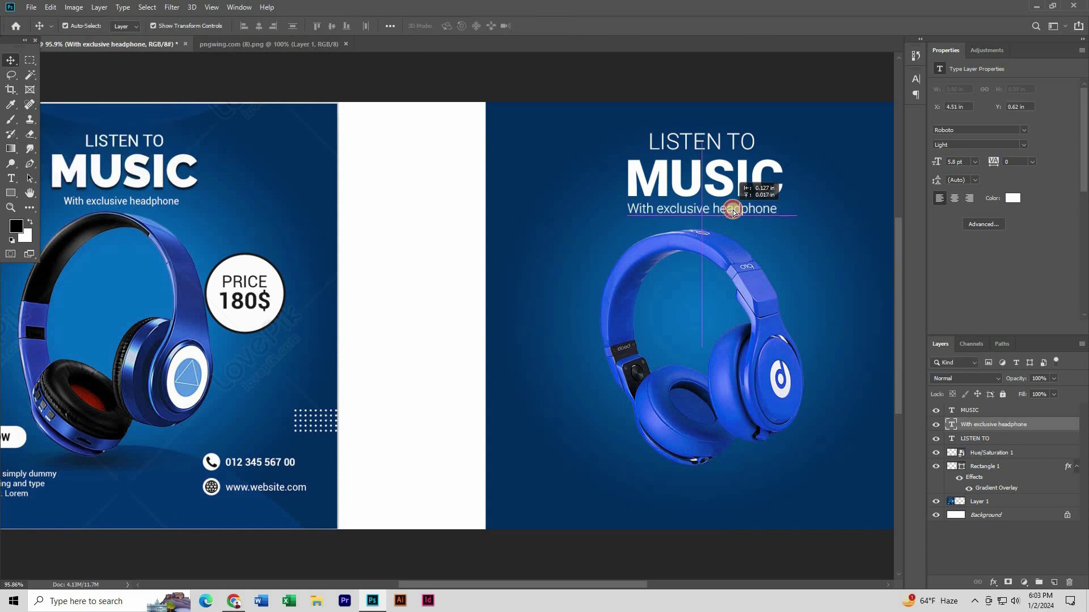
pyautogui.scroll(-2, 680, 213)
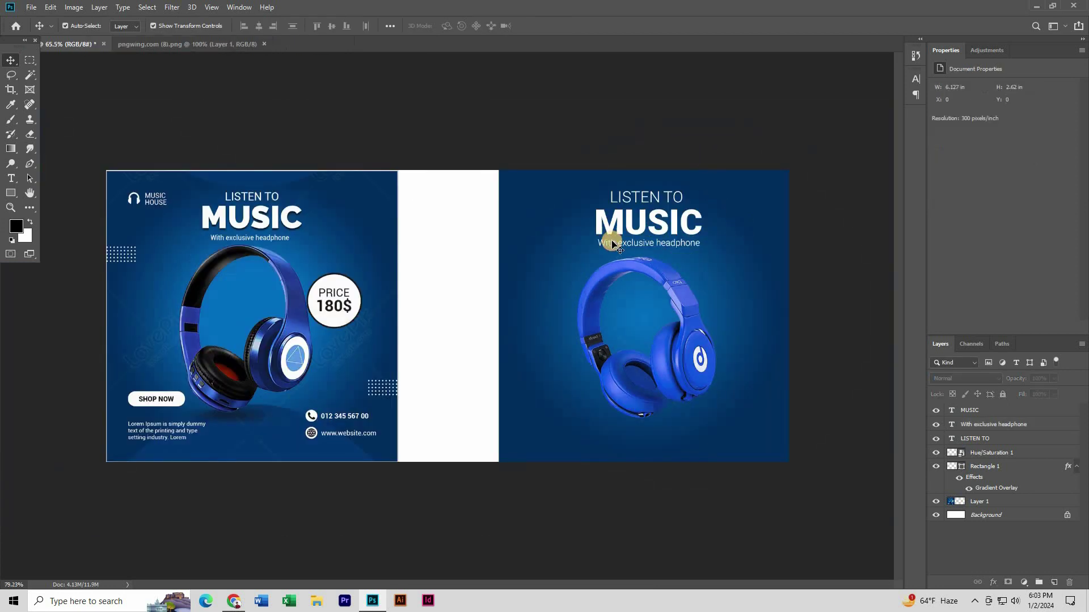
# Draw a small ellipse circle near the headphones and fill it white.
pyautogui.scroll(1, 652, 241)
pyautogui.scroll(-1, 670, 234)
pyautogui.scroll(-1, 629, 238)
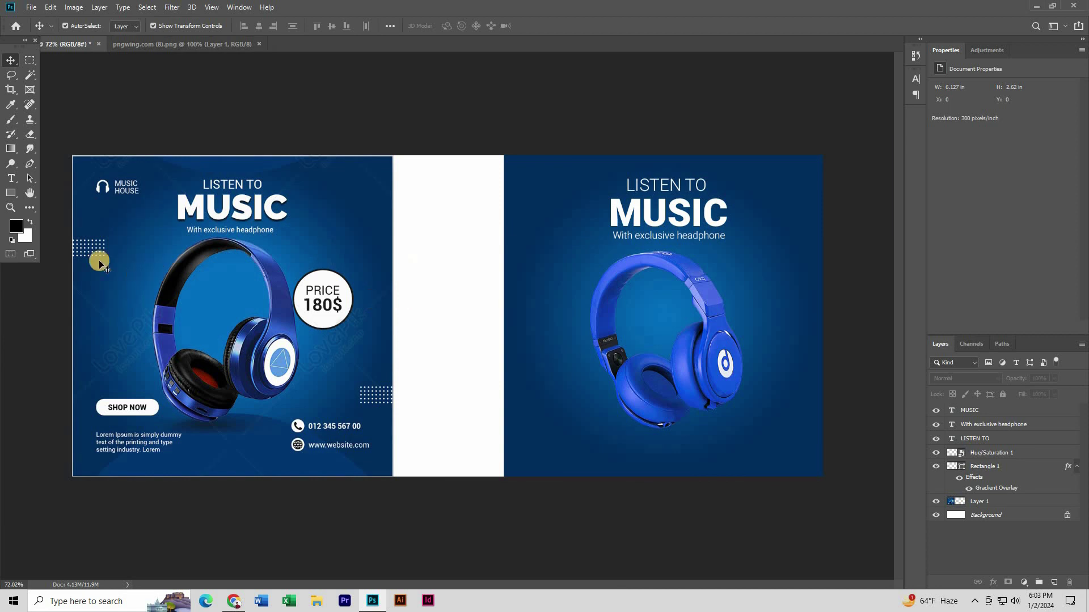
pyautogui.scroll(1, 787, 294)
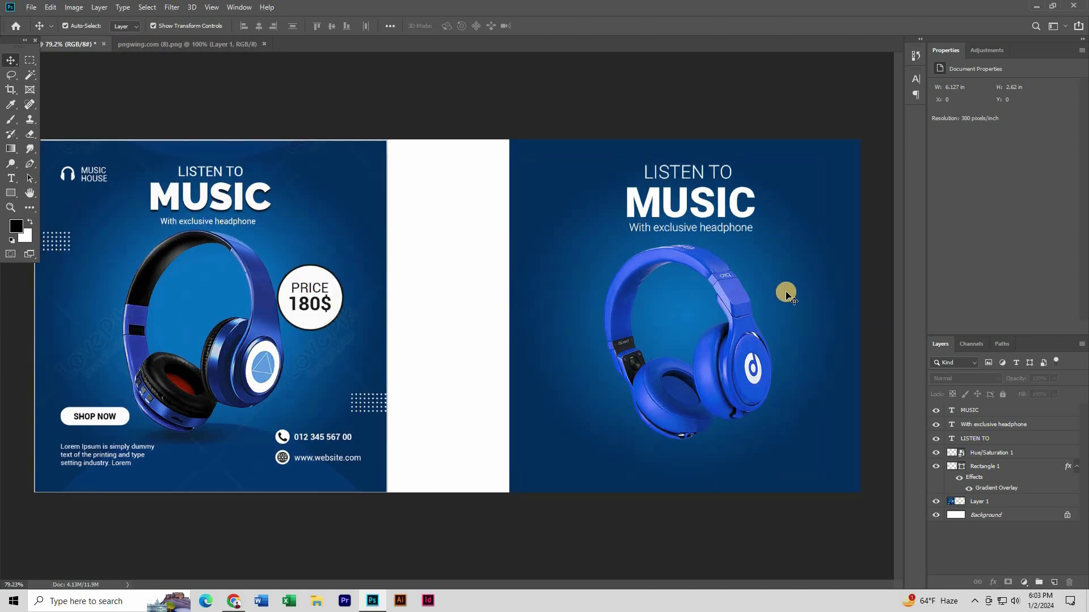
pyautogui.rightClick(6, 194)
pyautogui.click(62, 214)
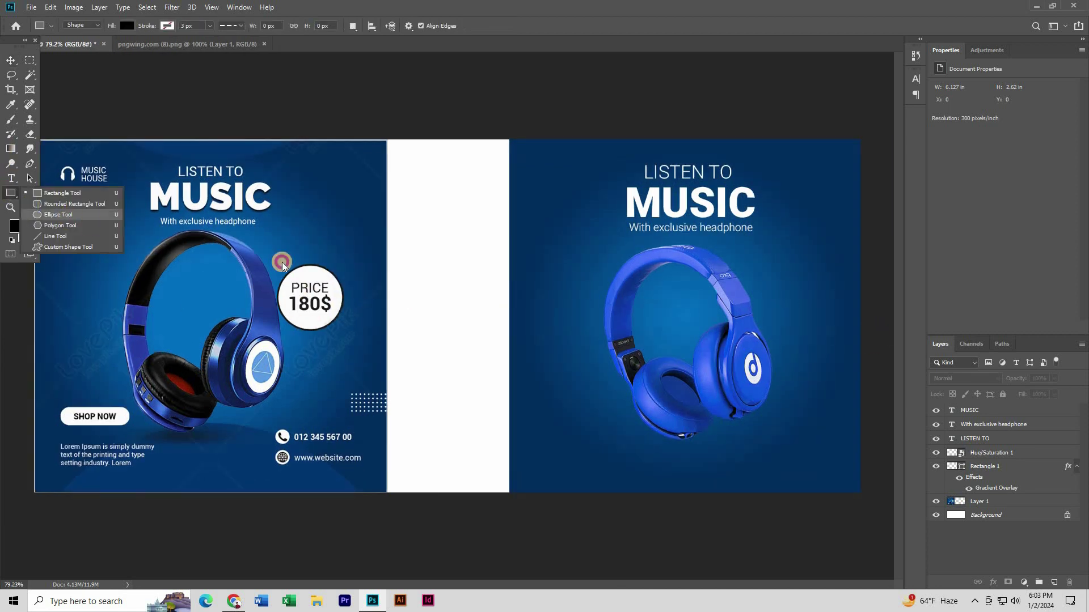
pyautogui.moveTo(600, 287); pyautogui.dragTo(620, 320)
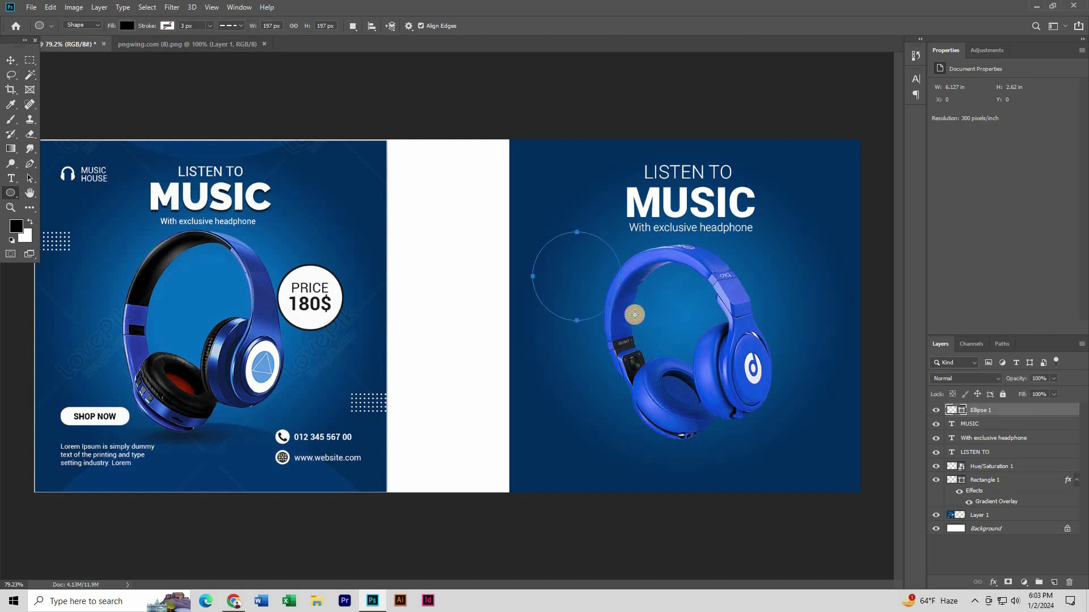
pyautogui.click(11, 59)
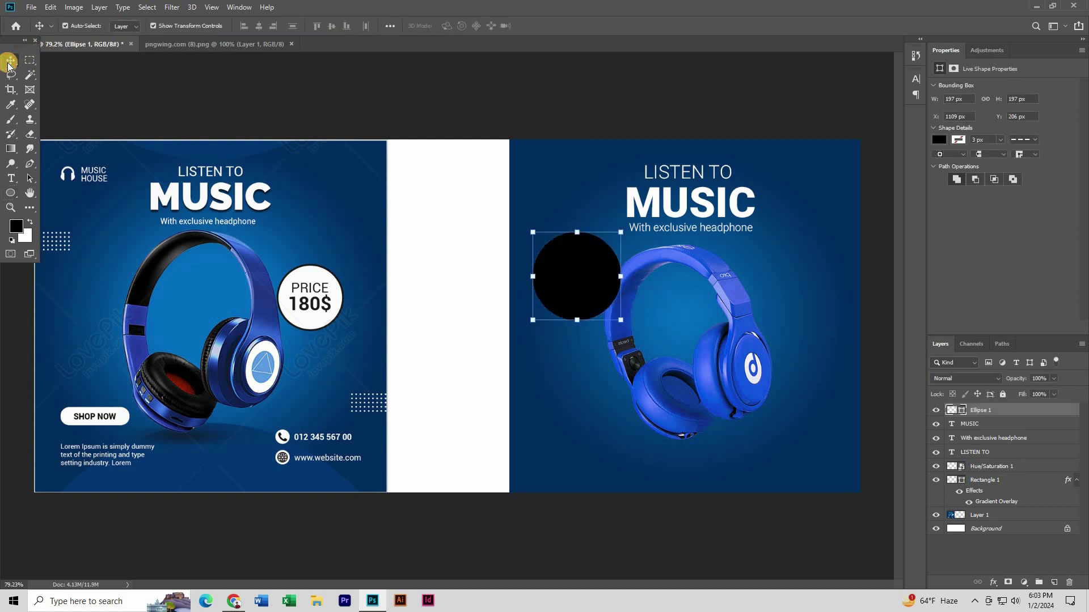
pyautogui.hotkey('ctrl', 'BackSpace')
pyautogui.moveTo(591, 291); pyautogui.dragTo(595, 313)
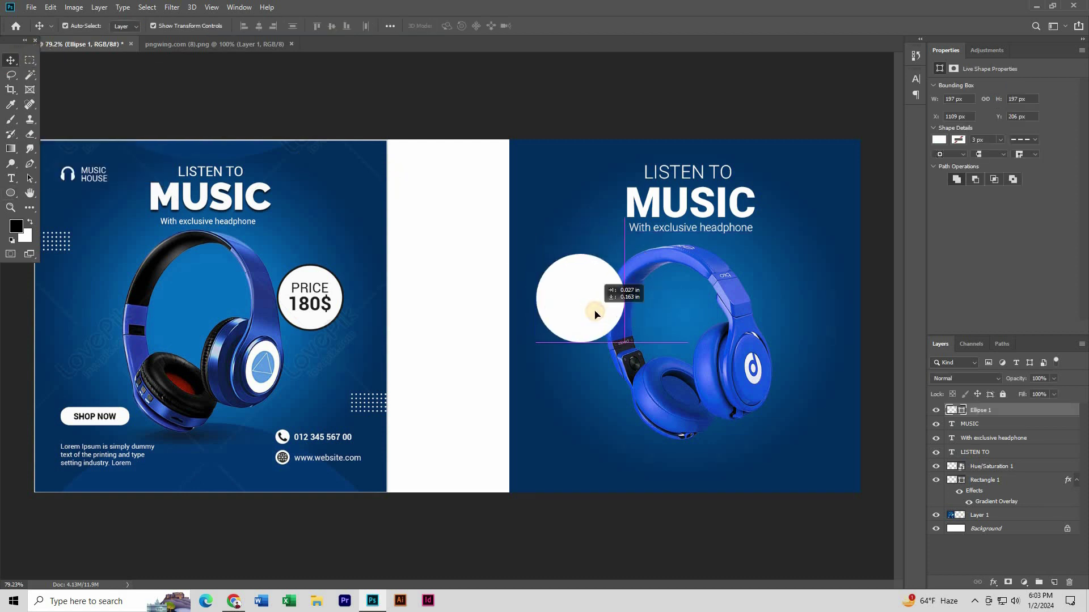
# Give the circle a solid black 5 px outline.
pyautogui.press('u')
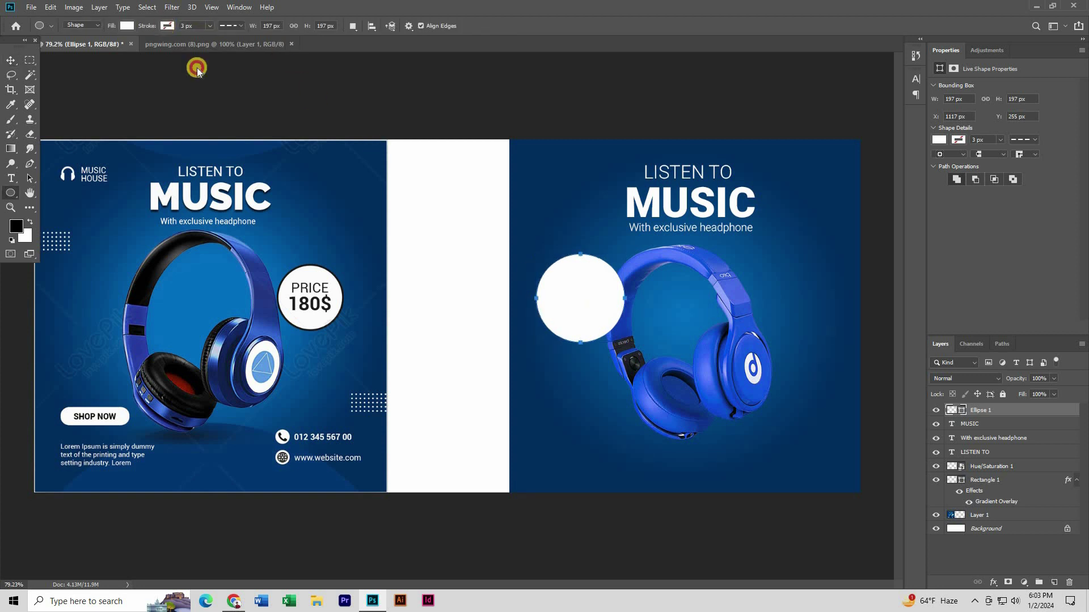
pyautogui.click(127, 25)
pyautogui.click(117, 85)
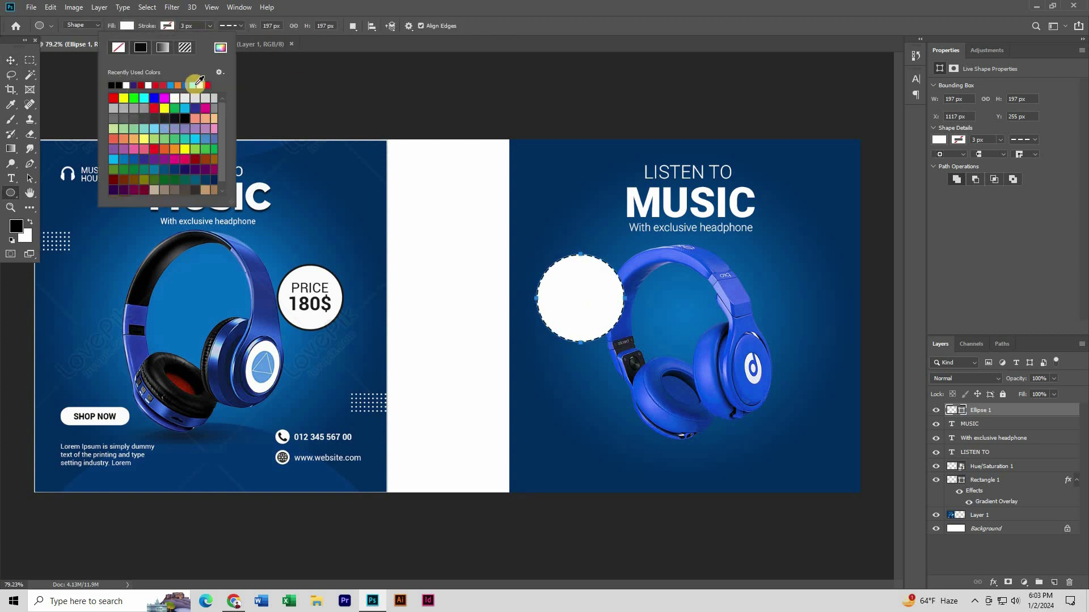
pyautogui.click(230, 26)
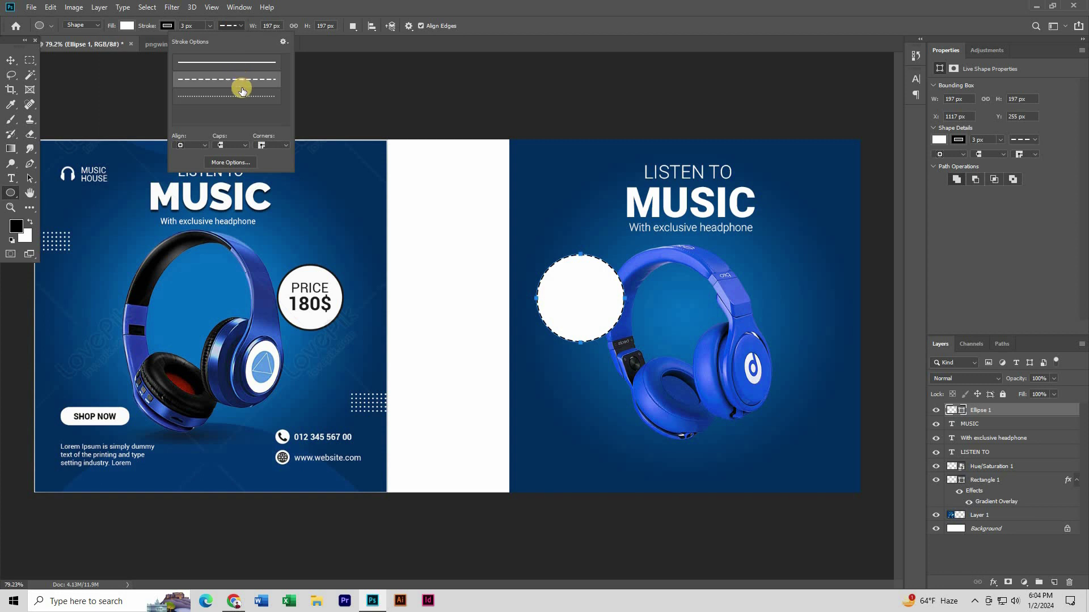
pyautogui.click(247, 62)
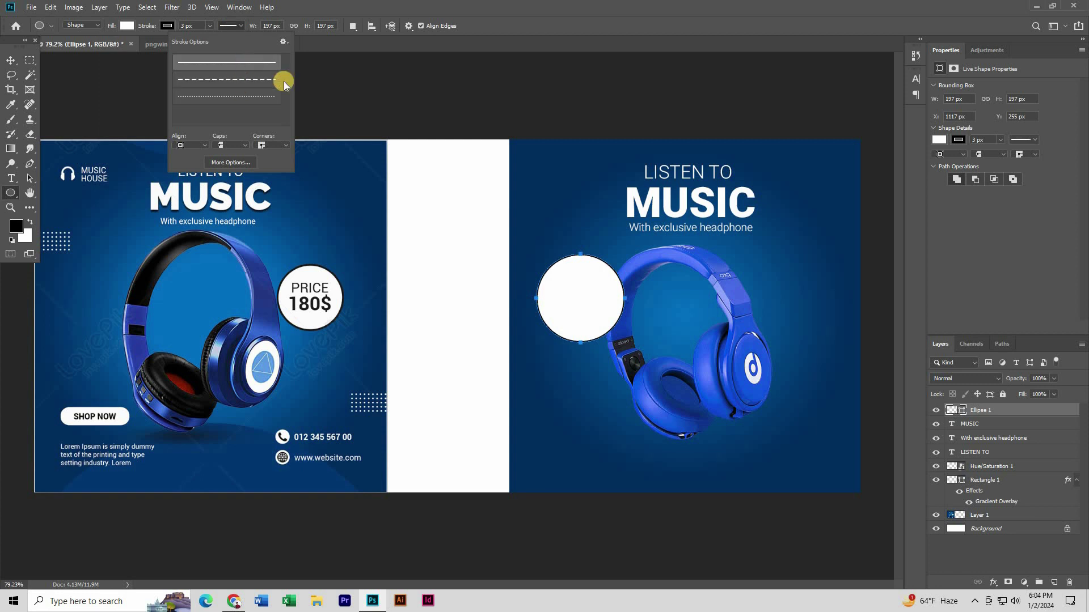
pyautogui.click(199, 26)
pyautogui.write('5')
pyautogui.press('Return')
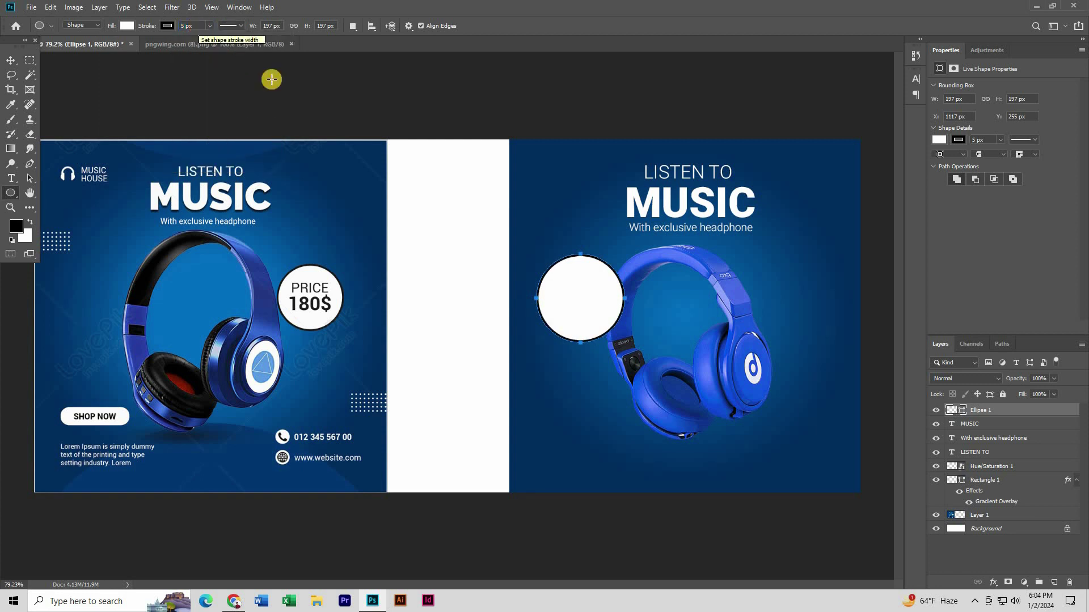
# Move the white circle beside the headphone's ear cup.
pyautogui.click(11, 60)
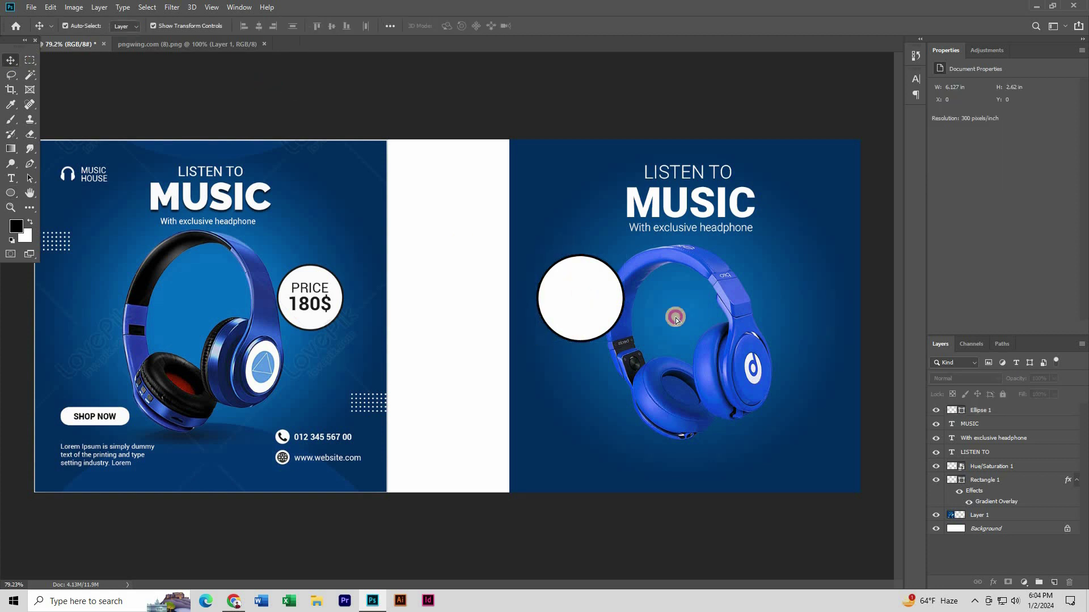
pyautogui.moveTo(575, 289)
pyautogui.mouseDown()
pyautogui.moveTo(795, 306)
pyautogui.moveTo(828, 287)
pyautogui.moveTo(808, 301)
pyautogui.mouseUp()
pyautogui.press('Return')
pyautogui.scroll(2, 787, 198)
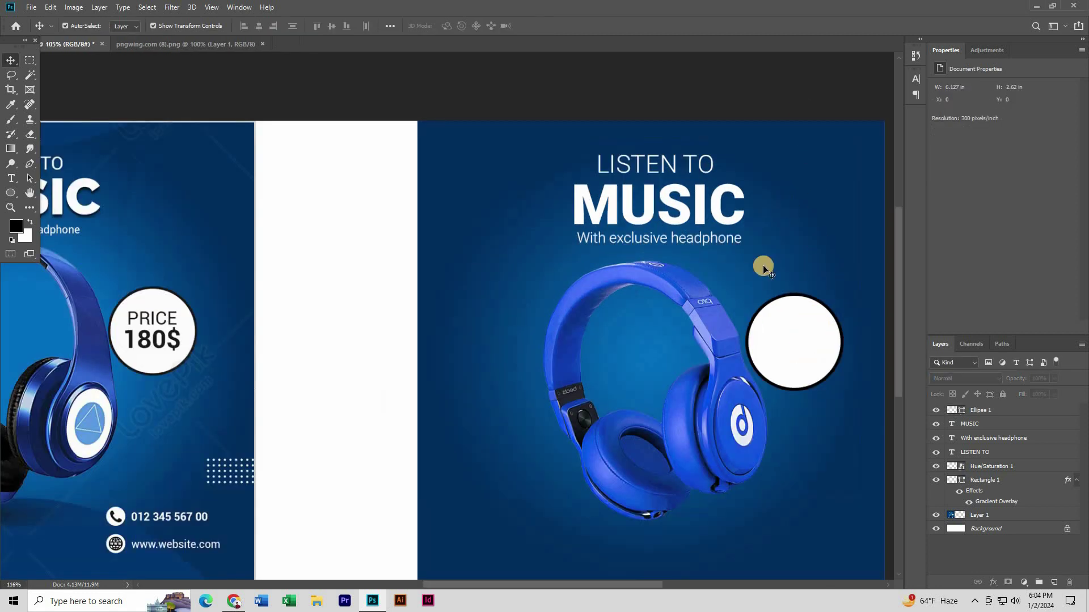
pyautogui.scroll(1, 761, 263)
# Duplicate the LISTEN TO text and retype the copy as PRICE / 180$.
pyautogui.keyDown('alt'); pyautogui.moveTo(626, 156); pyautogui.dragTo(508, 287); pyautogui.keyUp('alt')
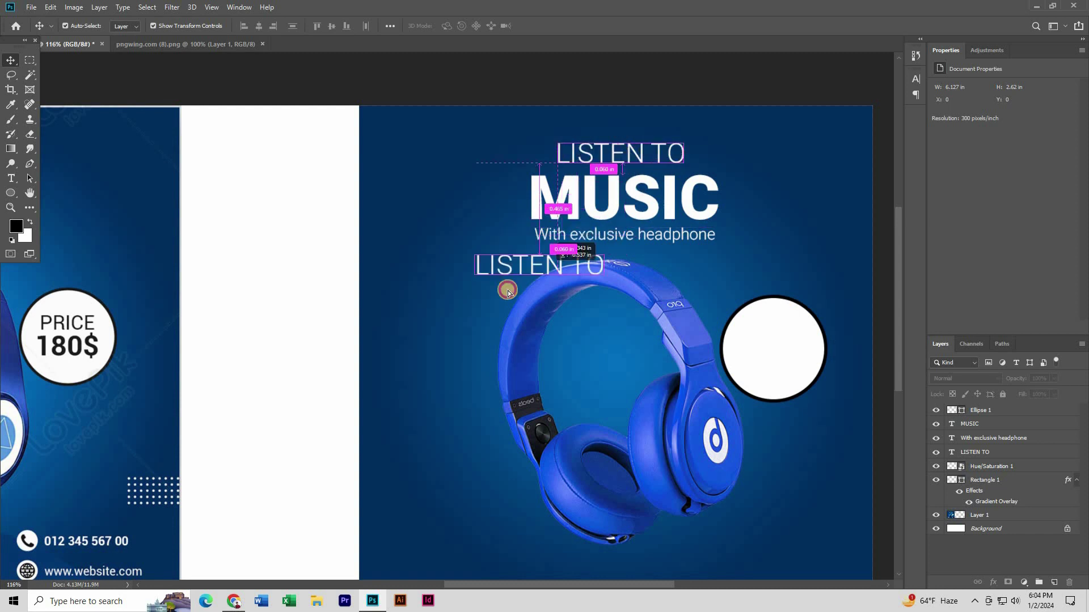
pyautogui.doubleClick(508, 287)
pyautogui.tripleClick(508, 287)
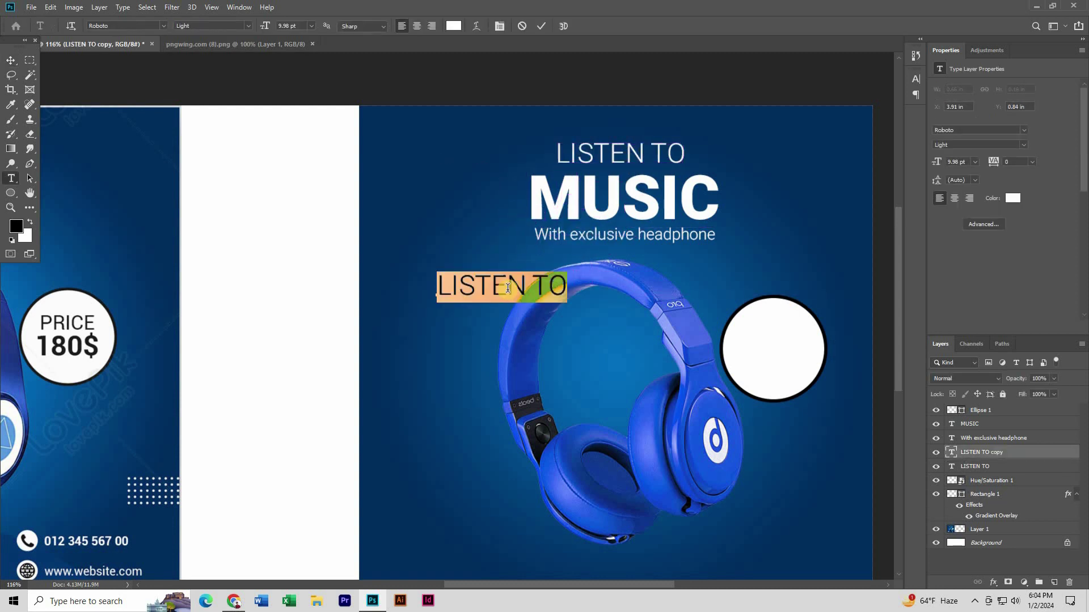
pyautogui.click(508, 287)
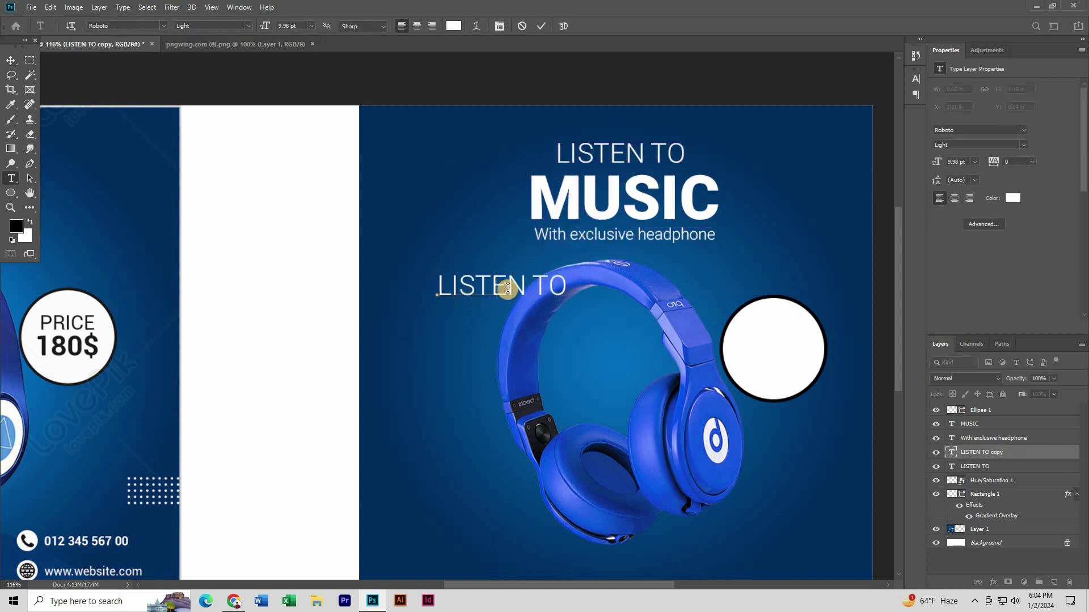
pyautogui.hotkey('ctrl', 'a')
pyautogui.write('PRICE')
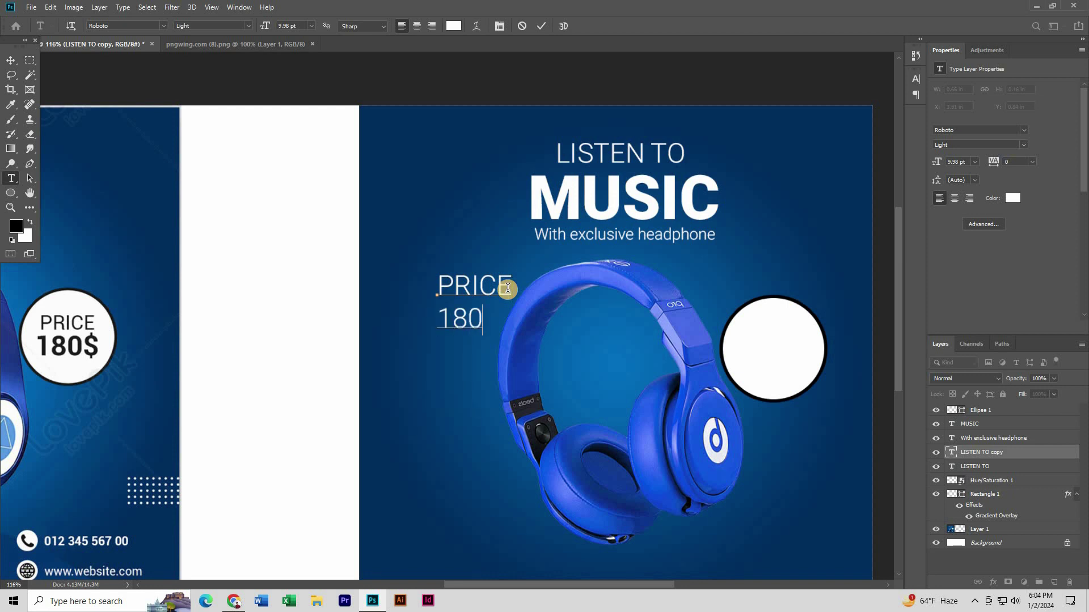
# Set the 180$ line to Bold.
pyautogui.doubleClick(452, 314)
pyautogui.click(250, 25)
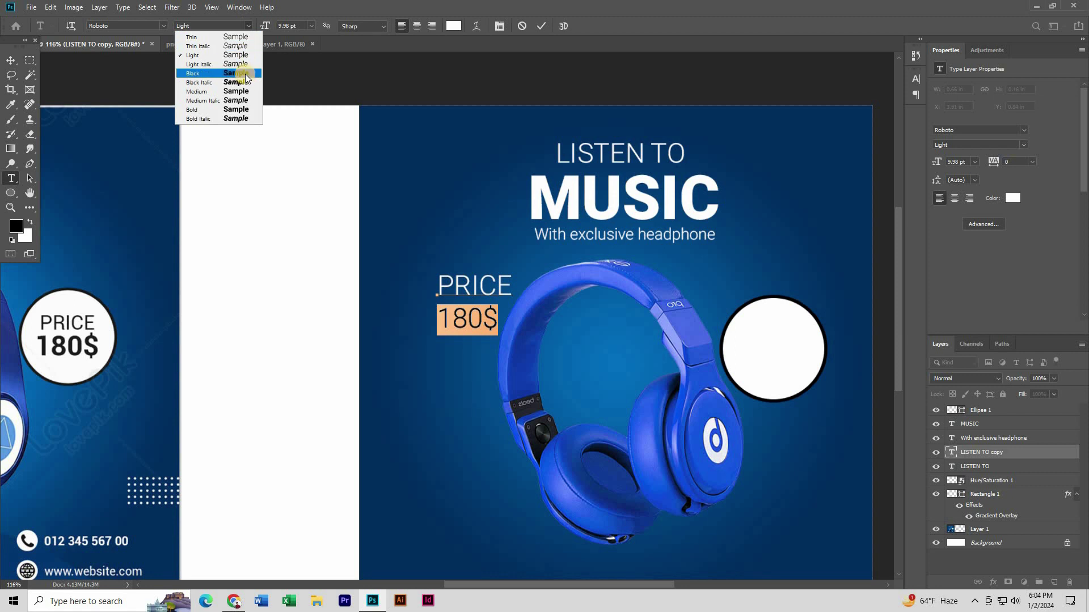
pyautogui.click(246, 110)
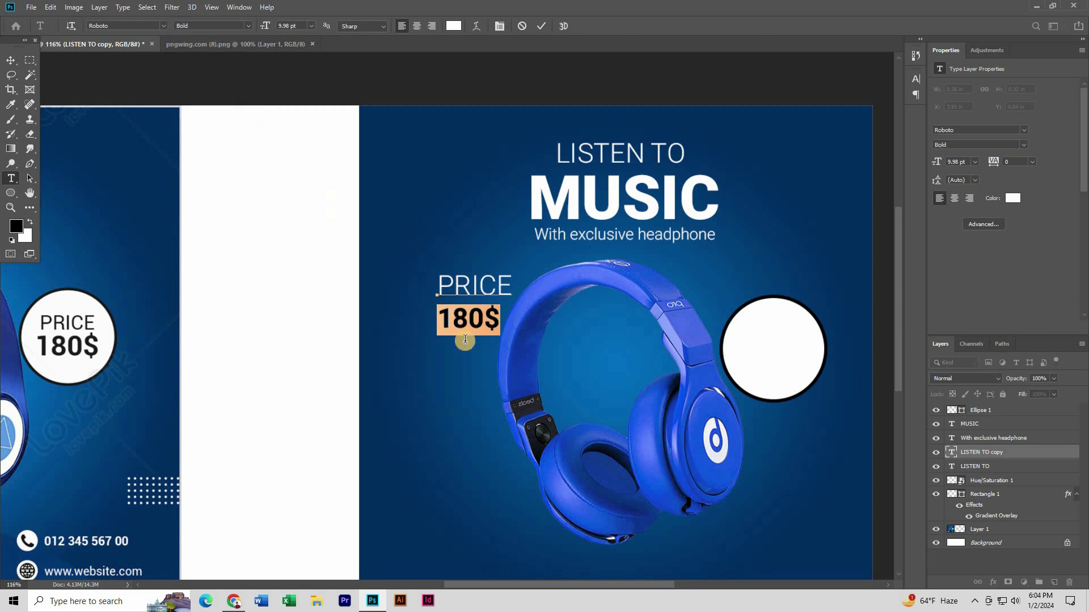
pyautogui.doubleClick(436, 315)
pyautogui.write('11')
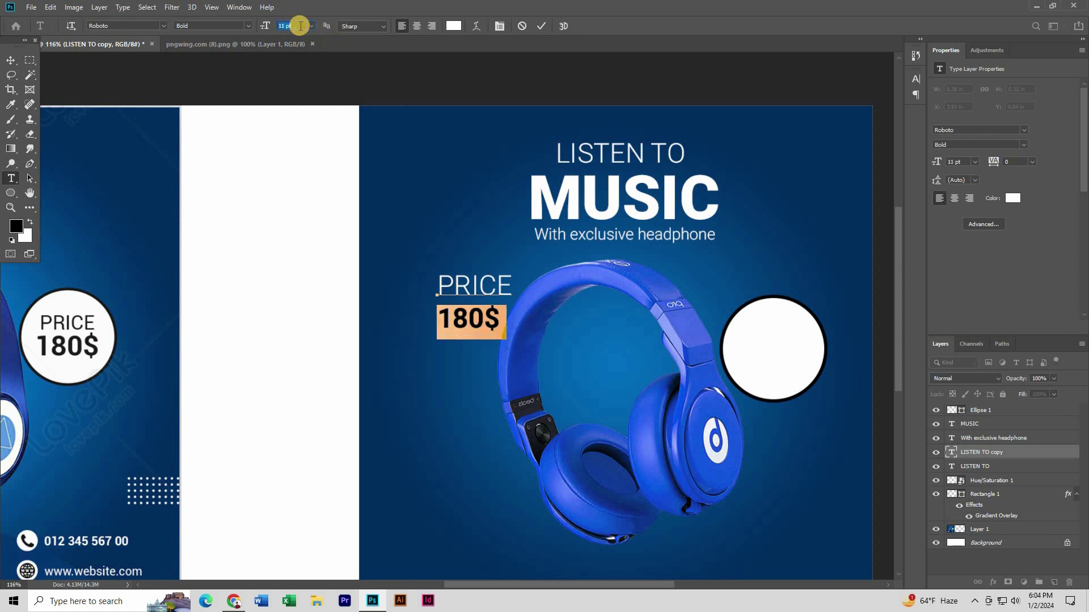
# Set the whole PRICE 180$ block's leading to 14 pt in the Character panel.
pyautogui.scroll(1, 300, 26)
pyautogui.scroll(2, 300, 25)
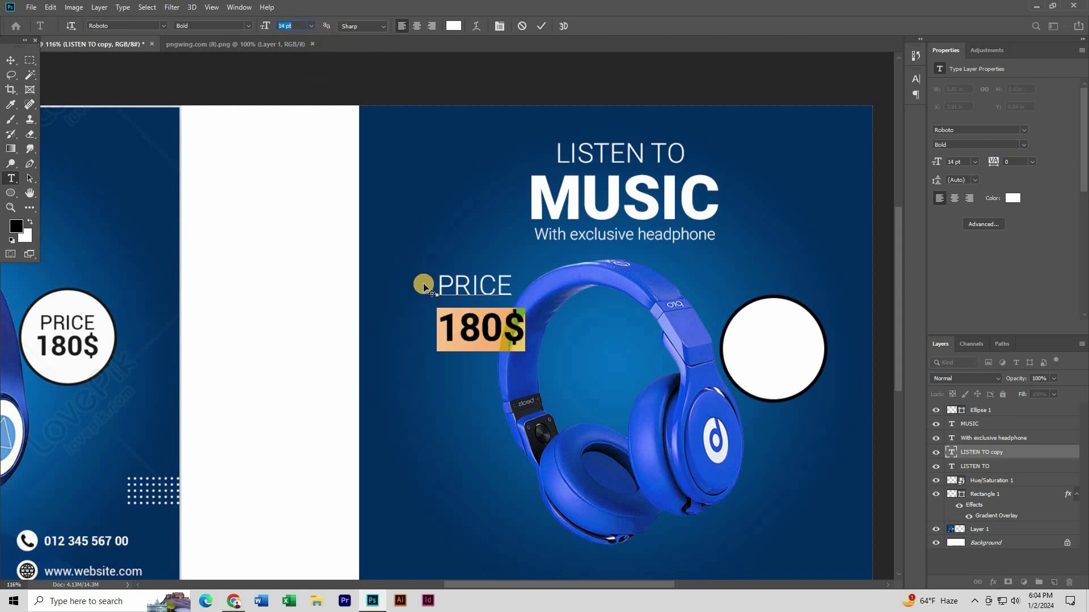
pyautogui.click(442, 284)
pyautogui.hotkey('ctrl', 'a')
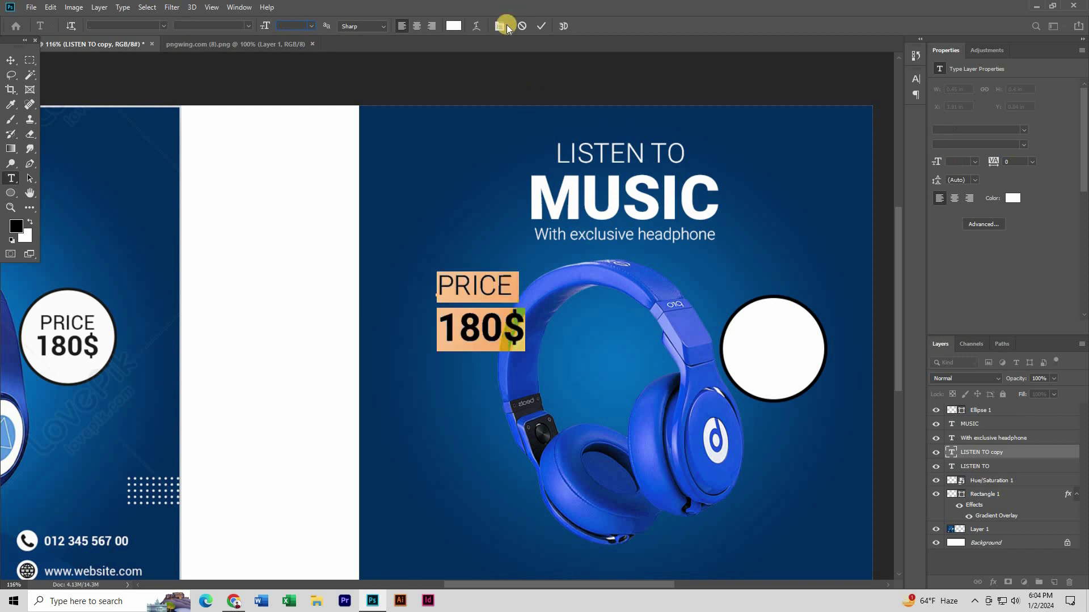
pyautogui.click(501, 25)
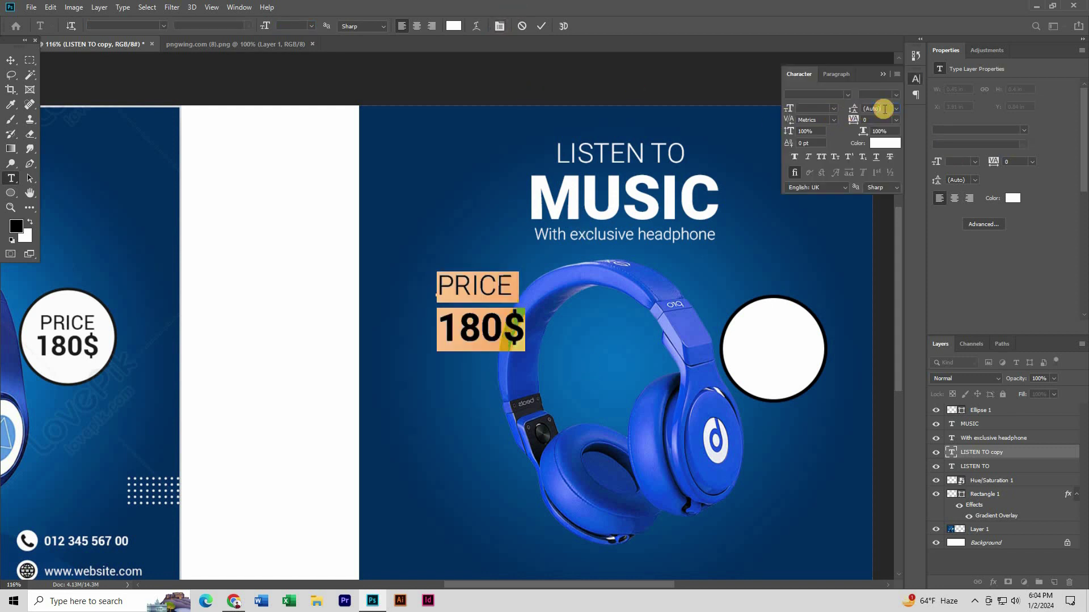
pyautogui.click(896, 108)
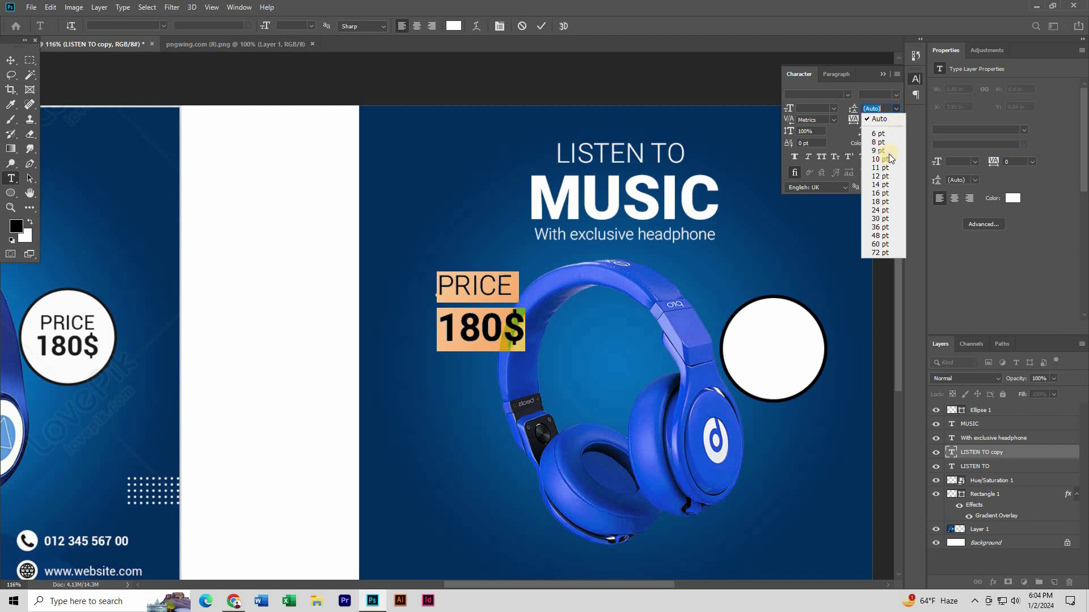
pyautogui.click(883, 184)
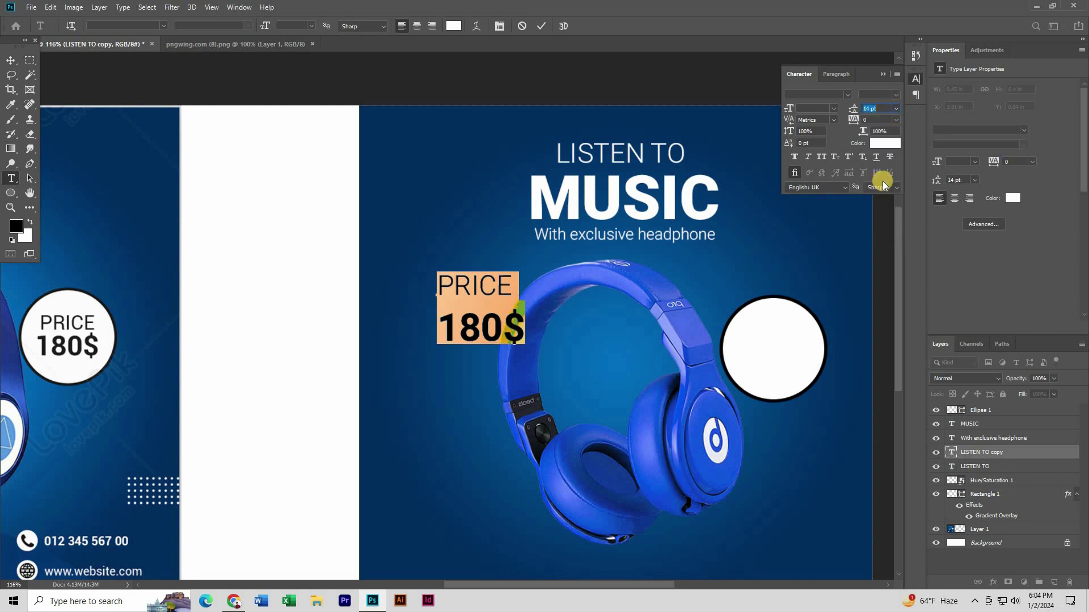
pyautogui.click(13, 60)
# Move the price text into the circle, bring it to top, make it black, and shrink it.
pyautogui.moveTo(479, 318)
pyautogui.mouseDown()
pyautogui.moveTo(782, 365)
pyautogui.moveTo(774, 360)
pyautogui.mouseUp()
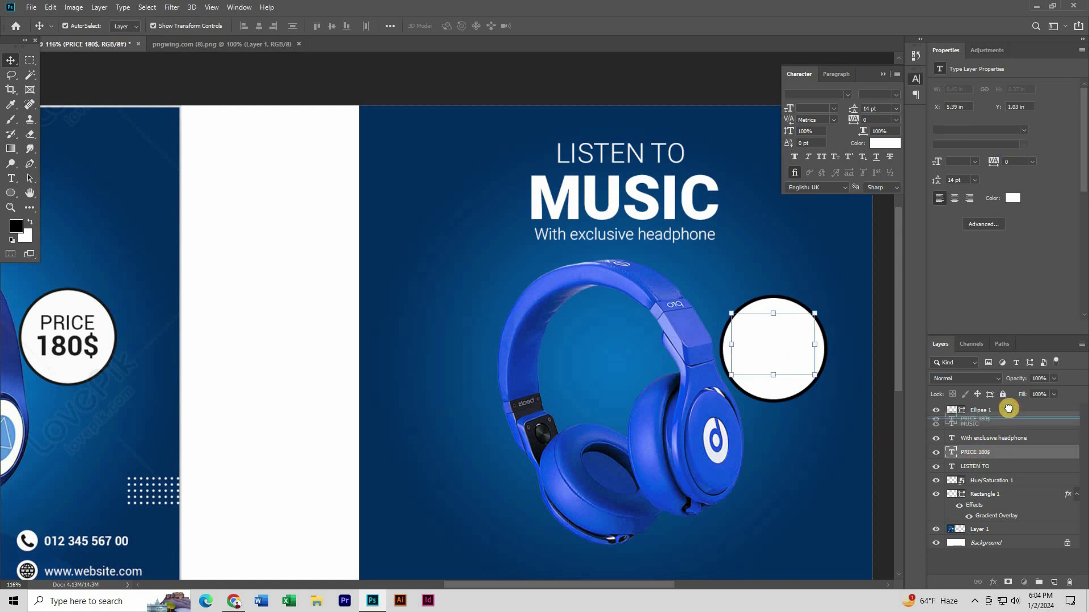
pyautogui.hotkey('ctrl', 'shift', ']')
pyautogui.hotkey('alt', 'BackSpace')
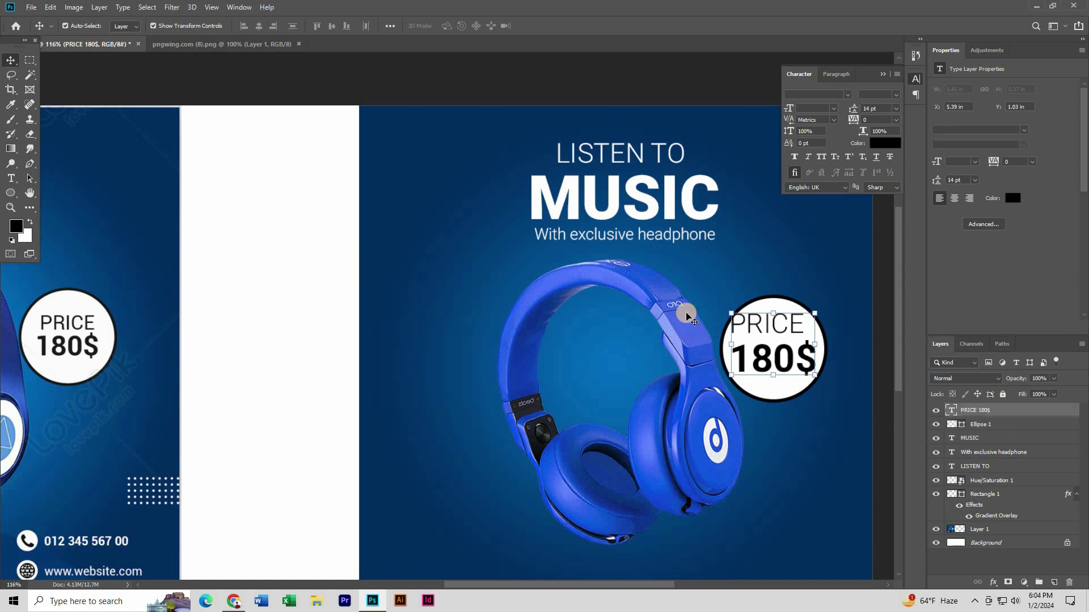
pyautogui.moveTo(811, 309); pyautogui.dragTo(806, 320)
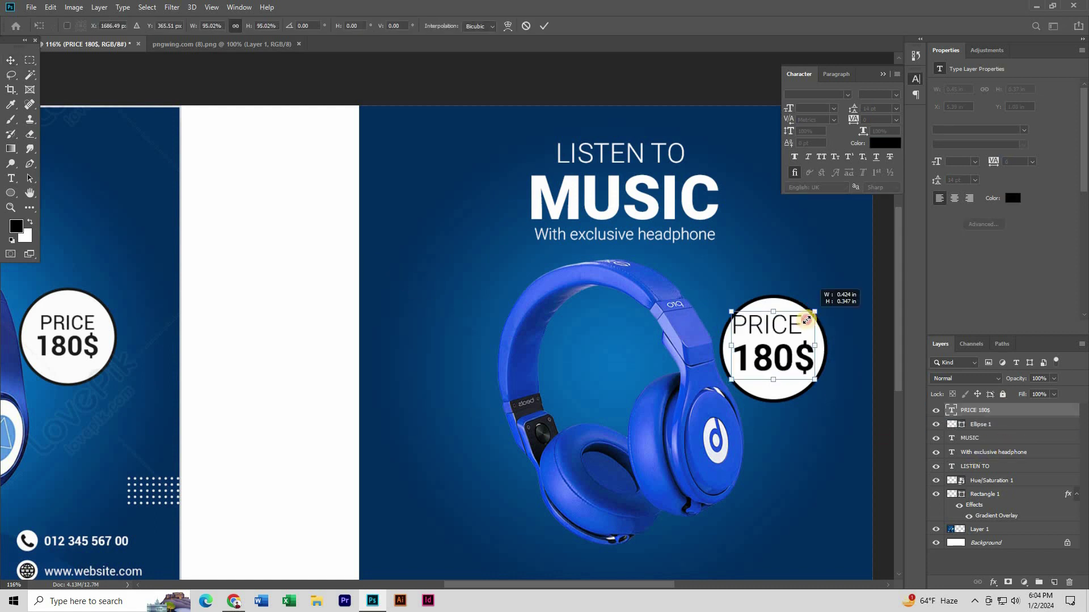
pyautogui.press('Return')
pyautogui.scroll(2, 775, 354)
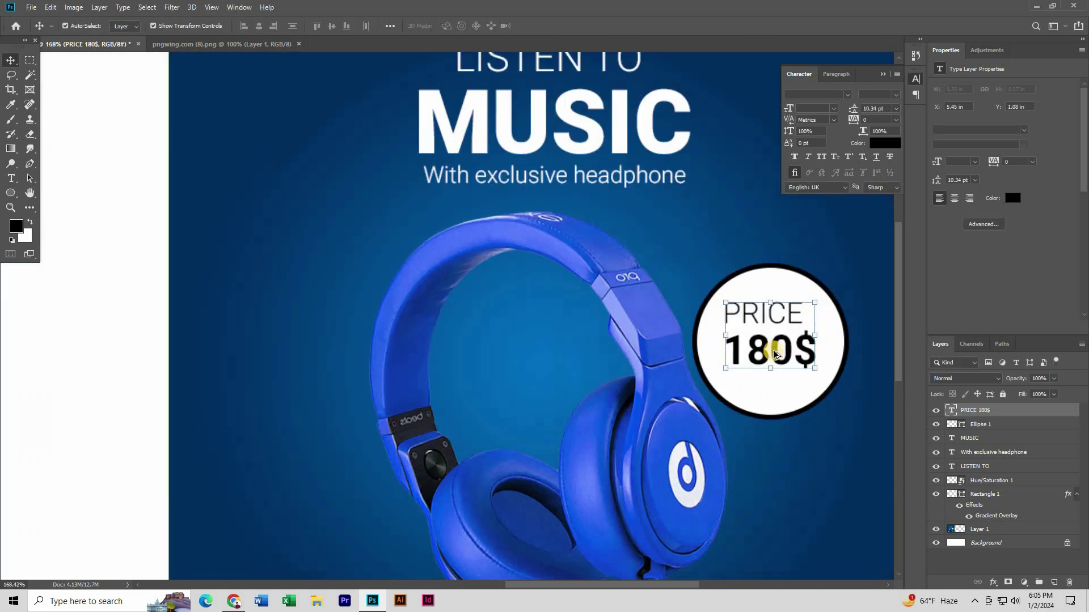
pyautogui.scroll(-2, 766, 349)
pyautogui.scroll(-2, 720, 246)
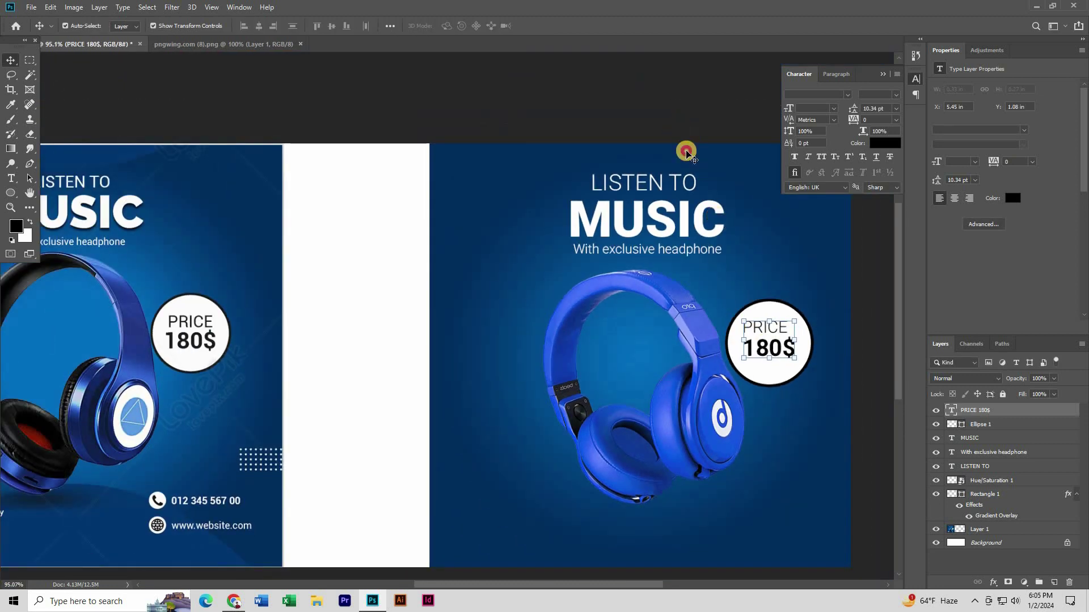
pyautogui.moveTo(714, 327)
pyautogui.mouseDown()
pyautogui.moveTo(639, 327)
pyautogui.moveTo(696, 349)
pyautogui.moveTo(800, 335)
pyautogui.mouseUp()
# Set the word PRICE to Roboto Medium weight.
pyautogui.click(694, 345)
pyautogui.doubleClick(729, 346)
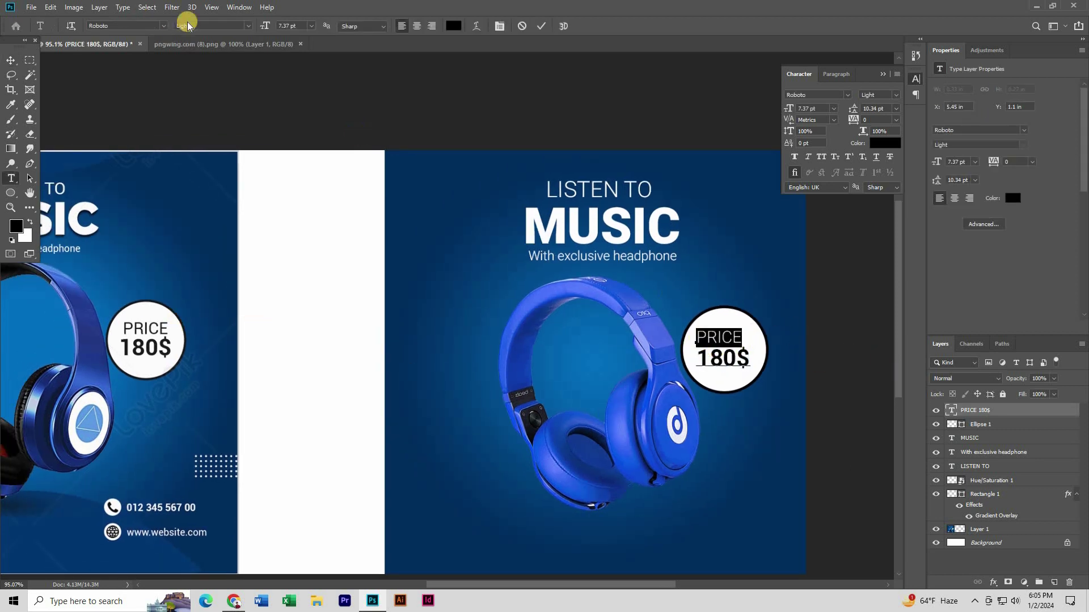
pyautogui.click(245, 27)
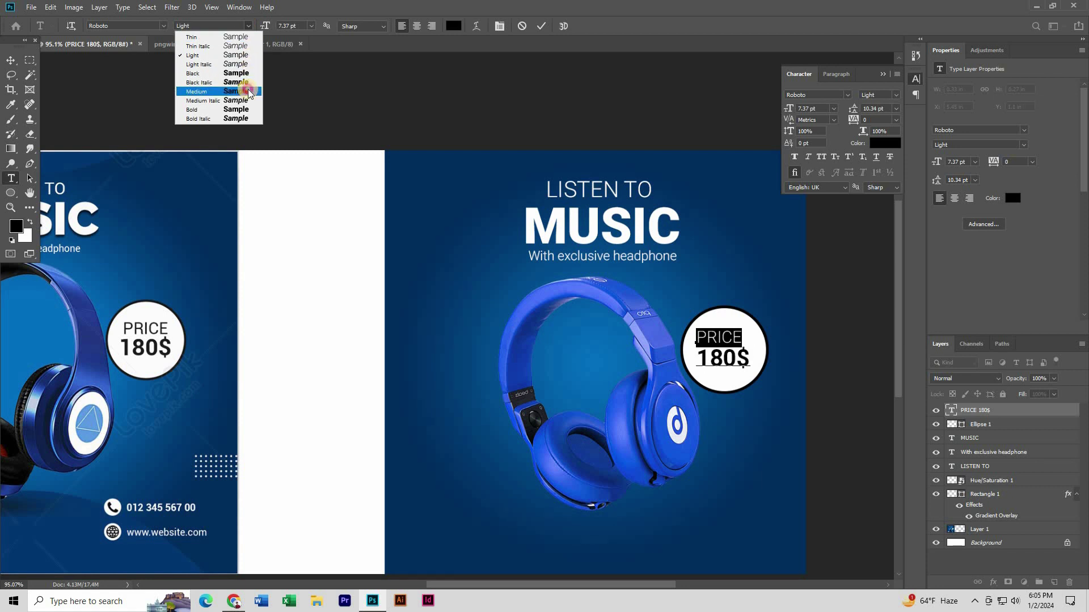
pyautogui.click(249, 91)
pyautogui.click(11, 59)
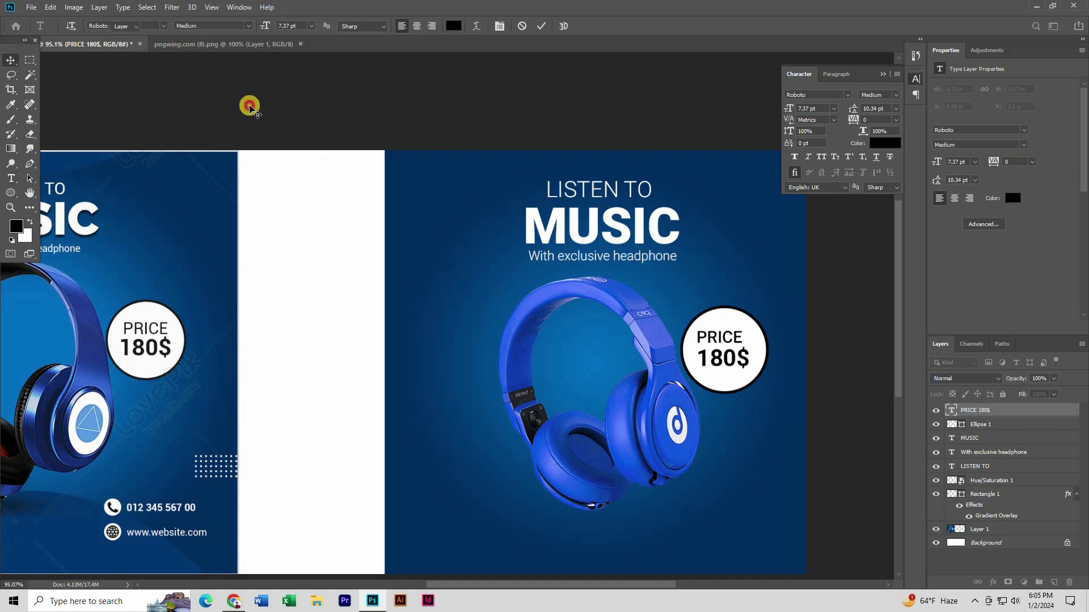
pyautogui.click(667, 343)
# Draw a rectangle below the headphone at the lower left.
pyautogui.scroll(-3, 675, 334)
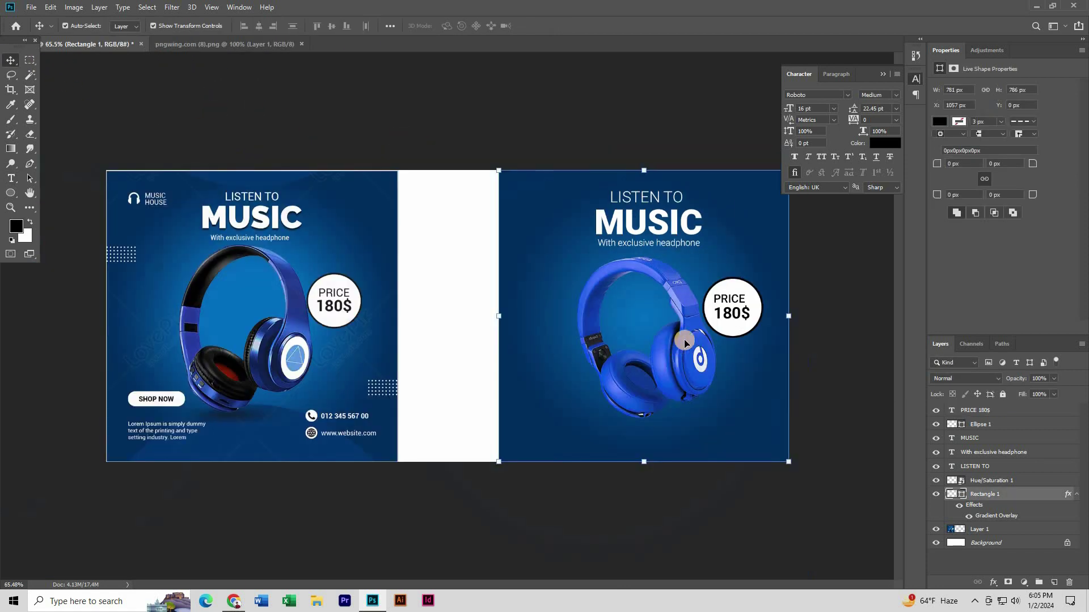
pyautogui.scroll(2, 707, 324)
pyautogui.click(805, 305)
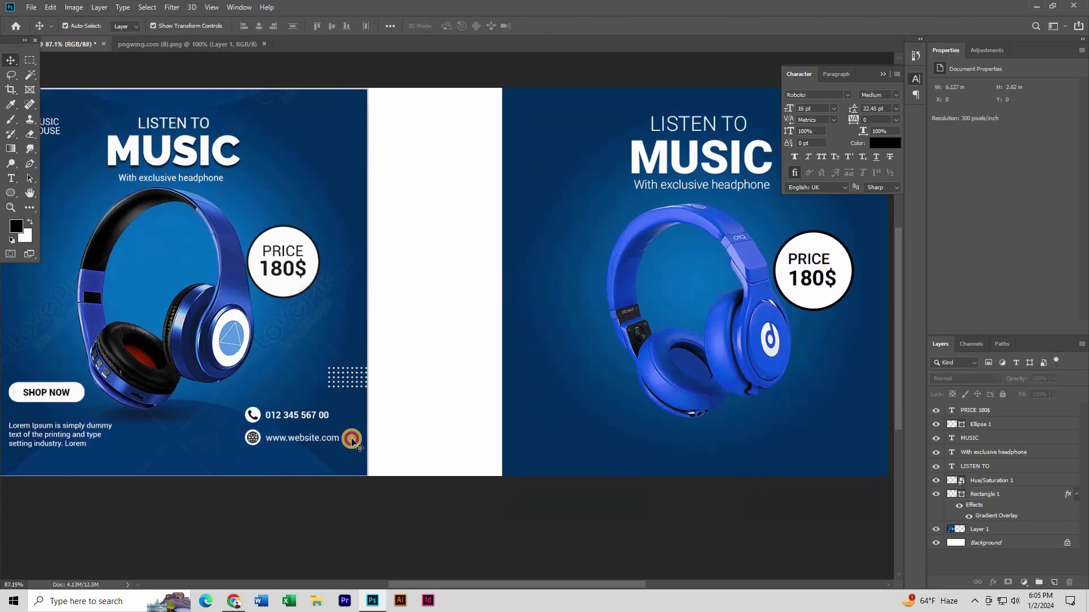
pyautogui.hscroll(-2, 272, 380)
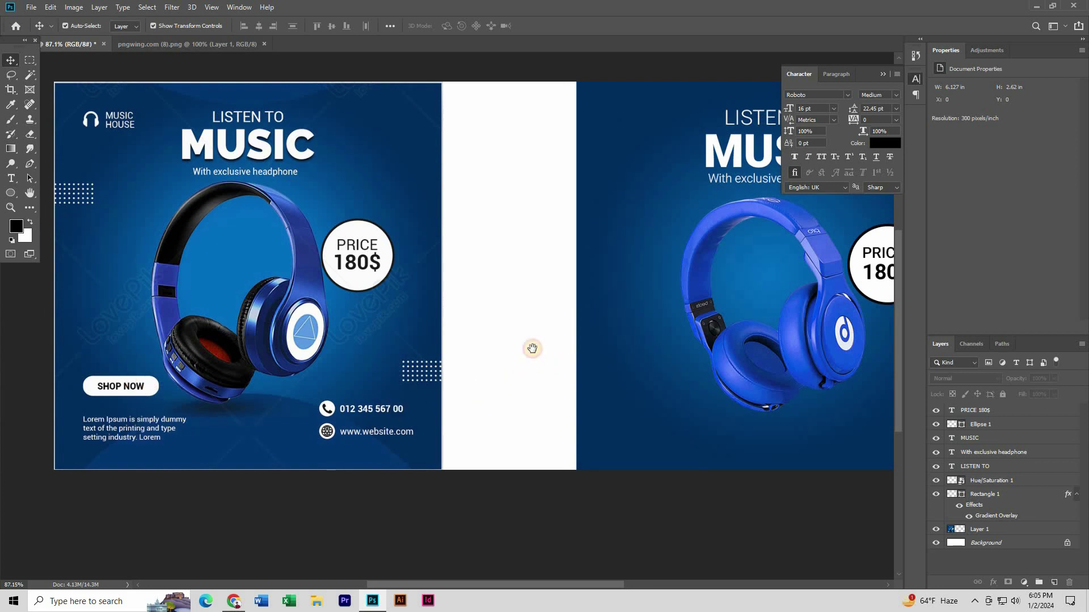
pyautogui.scroll(-2, 505, 364)
pyautogui.click(530, 452)
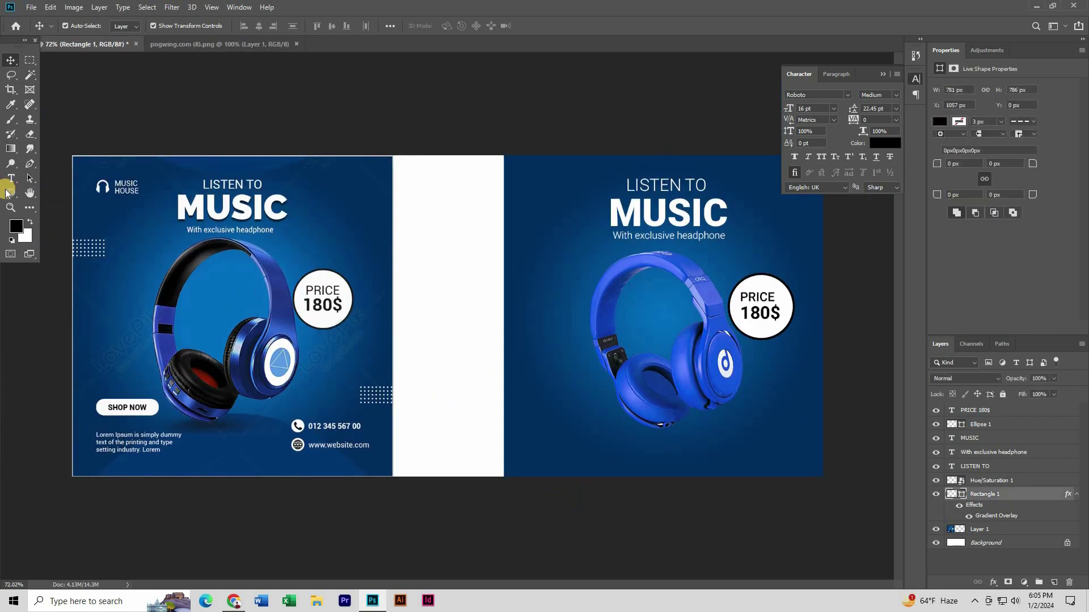
pyautogui.click(11, 192)
pyautogui.rightClick(11, 193)
pyautogui.click(63, 218)
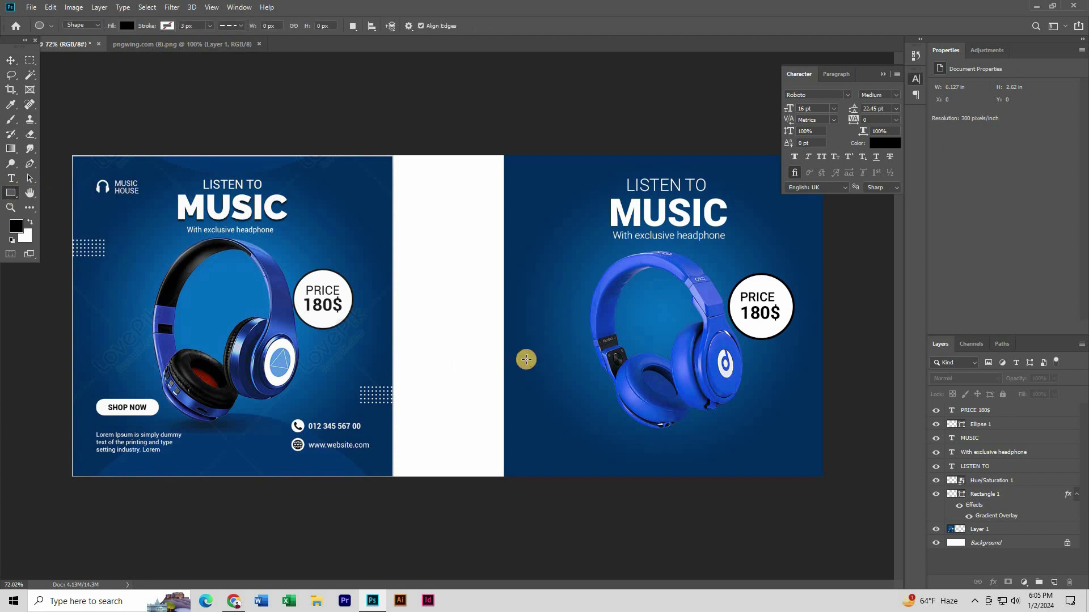
pyautogui.moveTo(527, 412)
pyautogui.mouseDown()
pyautogui.moveTo(610, 434)
pyautogui.moveTo(559, 420)
pyautogui.mouseUp()
# Fill the rectangle with white sampled from the SHOP NOW button and drag a tagline copy onto it.
pyautogui.press('v')
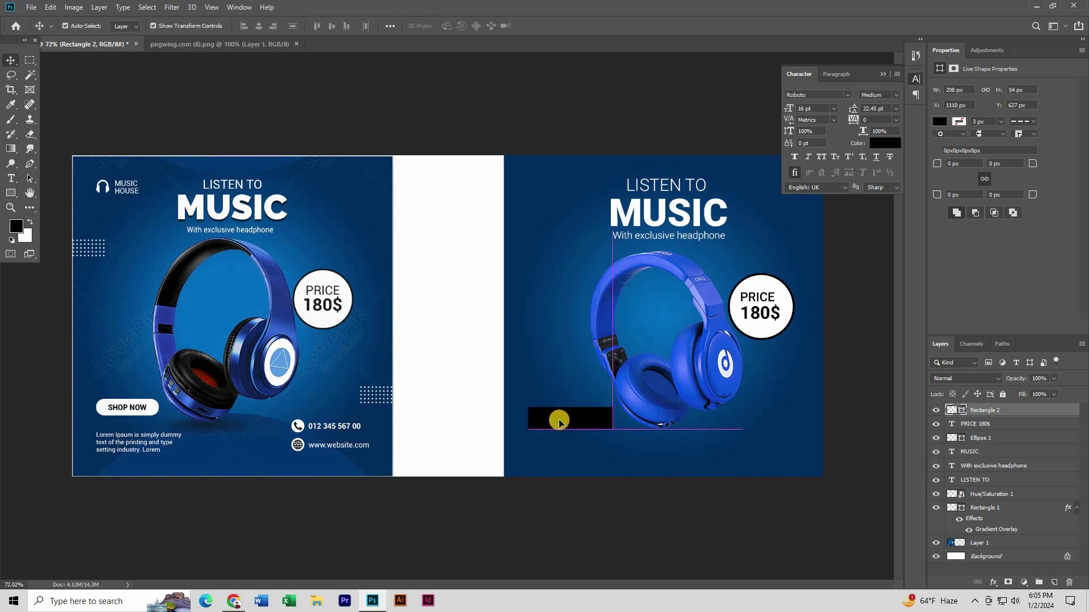
pyautogui.click(158, 408)
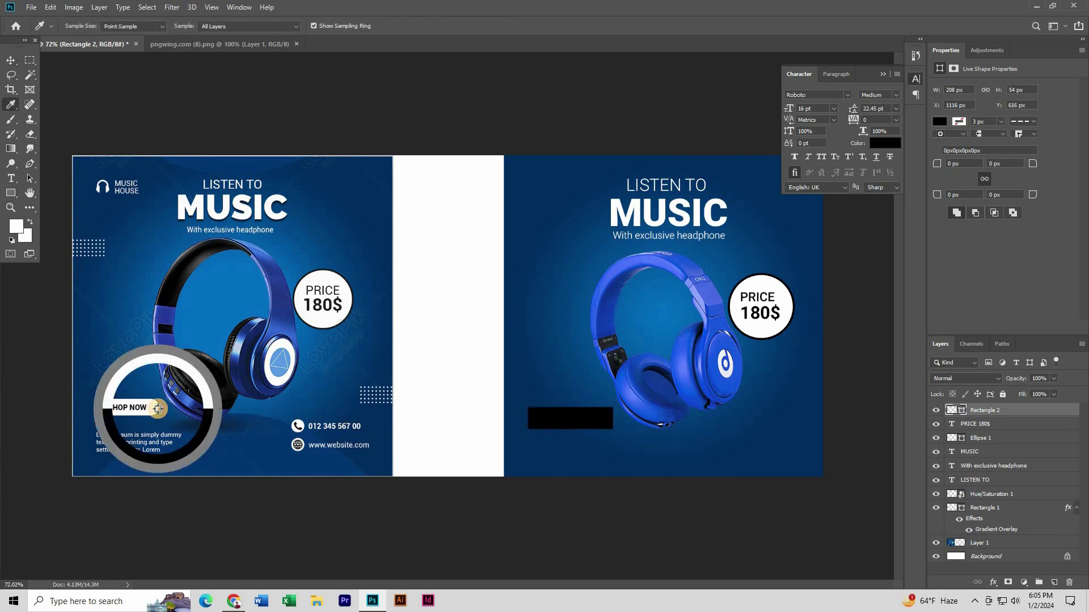
pyautogui.hotkey('alt', 'BackSpace')
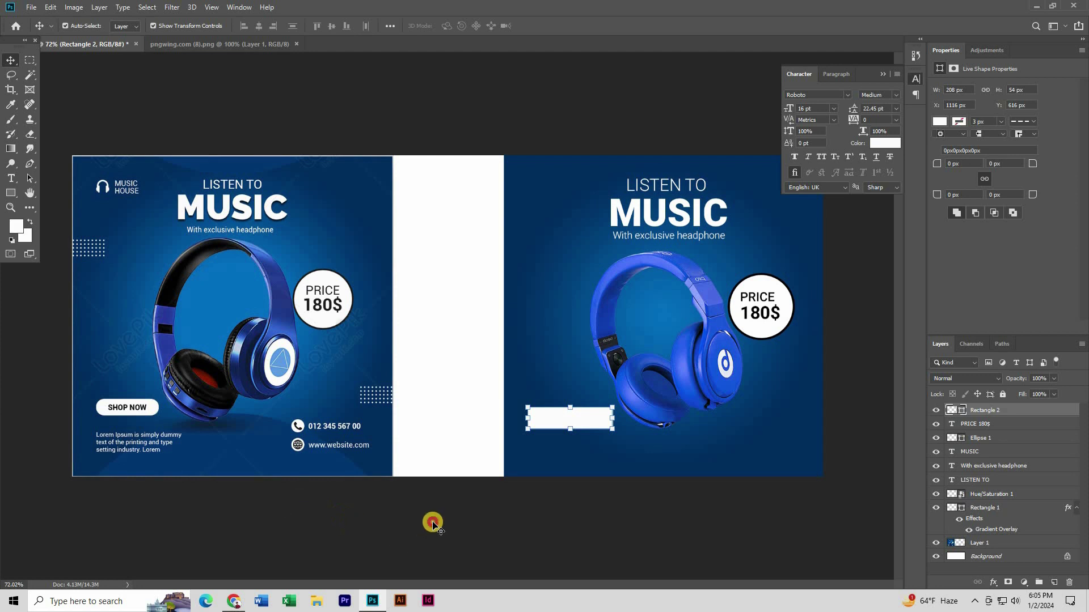
pyautogui.click(442, 505)
pyautogui.scroll(2, 468, 474)
pyautogui.moveTo(491, 462); pyautogui.dragTo(516, 462)
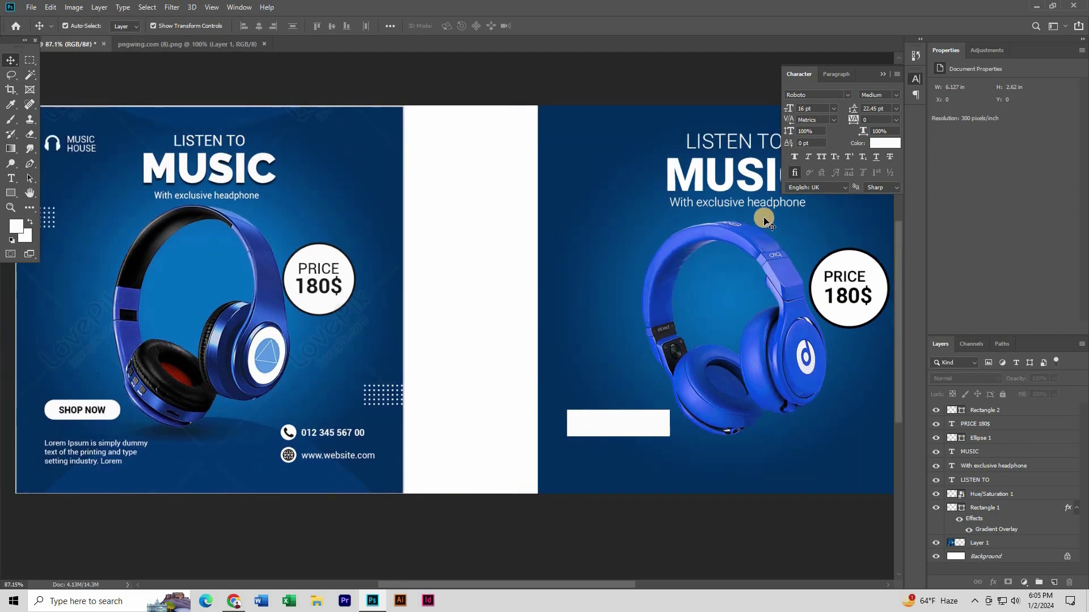
pyautogui.moveTo(757, 205); pyautogui.dragTo(663, 423)
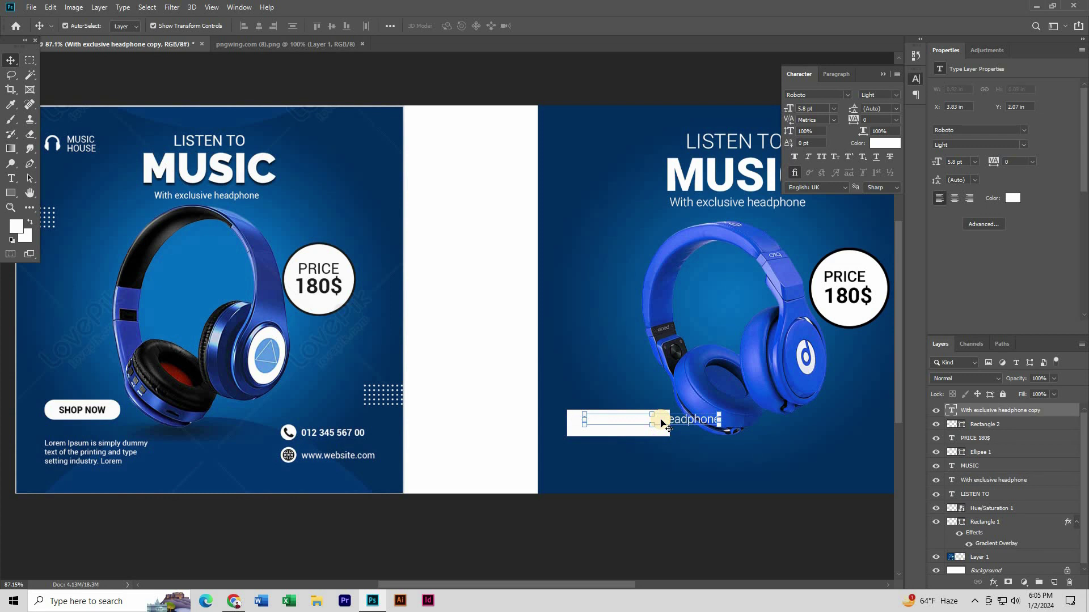
# Retype the copied tagline on the rectangle as SHOW NOW.
pyautogui.click(10, 243)
pyautogui.press('t')
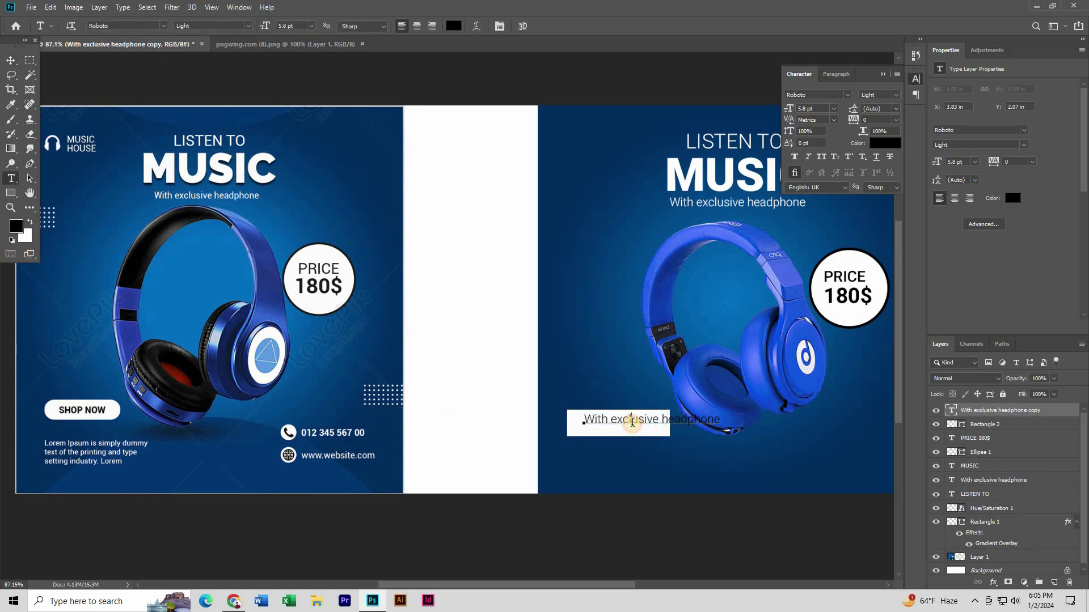
pyautogui.tripleClick(632, 422)
pyautogui.press('Left')
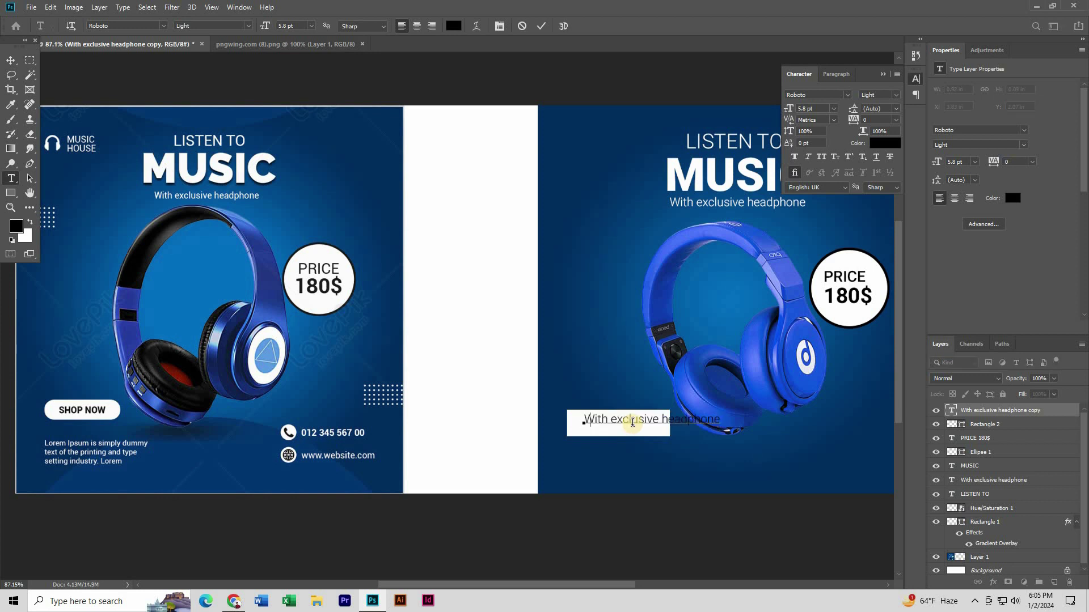
pyautogui.write('shop')
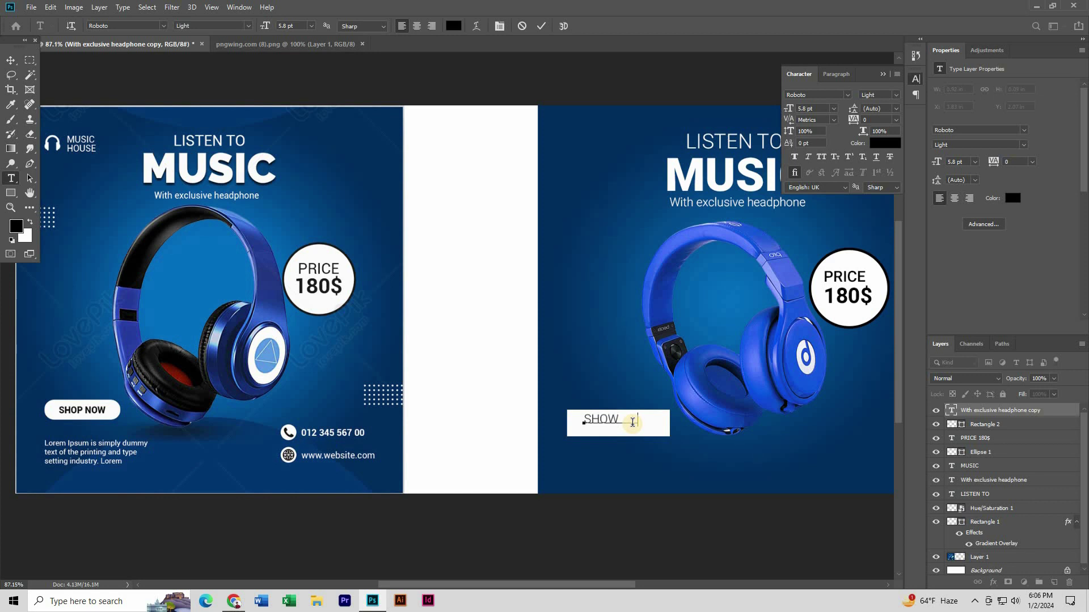
# Set SHOW NOW to Medium weight and enlarge it to about 117%.
pyautogui.tripleClick(634, 426)
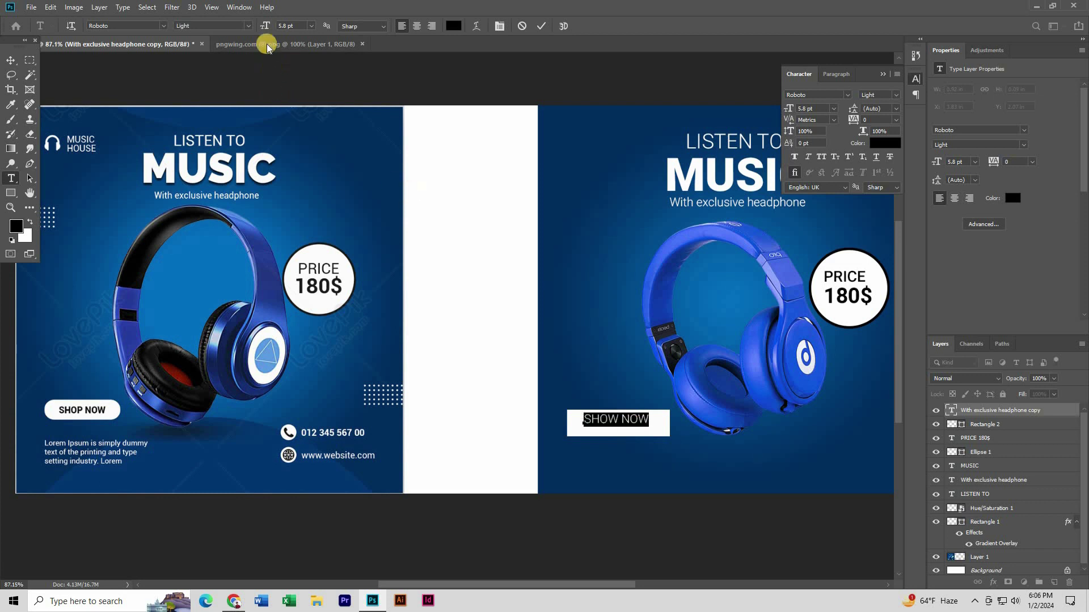
pyautogui.click(247, 25)
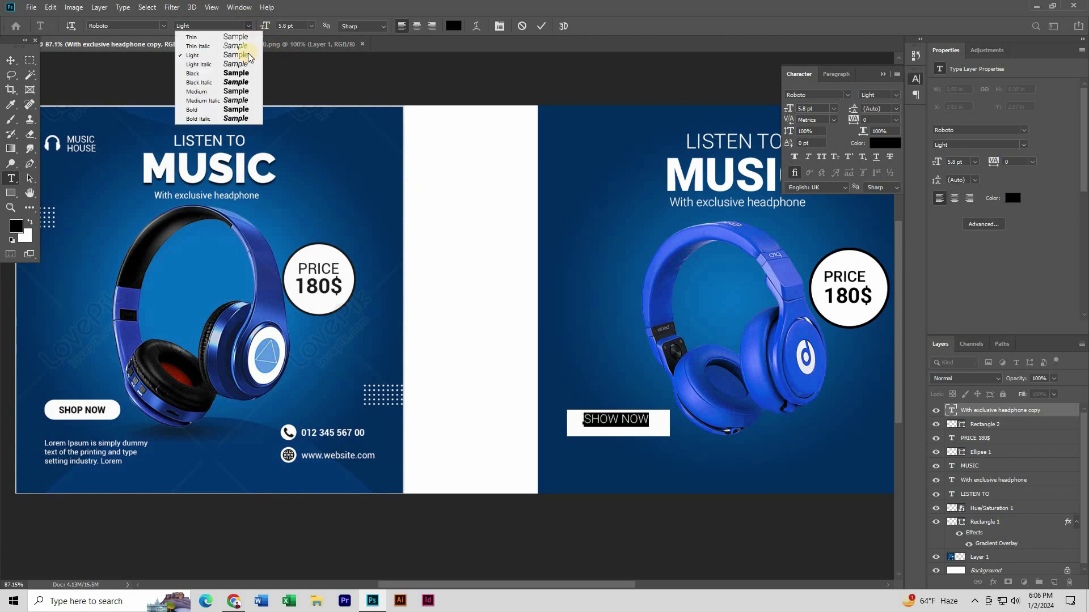
pyautogui.click(248, 91)
pyautogui.click(11, 60)
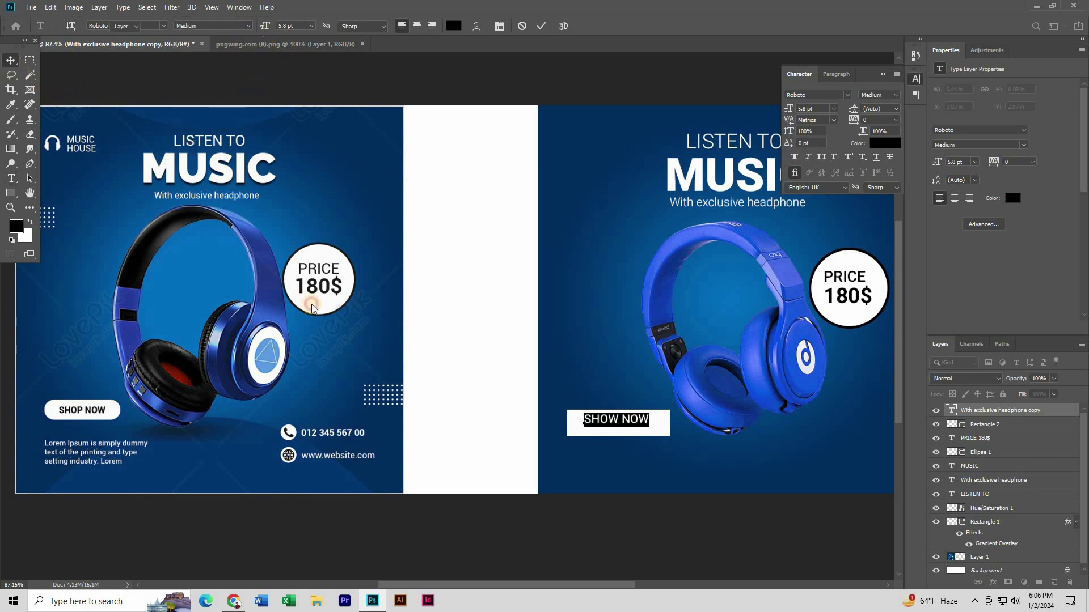
pyautogui.scroll(1, 622, 426)
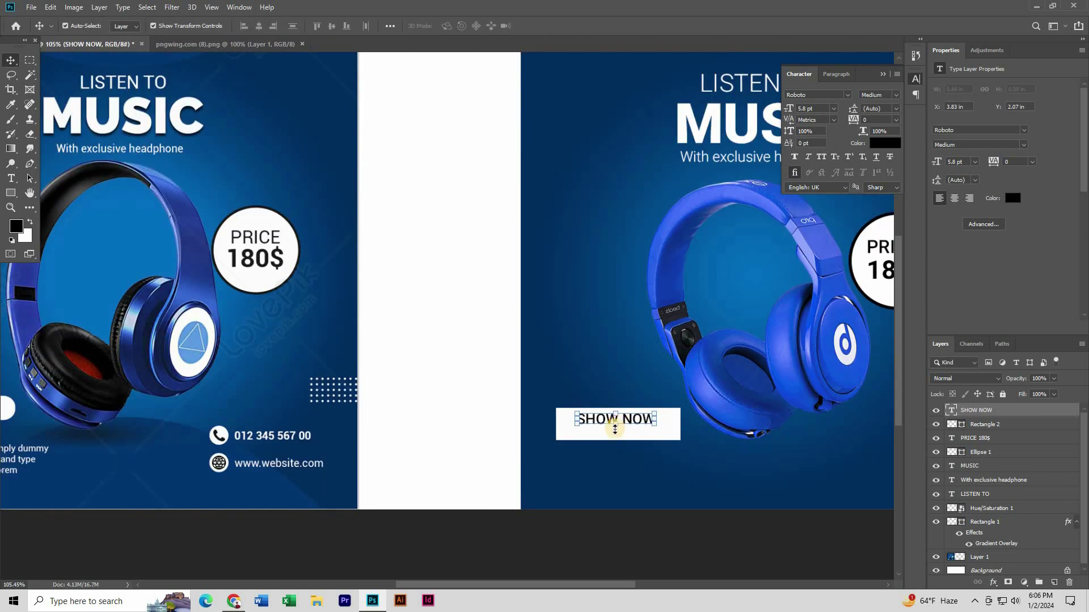
pyautogui.moveTo(615, 432); pyautogui.dragTo(616, 436)
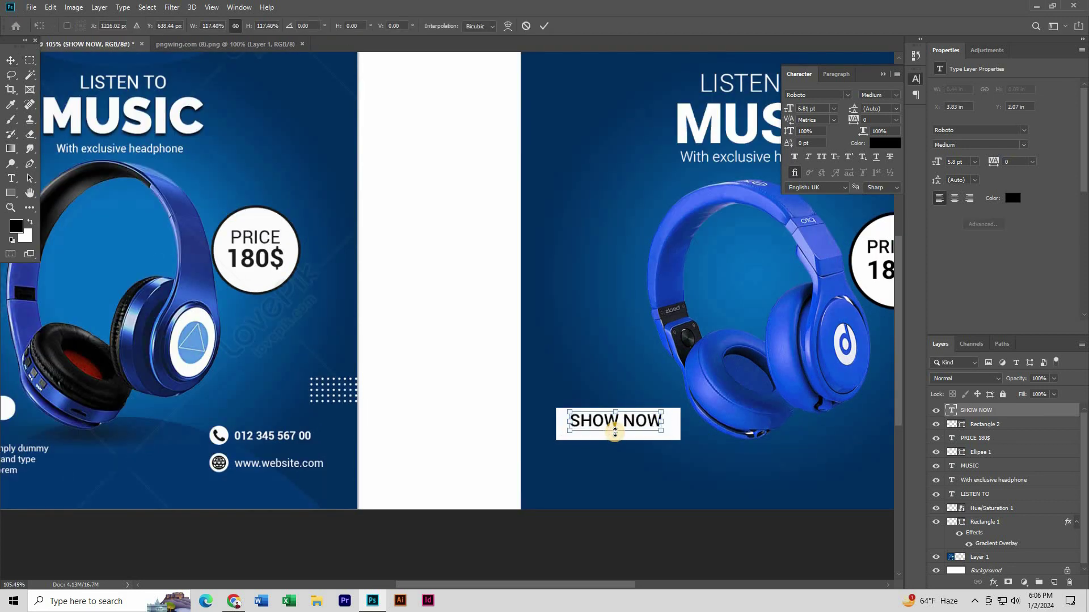
pyautogui.press('Return')
pyautogui.scroll(-1, 635, 523)
pyautogui.moveTo(668, 467); pyautogui.dragTo(696, 445)
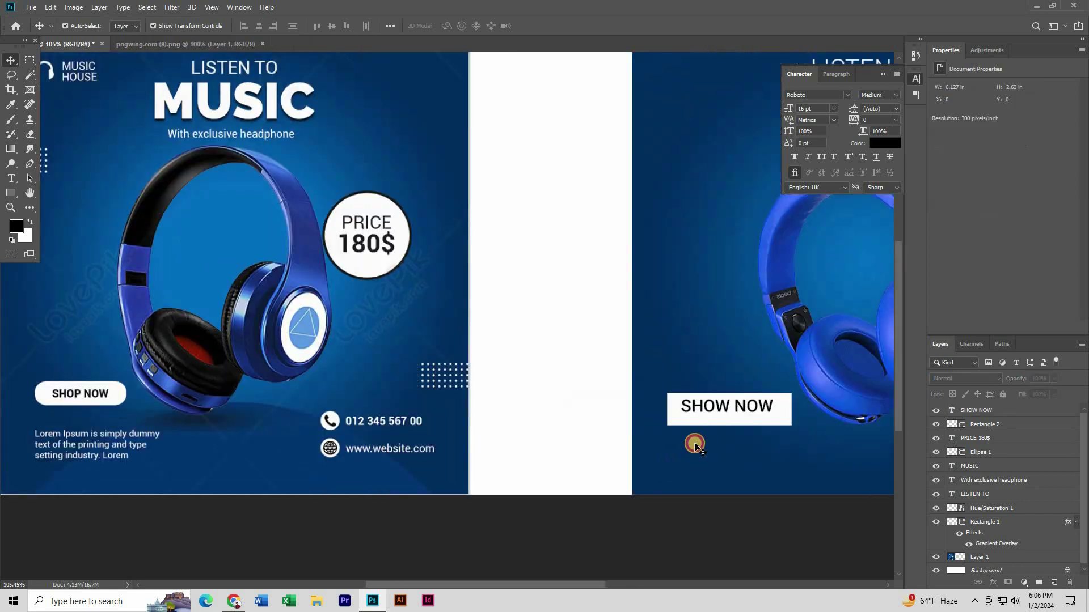
# Make the SHOW NOW label Roboto Bold and select the white rectangle behind it.
pyautogui.doubleClick(724, 413)
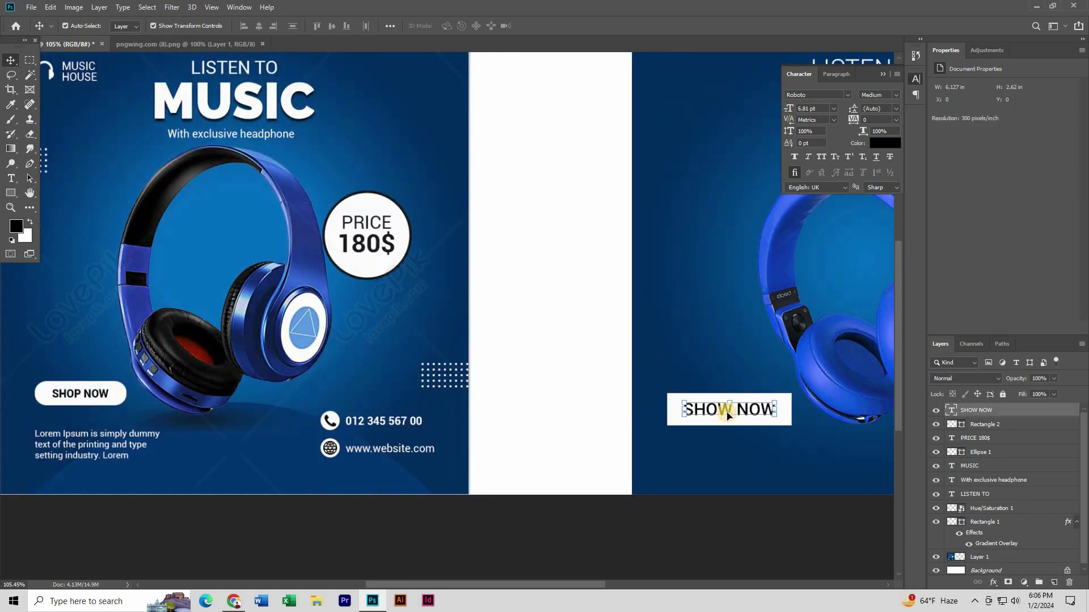
pyautogui.hotkey('ctrl', 'a')
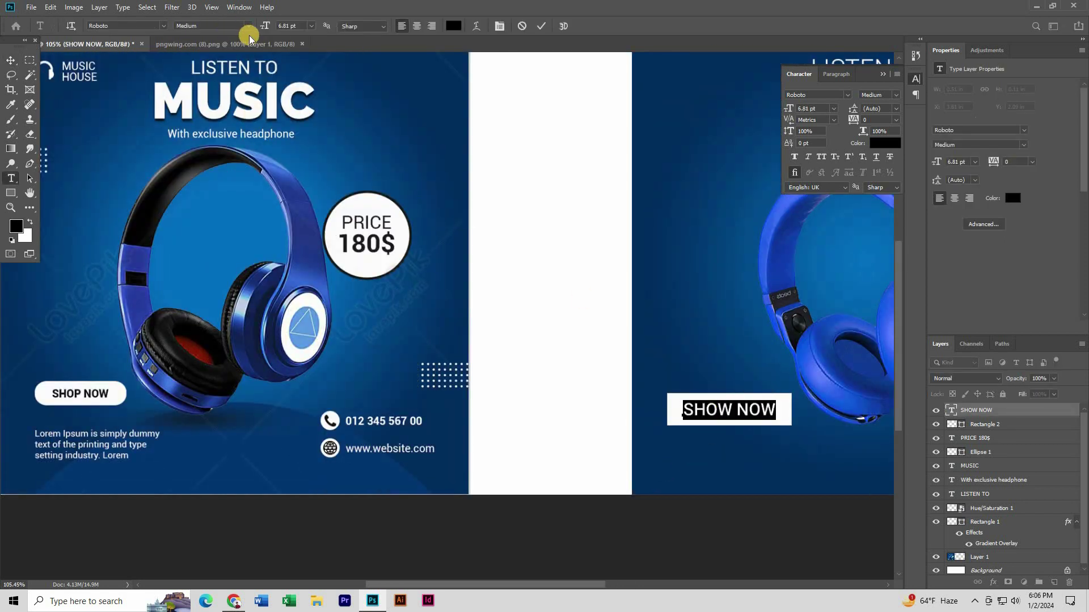
pyautogui.click(248, 32)
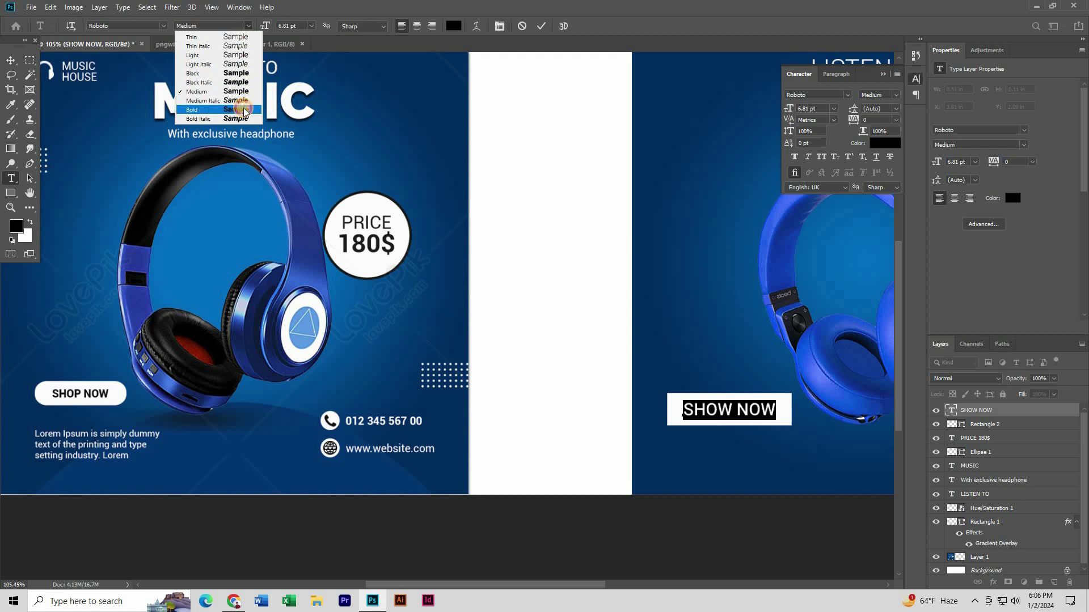
pyautogui.click(255, 119)
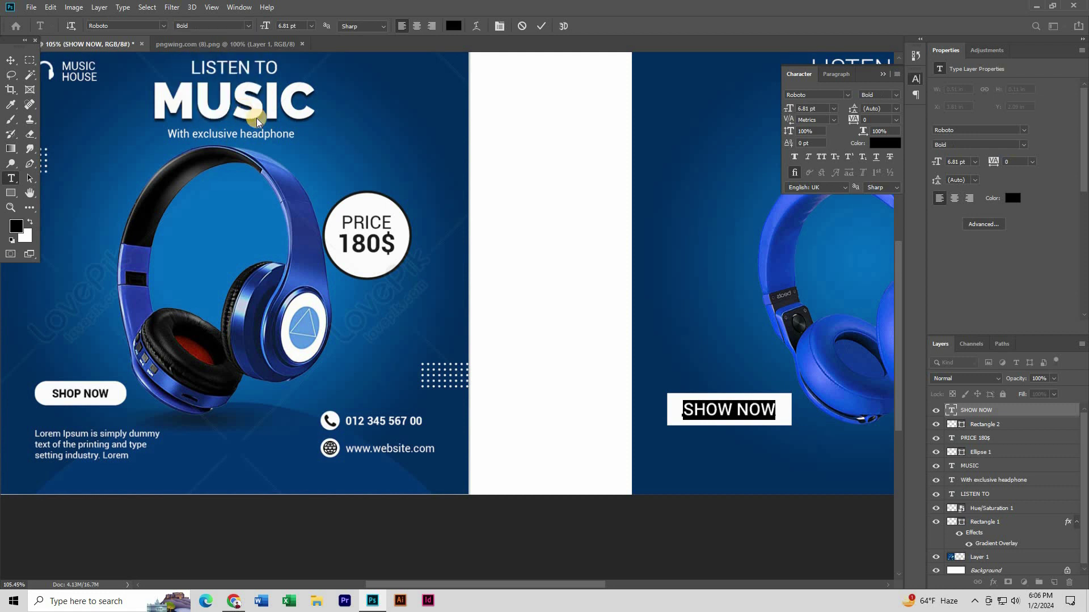
pyautogui.click(11, 58)
pyautogui.click(694, 435)
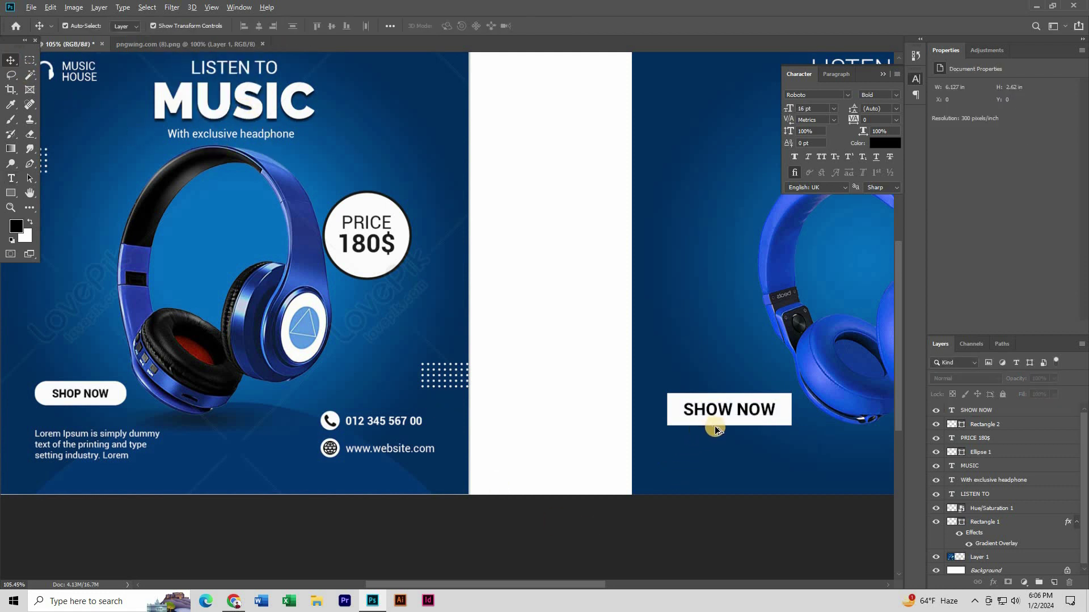
pyautogui.keyDown('alt'); pyautogui.scroll(2, 715, 430); pyautogui.keyUp('alt')
pyautogui.click(652, 418)
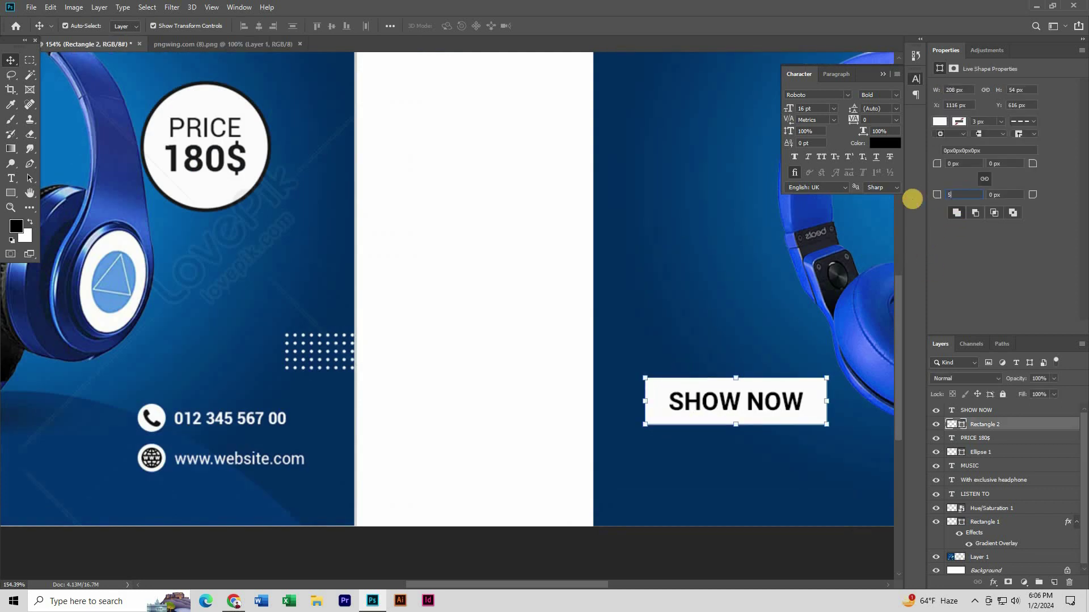
pyautogui.write('50')
# Apply the corner radius to round the white rectangle into a pill.
pyautogui.press('Return')
pyautogui.keyDown('alt'); pyautogui.scroll(-2, 389, 502); pyautogui.keyUp('alt')
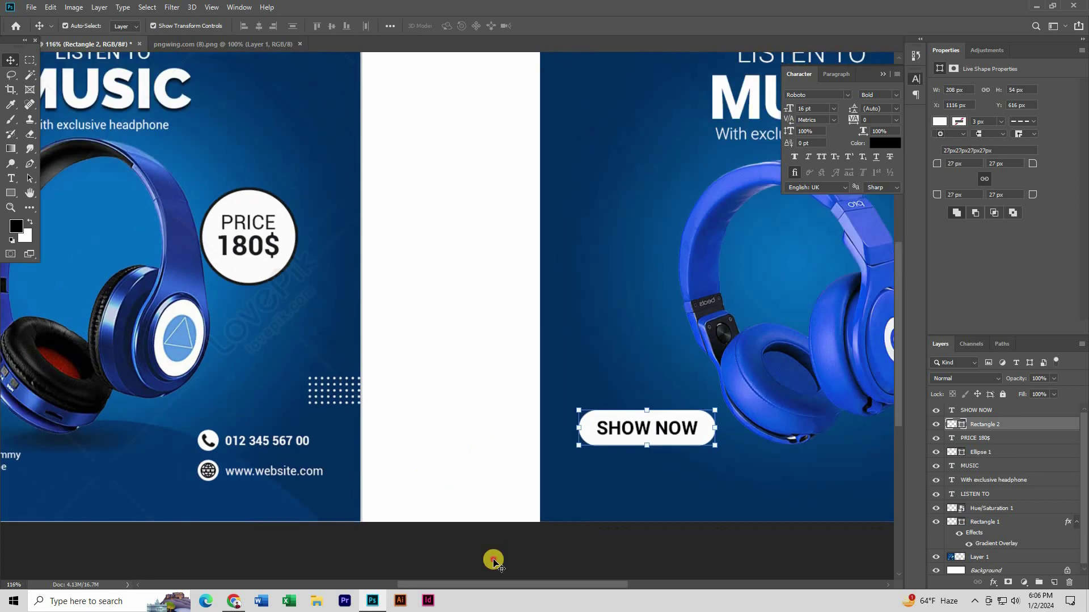
pyautogui.click(475, 494)
pyautogui.moveTo(475, 494); pyautogui.dragTo(624, 390)
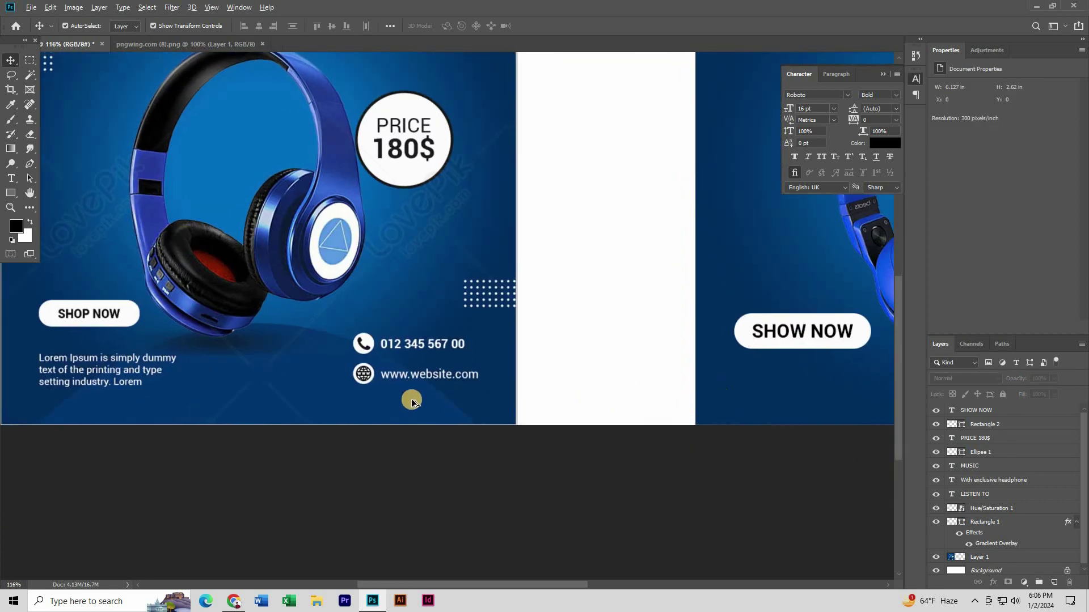
pyautogui.keyDown('alt'); pyautogui.scroll(-2, 412, 403); pyautogui.keyUp('alt')
# Free Transform the SHOW NOW text layer and confirm it.
pyautogui.click(697, 355)
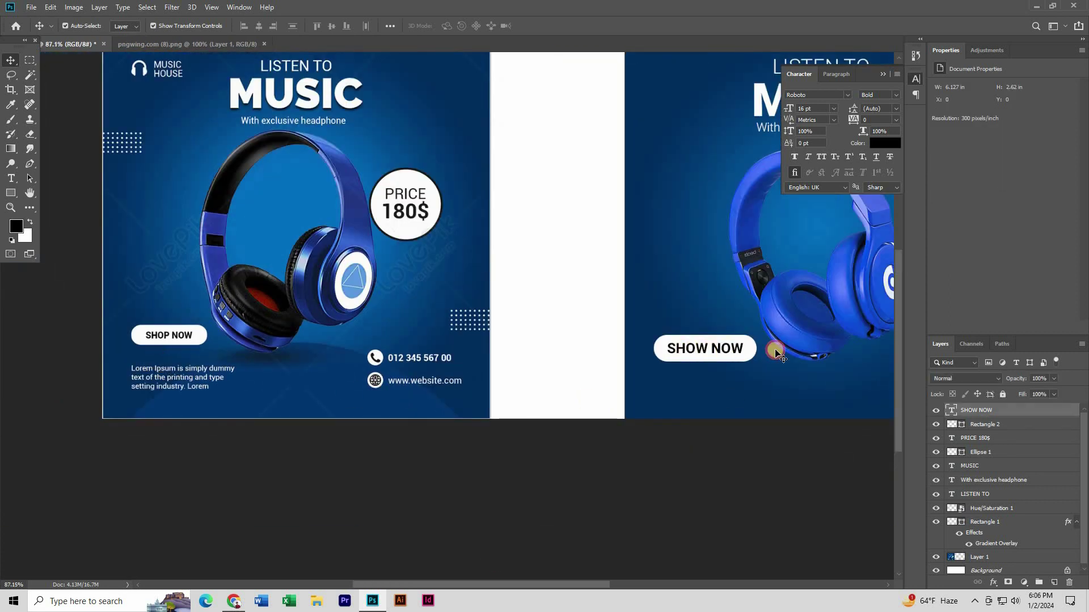
pyautogui.keyDown('alt'); pyautogui.scroll(2, 775, 349); pyautogui.keyUp('alt')
pyautogui.hotkey('ctrl', 't')
pyautogui.keyDown('alt'); pyautogui.scroll(-2, 674, 374); pyautogui.keyUp('alt')
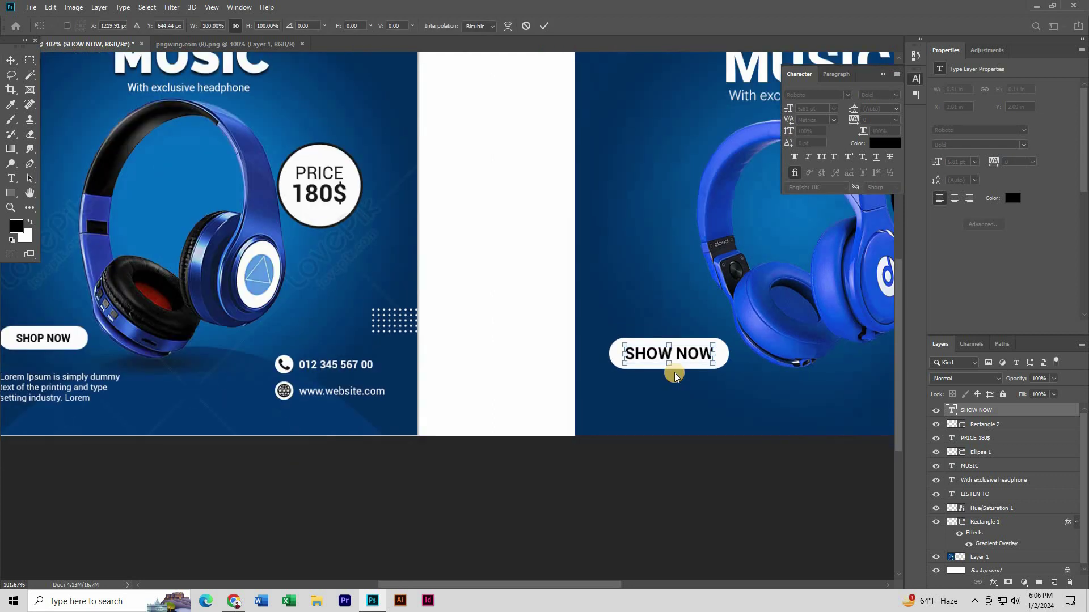
pyautogui.hotkey('alt', 'space')
pyautogui.press('Escape')
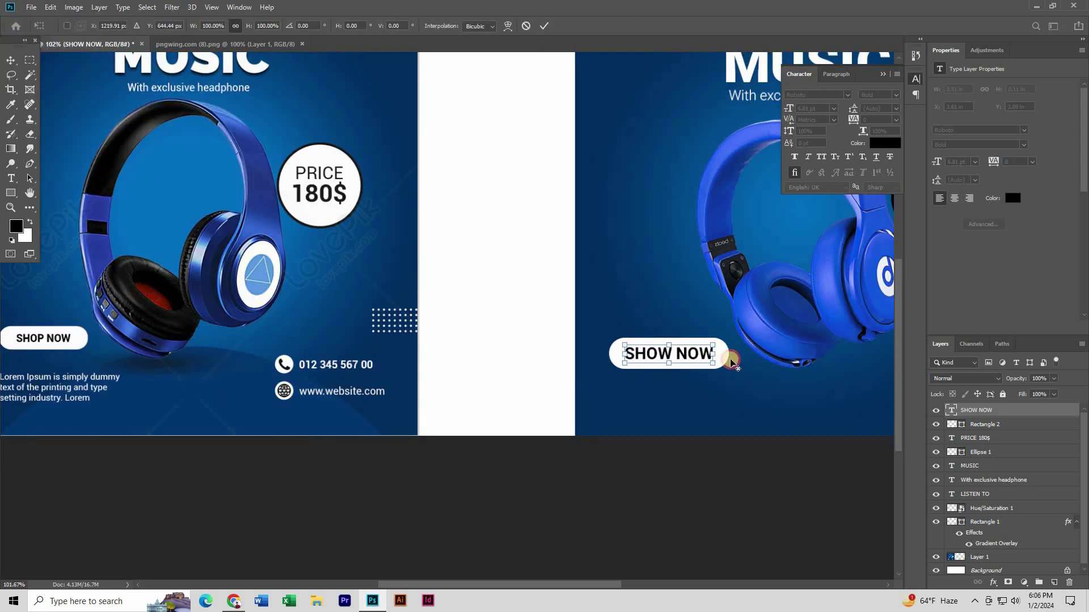
pyautogui.keyDown('alt'); pyautogui.scroll(3, 729, 360); pyautogui.keyUp('alt')
pyautogui.keyDown('alt'); pyautogui.scroll(2, 717, 350); pyautogui.keyUp('alt')
pyautogui.keyDown('alt'); pyautogui.scroll(-1, 665, 371); pyautogui.keyUp('alt')
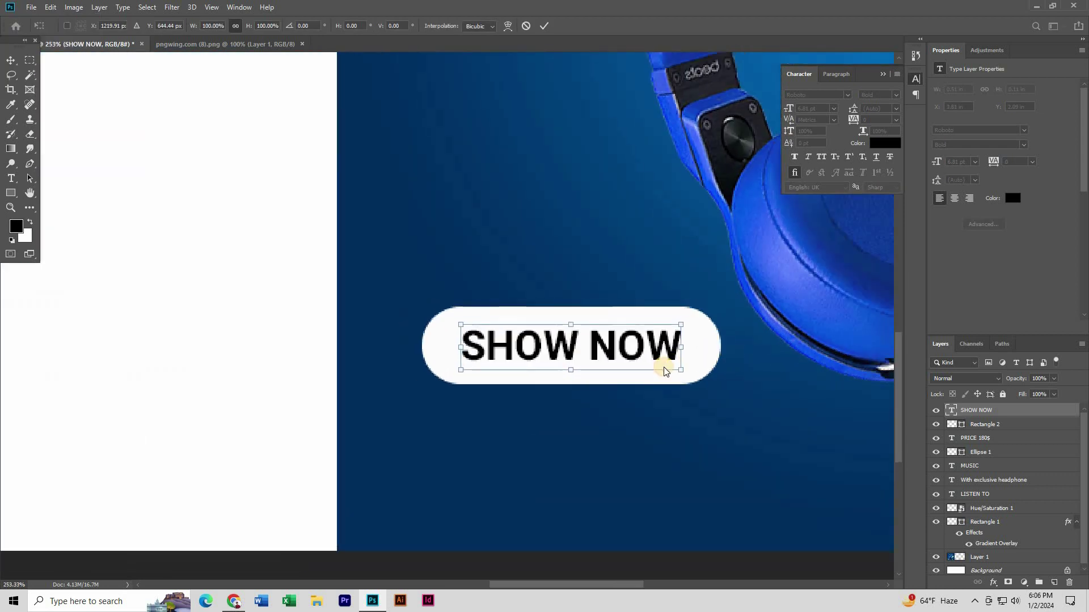
pyautogui.hotkey('alt', 'space')
pyautogui.press('Escape')
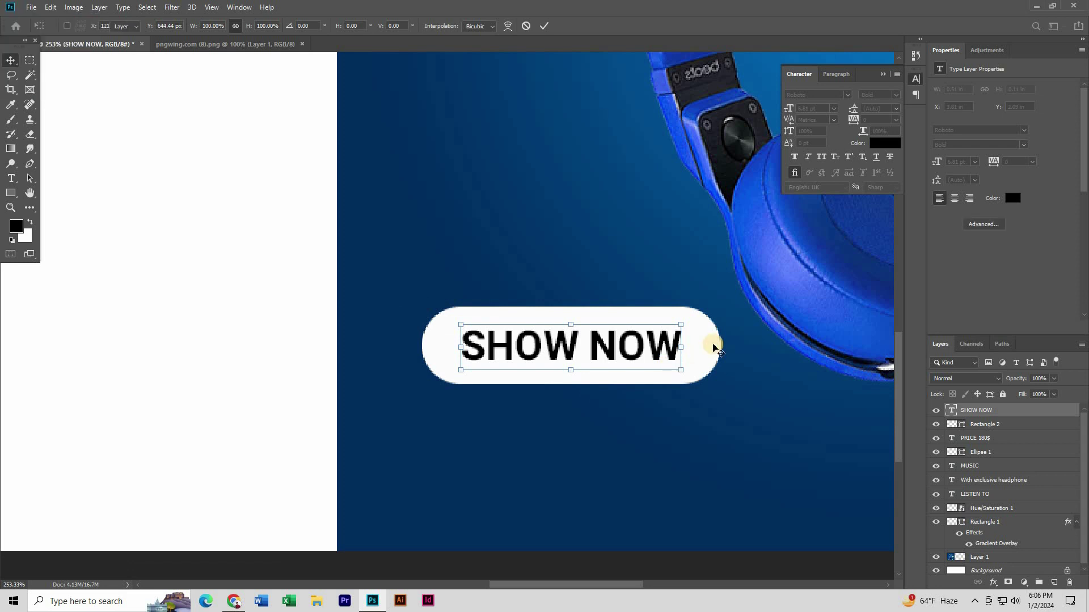
pyautogui.press('Return')
# Scale the button and label together to about 79% and move them up-left.
pyautogui.click(669, 343)
pyautogui.keyDown('shift'); pyautogui.click(664, 343); pyautogui.keyUp('shift')
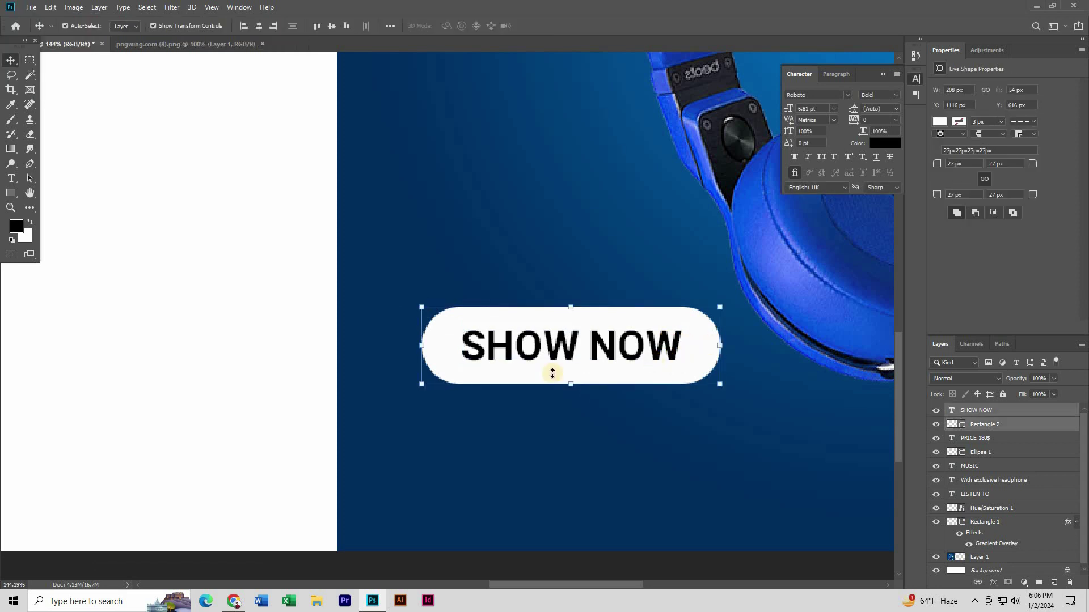
pyautogui.keyDown('alt'); pyautogui.scroll(-1, 552, 373); pyautogui.keyUp('alt')
pyautogui.hotkey('ctrl', 't')
pyautogui.moveTo(538, 370); pyautogui.dragTo(572, 363)
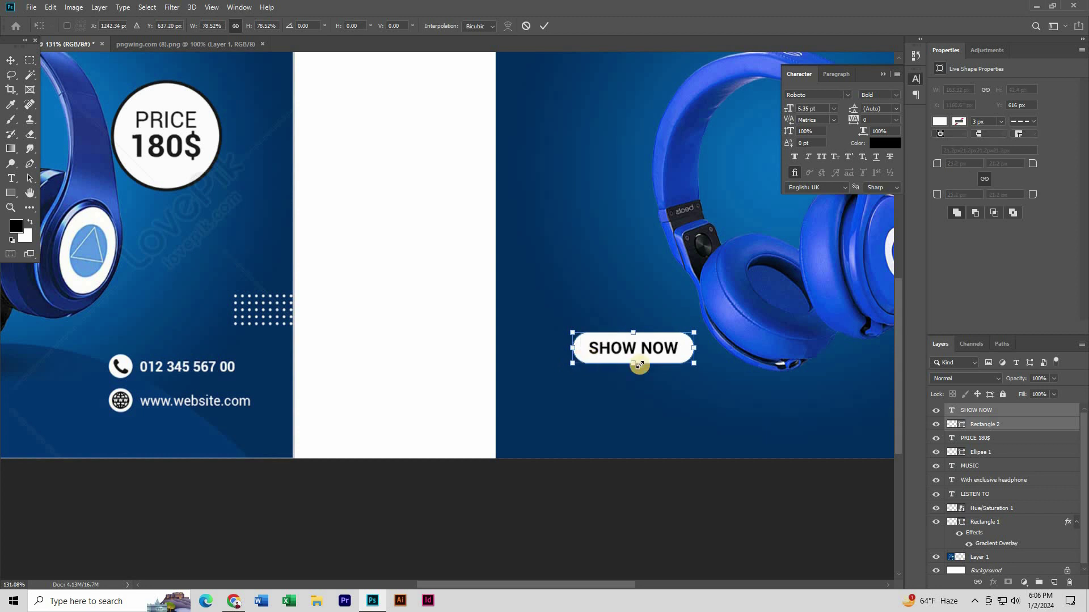
pyautogui.press('Return')
pyautogui.keyDown('alt'); pyautogui.scroll(-5, 660, 397); pyautogui.keyUp('alt')
pyautogui.moveTo(607, 429); pyautogui.dragTo(582, 422)
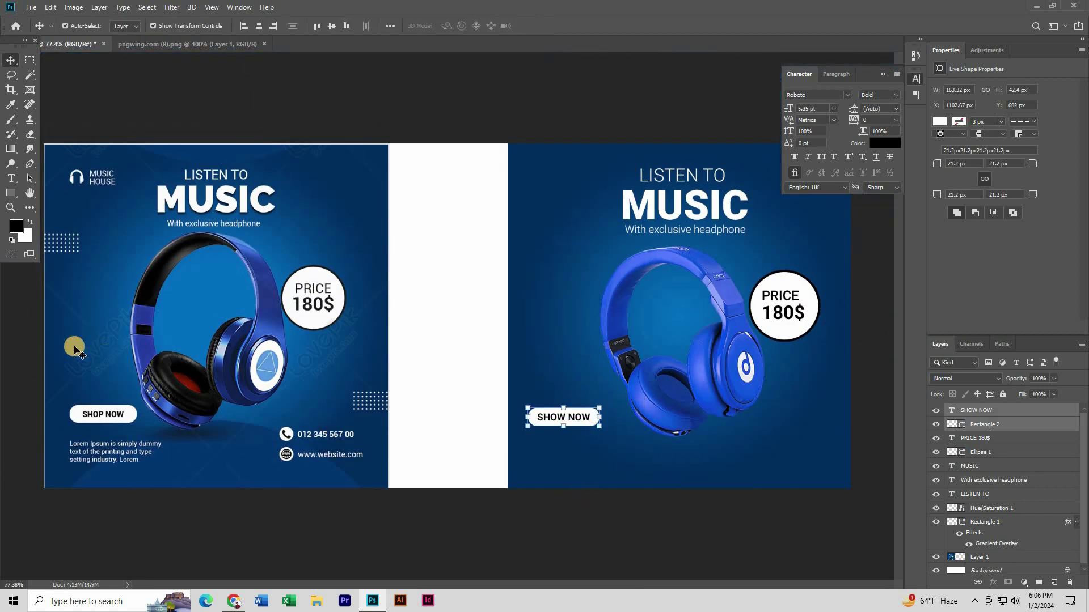
# Show rulers and drag a vertical guide near the right banner's left edge.
pyautogui.hotkey('ctrl', 'r')
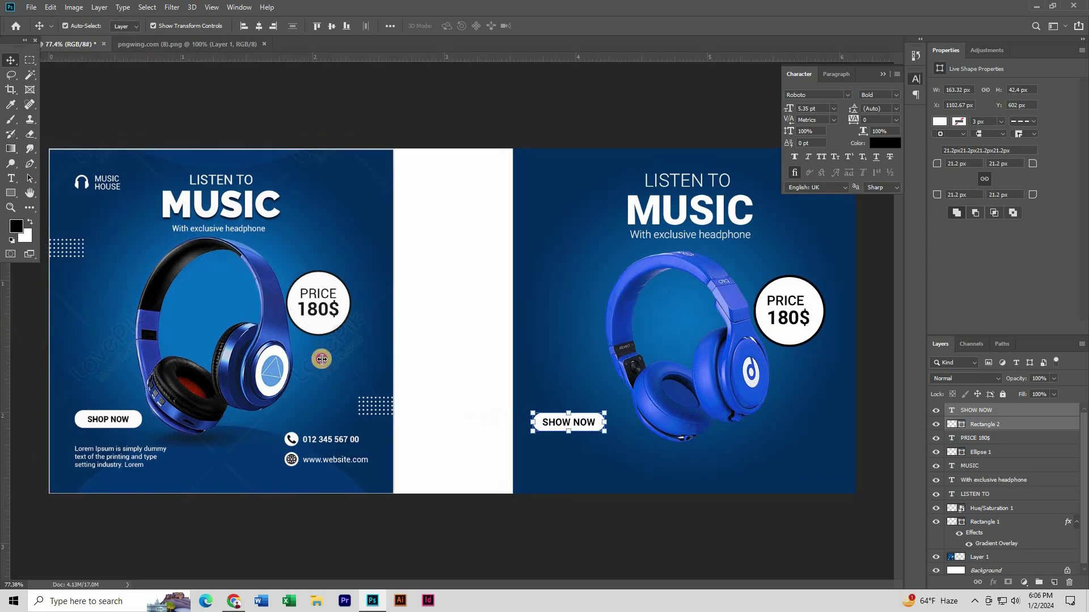
pyautogui.moveTo(3, 359); pyautogui.dragTo(533, 360)
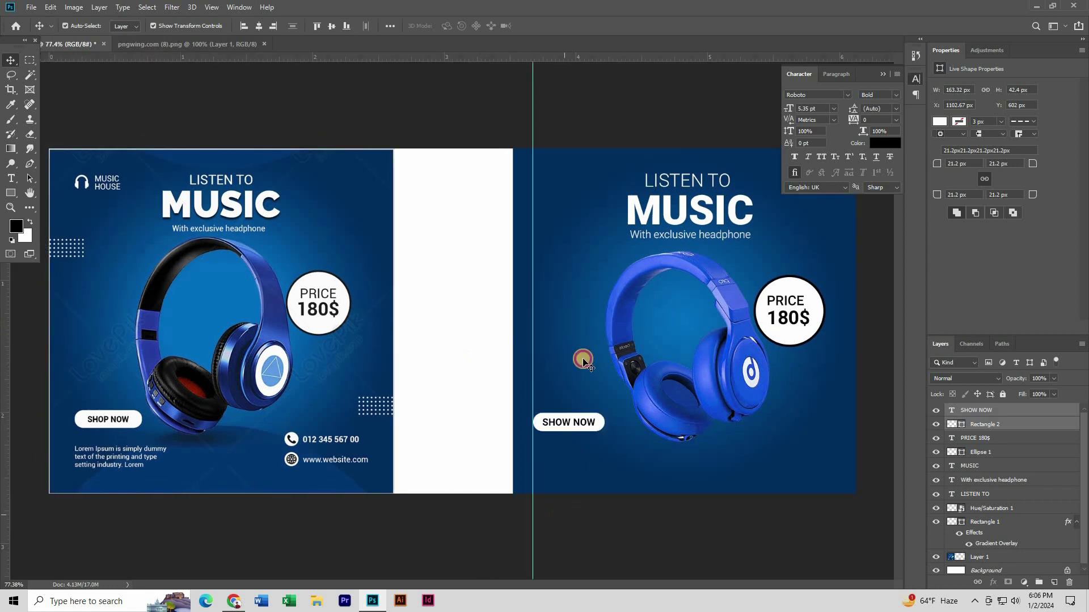
pyautogui.click(55, 218)
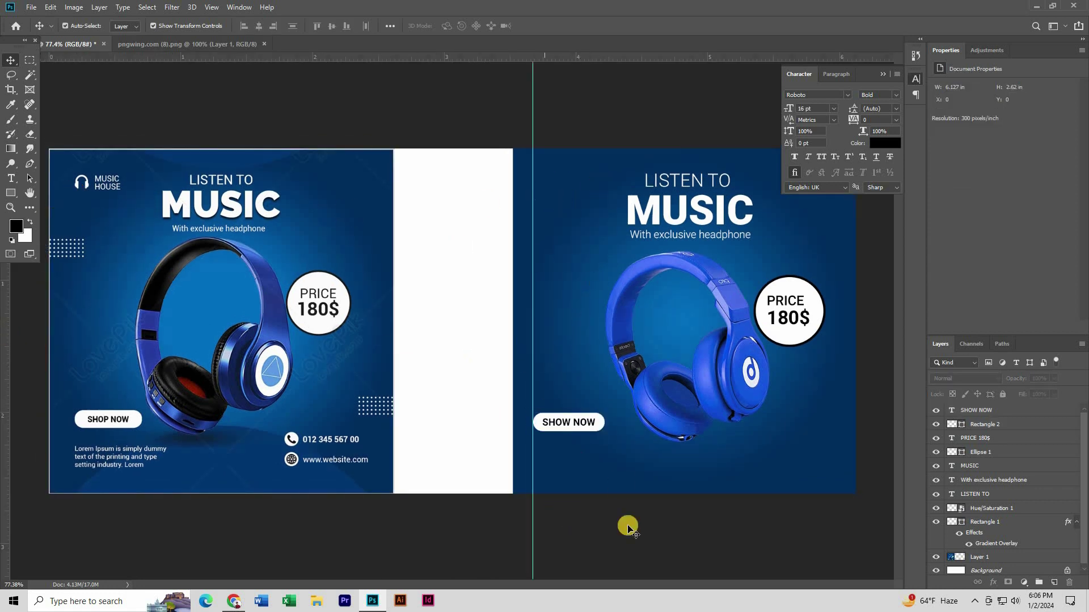
# Add a Roboto Medium paragraph text box below the SHOW NOW button.
pyautogui.press('t')
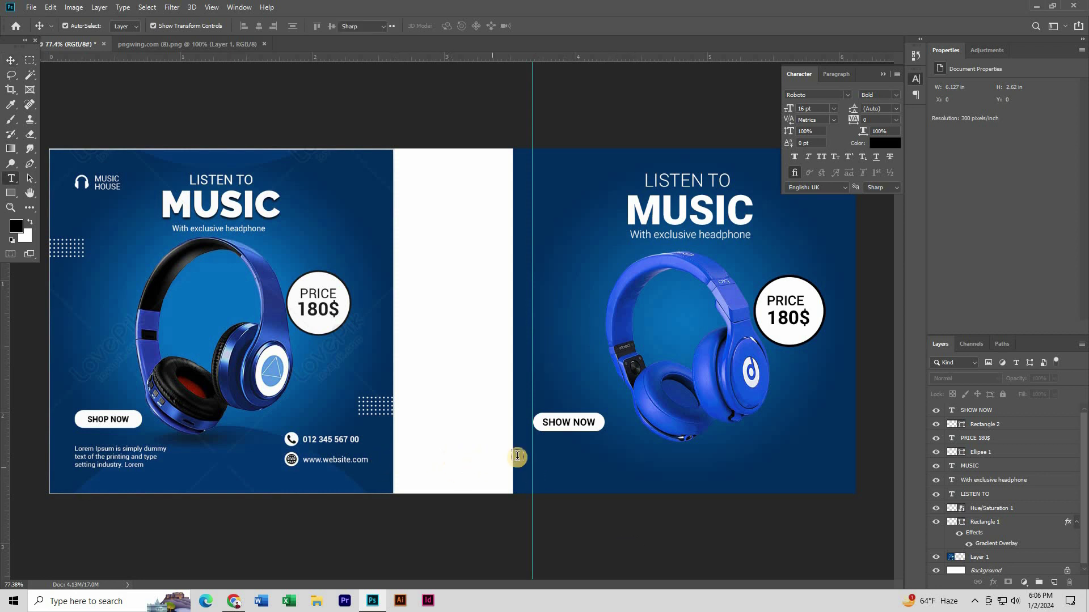
pyautogui.moveTo(533, 443); pyautogui.dragTo(657, 480)
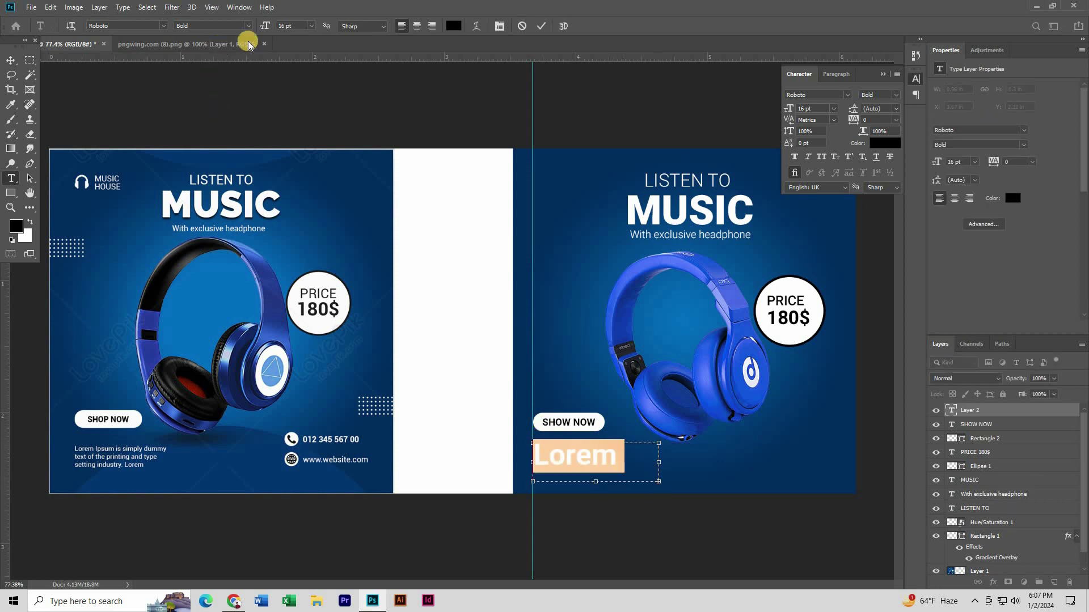
pyautogui.click(248, 25)
pyautogui.click(236, 96)
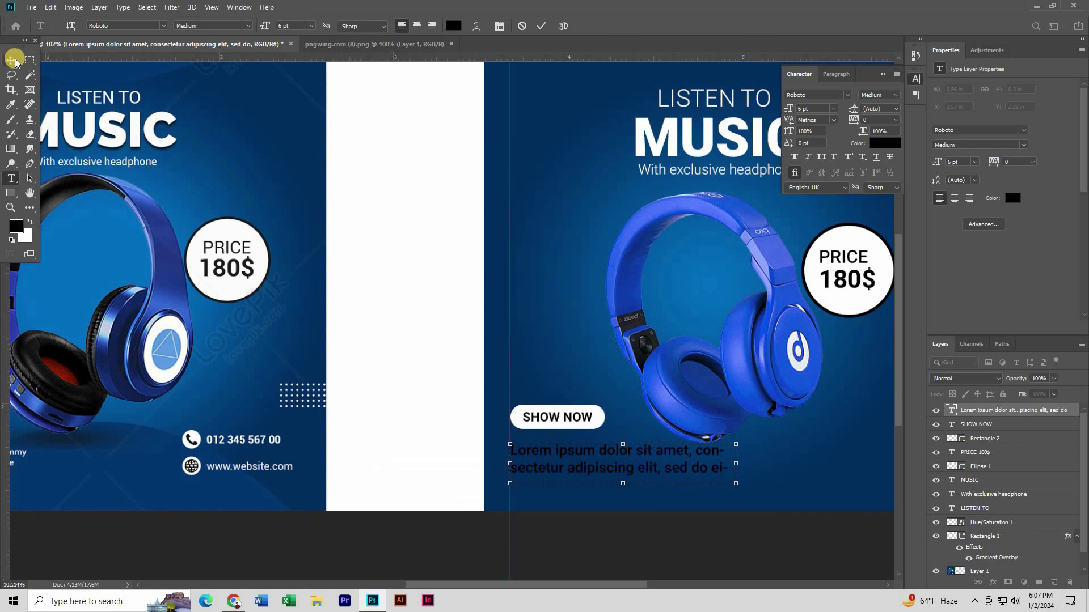
pyautogui.click(13, 60)
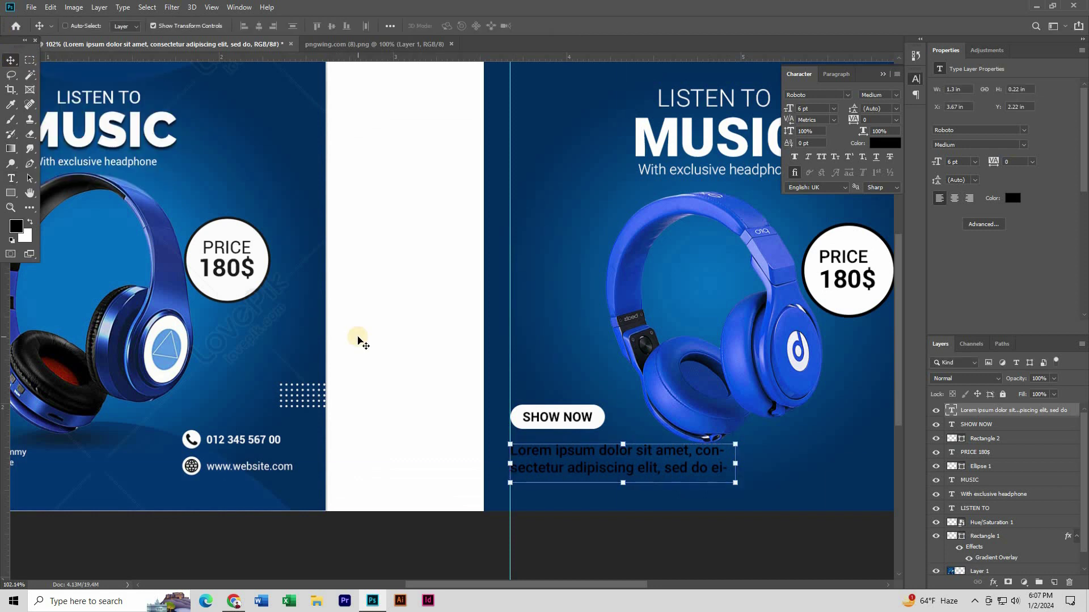
# Scale the Lorem ipsum paragraph down to 4.47 pt and extend it to three lines.
pyautogui.scroll(-2, 611, 438)
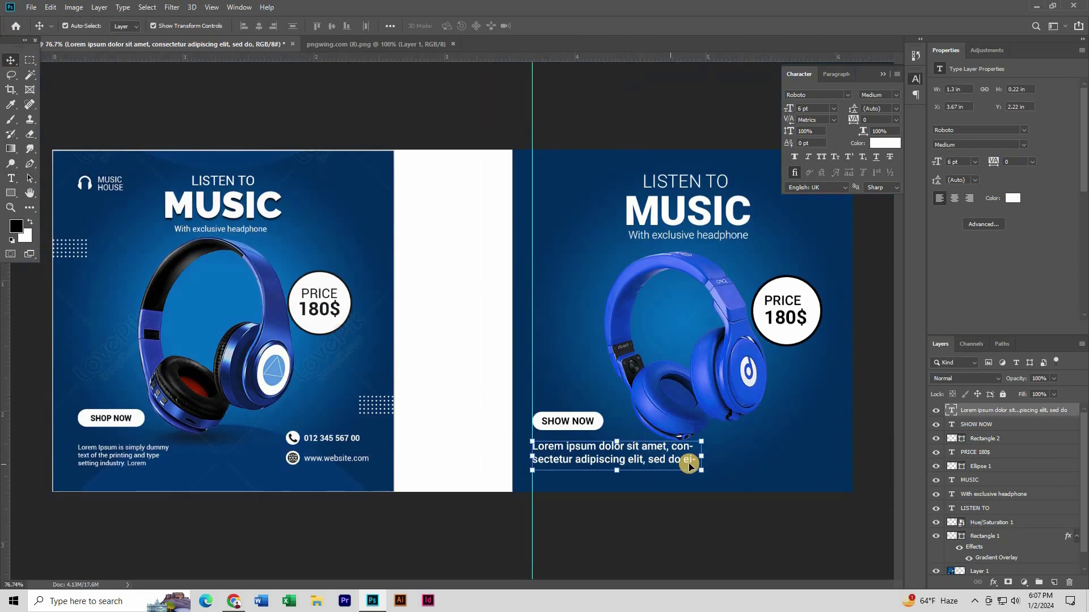
pyautogui.moveTo(706, 457); pyautogui.dragTo(663, 460)
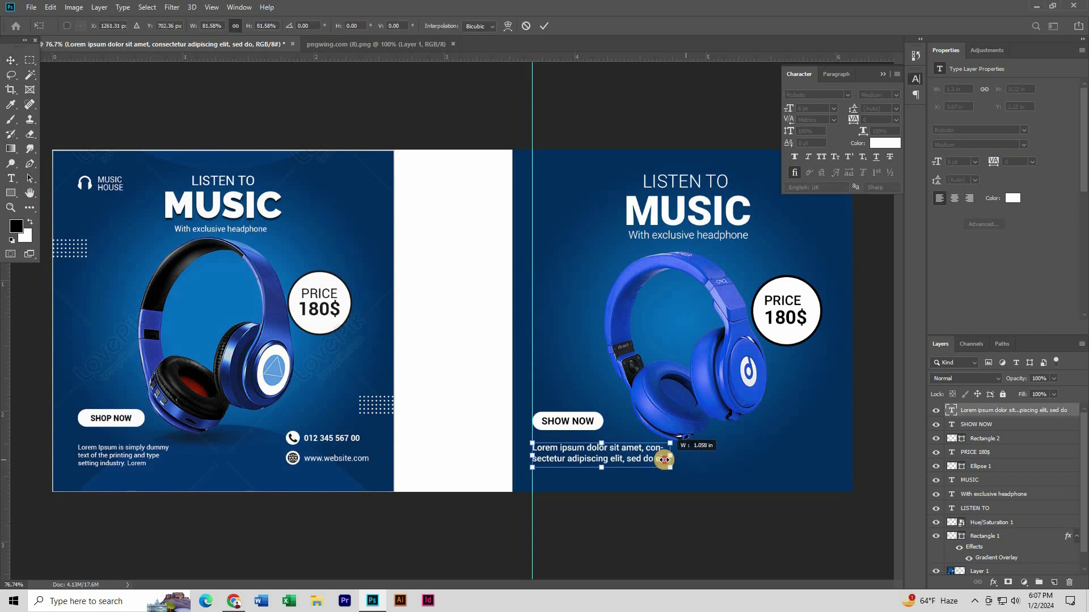
pyautogui.press('Return')
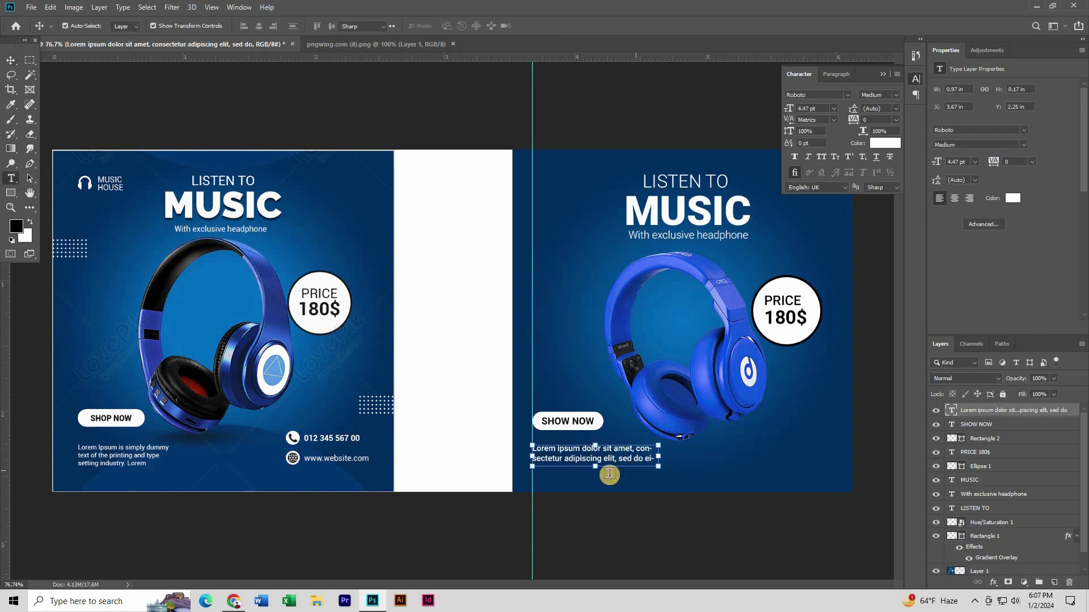
pyautogui.press('t')
pyautogui.moveTo(596, 468); pyautogui.dragTo(595, 480)
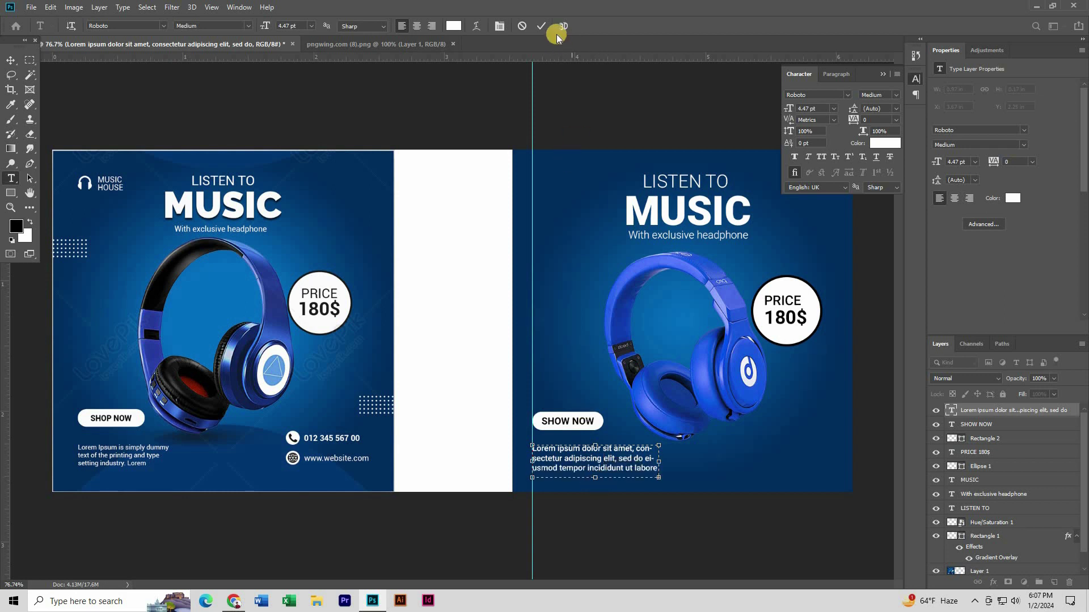
pyautogui.click(541, 26)
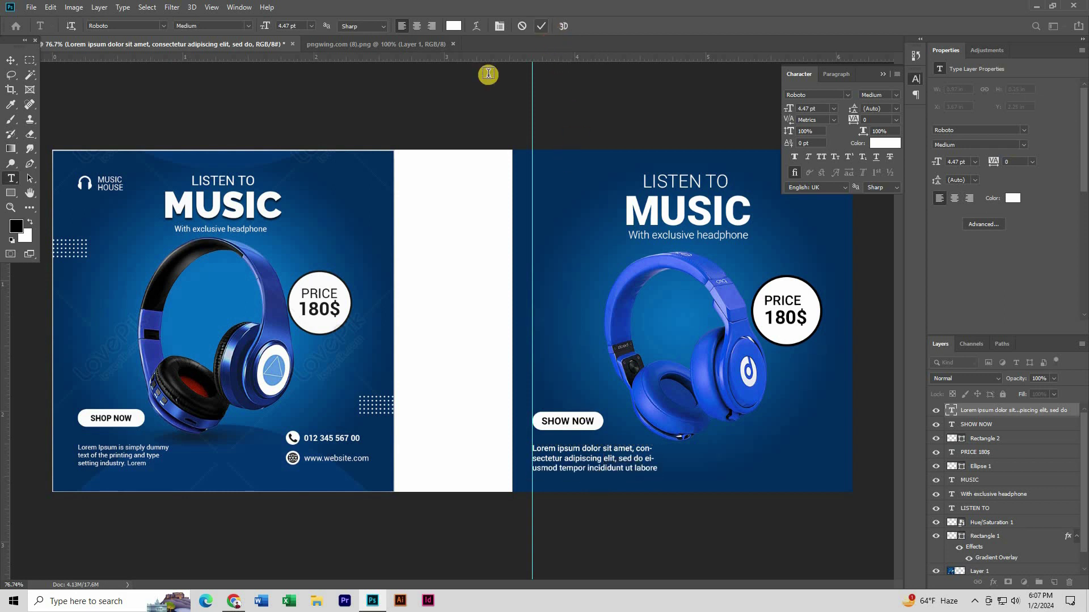
pyautogui.click(13, 62)
pyautogui.click(428, 326)
pyautogui.scroll(-1, 447, 329)
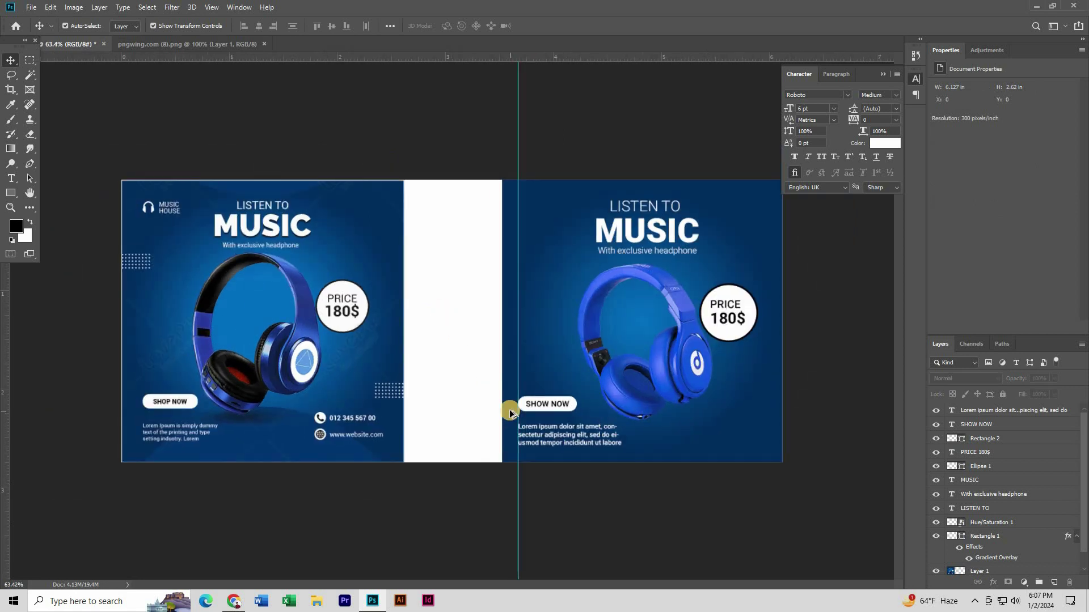
# Draw a tiny white ellipse dot on the blue background.
pyautogui.scroll(2, 509, 409)
pyautogui.scroll(-2, 444, 409)
pyautogui.scroll(2, 481, 425)
pyautogui.scroll(3, 336, 441)
pyautogui.scroll(1, 432, 365)
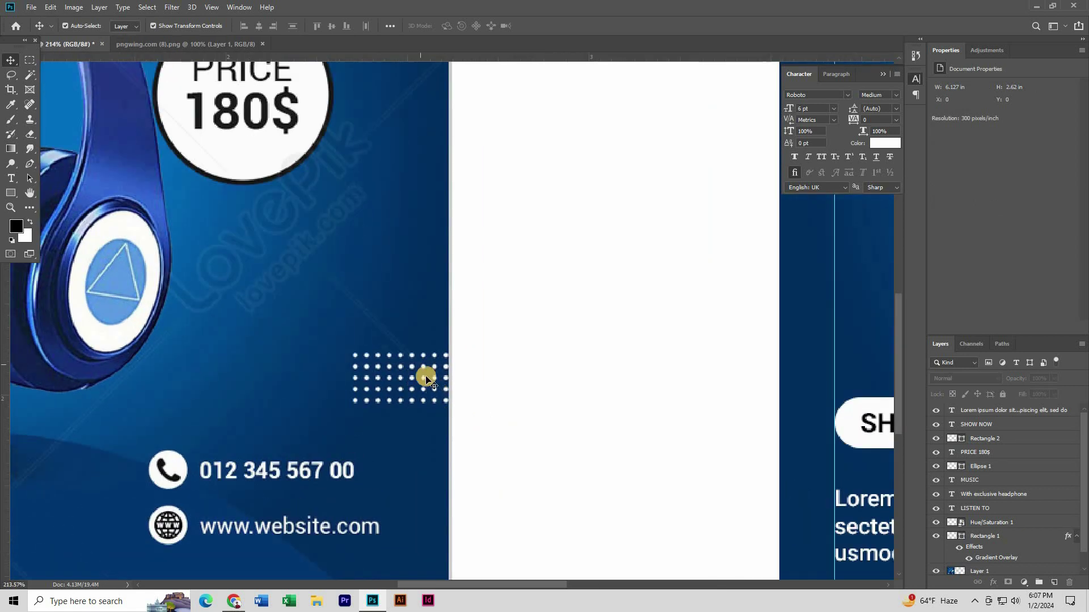
pyautogui.hscroll(2, 481, 355)
pyautogui.scroll(-1, 230, 351)
pyautogui.scroll(-1, 616, 321)
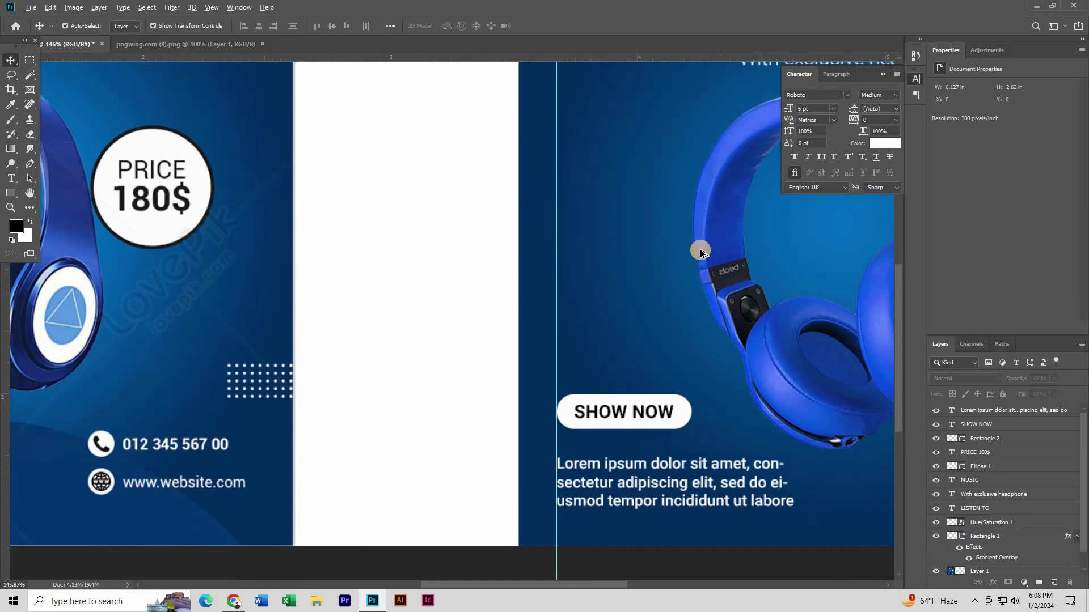
pyautogui.scroll(3, 700, 248)
pyautogui.rightClick(12, 191)
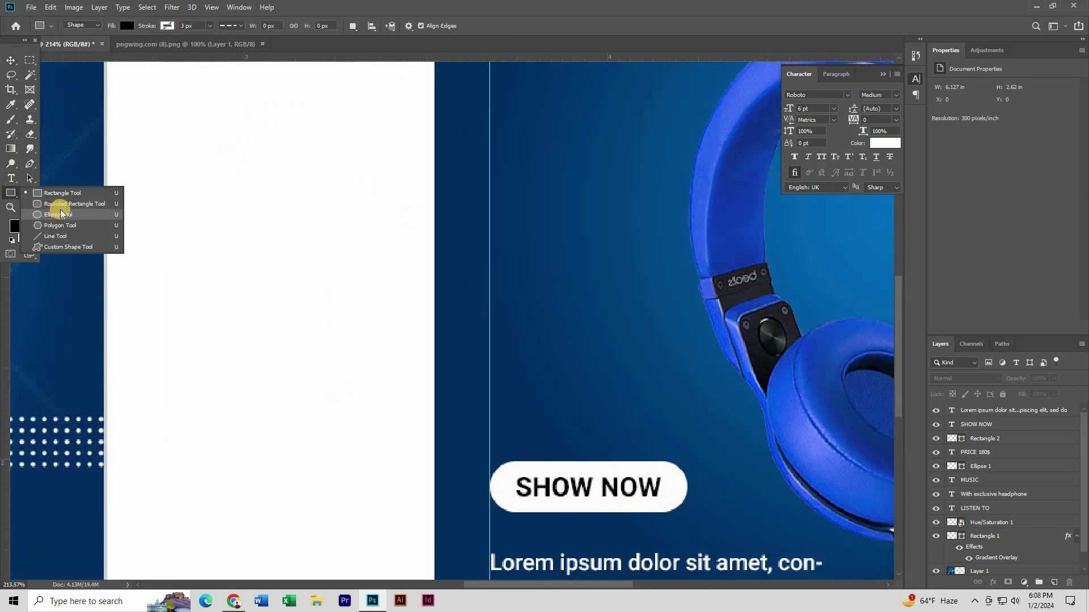
pyautogui.click(56, 207)
pyautogui.scroll(2, 548, 274)
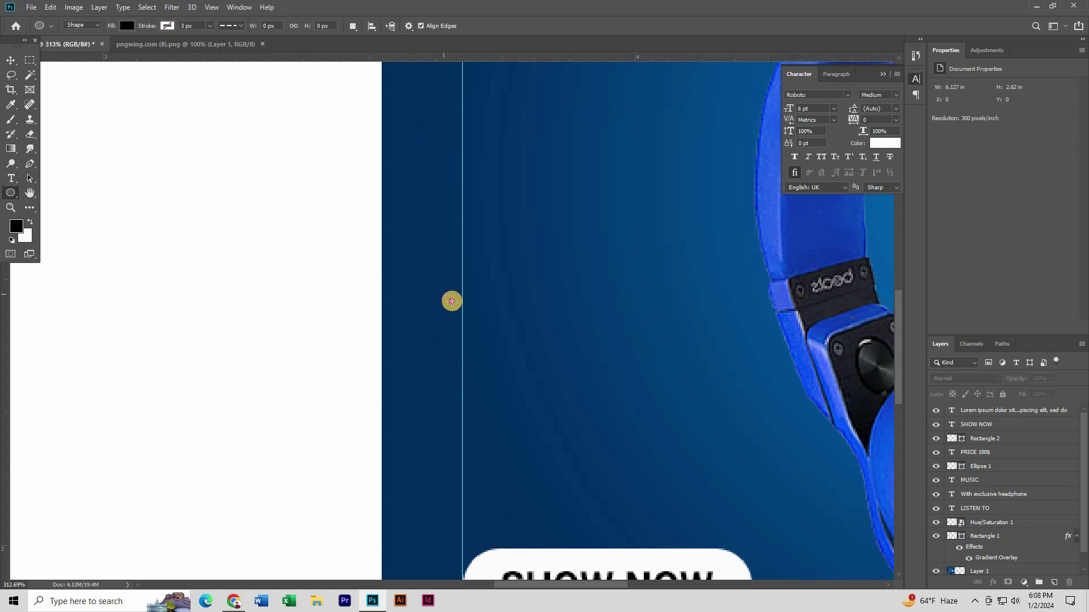
pyautogui.moveTo(452, 301); pyautogui.dragTo(462, 304)
# Duplicate the dot into a row of four dots and select them together.
pyautogui.press('v')
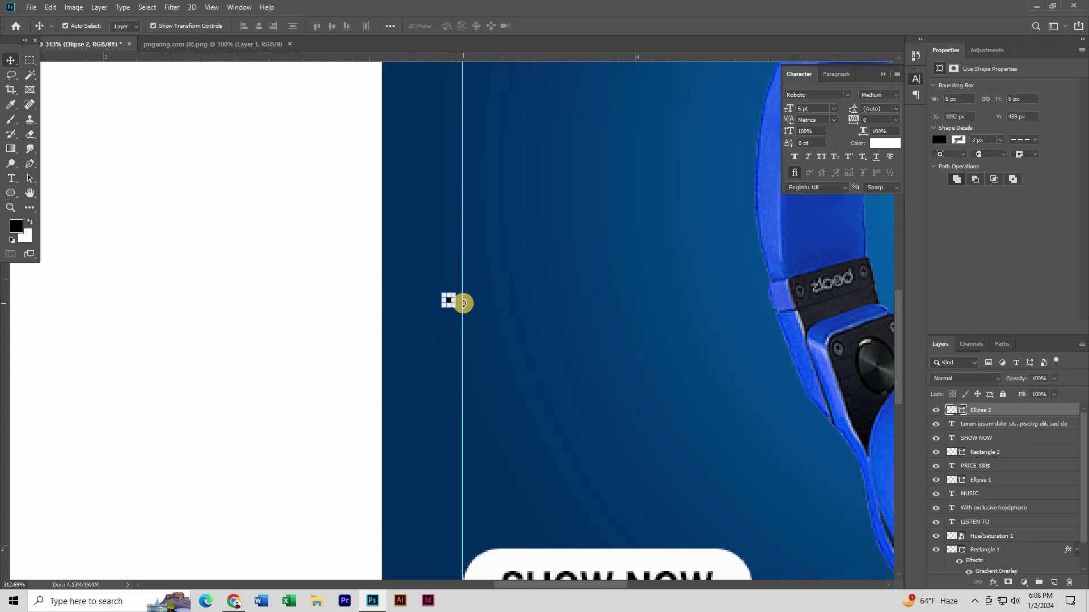
pyautogui.scroll(2, 462, 295)
pyautogui.scroll(2, 466, 317)
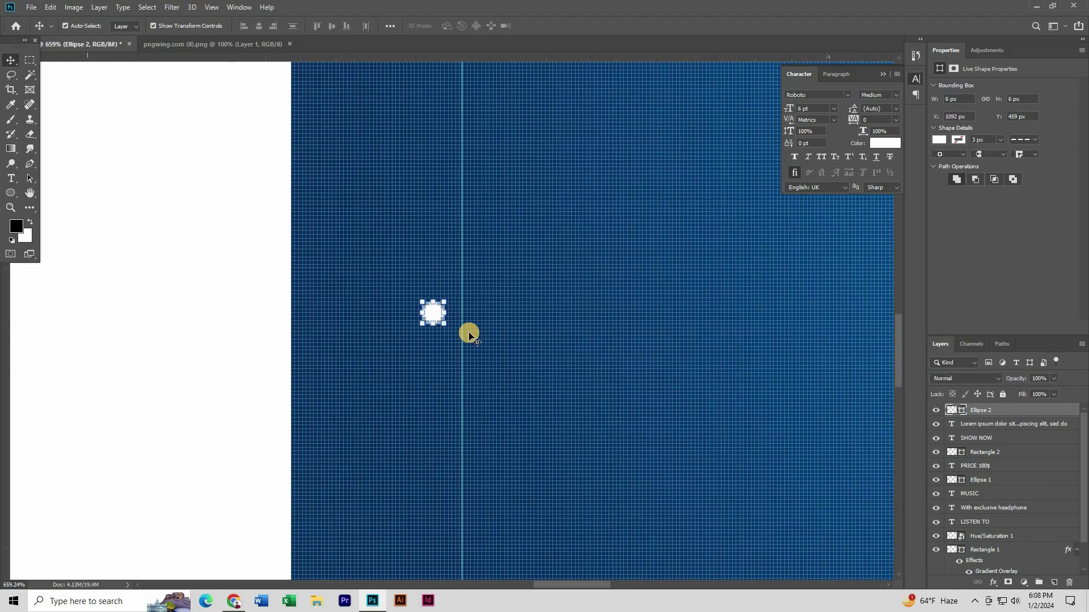
pyautogui.click(454, 321)
pyautogui.moveTo(440, 321); pyautogui.dragTo(623, 319)
pyautogui.keyDown('shift'); pyautogui.click(558, 313); pyautogui.keyUp('shift')
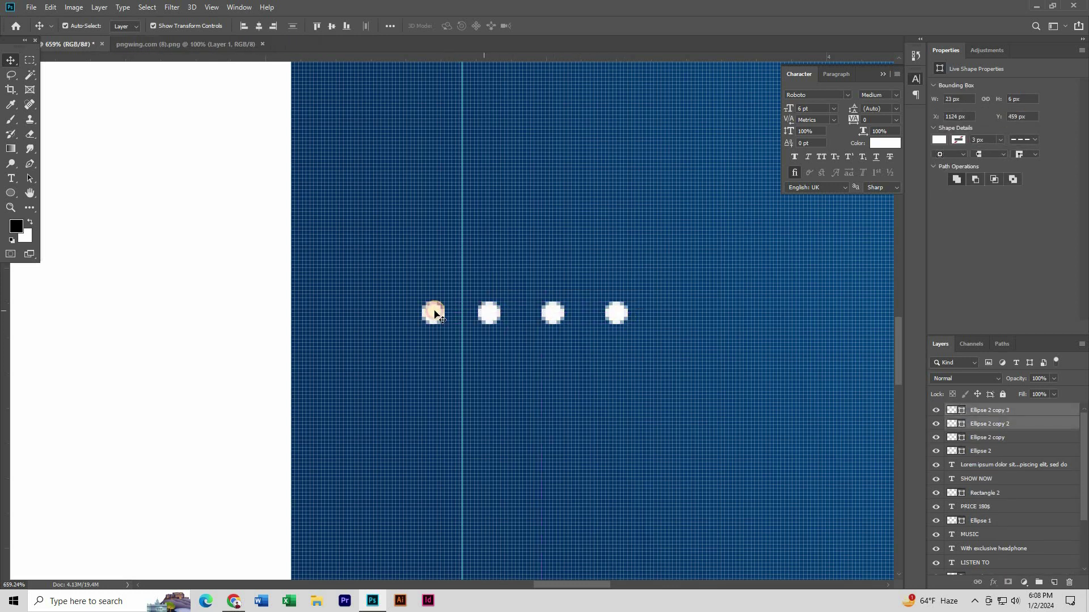
pyautogui.keyDown('shift'); pyautogui.click(489, 314); pyautogui.keyUp('shift')
pyautogui.keyDown('shift'); pyautogui.click(434, 314); pyautogui.keyUp('shift')
pyautogui.scroll(-2, 290, 323)
pyautogui.scroll(2, 550, 302)
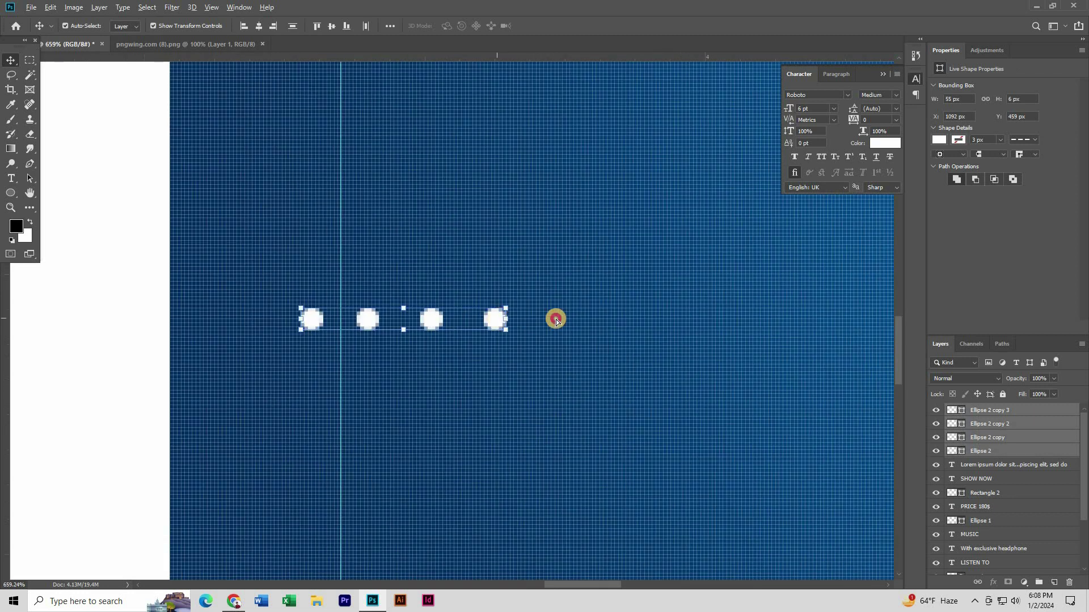
# Extend the row to eight dots and convert them into one Smart Object.
pyautogui.moveTo(495, 321)
pyautogui.mouseDown()
pyautogui.moveTo(753, 322)
pyautogui.moveTo(741, 328)
pyautogui.mouseUp()
pyautogui.keyDown('shift'); pyautogui.click(440, 317); pyautogui.keyUp('shift')
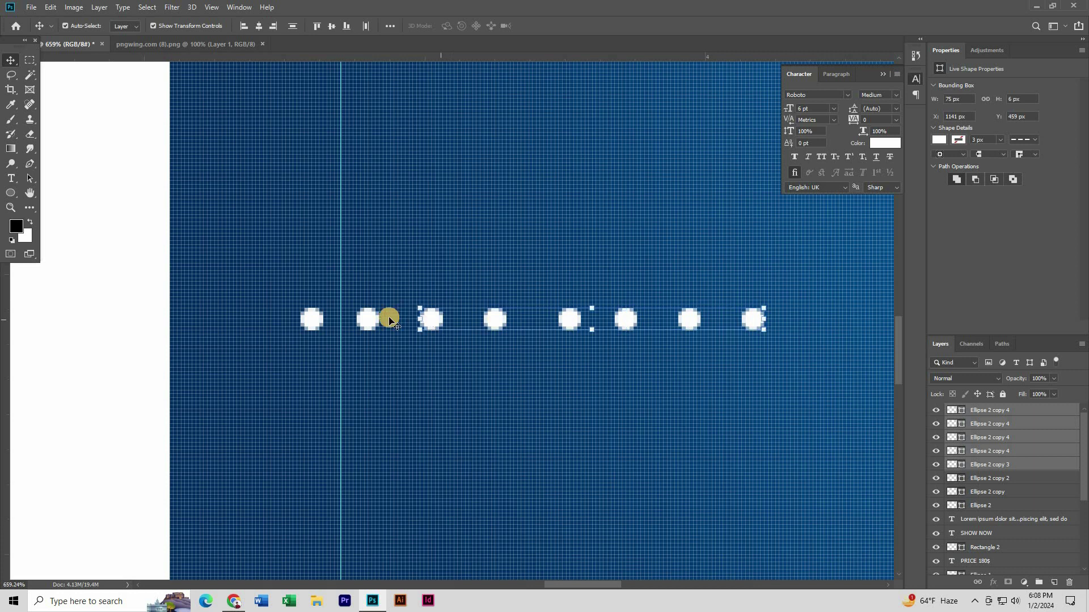
pyautogui.keyDown('shift'); pyautogui.click(365, 320); pyautogui.keyUp('shift')
pyautogui.keyDown('shift'); pyautogui.click(313, 321); pyautogui.keyUp('shift')
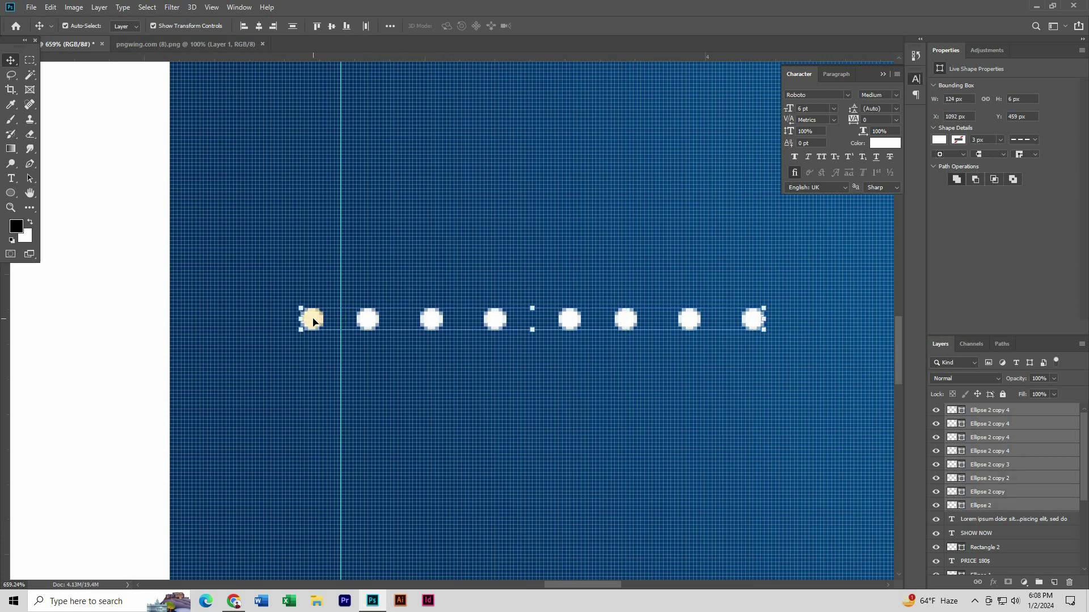
pyautogui.hotkey('ctrl', 'alt', 'shift', 's')
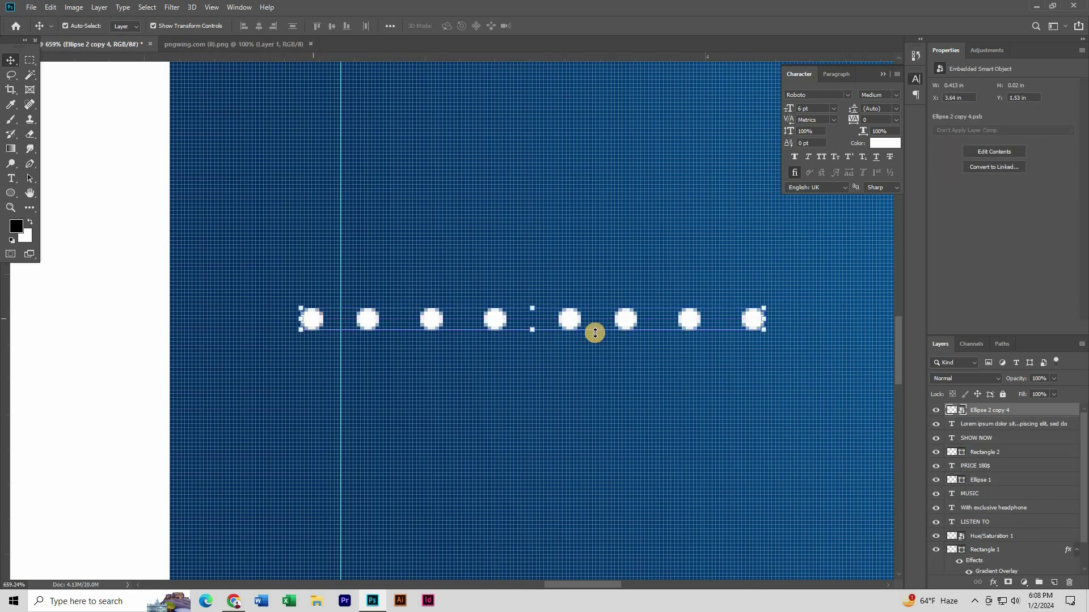
# Duplicate the dot row downward and merge the rows into one dot grid.
pyautogui.moveTo(497, 322); pyautogui.dragTo(497, 424)
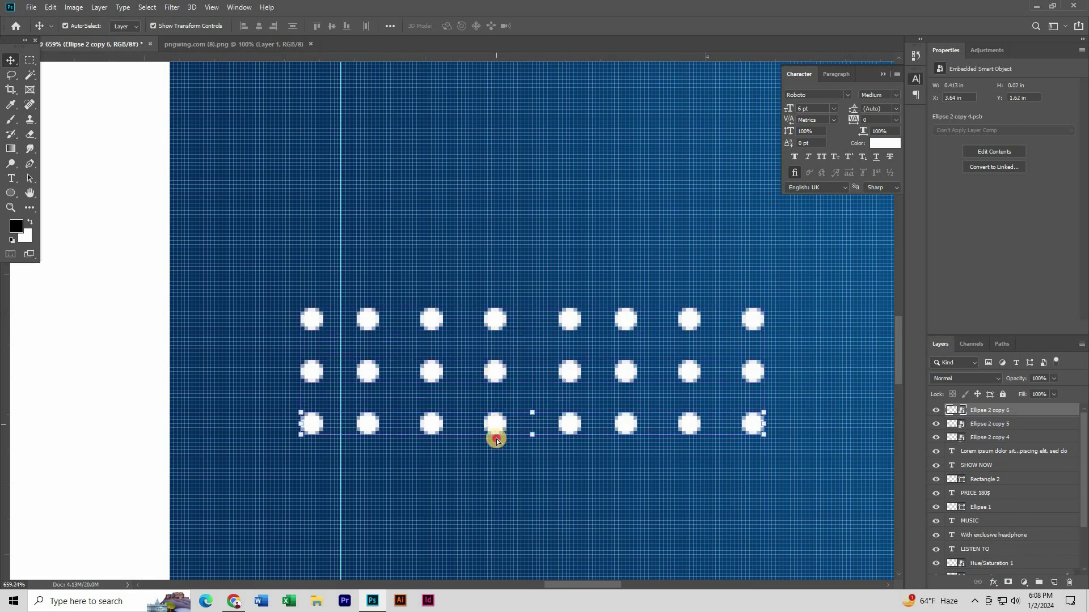
pyautogui.moveTo(496, 424); pyautogui.dragTo(498, 476)
pyautogui.keyDown('shift'); pyautogui.click(496, 424); pyautogui.keyUp('shift')
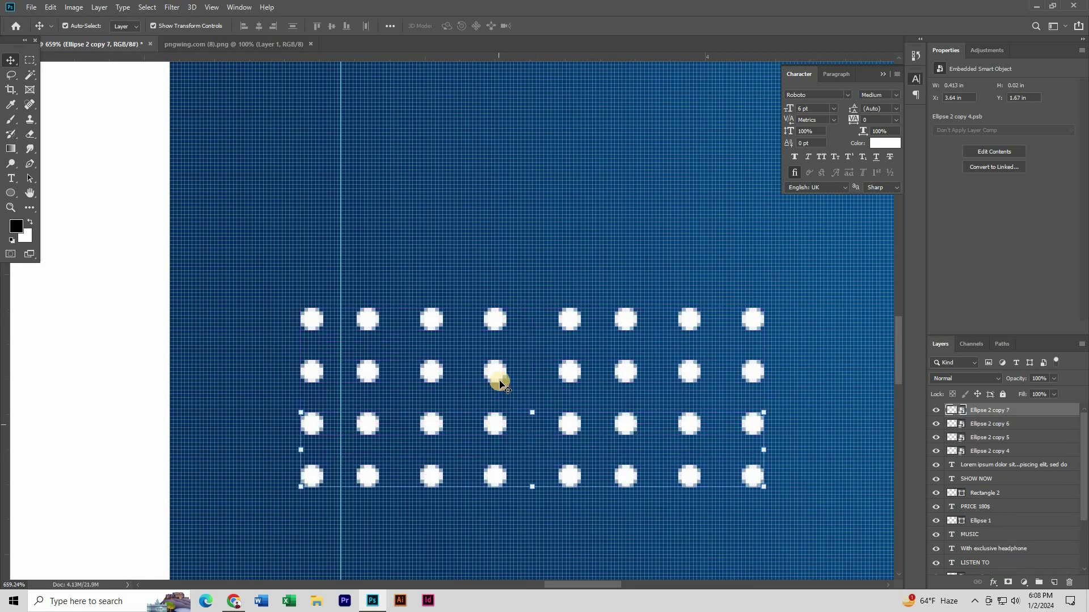
pyautogui.keyDown('shift'); pyautogui.click(497, 372); pyautogui.keyUp('shift')
pyautogui.keyDown('shift'); pyautogui.click(497, 323); pyautogui.keyUp('shift')
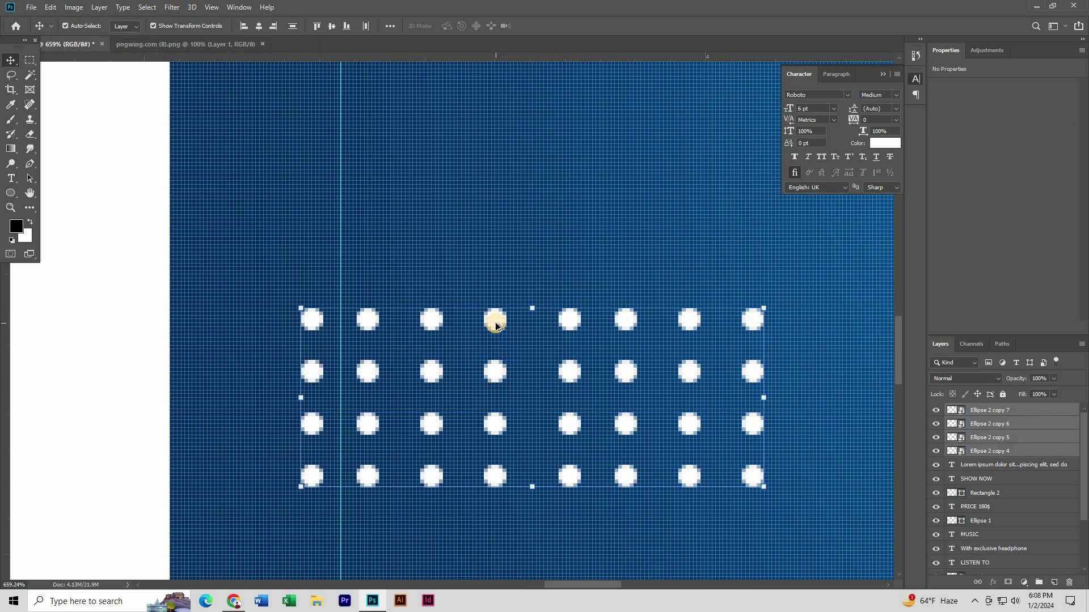
pyautogui.hotkey('ctrl', 'e')
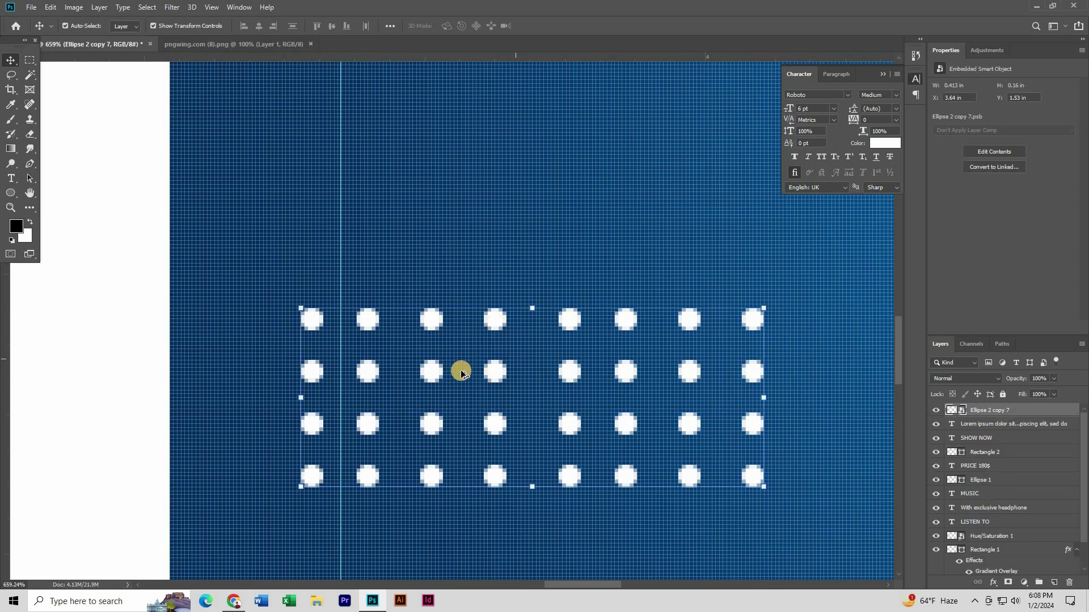
# Position the dot grid to the left of the headphone.
pyautogui.scroll(-3, 461, 373)
pyautogui.scroll(-3, 397, 377)
pyautogui.scroll(-3, 397, 376)
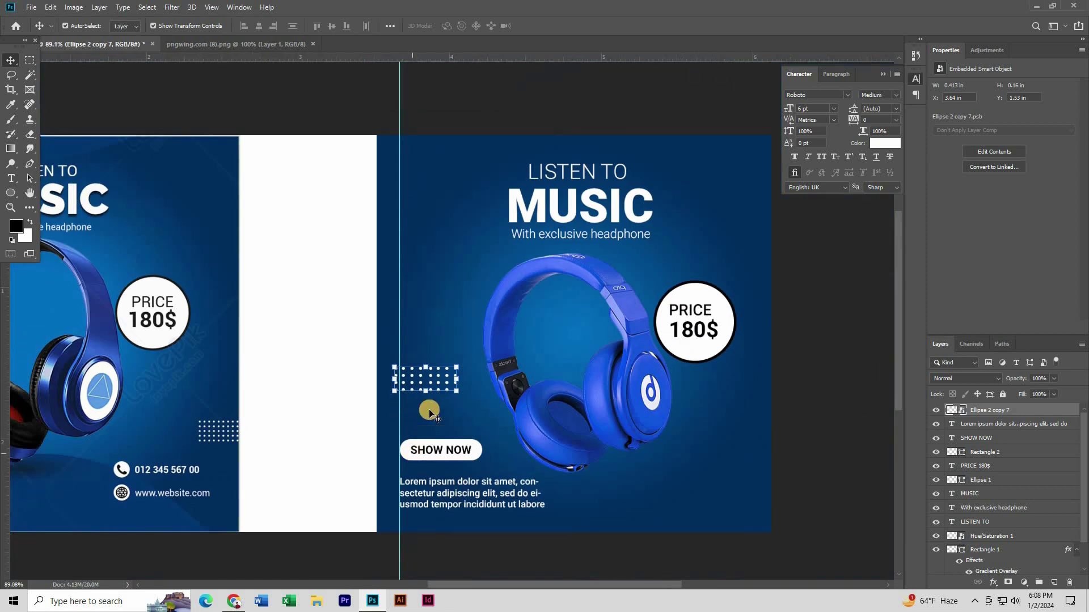
pyautogui.click(389, 311)
pyautogui.scroll(2, 391, 310)
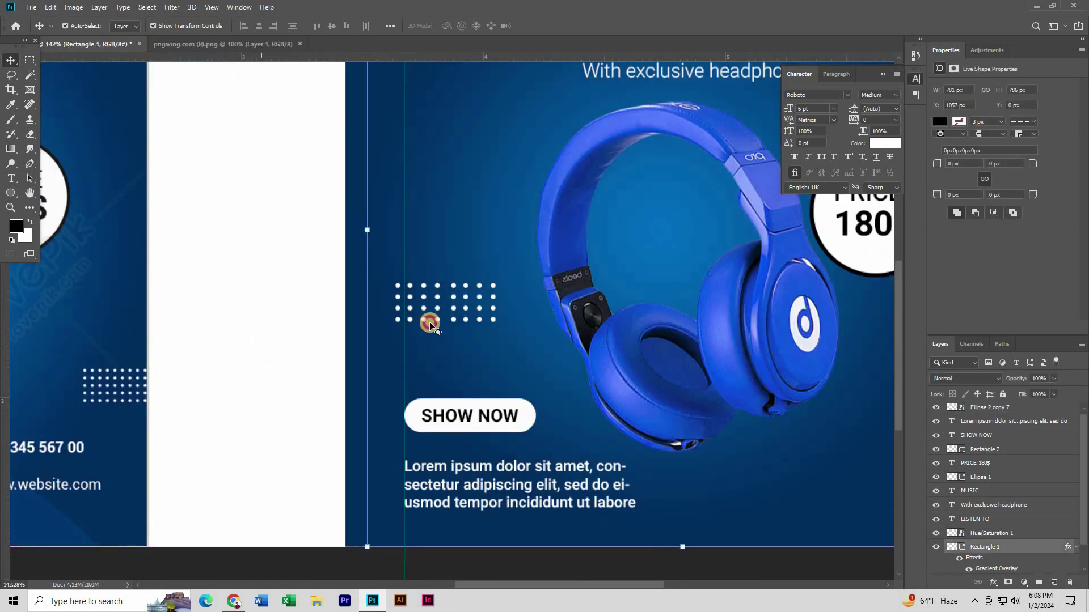
pyautogui.moveTo(427, 311)
pyautogui.mouseDown()
pyautogui.moveTo(389, 308)
pyautogui.moveTo(441, 328)
pyautogui.mouseUp()
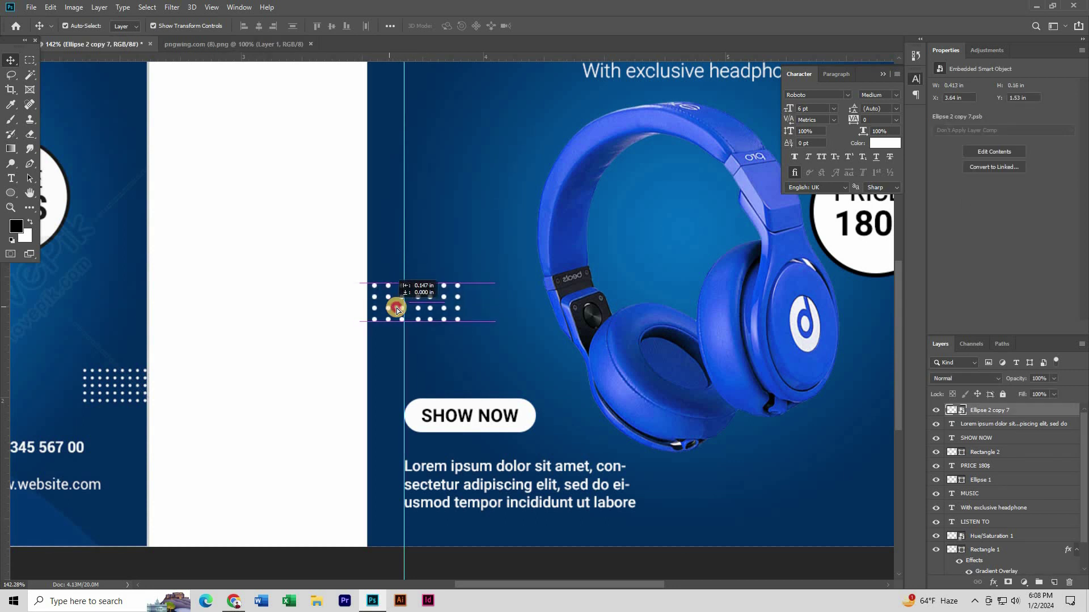
# Lock the blue background rectangle and move the dot grid higher beside the headphone.
pyautogui.scroll(-5, 463, 355)
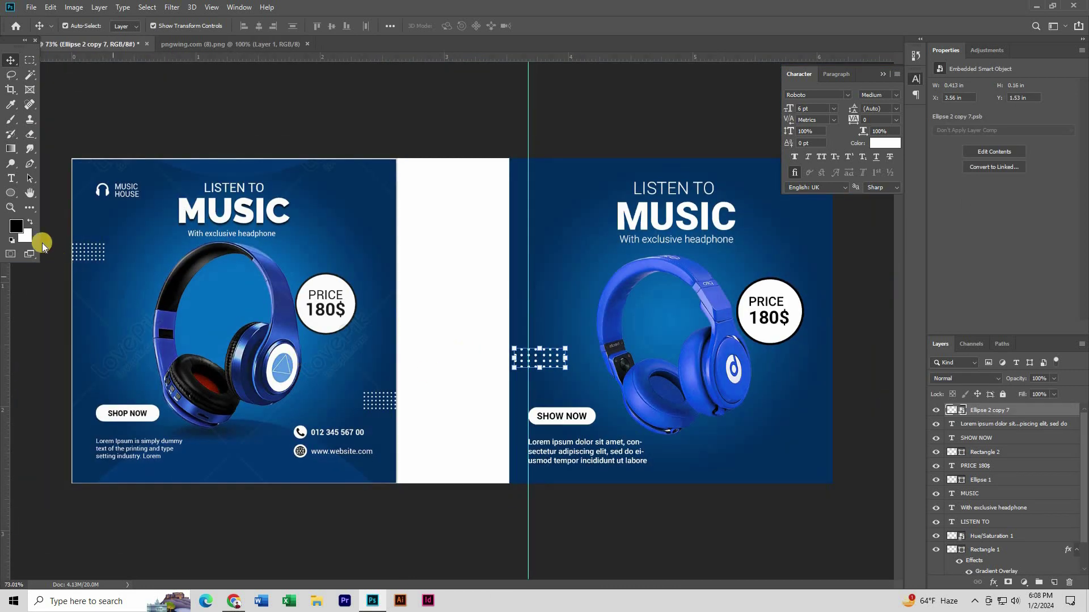
pyautogui.click(248, 130)
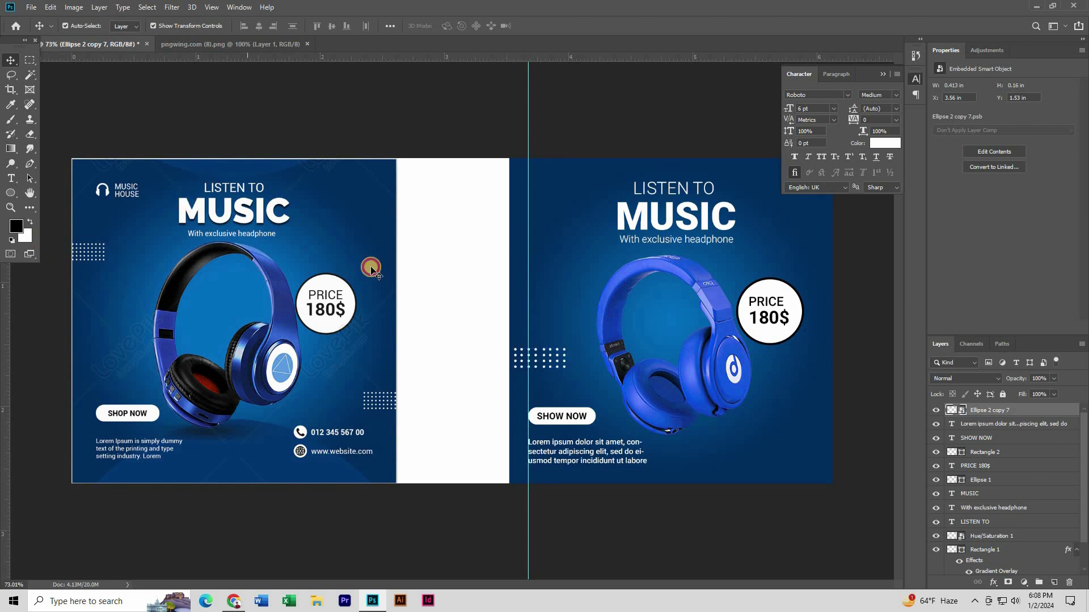
pyautogui.click(550, 366)
pyautogui.moveTo(550, 364)
pyautogui.mouseDown()
pyautogui.moveTo(814, 423)
pyautogui.moveTo(797, 418)
pyautogui.mouseUp()
pyautogui.click(564, 358)
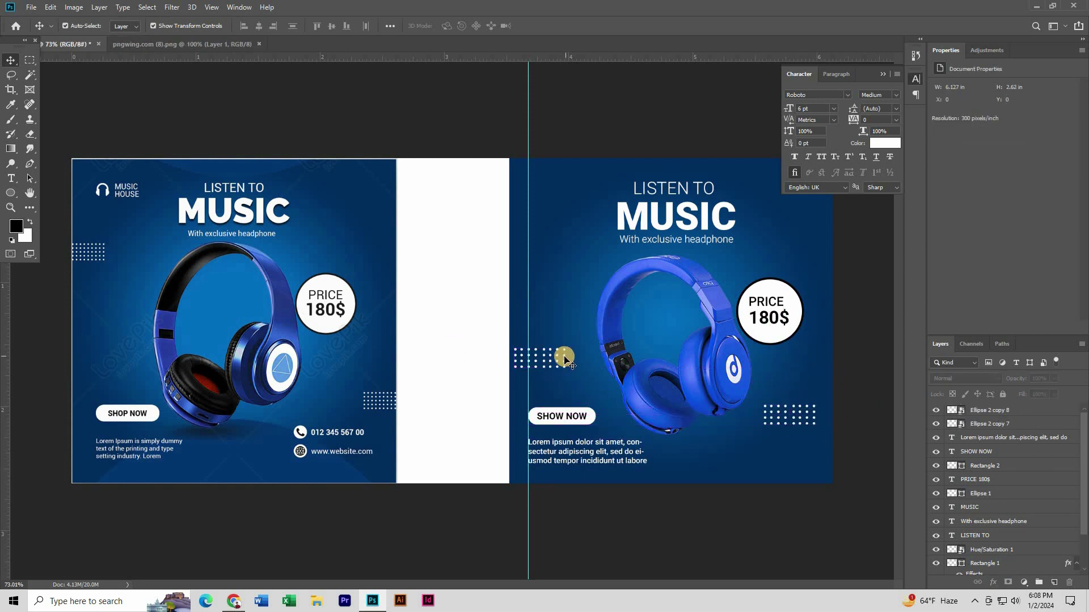
pyautogui.click(564, 359)
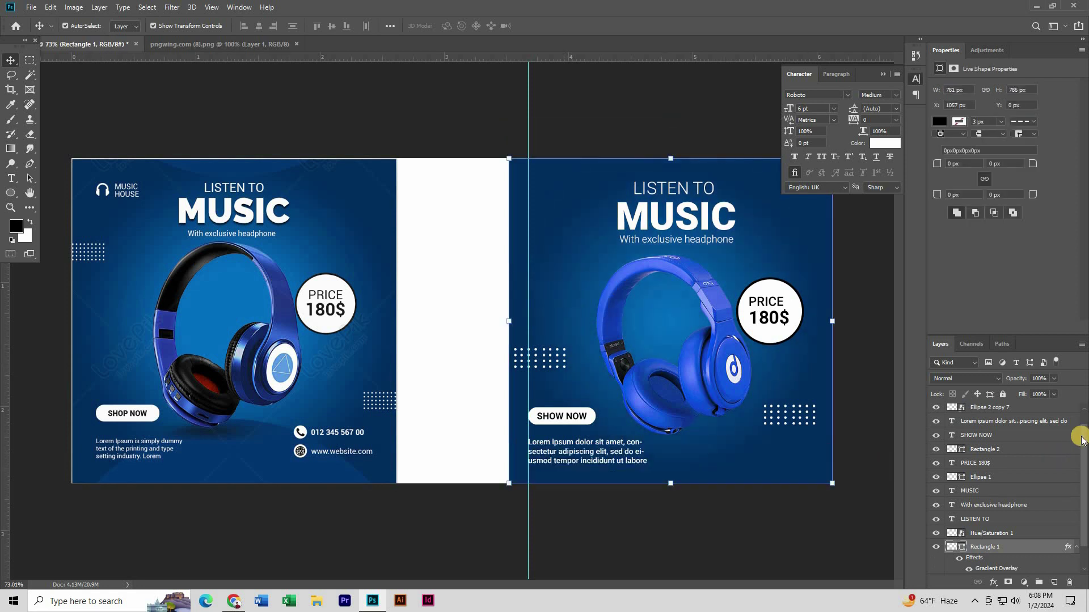
pyautogui.click(1003, 394)
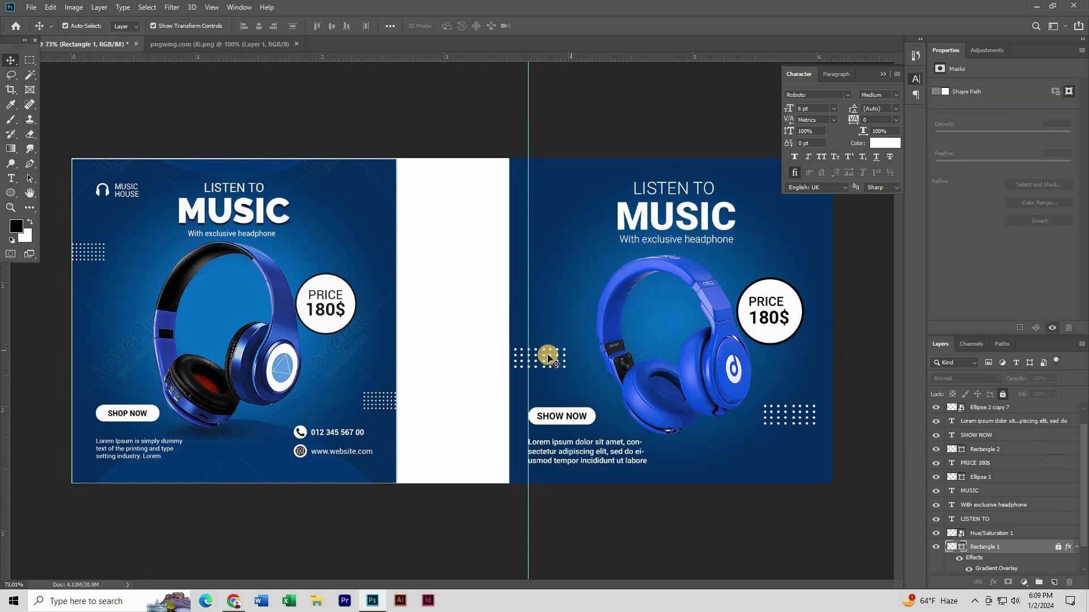
pyautogui.moveTo(543, 357); pyautogui.dragTo(550, 273)
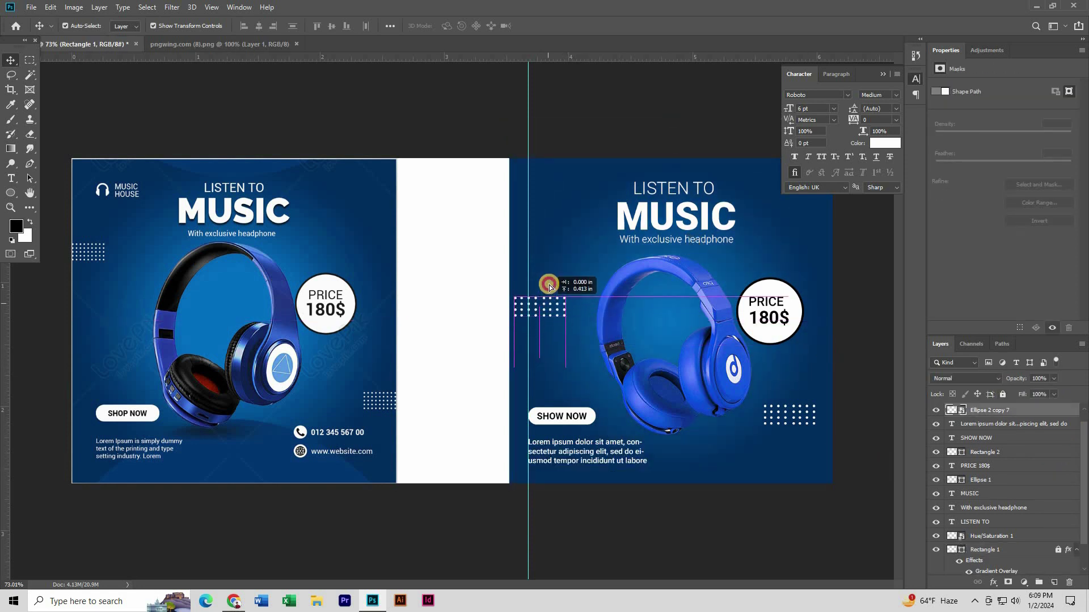
# Place a copy of the dot grid near the banner's lower right.
pyautogui.click(856, 444)
pyautogui.moveTo(795, 415); pyautogui.dragTo(822, 408)
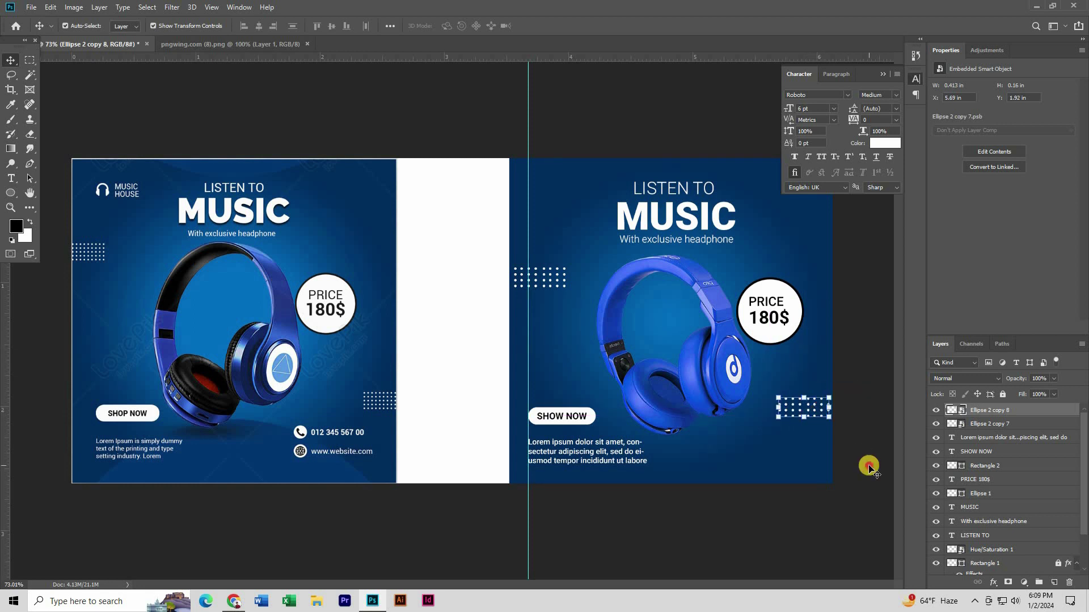
pyautogui.click(845, 468)
pyautogui.scroll(2, 783, 438)
pyautogui.scroll(-3, 780, 431)
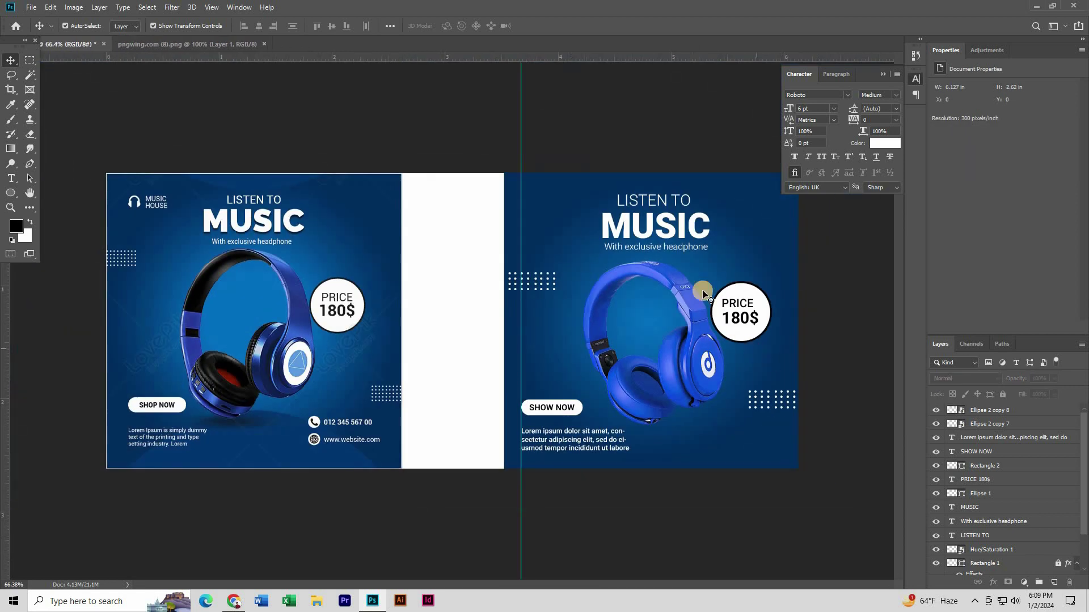
pyautogui.click(696, 326)
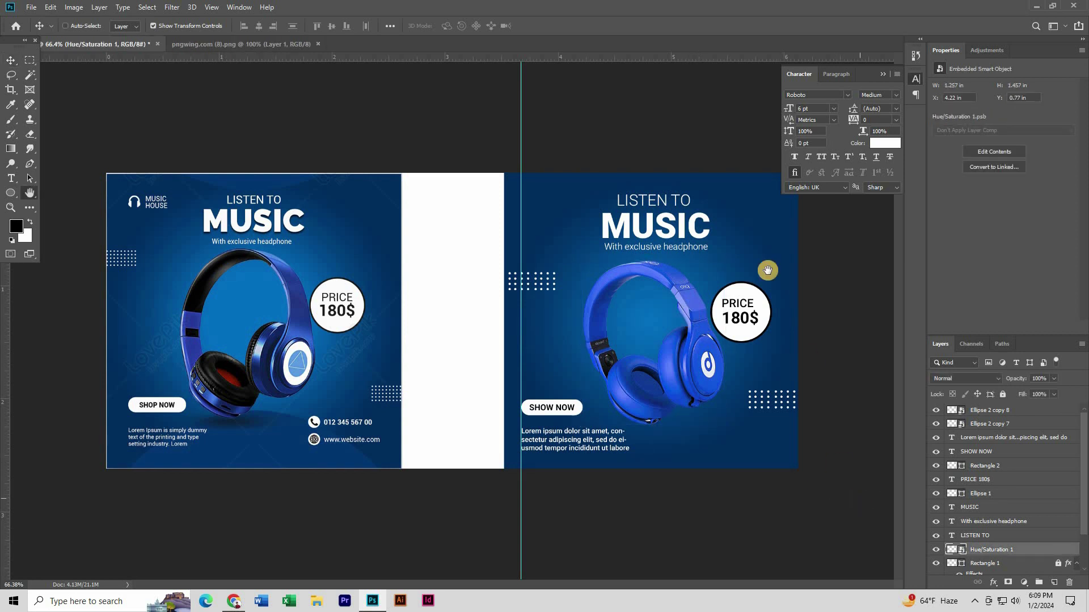
# Deepen the headphone's shadows with a Levels input black point of 23.
pyautogui.click(792, 314)
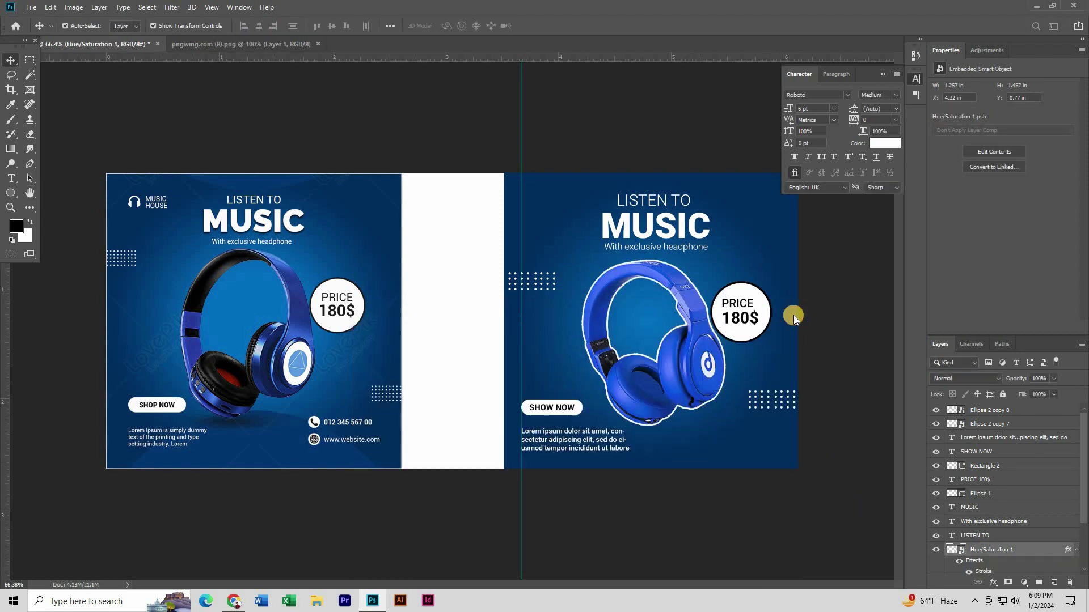
pyautogui.hotkey('ctrl', 'l')
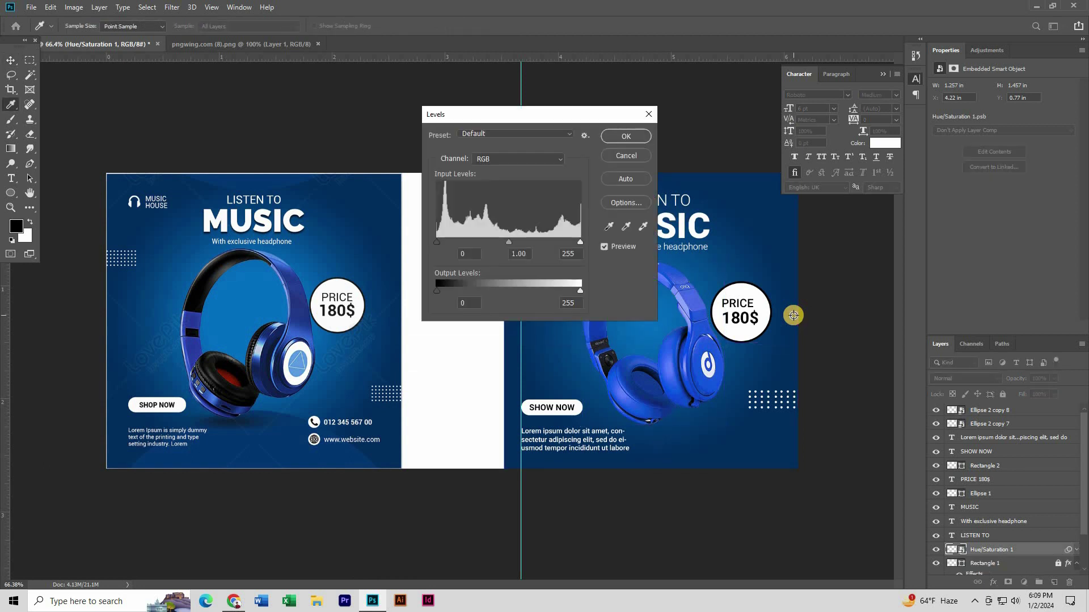
pyautogui.moveTo(550, 115); pyautogui.dragTo(637, 104)
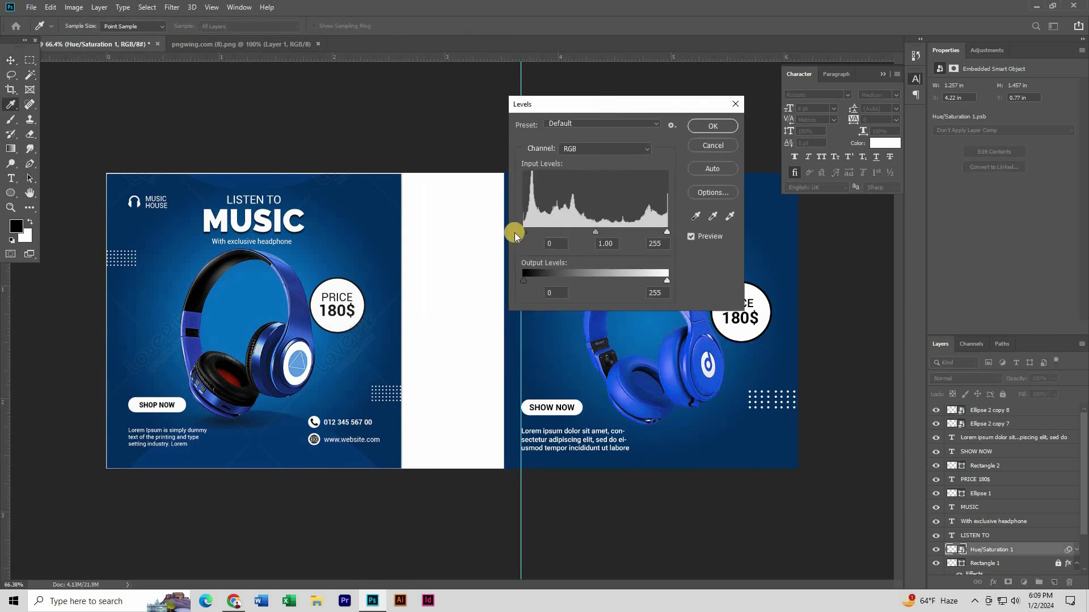
pyautogui.moveTo(529, 235); pyautogui.dragTo(542, 236)
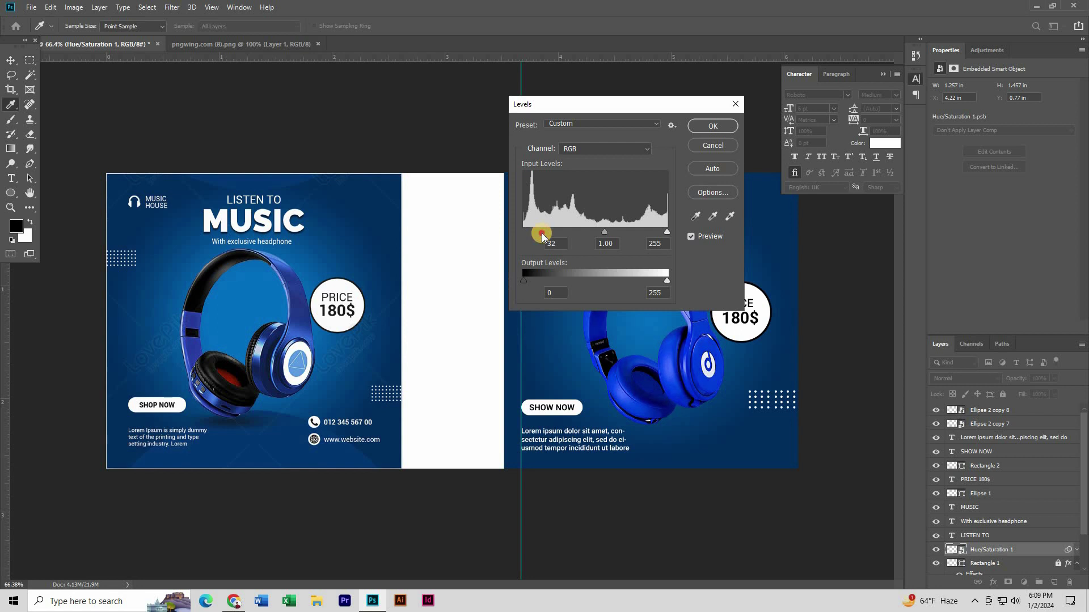
pyautogui.click(712, 126)
# Nudge the headphone slightly lower into place.
pyautogui.scroll(3, 658, 438)
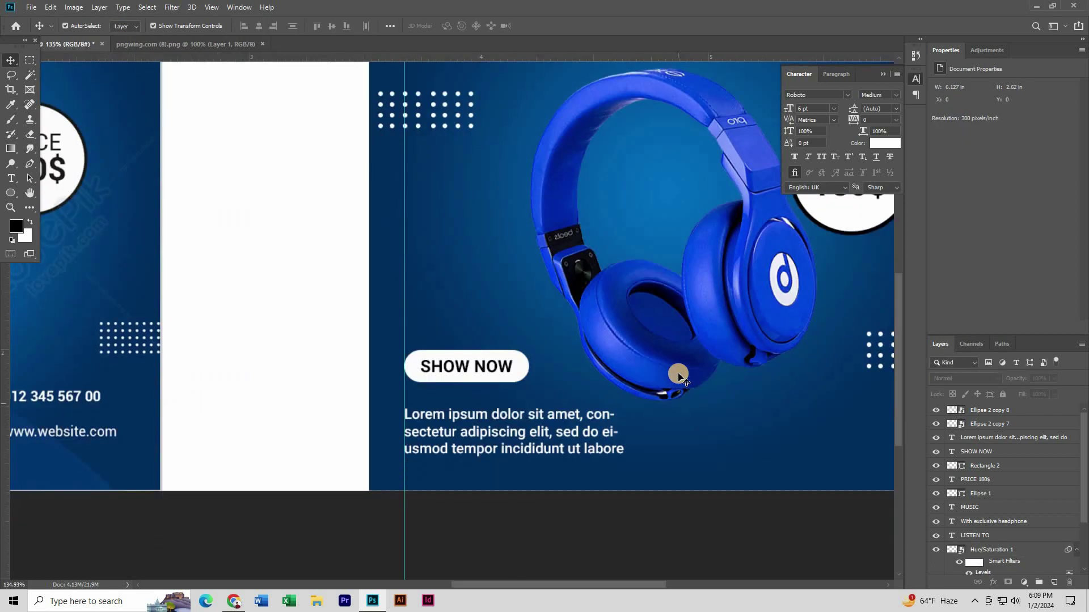
pyautogui.scroll(-3, 651, 373)
pyautogui.moveTo(736, 378); pyautogui.dragTo(737, 388)
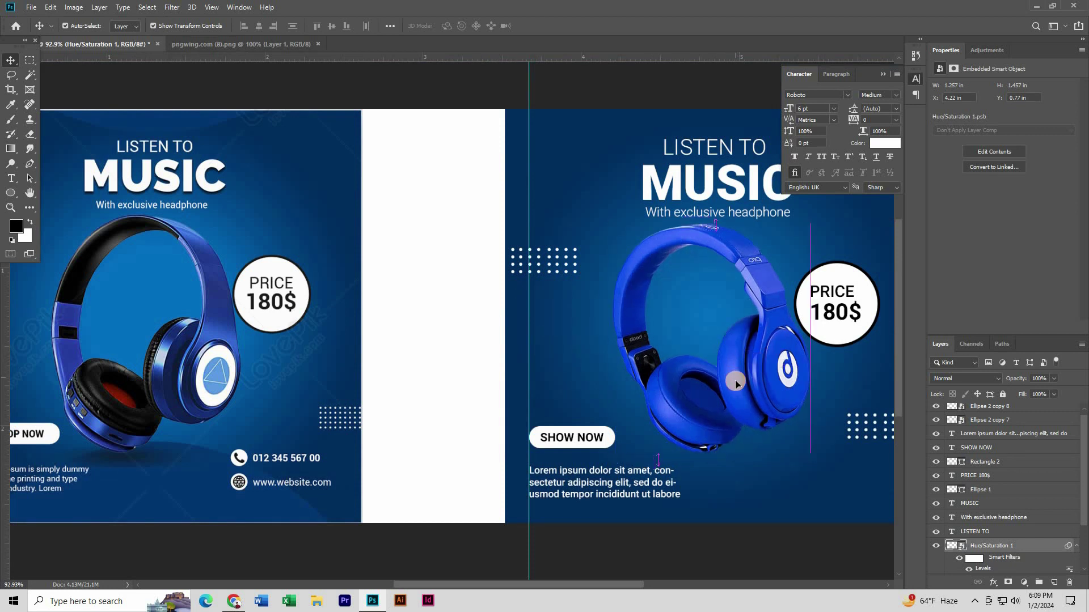
pyautogui.scroll(-2, 652, 351)
# Draw a large circle and move it mostly above the banner.
pyautogui.click(652, 167)
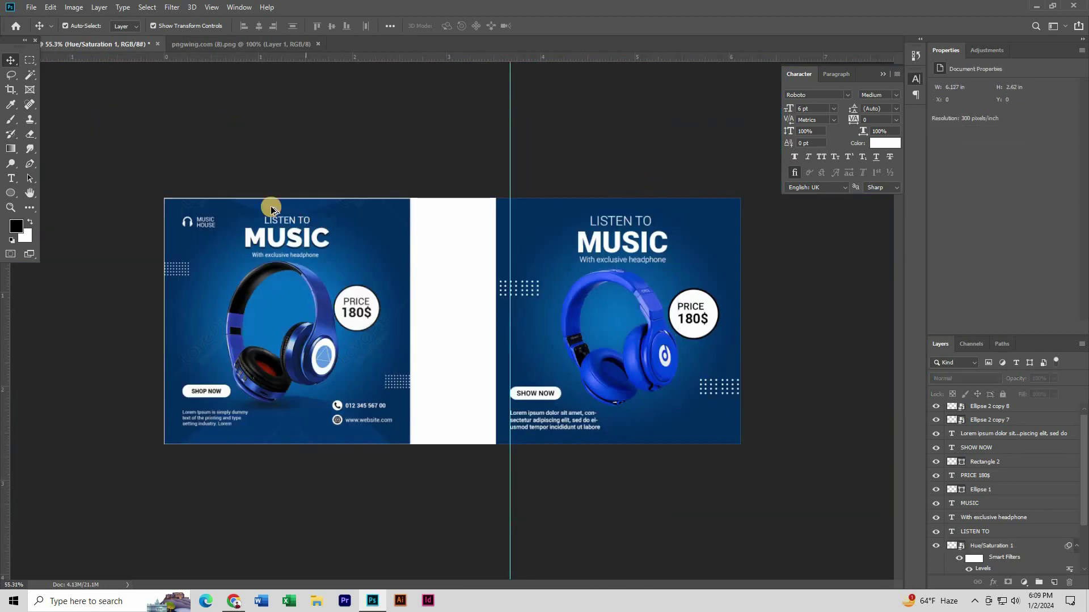
pyautogui.scroll(-1, 581, 263)
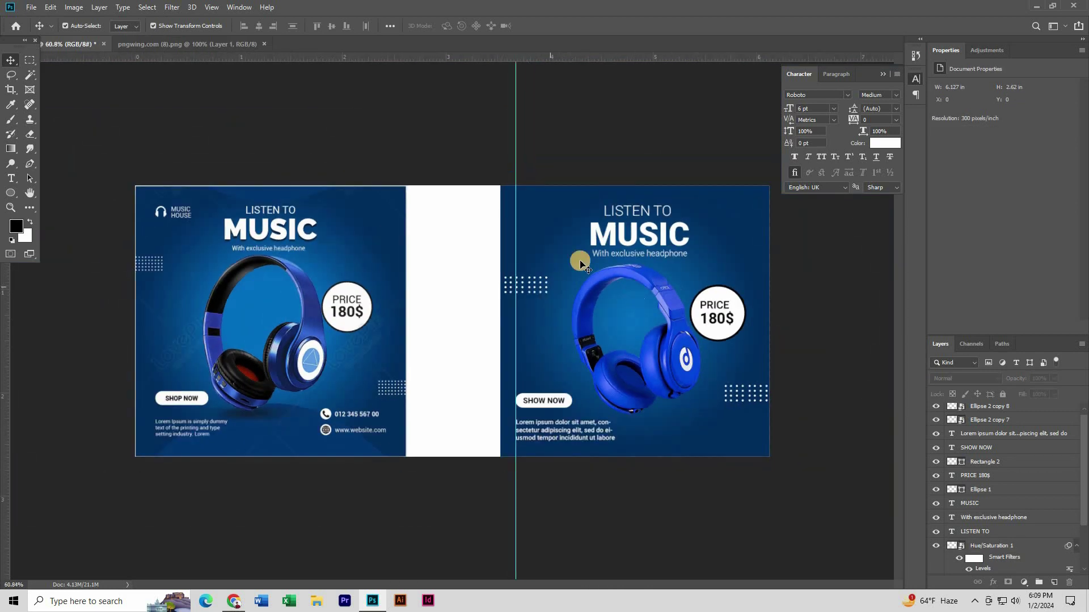
pyautogui.click(11, 193)
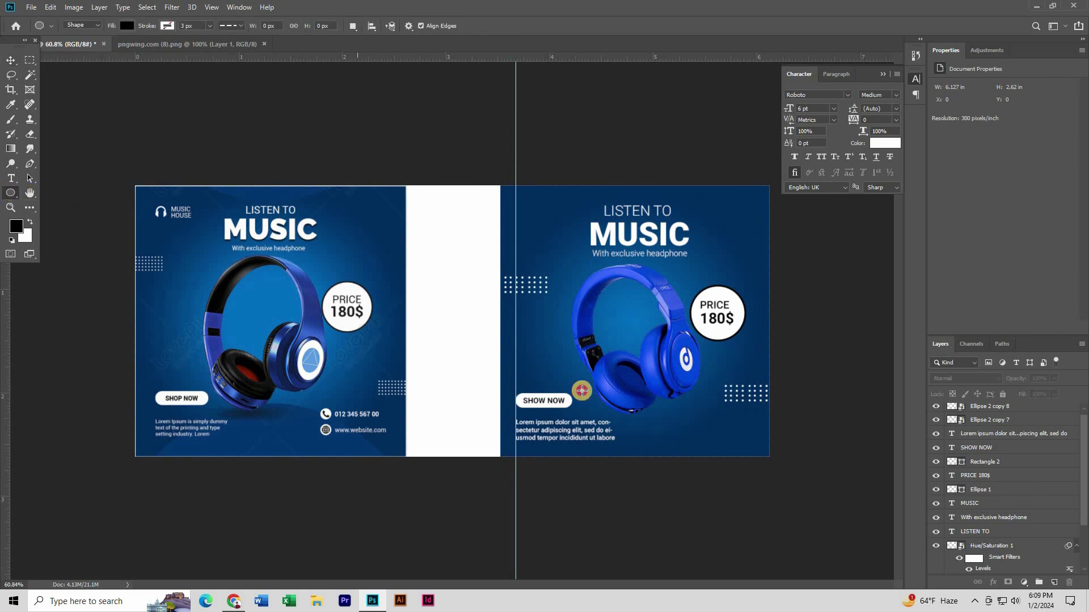
pyautogui.moveTo(592, 474); pyautogui.dragTo(357, 238)
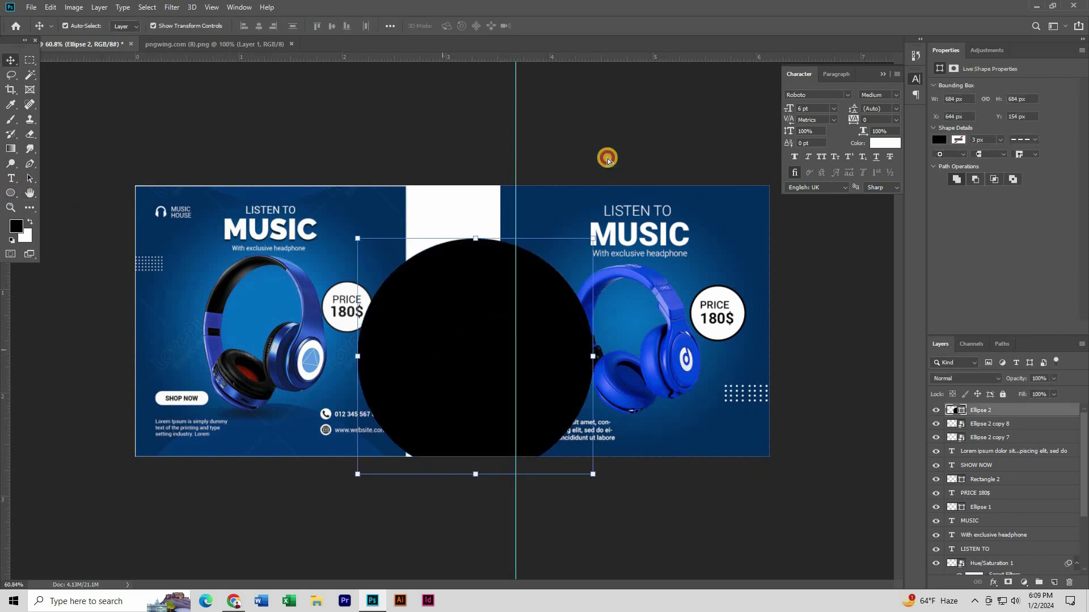
pyautogui.moveTo(607, 160); pyautogui.dragTo(606, 74)
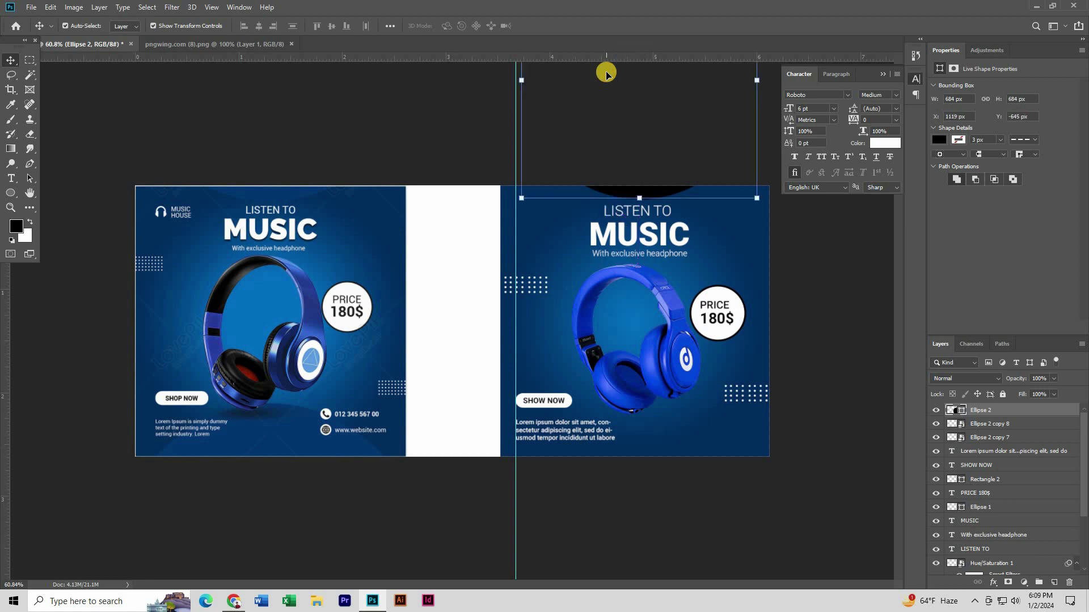
# Fill the circle with the banner blue sampled by eyedropper.
pyautogui.press('i')
pyautogui.click(254, 191)
pyautogui.press('v')
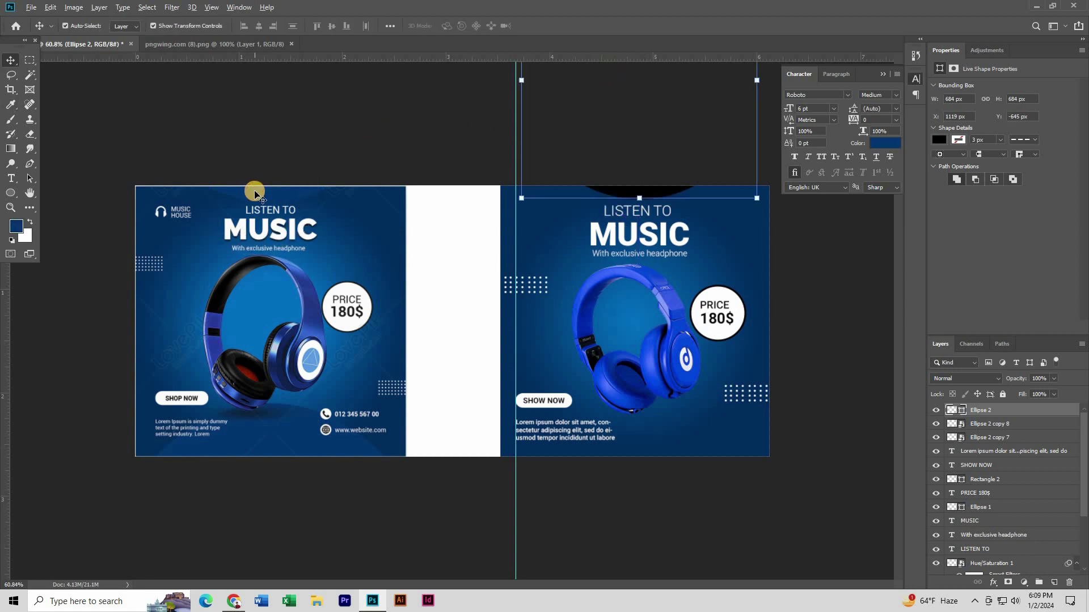
pyautogui.click(470, 123)
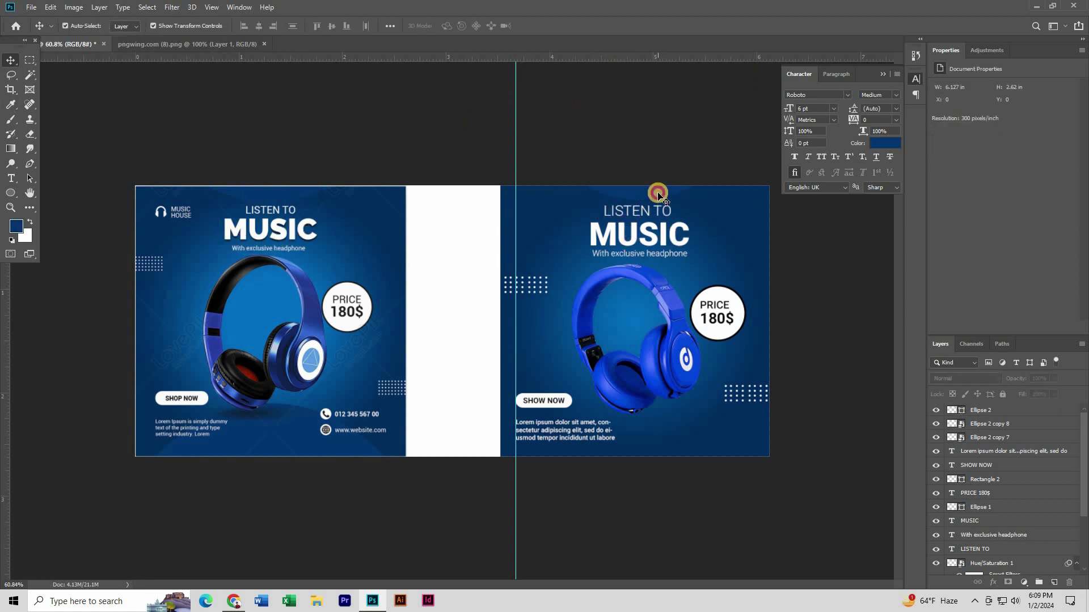
pyautogui.click(658, 194)
# Duplicate the circle downward and place the copy just above Layer 1.
pyautogui.moveTo(662, 218)
pyautogui.mouseDown()
pyautogui.moveTo(674, 608)
pyautogui.moveTo(649, 197)
pyautogui.moveTo(656, 459)
pyautogui.mouseUp()
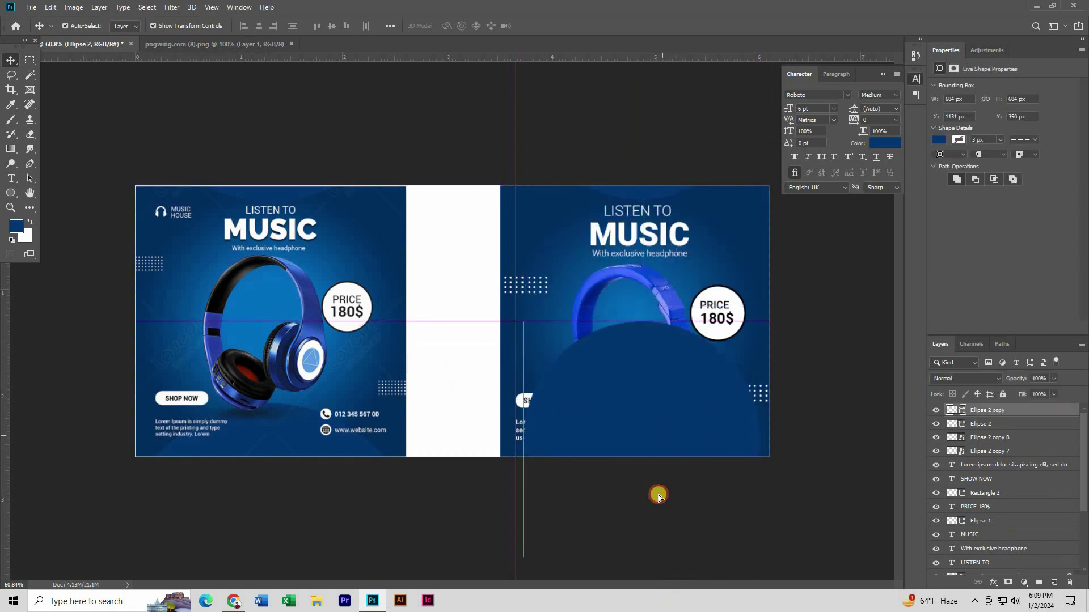
pyautogui.moveTo(657, 459)
pyautogui.mouseDown()
pyautogui.moveTo(656, 472)
pyautogui.moveTo(671, 437)
pyautogui.mouseUp()
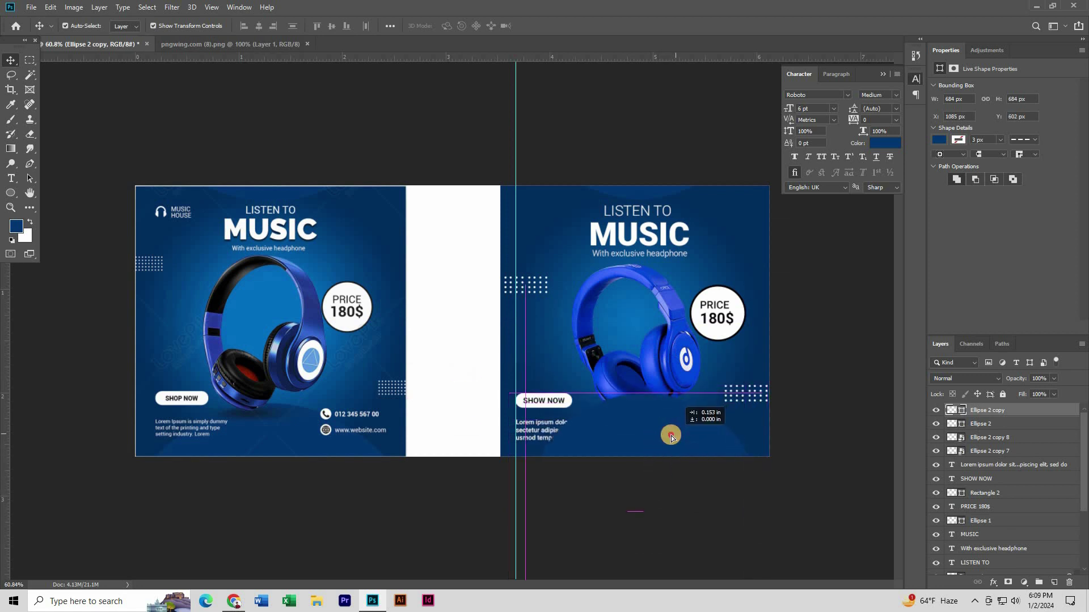
pyautogui.hotkey('ctrl', 'shift', '[')
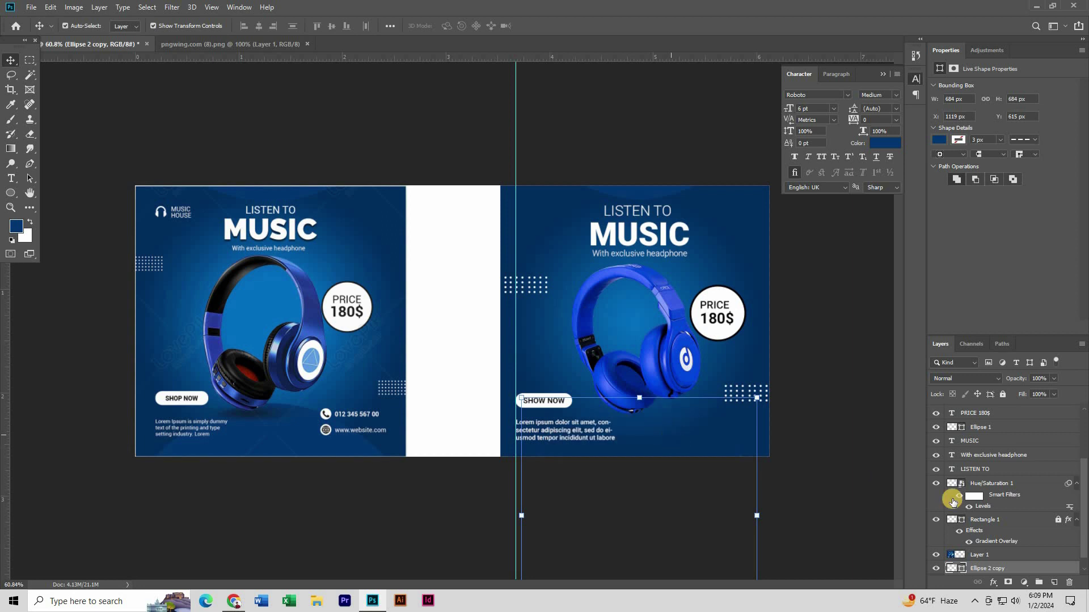
pyautogui.moveTo(1009, 554); pyautogui.dragTo(1019, 510)
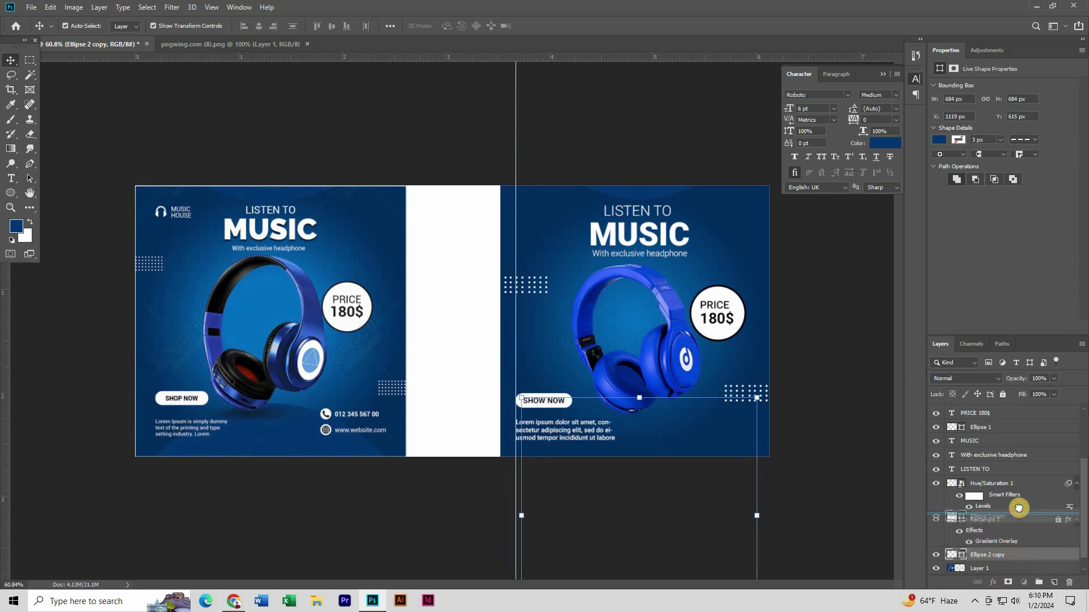
pyautogui.click(626, 462)
# Fine-tune the circle copy's position with the whole banner in view.
pyautogui.hotkey('ctrl', '0')
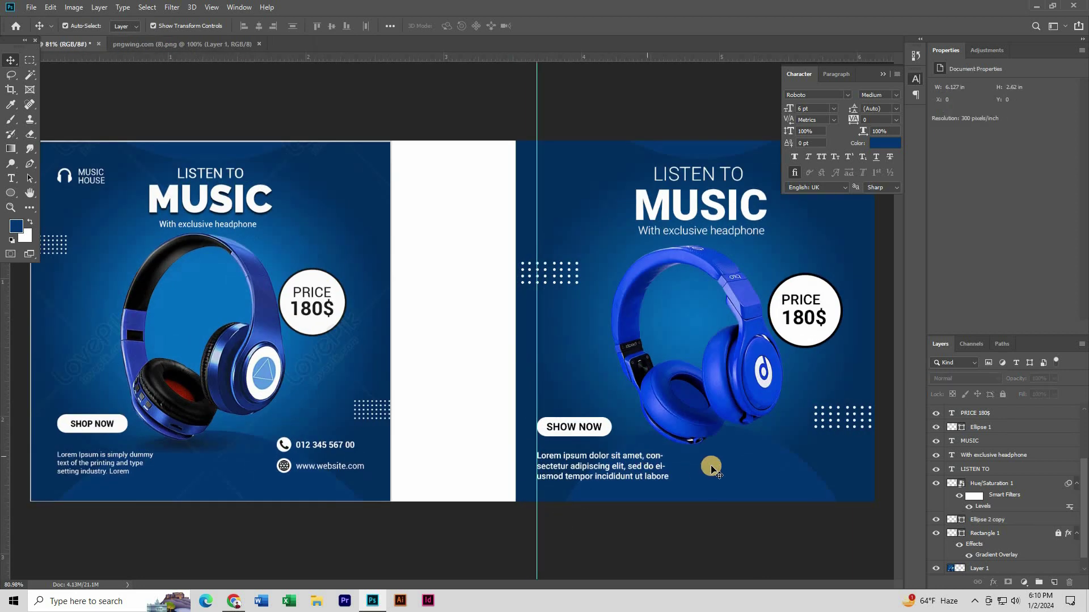
pyautogui.click(737, 481)
pyautogui.moveTo(644, 377); pyautogui.dragTo(644, 378)
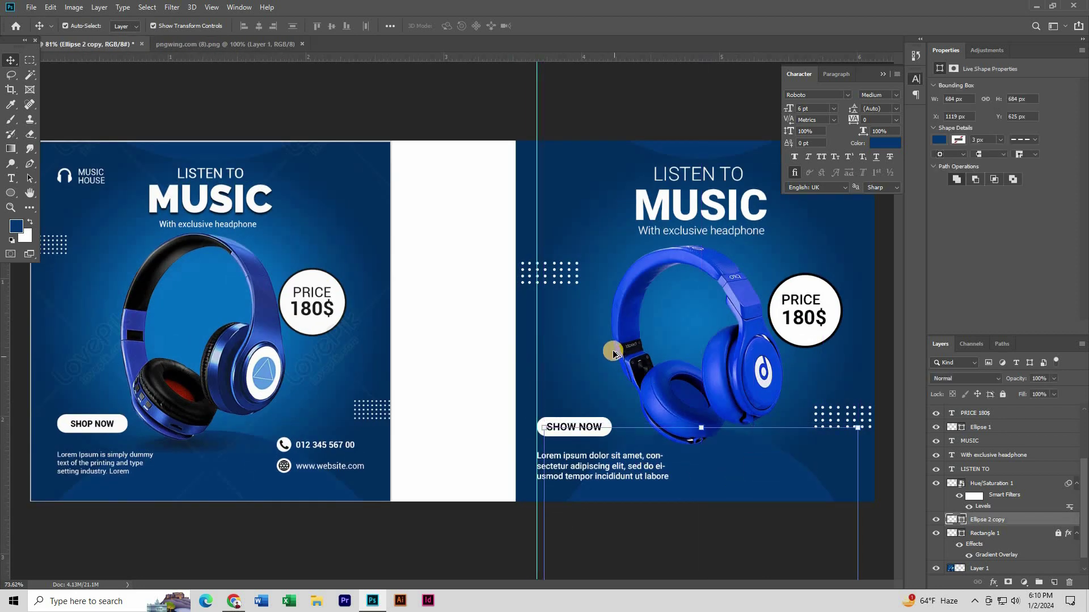
pyautogui.hotkey('ctrl', '-')
pyautogui.hotkey('ctrl', '-')
pyautogui.click(715, 397)
pyautogui.hotkey('ctrl', '0')
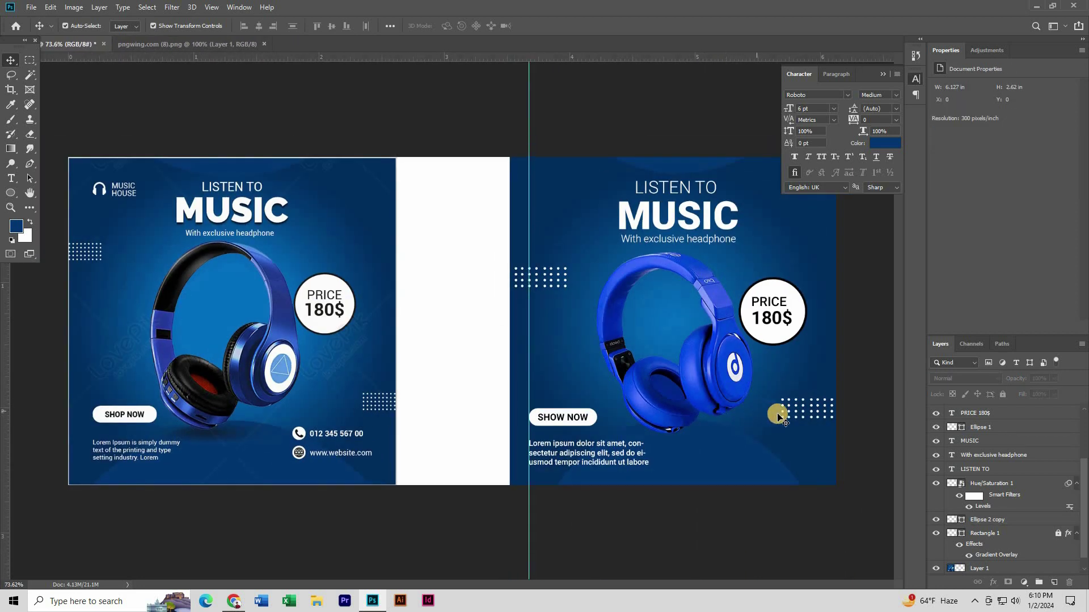
# Raise the right dot grid slightly.
pyautogui.moveTo(796, 414); pyautogui.dragTo(796, 403)
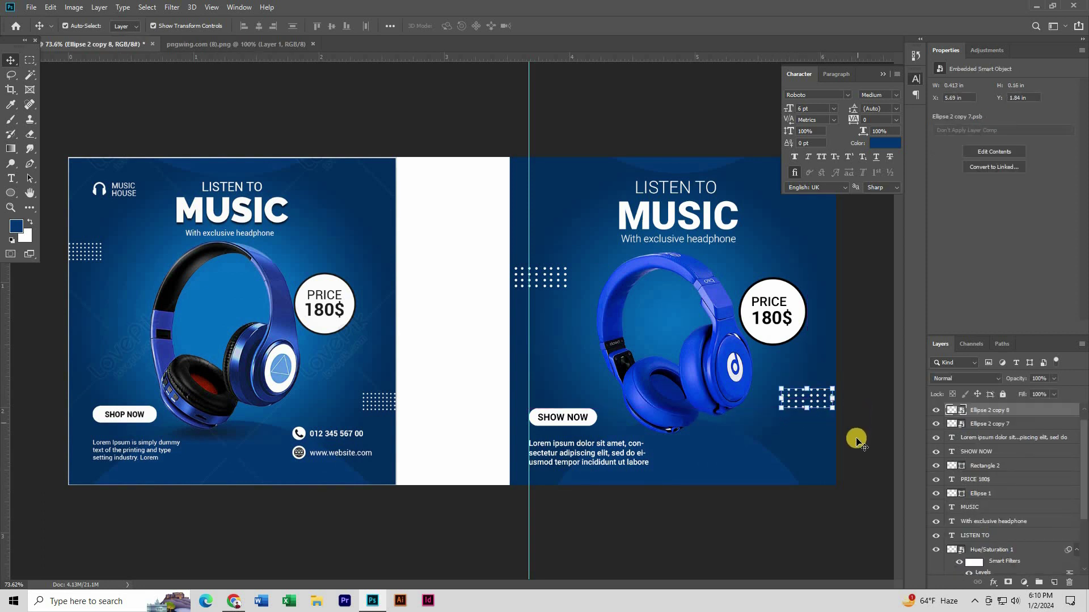
pyautogui.click(825, 440)
pyautogui.keyDown('alt'); pyautogui.scroll(2, 738, 416); pyautogui.keyUp('alt')
pyautogui.moveTo(635, 418)
pyautogui.mouseDown()
pyautogui.moveTo(652, 389)
pyautogui.moveTo(626, 341)
pyautogui.mouseUp()
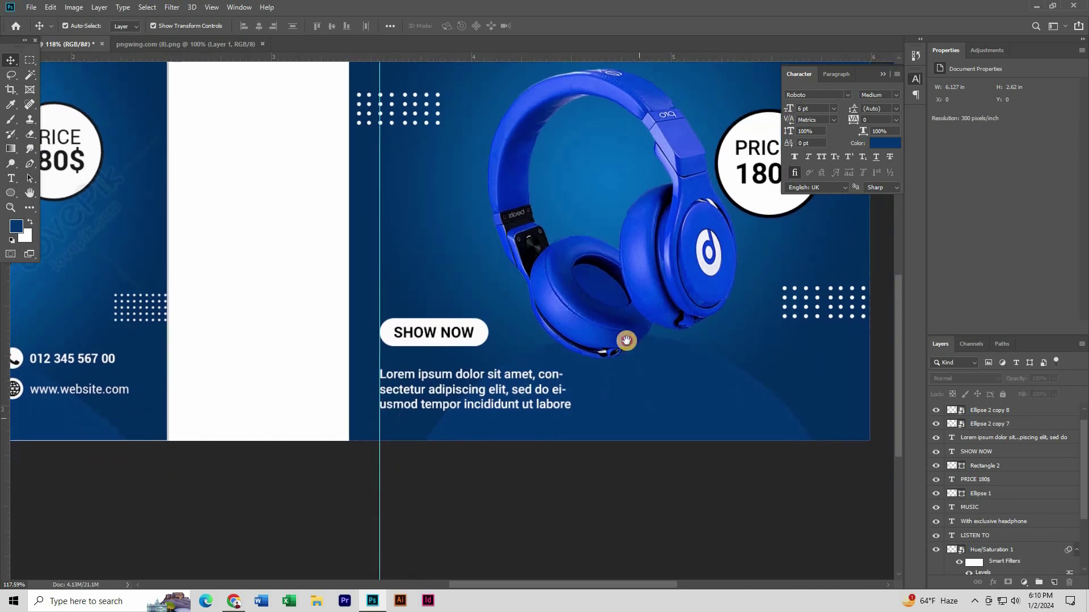
pyautogui.hscroll(-2, 626, 340)
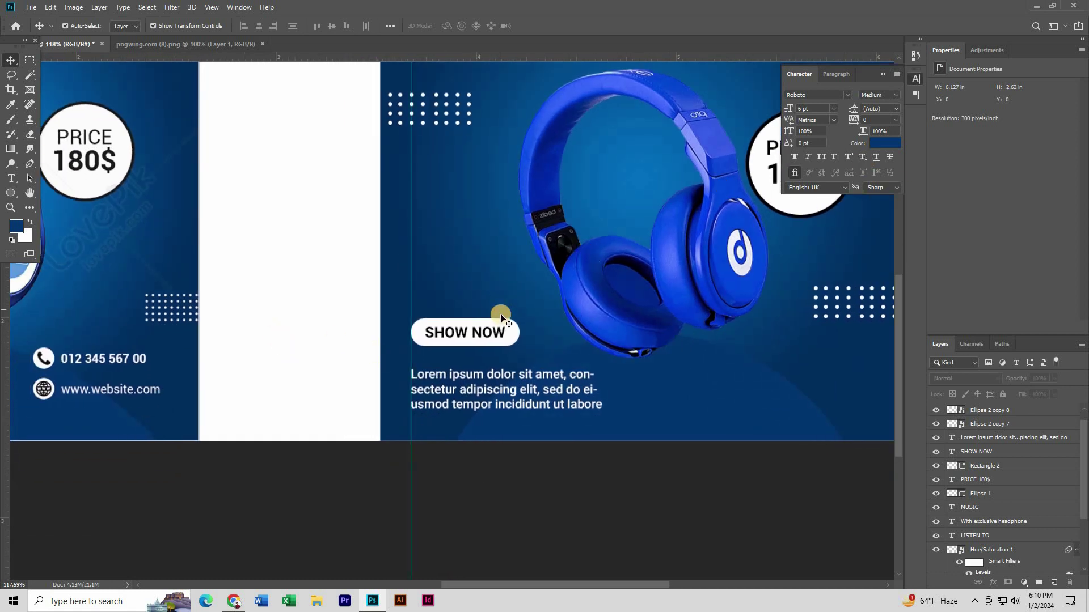
pyautogui.keyDown('alt'); pyautogui.scroll(-2, 651, 352); pyautogui.keyUp('alt')
pyautogui.keyDown('alt'); pyautogui.scroll(2, 663, 390); pyautogui.keyUp('alt')
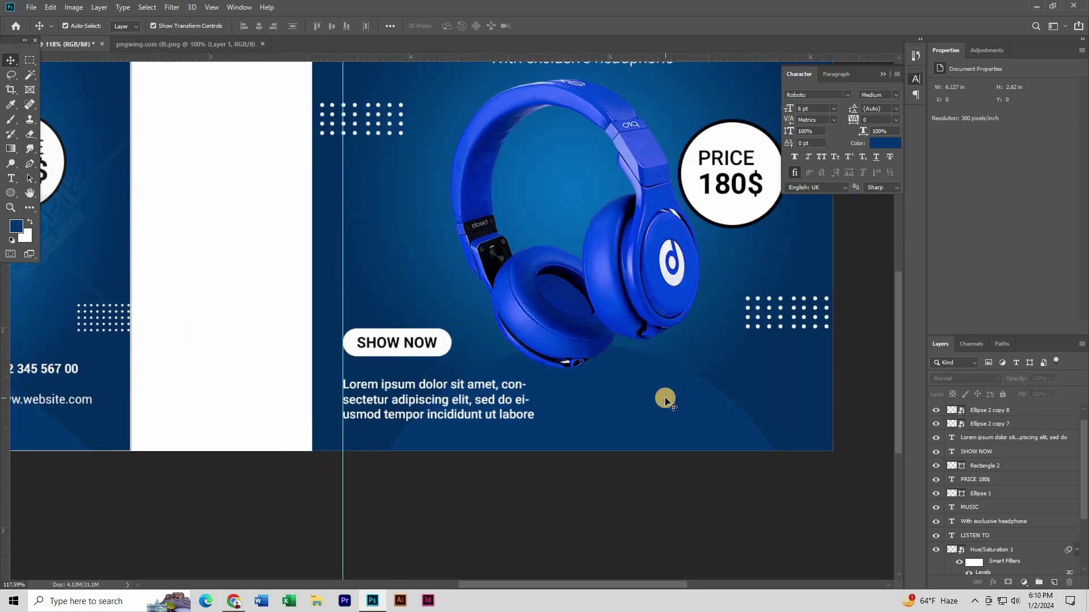
# Shrink a circle copy into a small white dot under the headphone earcup.
pyautogui.moveTo(665, 399)
pyautogui.mouseDown()
pyautogui.moveTo(588, 270)
pyautogui.moveTo(596, 384)
pyautogui.mouseUp()
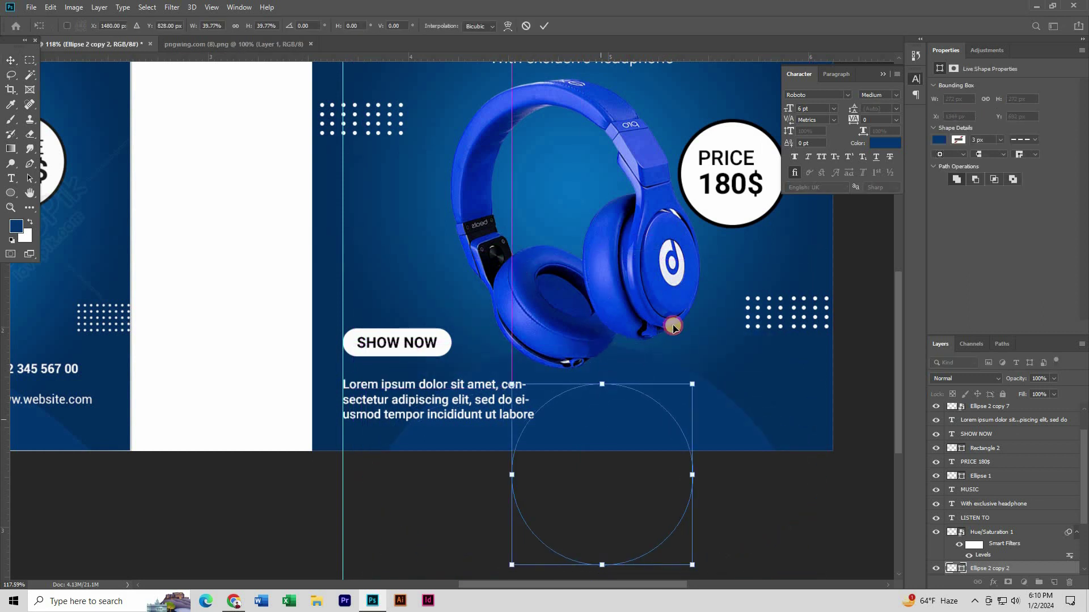
pyautogui.moveTo(673, 328)
pyautogui.mouseDown()
pyautogui.moveTo(751, 303)
pyautogui.moveTo(698, 351)
pyautogui.mouseUp()
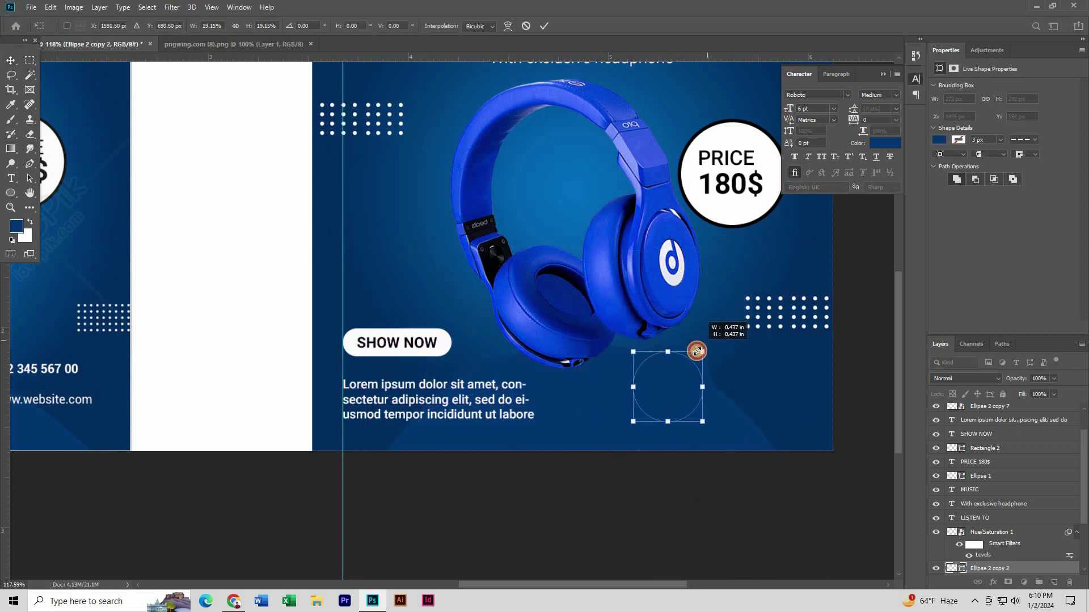
pyautogui.press('Return')
pyautogui.hotkey('ctrl', 'BackSpace')
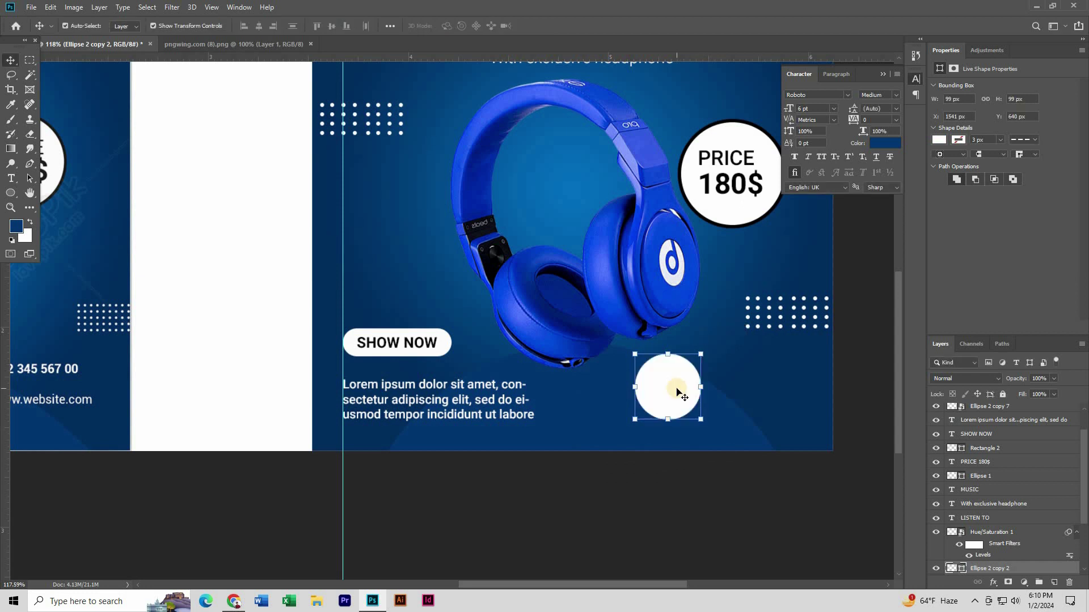
pyautogui.moveTo(683, 366); pyautogui.dragTo(657, 385)
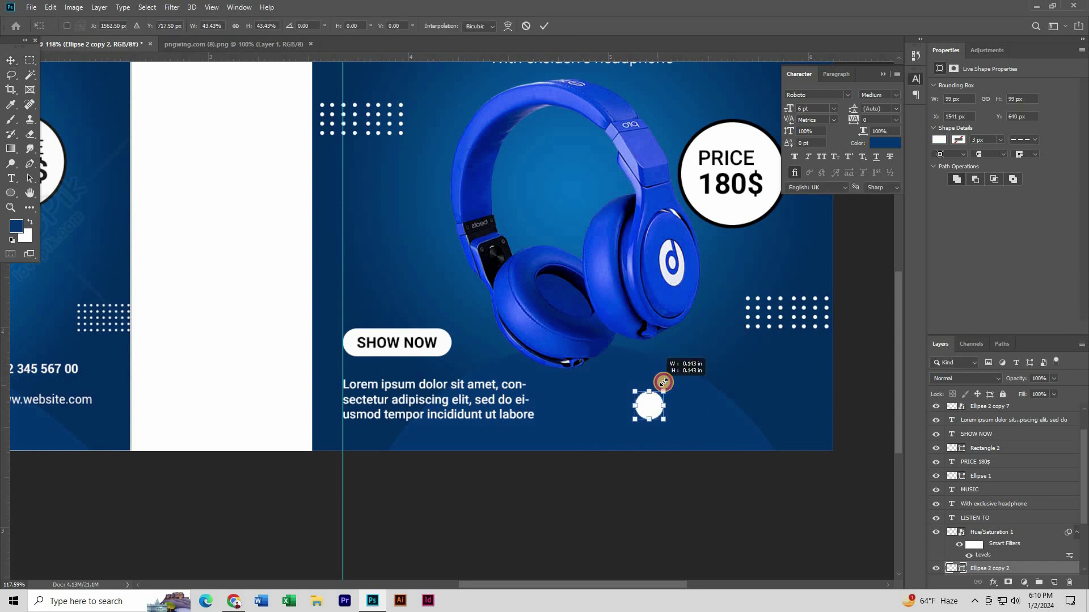
pyautogui.press('Return')
# Duplicate the white dot directly below, giving two stacked 51 px dots.
pyautogui.moveTo(573, 445); pyautogui.dragTo(701, 451)
pyautogui.moveTo(759, 395)
pyautogui.mouseDown()
pyautogui.moveTo(760, 385)
pyautogui.moveTo(764, 434)
pyautogui.moveTo(760, 426)
pyautogui.mouseUp()
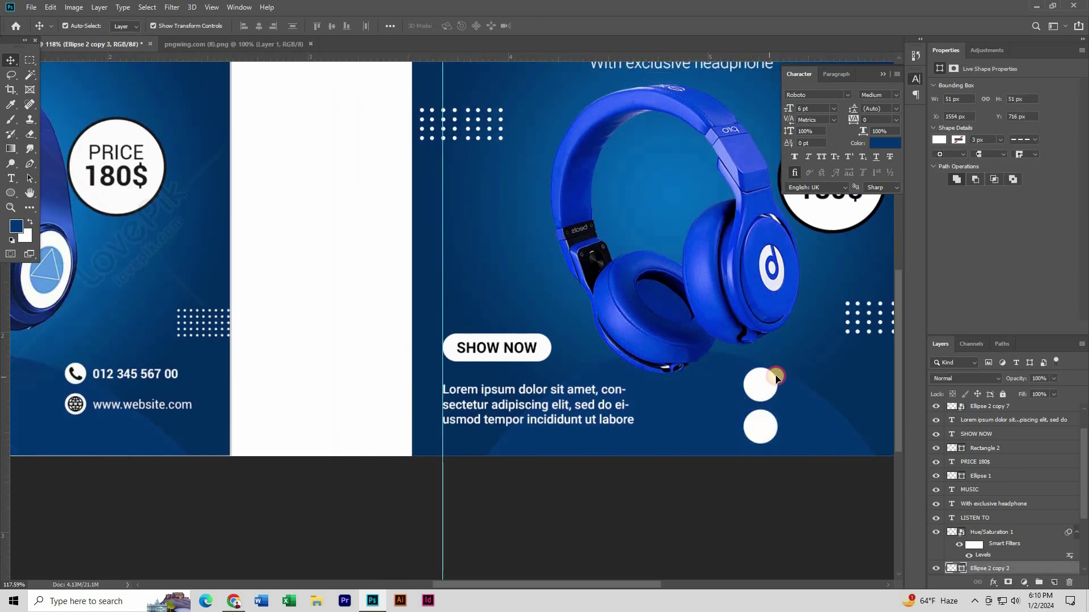
pyautogui.hotkey('ctrl', 't')
pyautogui.press('Return')
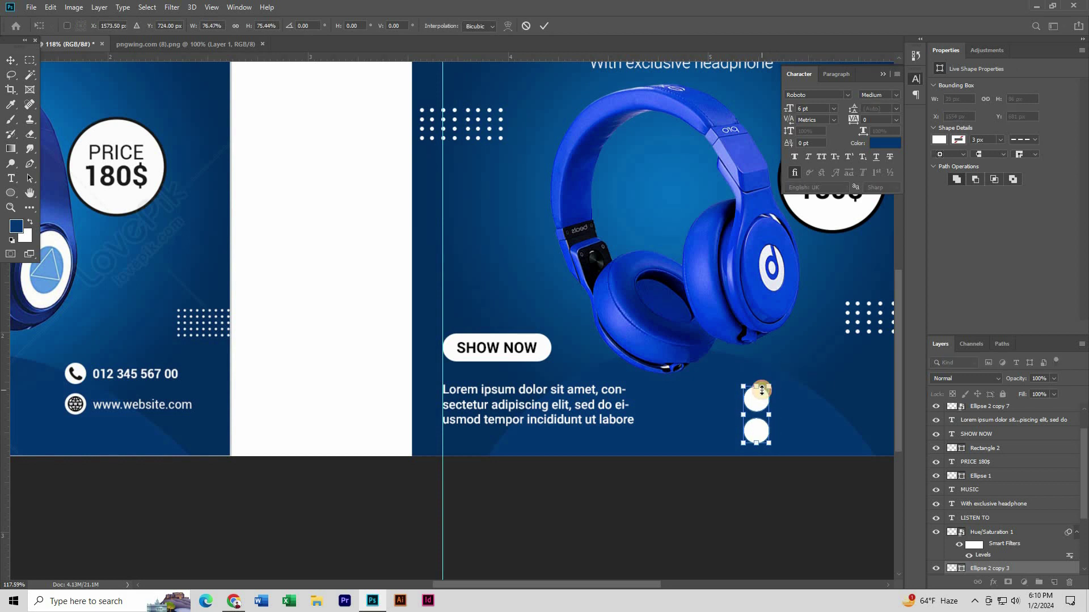
pyautogui.scroll(3, 760, 389)
# Copy the Lorem ipsum text beside the upper white dot and begin retyping it as a phone number.
pyautogui.click(212, 407)
pyautogui.moveTo(213, 406); pyautogui.dragTo(648, 398)
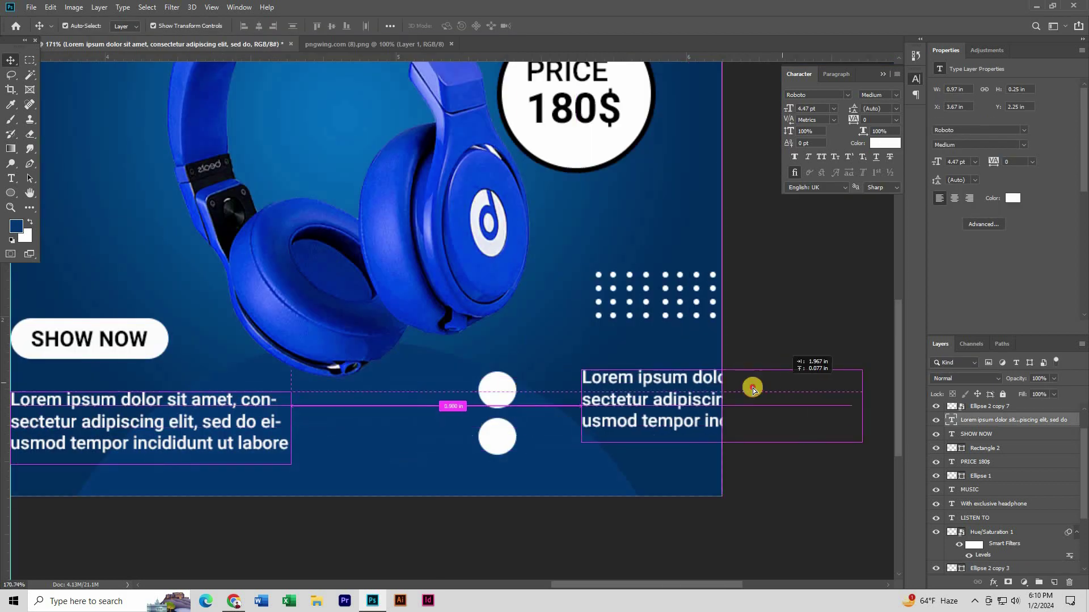
pyautogui.scroll(2, 648, 399)
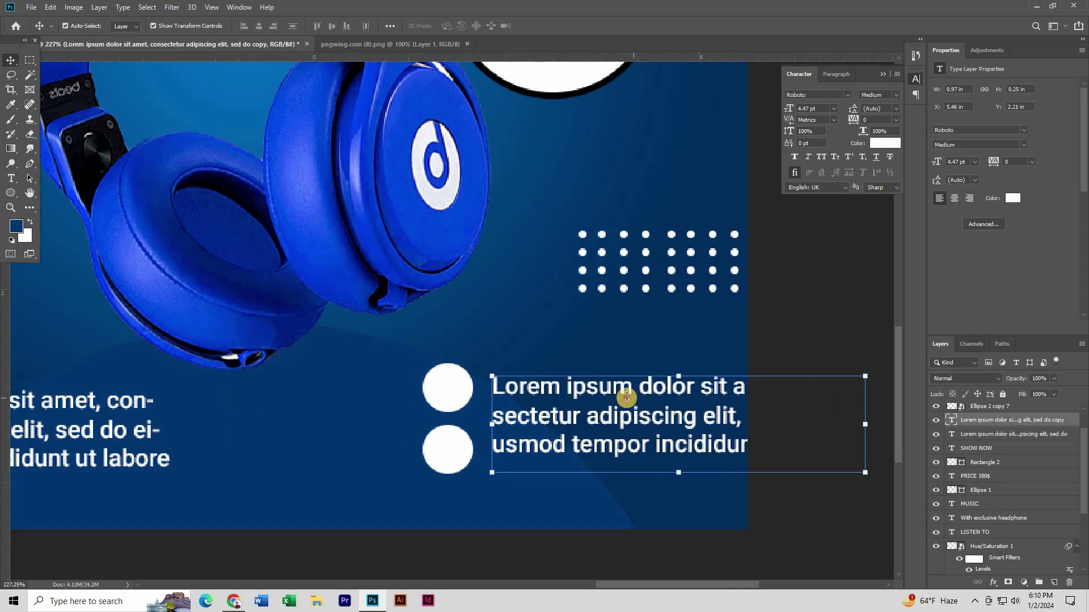
pyautogui.doubleClick(627, 397)
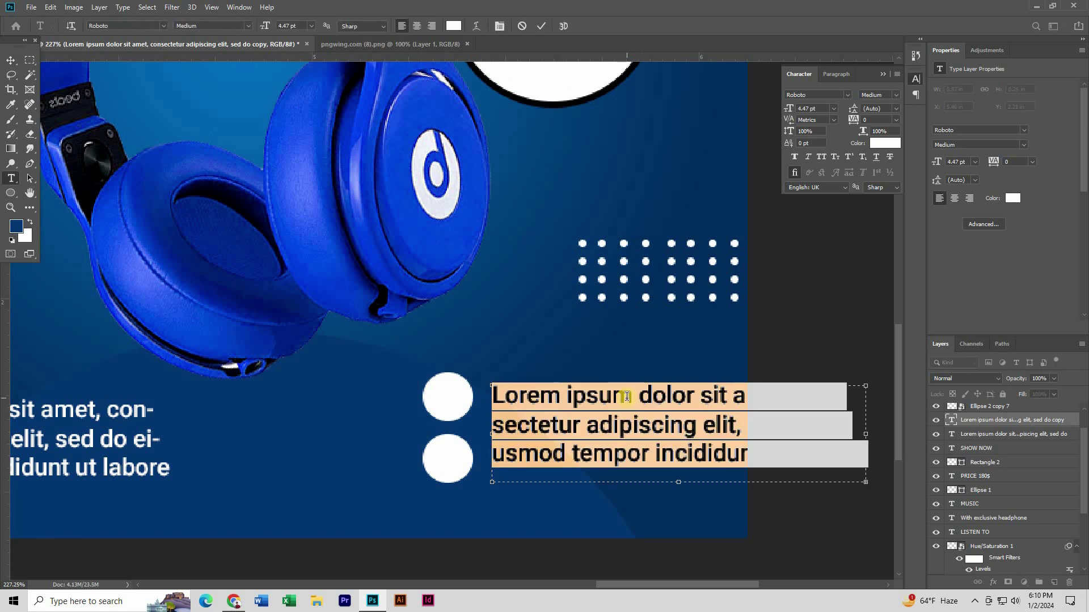
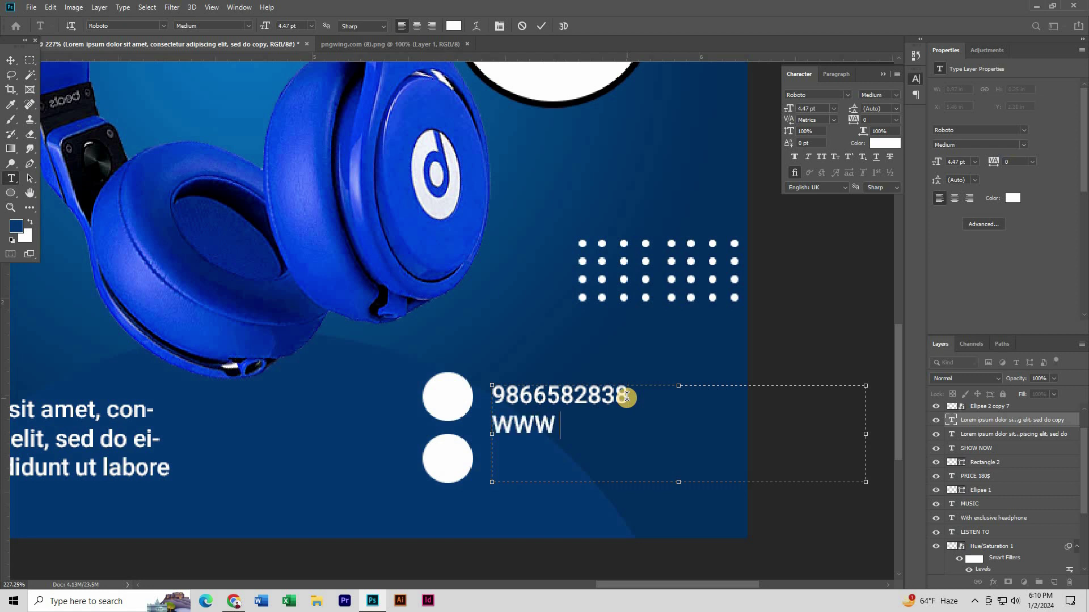
# Replace the uppercase WWW with the lowercase website address and resize the contact text box.
pyautogui.press('BackSpace')
pyautogui.press('BackSpace')
pyautogui.press('BackSpace')
pyautogui.write('www.sagarany')
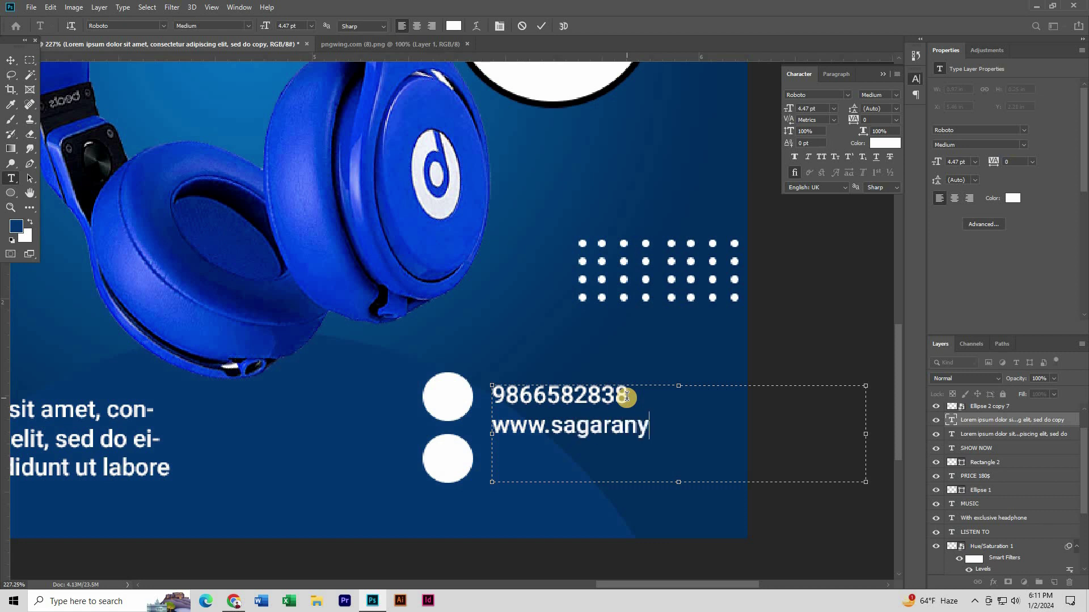
pyautogui.write('thingt.com')
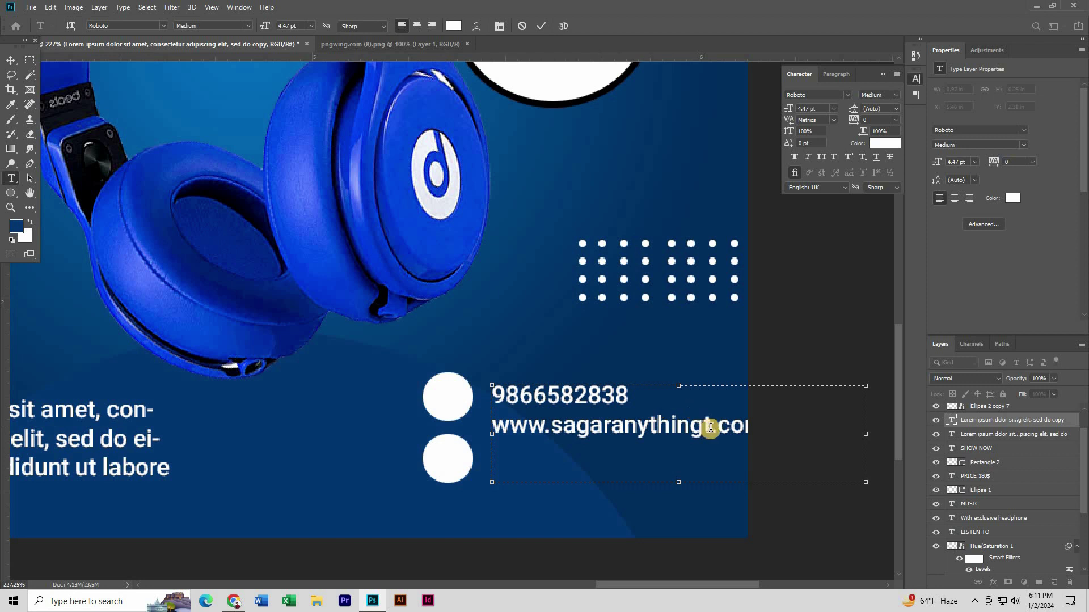
pyautogui.press('BackSpace')
pyautogui.write('g')
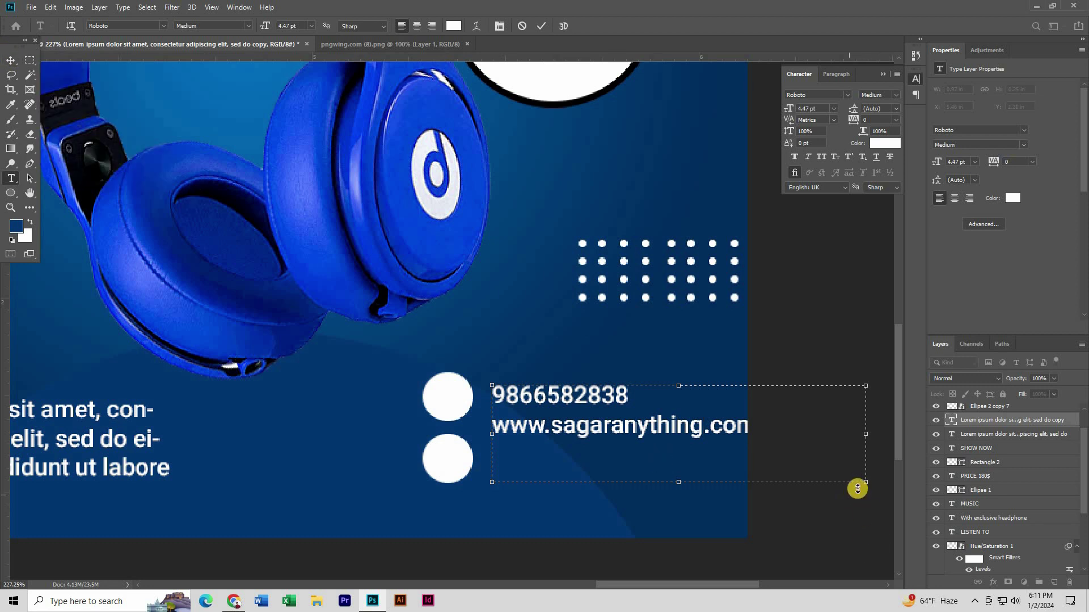
pyautogui.moveTo(866, 482)
pyautogui.mouseDown()
pyautogui.moveTo(773, 454)
pyautogui.moveTo(599, 432)
pyautogui.mouseUp()
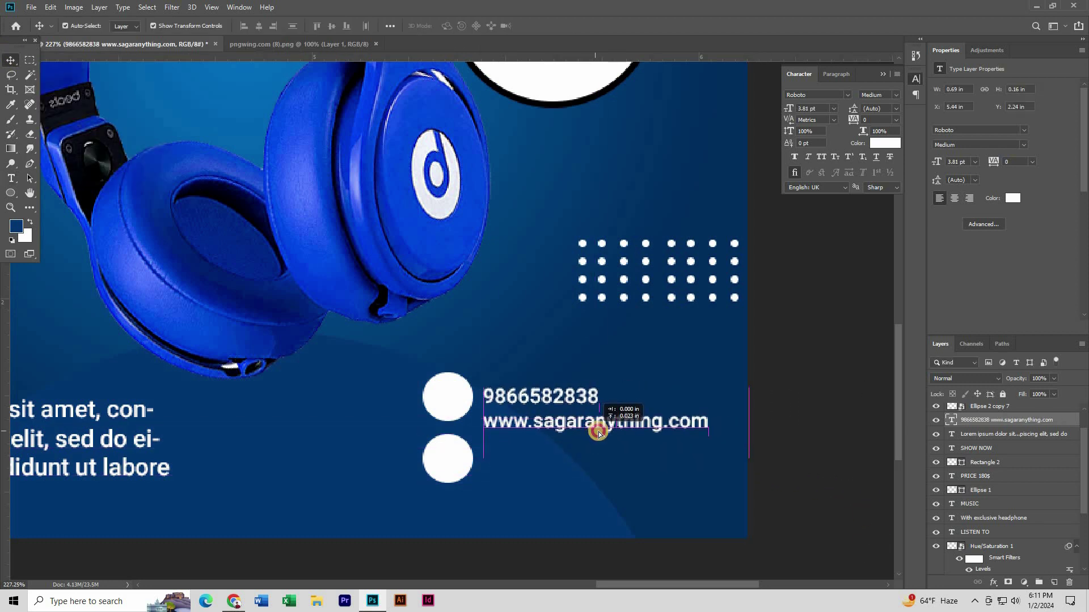
pyautogui.press('t')
pyautogui.click(587, 428)
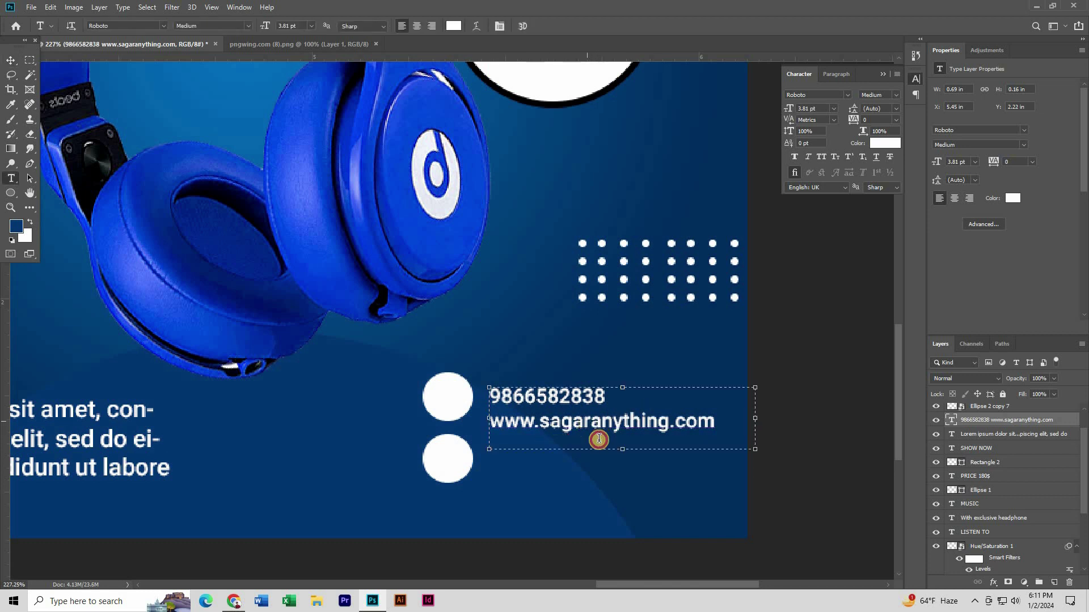
pyautogui.moveTo(619, 485); pyautogui.dragTo(619, 496)
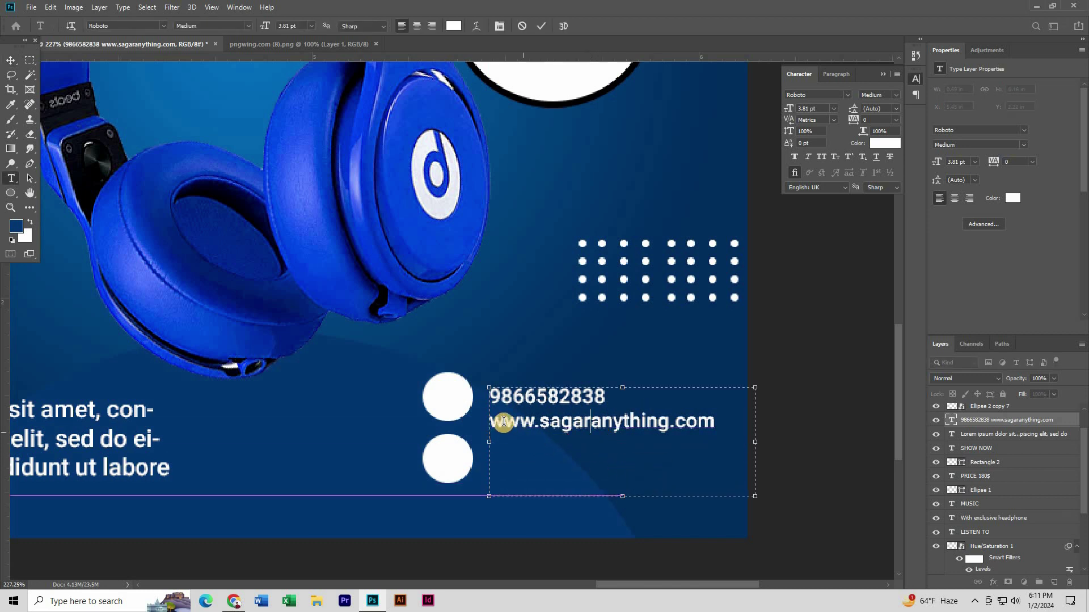
# Set the leading of both contact lines to 12 pt and fit both banners in view.
pyautogui.hotkey('ctrl', 'a')
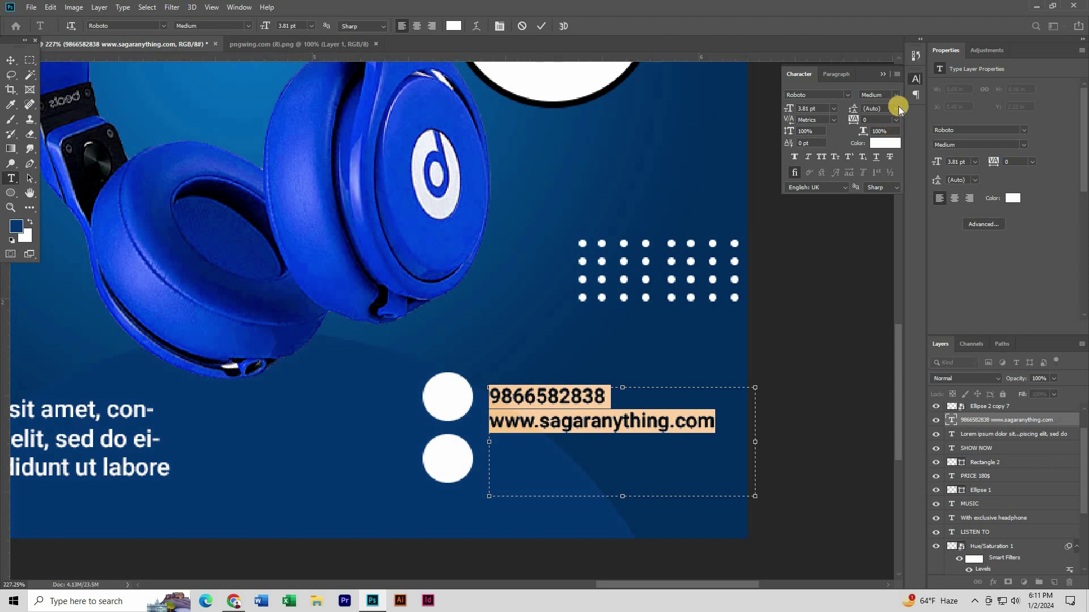
pyautogui.click(896, 109)
pyautogui.click(885, 164)
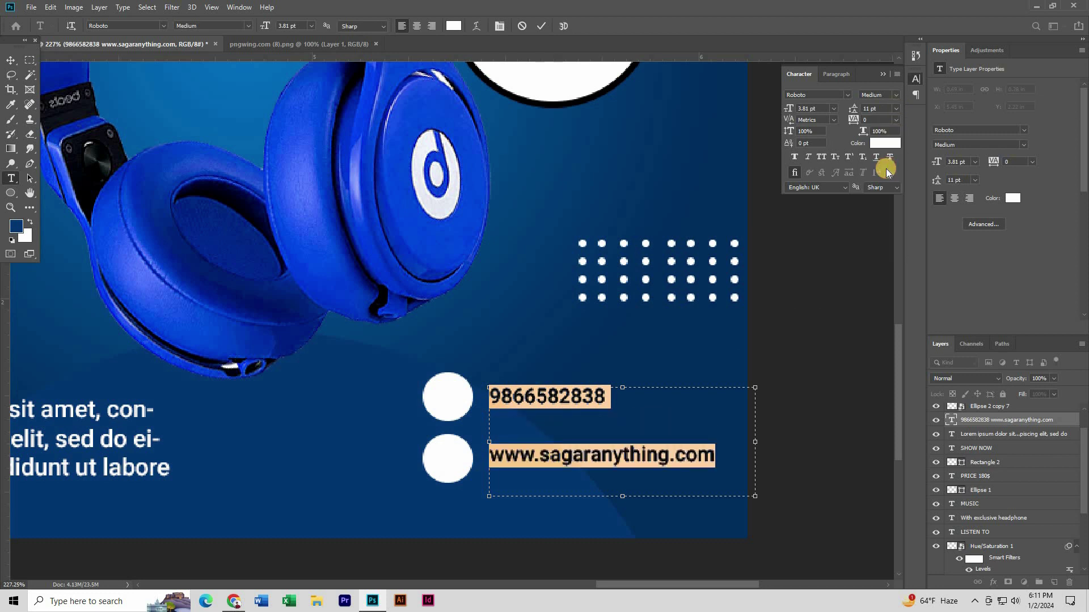
pyautogui.click(881, 131)
pyautogui.scroll(1, 886, 108)
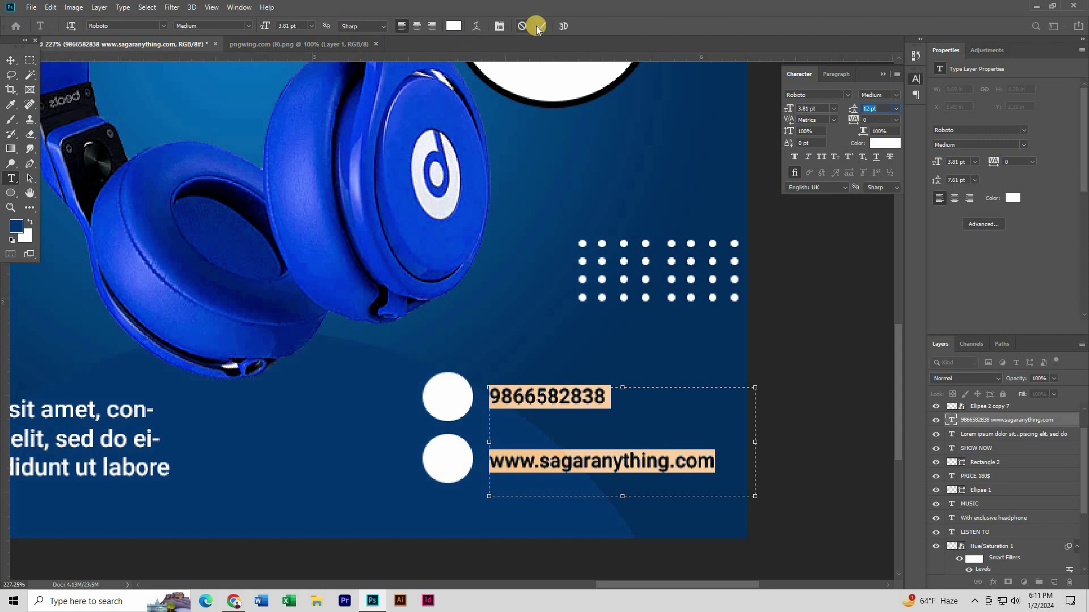
pyautogui.click(693, 365)
pyautogui.hotkey('ctrl', '0')
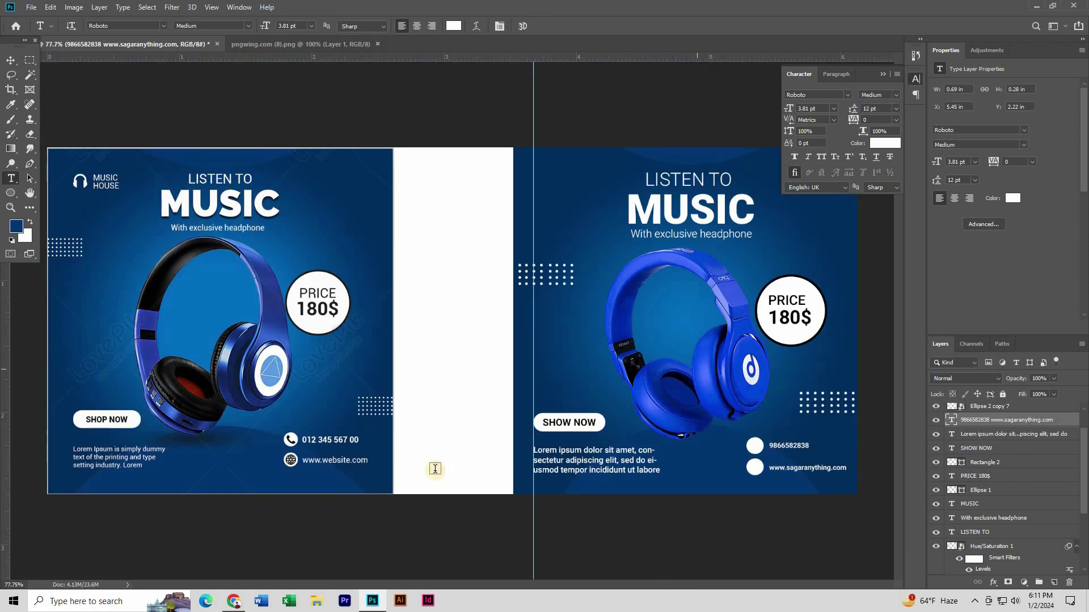
# Move the lower white contact circle down toward the website line.
pyautogui.scroll(1, 819, 493)
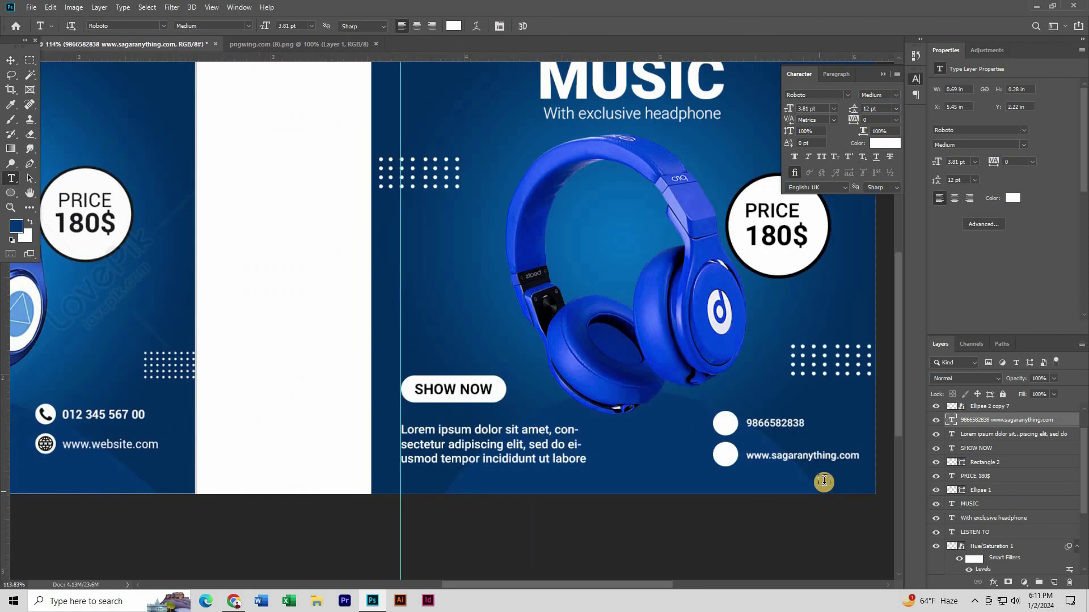
pyautogui.scroll(1, 818, 494)
pyautogui.scroll(1, 818, 493)
pyautogui.click(13, 60)
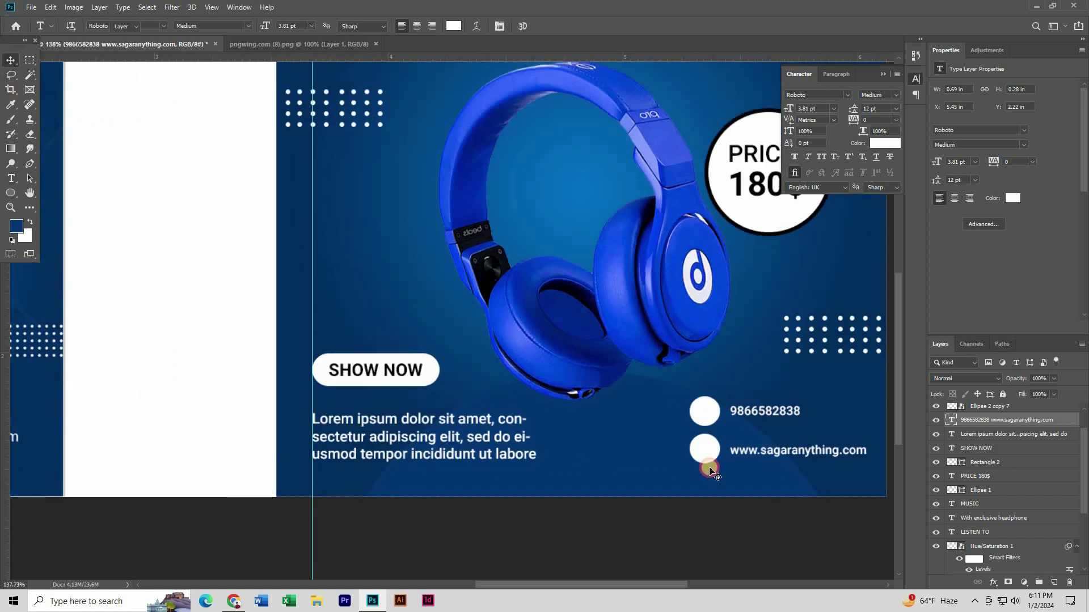
pyautogui.scroll(1, 705, 461)
pyautogui.scroll(2, 737, 454)
pyautogui.click(686, 479)
pyautogui.moveTo(686, 479); pyautogui.dragTo(686, 497)
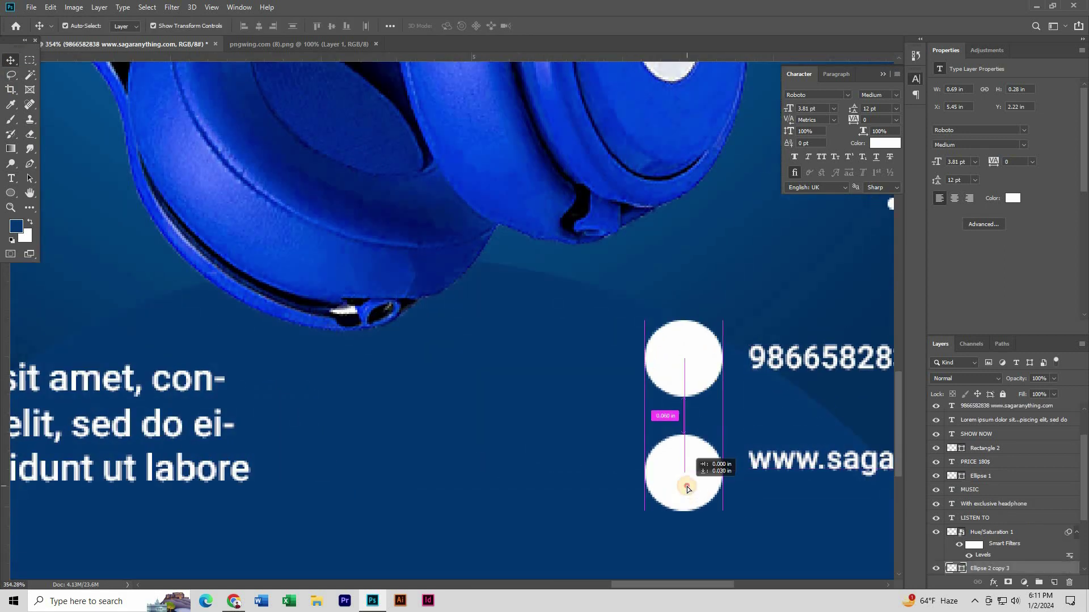
# Test-resize the upper white circle, then undo to keep its original size.
pyautogui.click(700, 359)
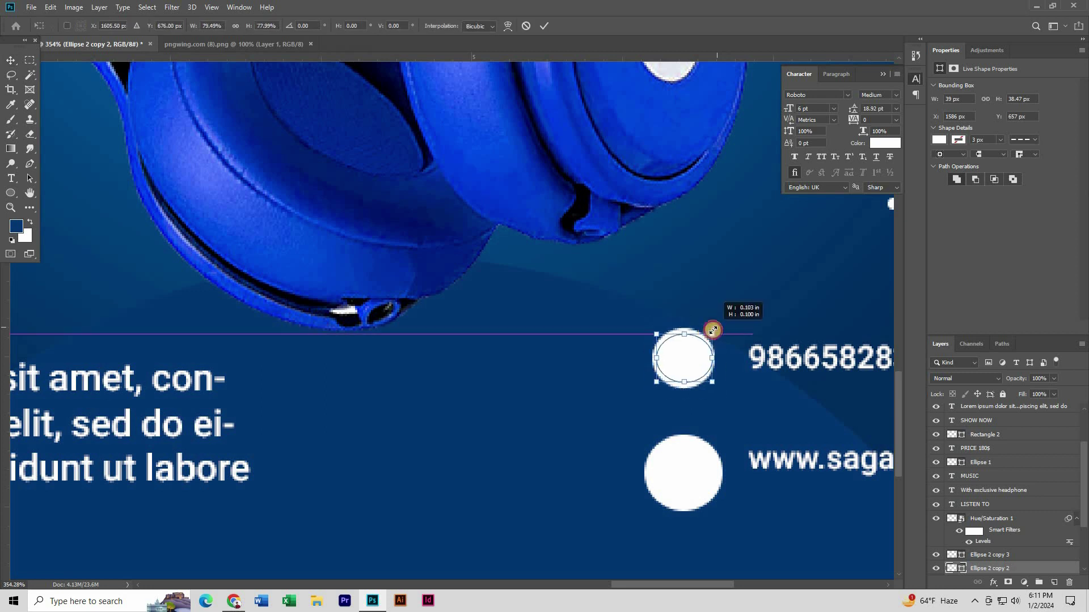
pyautogui.moveTo(718, 325); pyautogui.dragTo(709, 328)
pyautogui.hotkey('ctrl', 'z')
pyautogui.scroll(-2, 605, 372)
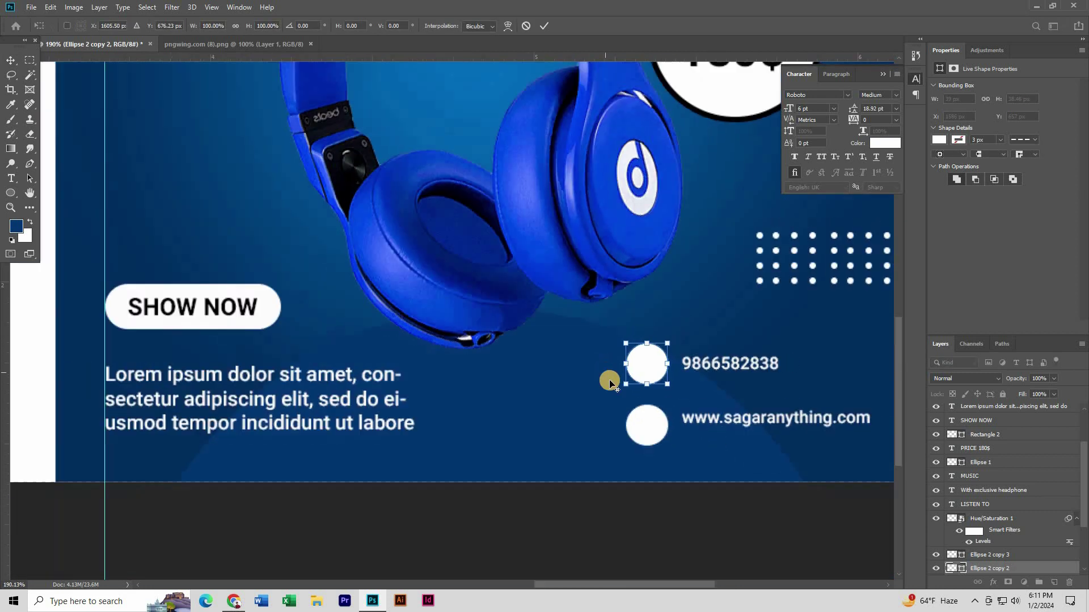
pyautogui.scroll(-1, 662, 508)
pyautogui.scroll(-2, 753, 425)
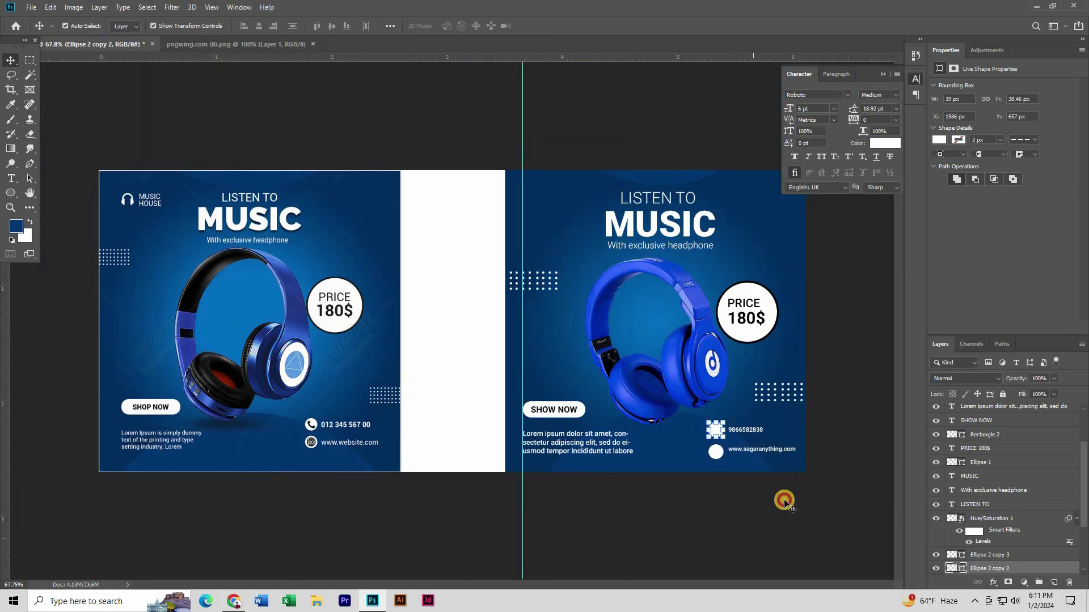
pyautogui.press('Return')
# Nudge the lower circle up beside the website line, deselect, and switch to Chrome.
pyautogui.scroll(3, 808, 454)
pyautogui.moveTo(809, 454); pyautogui.dragTo(637, 345)
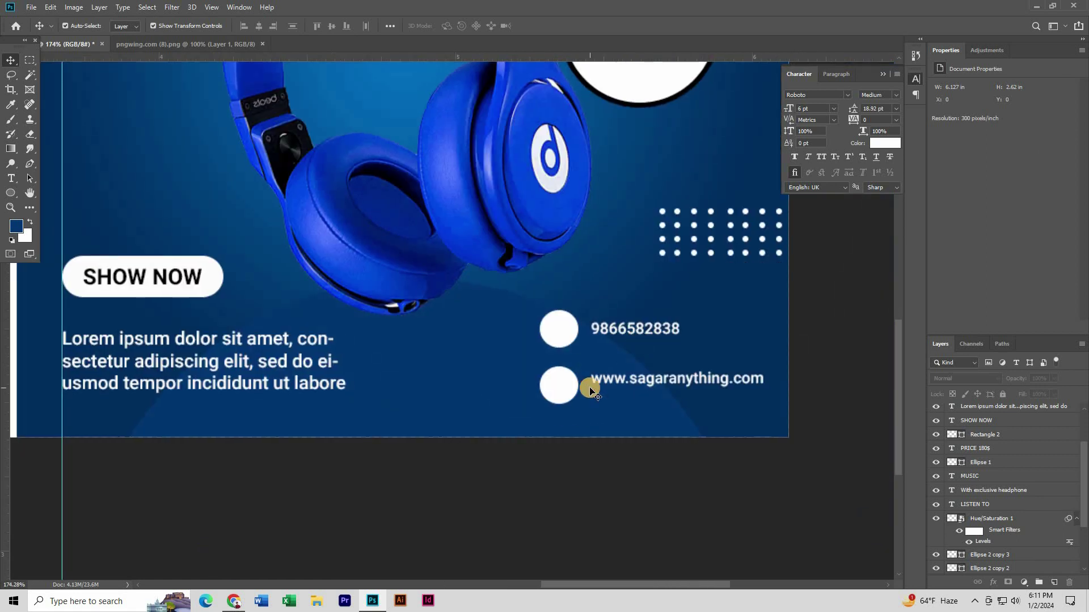
pyautogui.scroll(1, 567, 393)
pyautogui.moveTo(558, 392); pyautogui.dragTo(558, 384)
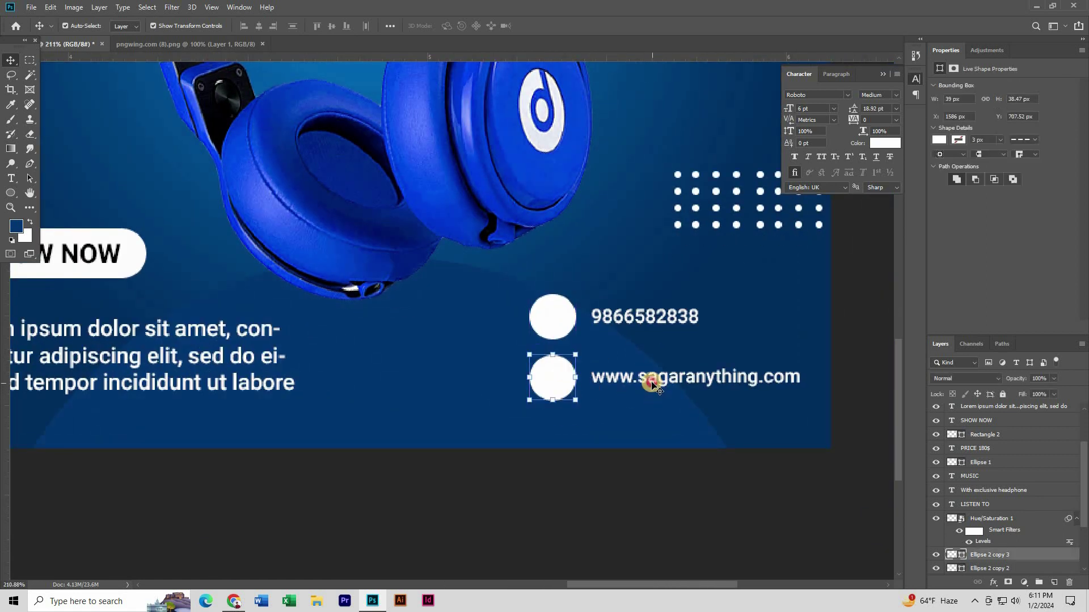
pyautogui.click(651, 387)
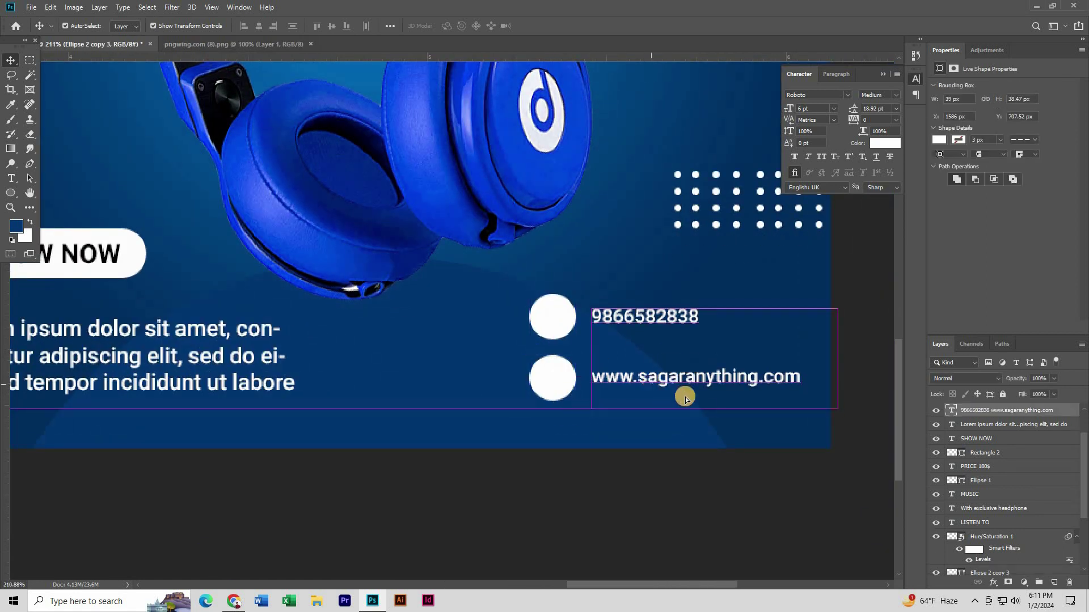
pyautogui.scroll(-2, 650, 387)
pyautogui.click(666, 496)
pyautogui.scroll(2, 643, 388)
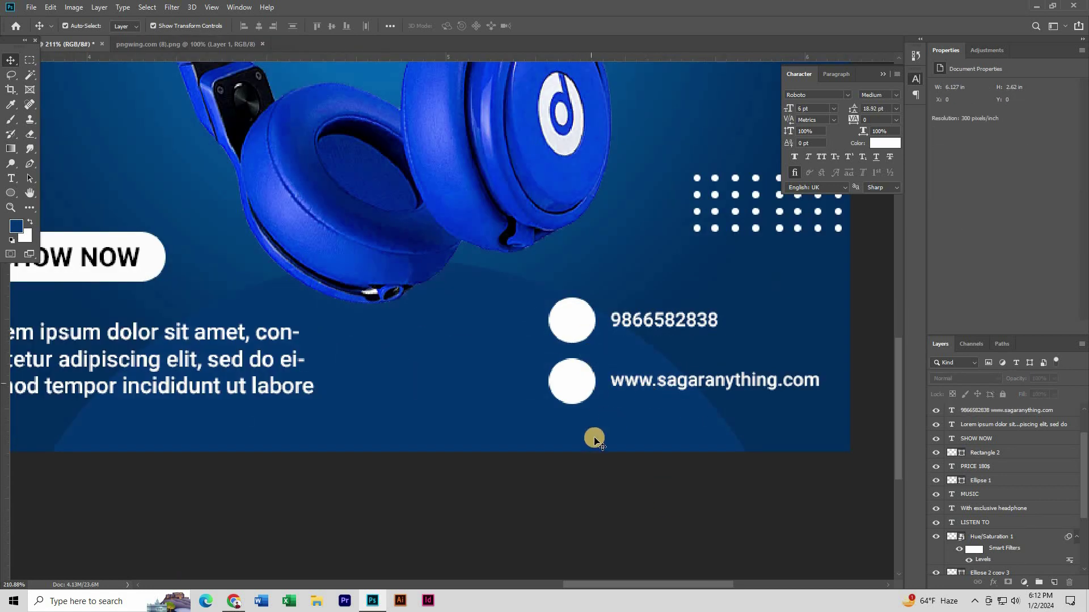
pyautogui.click(234, 601)
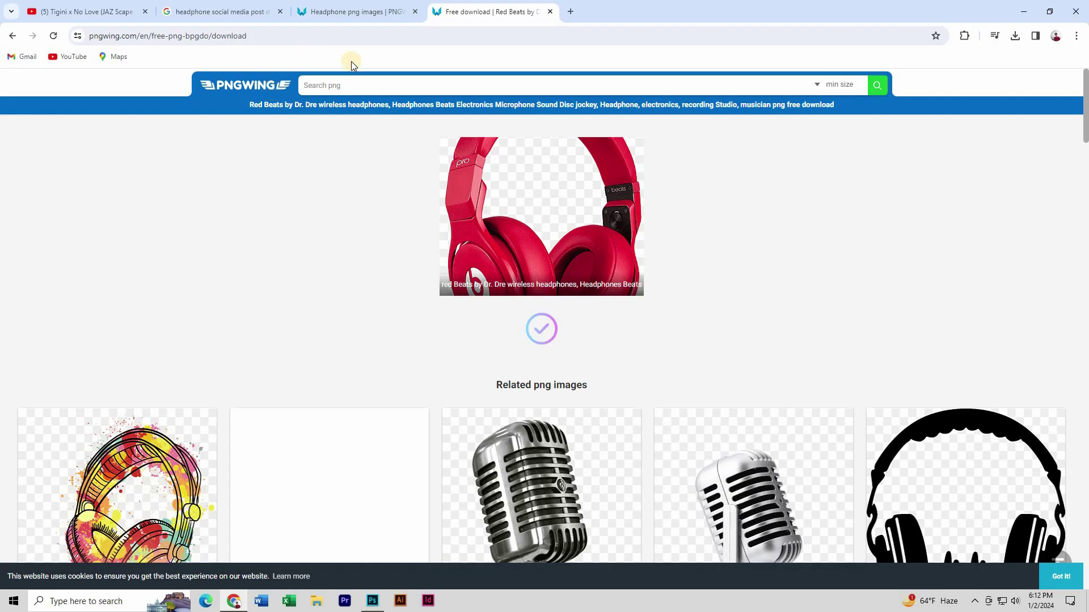
# Search Google Images for 'contact icon' in a new tab.
pyautogui.click(570, 11)
pyautogui.click(573, 37)
pyautogui.write('co')
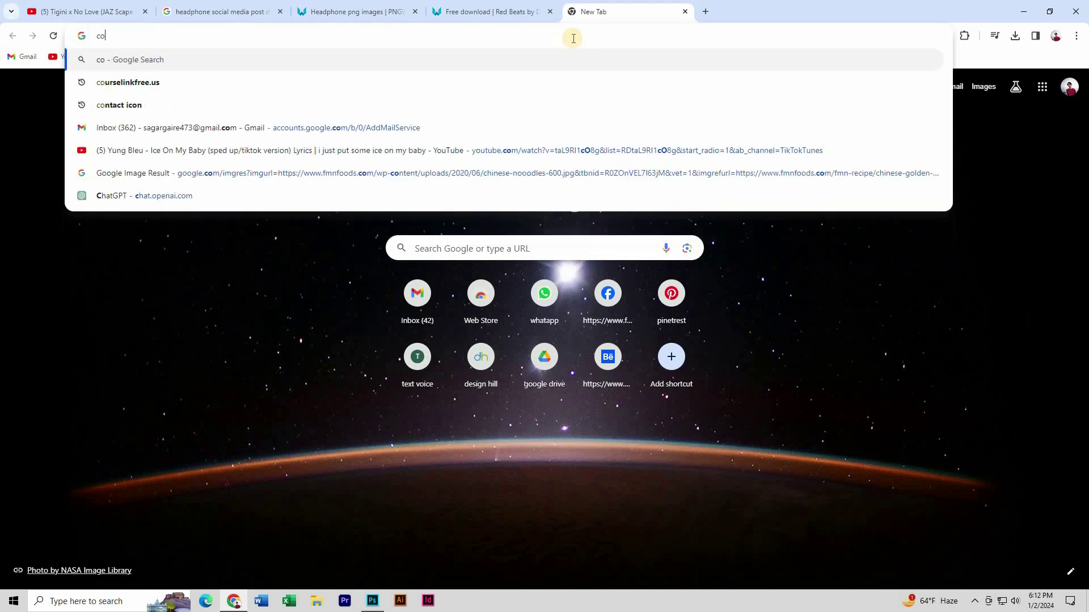
pyautogui.write('ntact ')
pyautogui.write('ic')
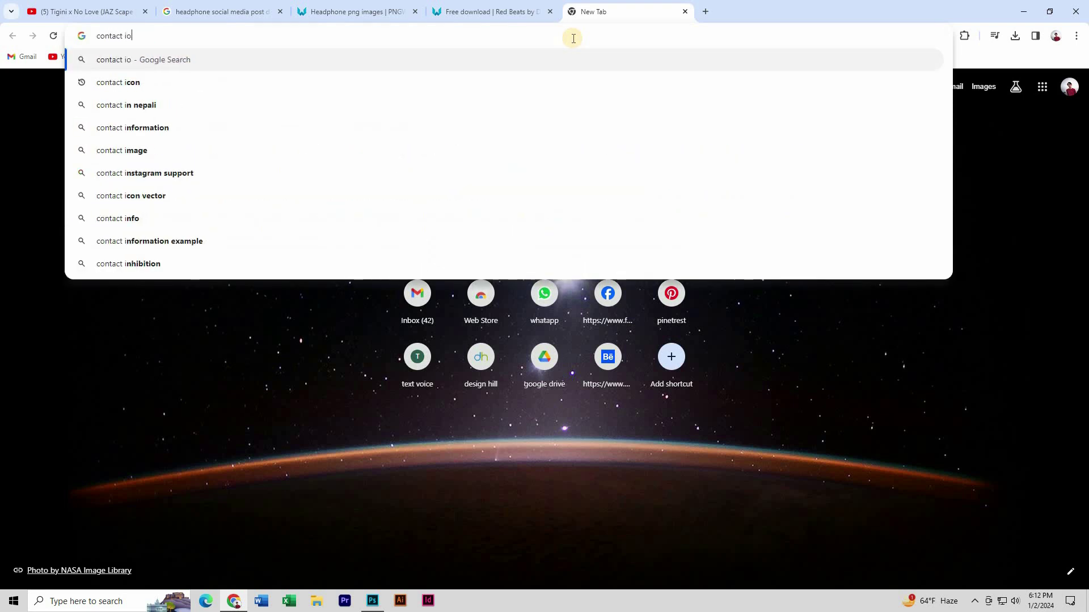
pyautogui.write('on')
pyautogui.press('Return')
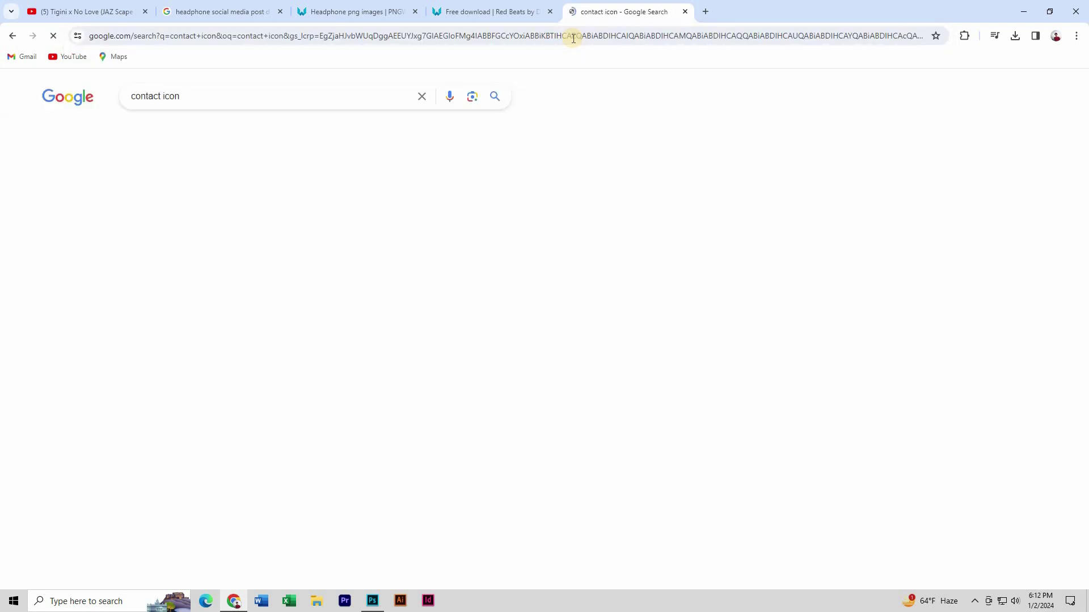
pyautogui.click(300, 184)
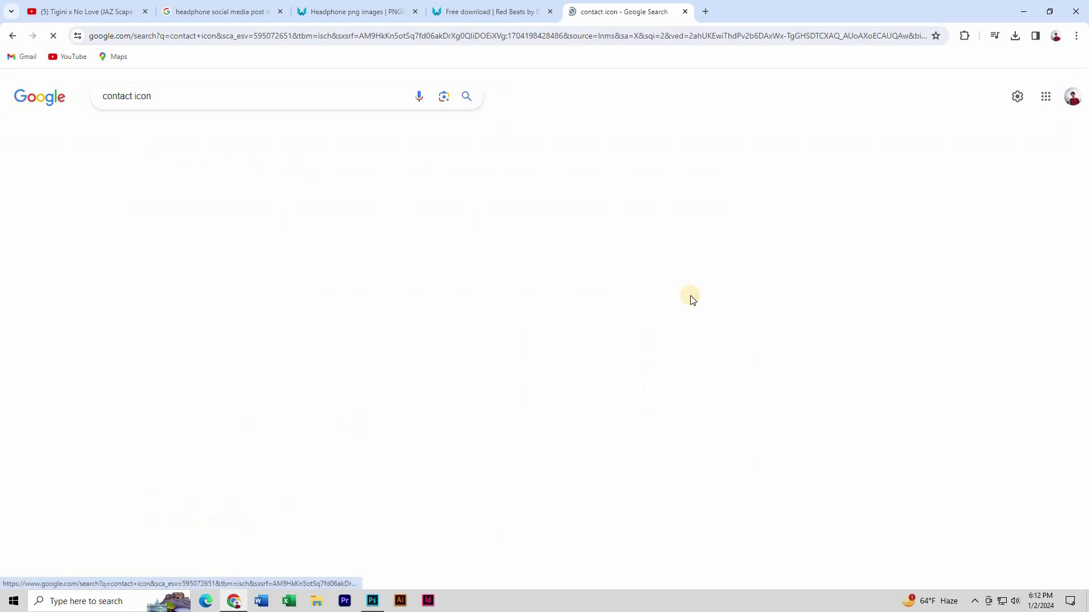
# Preview the black circled phone icon and copy the image.
pyautogui.scroll(-2, 759, 356)
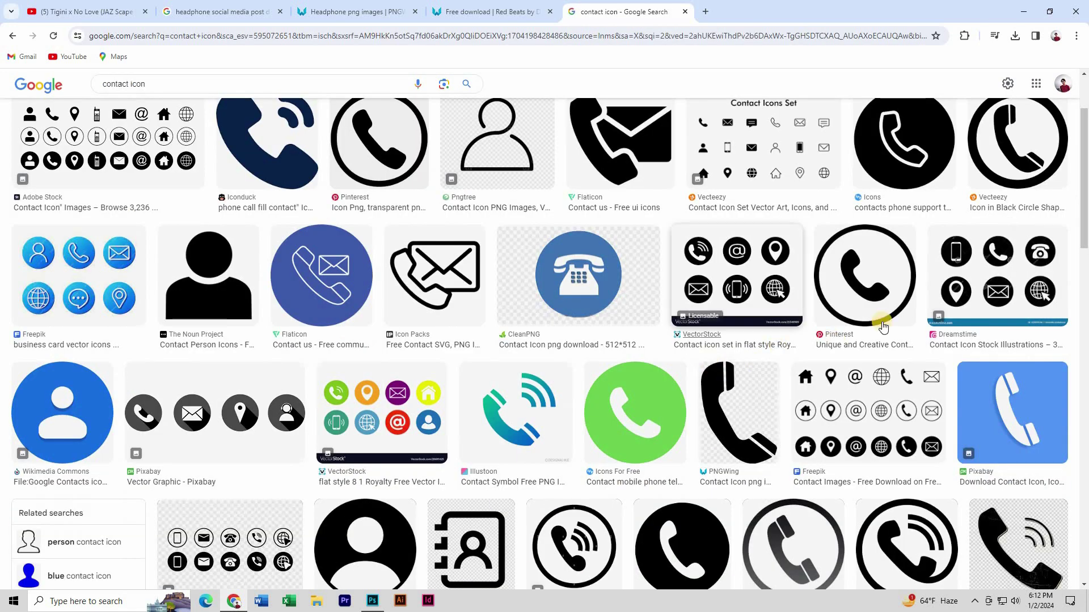
pyautogui.click(877, 278)
pyautogui.rightClick(801, 274)
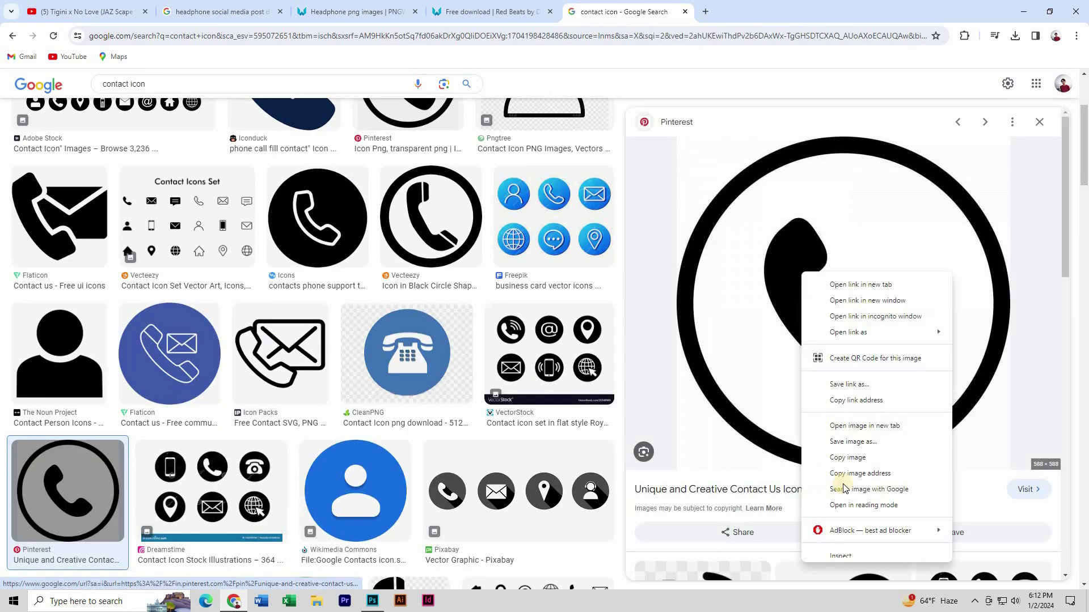
pyautogui.click(849, 456)
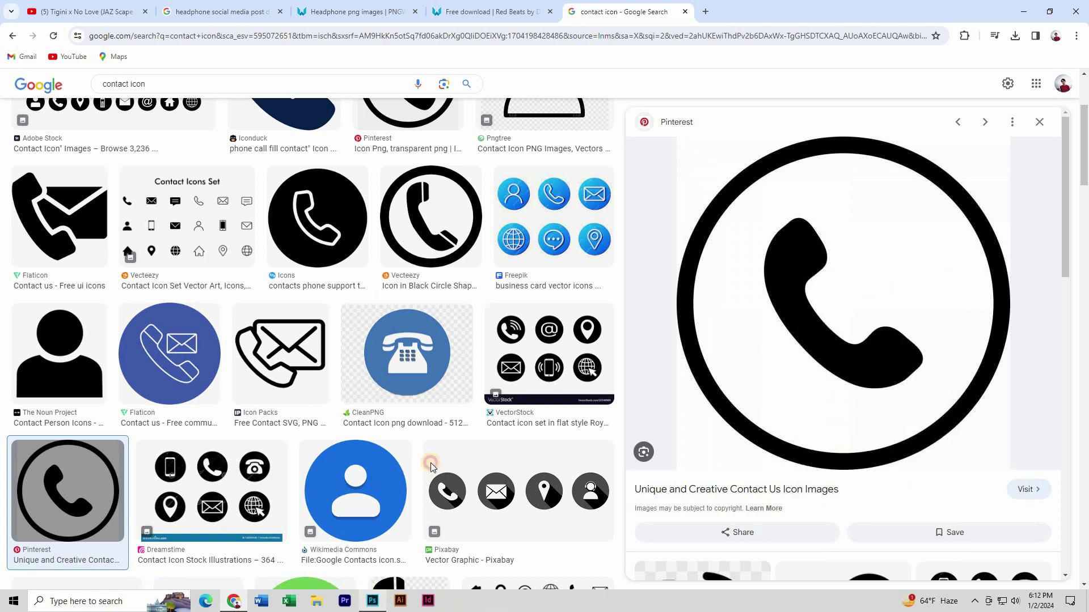
pyautogui.hotkey('alt', 'Tab')
# Paste the phone image and delete its white background and black ring with Magic Wand.
pyautogui.hotkey('ctrl', 'v')
pyautogui.scroll(-5, 615, 346)
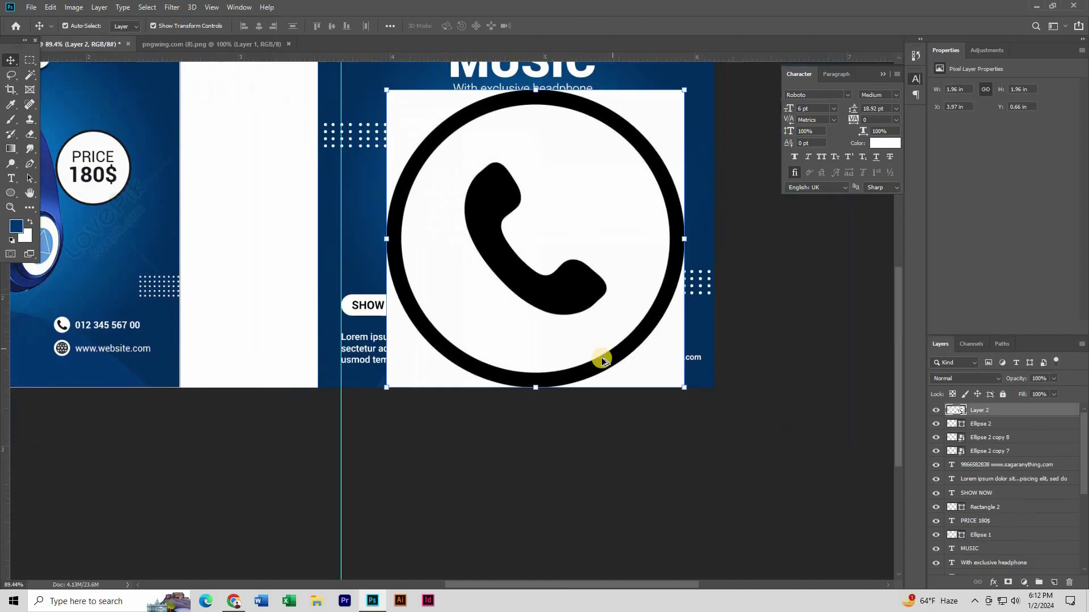
pyautogui.scroll(2, 770, 356)
pyautogui.moveTo(737, 315); pyautogui.dragTo(637, 347)
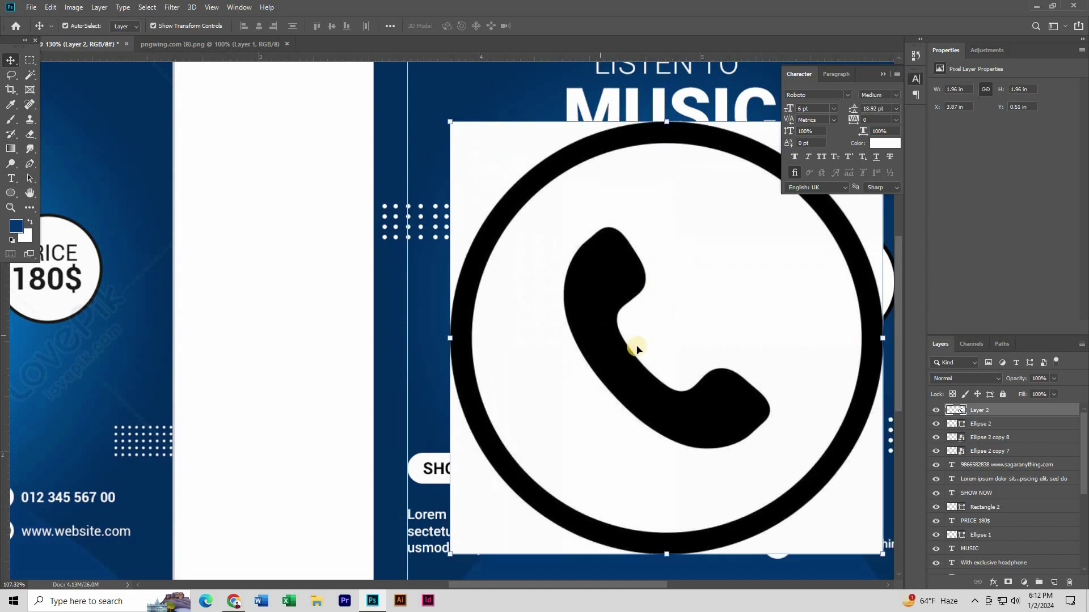
pyautogui.scroll(-3, 637, 347)
pyautogui.press('w')
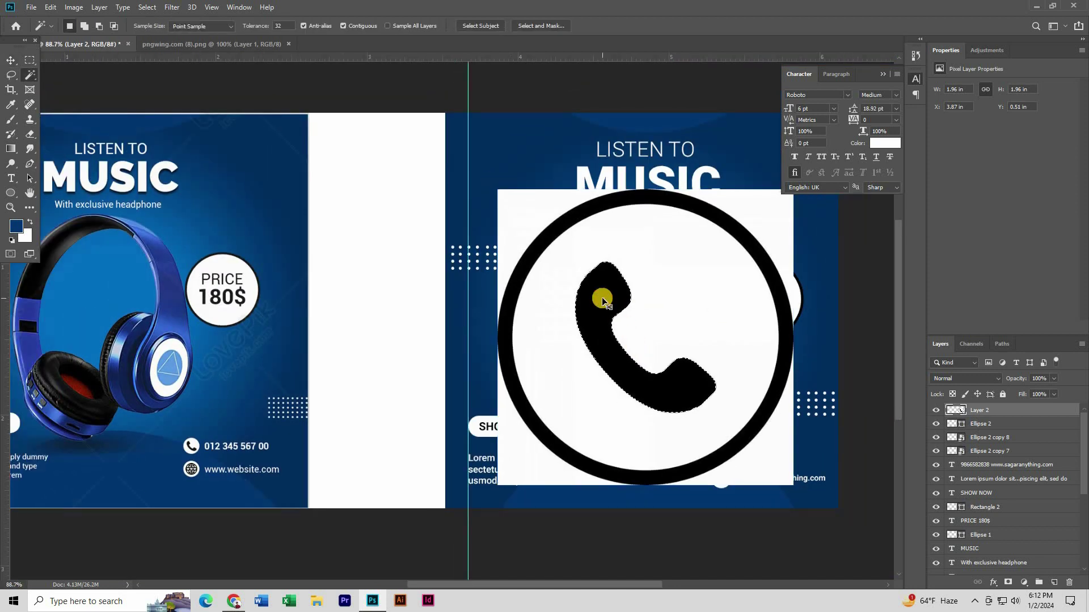
pyautogui.hotkey('ctrl', 'shift', 'i')
pyautogui.press('Delete')
pyautogui.hotkey('ctrl', 'd')
# Shrink the black phone icon and fit it inside the upper white circle.
pyautogui.press('v')
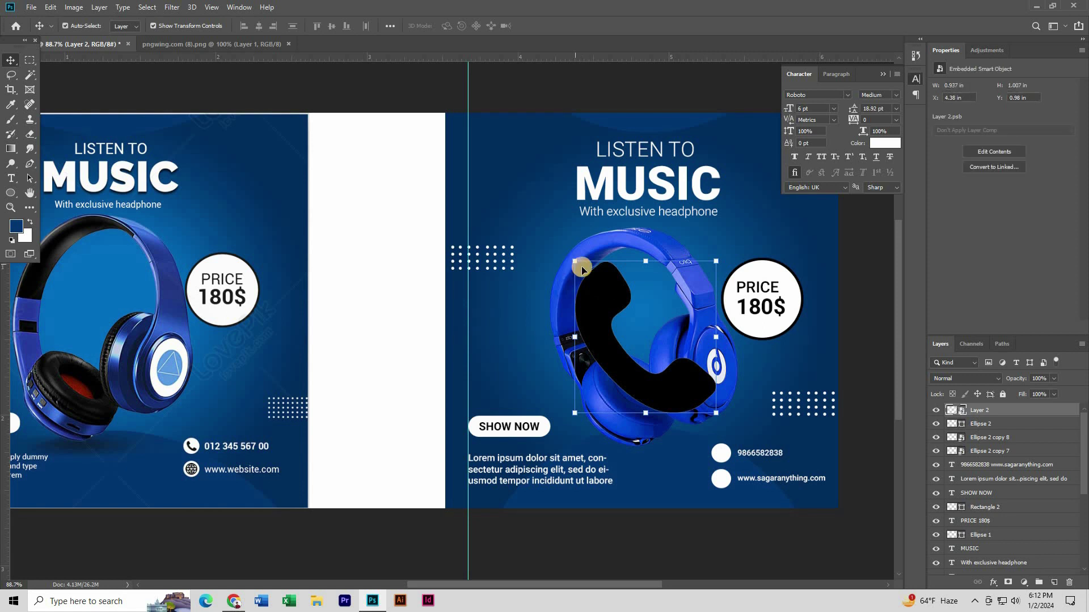
pyautogui.moveTo(575, 262)
pyautogui.mouseDown()
pyautogui.moveTo(656, 345)
pyautogui.moveTo(722, 391)
pyautogui.mouseUp()
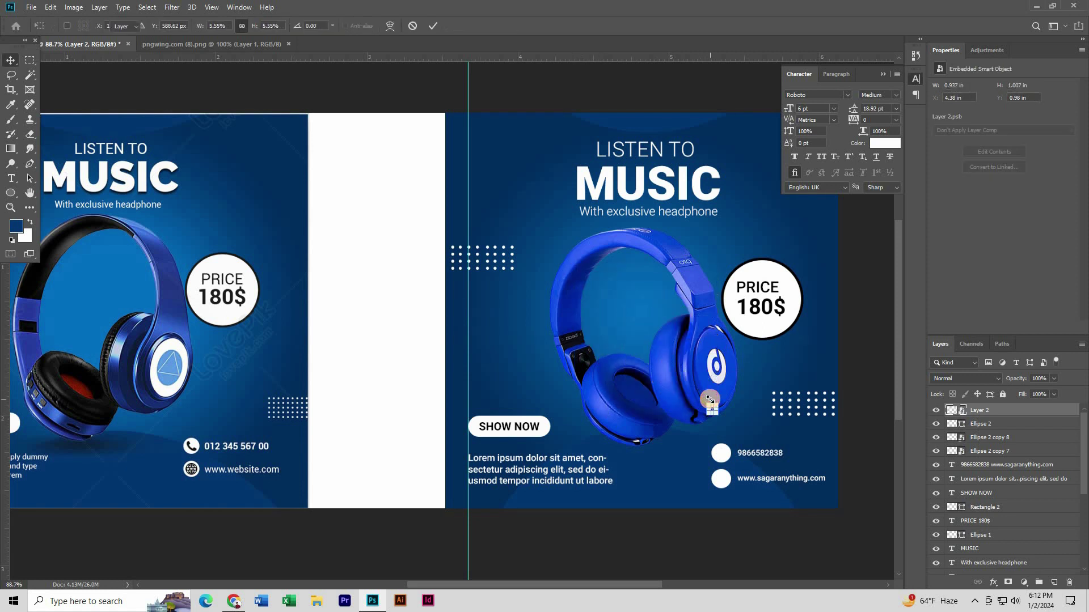
pyautogui.press('Return')
pyautogui.scroll(5, 703, 392)
pyautogui.scroll(2, 702, 393)
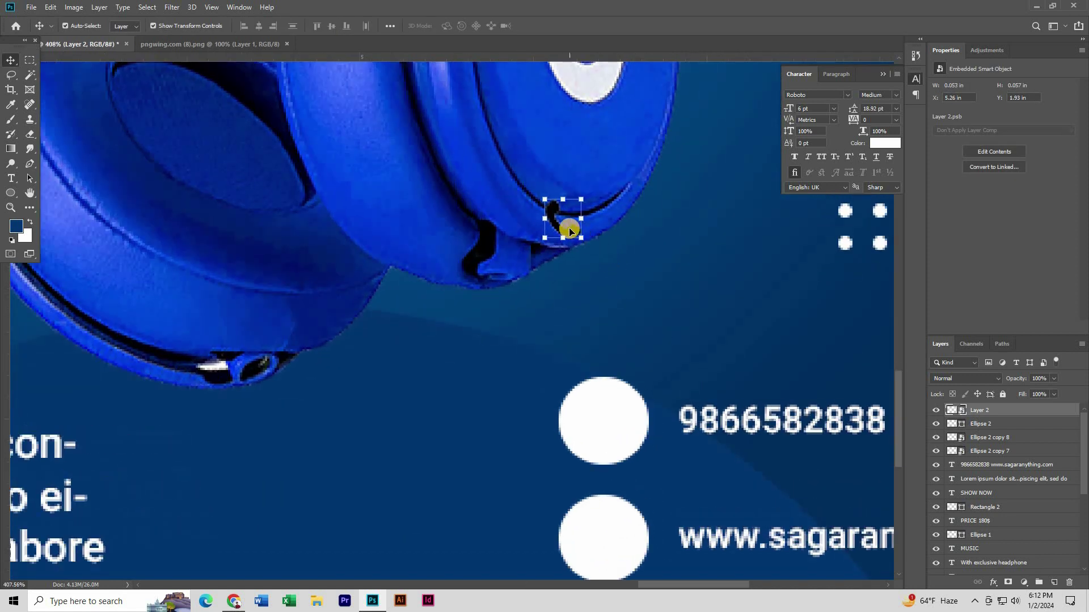
pyautogui.moveTo(569, 230); pyautogui.dragTo(612, 420)
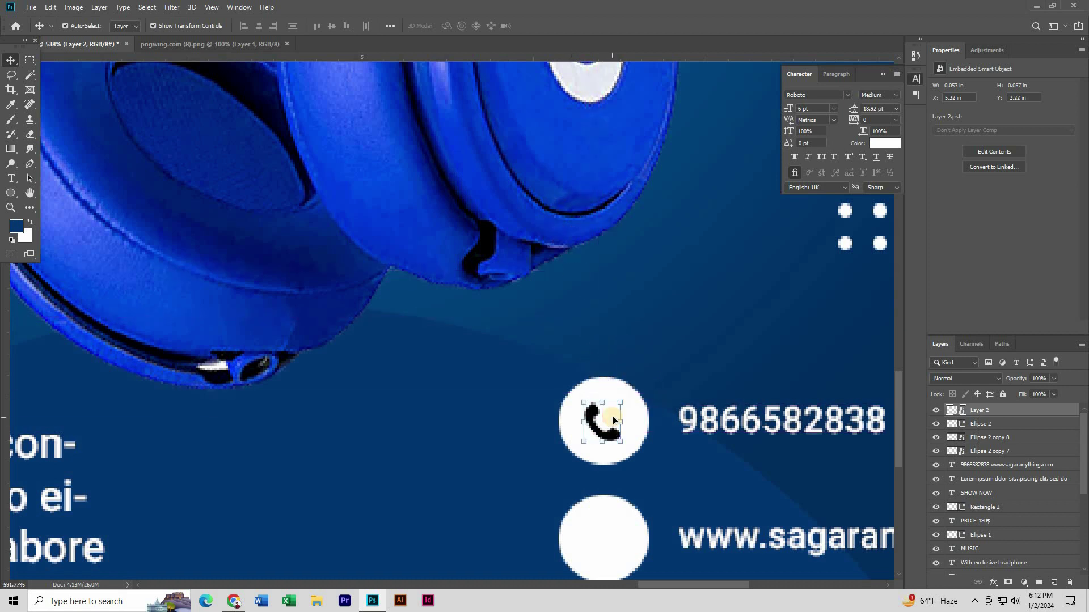
pyautogui.scroll(2, 613, 420)
pyautogui.click(622, 391)
pyautogui.click(615, 434)
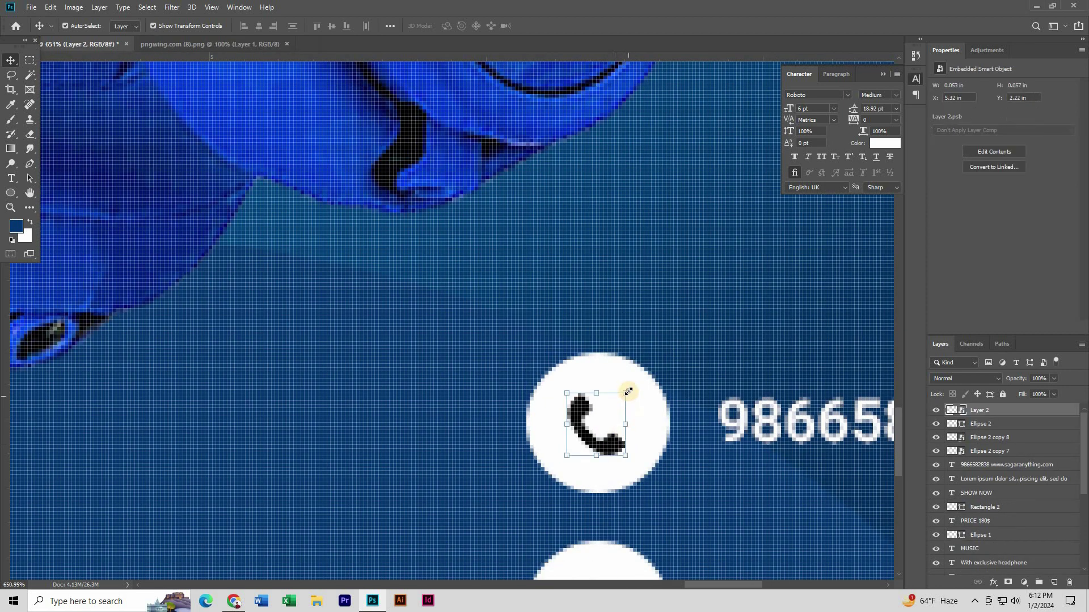
pyautogui.moveTo(628, 392); pyautogui.dragTo(633, 386)
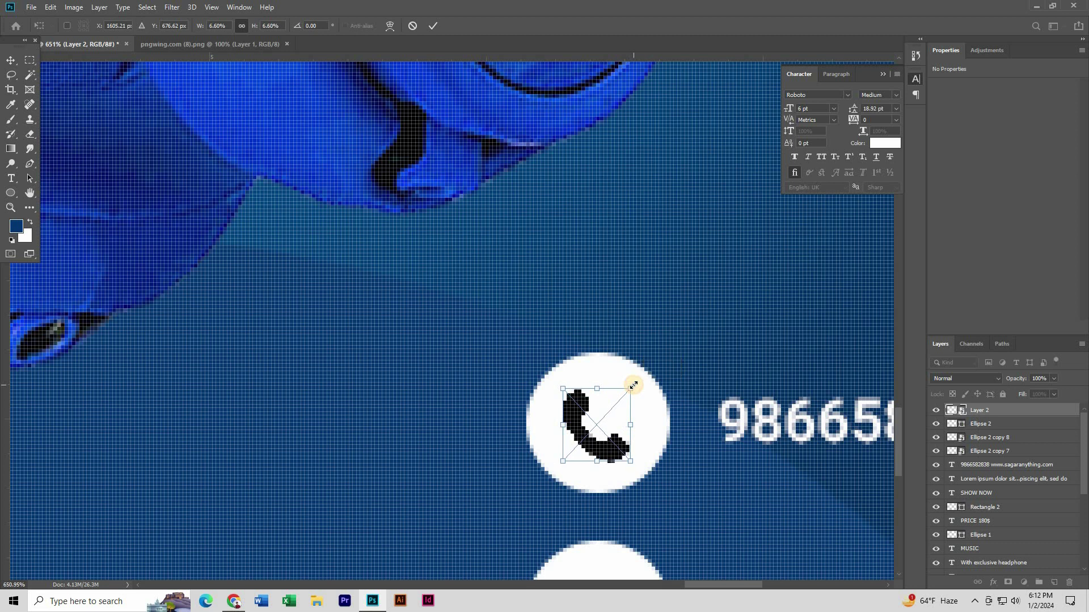
pyautogui.press('Return')
pyautogui.scroll(-3, 605, 362)
pyautogui.scroll(-3, 605, 362)
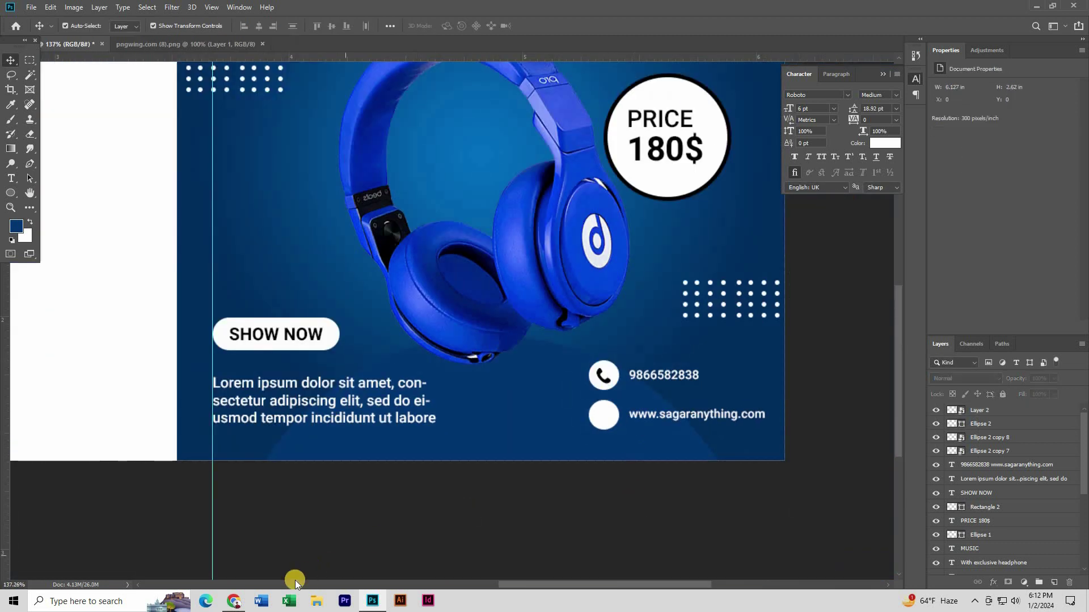
# Return to the 'contact icon' image results and preview the Adobe Stock result.
pyautogui.click(234, 600)
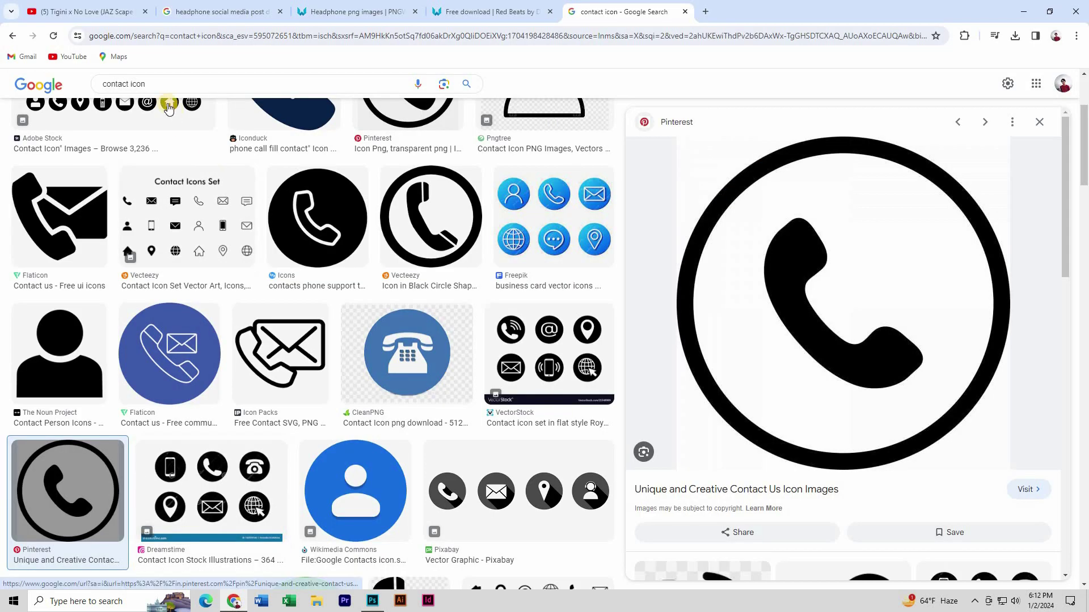
pyautogui.scroll(3, 279, 226)
pyautogui.click(113, 255)
pyautogui.scroll(-5, 878, 347)
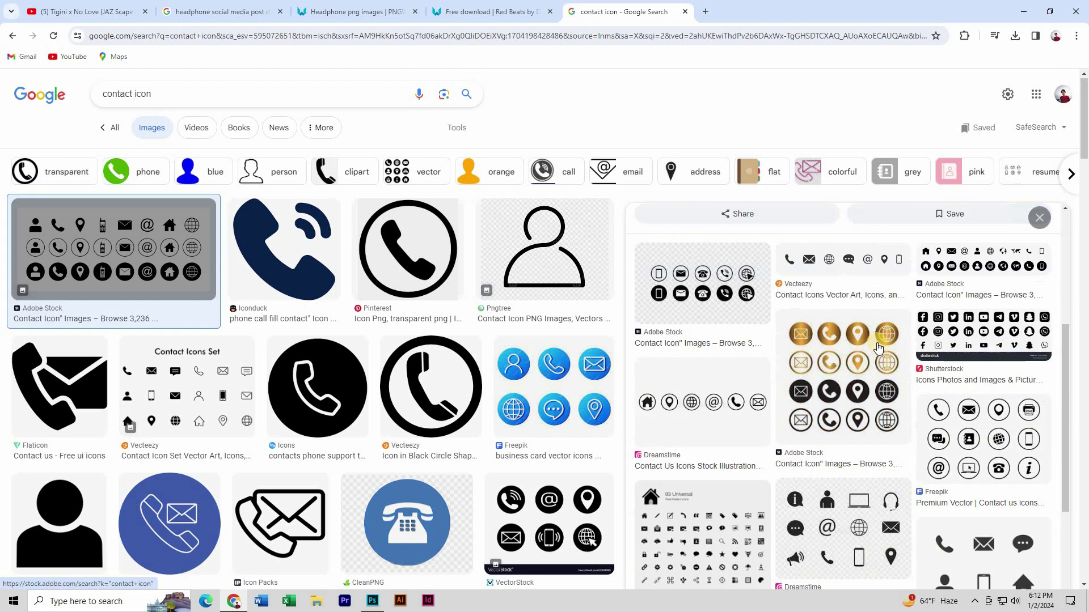
pyautogui.scroll(-3, 828, 369)
pyautogui.scroll(-3, 796, 404)
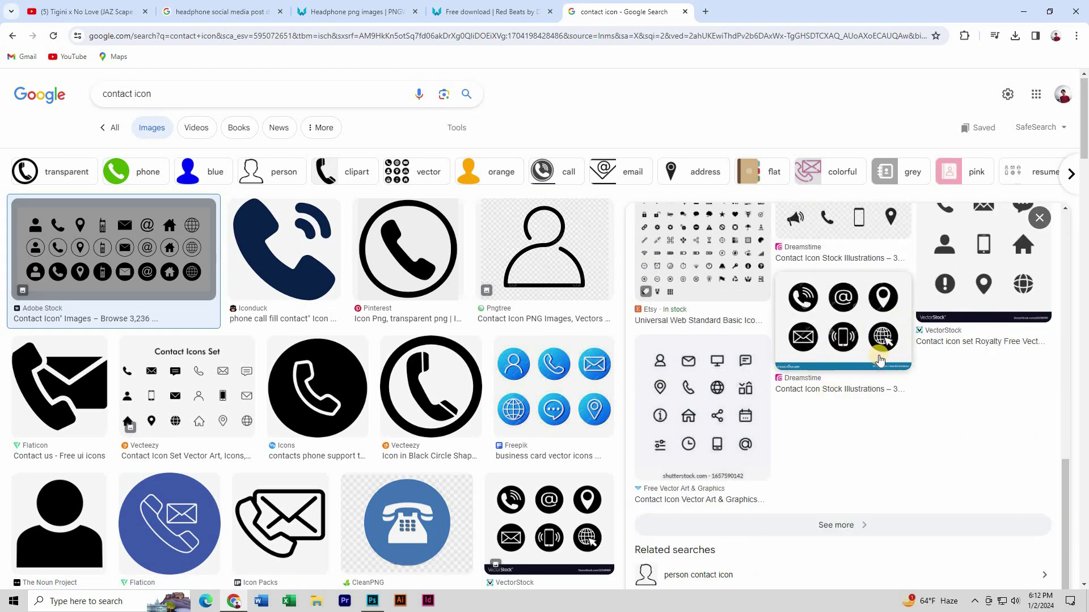
# Search images for 'website icon' and copy the black globe-with-arrow picture.
pyautogui.moveTo(134, 94); pyautogui.dragTo(59, 98)
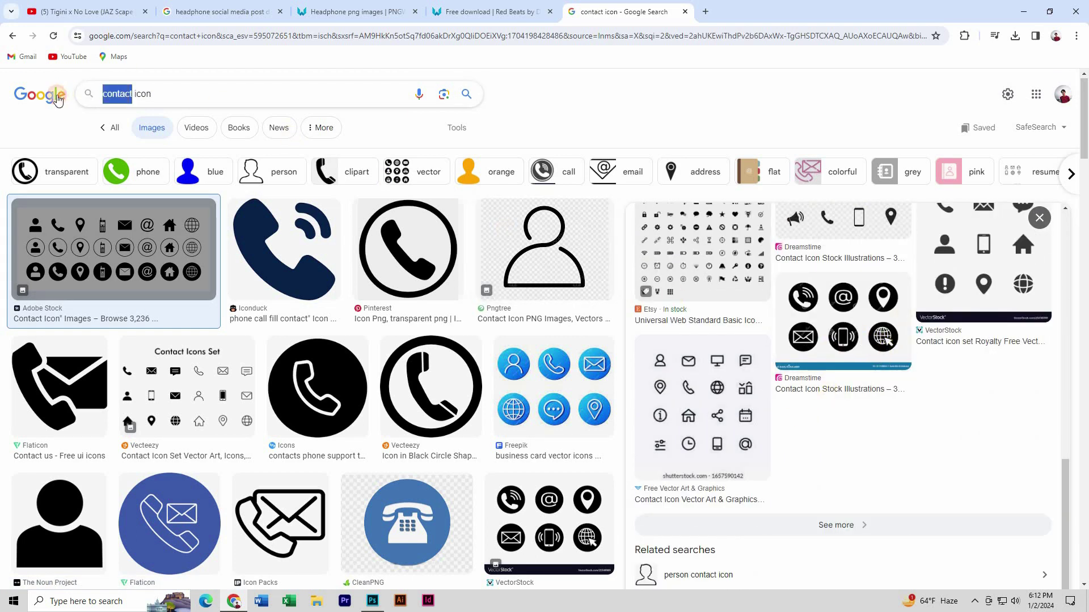
pyautogui.write('website')
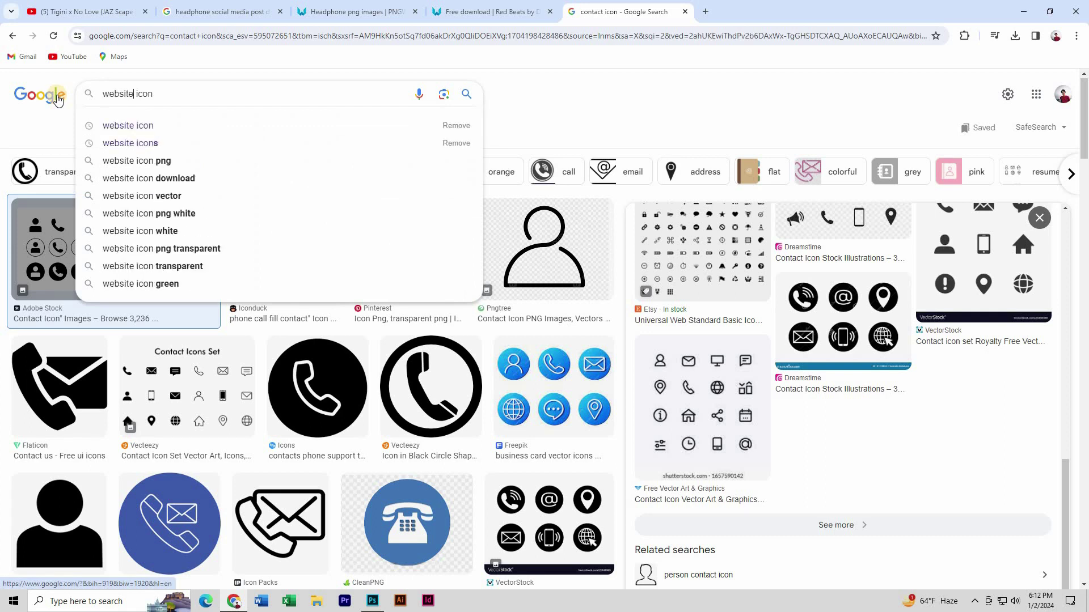
pyautogui.press('Return')
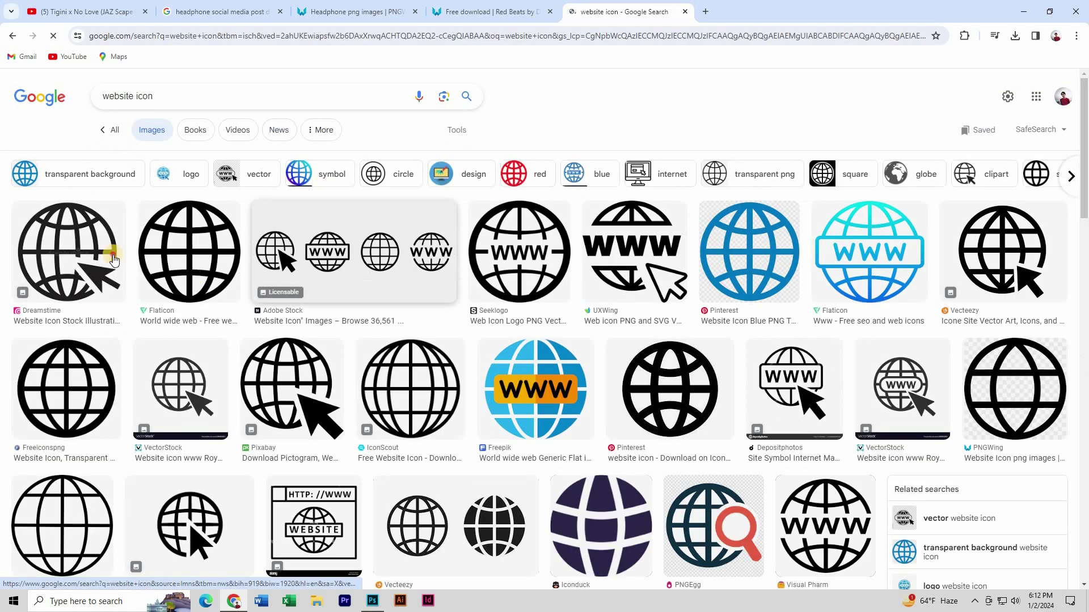
pyautogui.scroll(-2, 384, 267)
pyautogui.rightClick(852, 271)
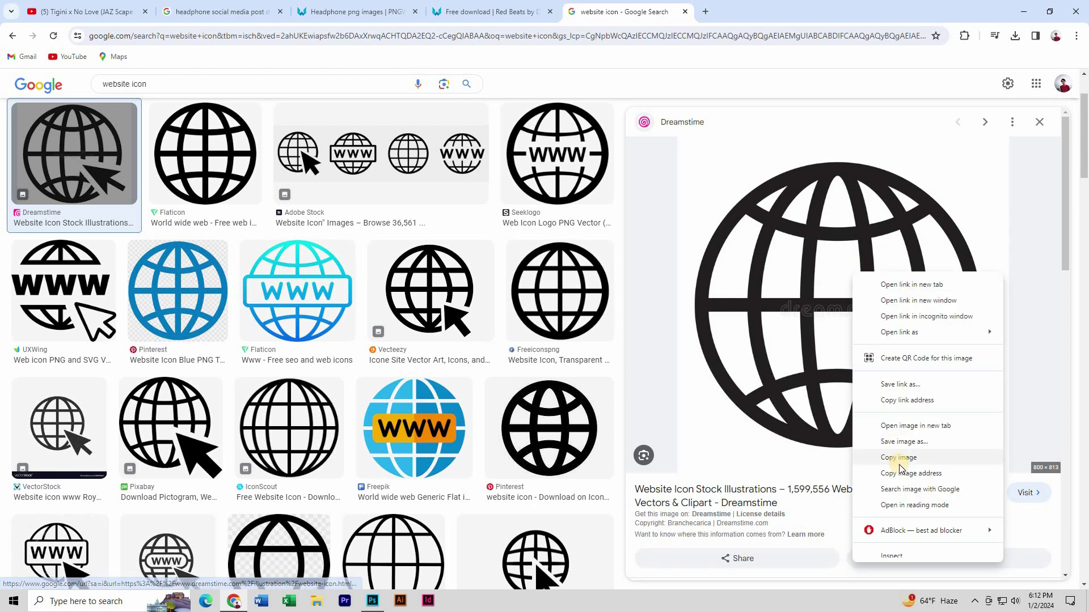
pyautogui.click(770, 495)
# Paste the globe image into the design, scale it down and place it on the right ad.
pyautogui.click(372, 601)
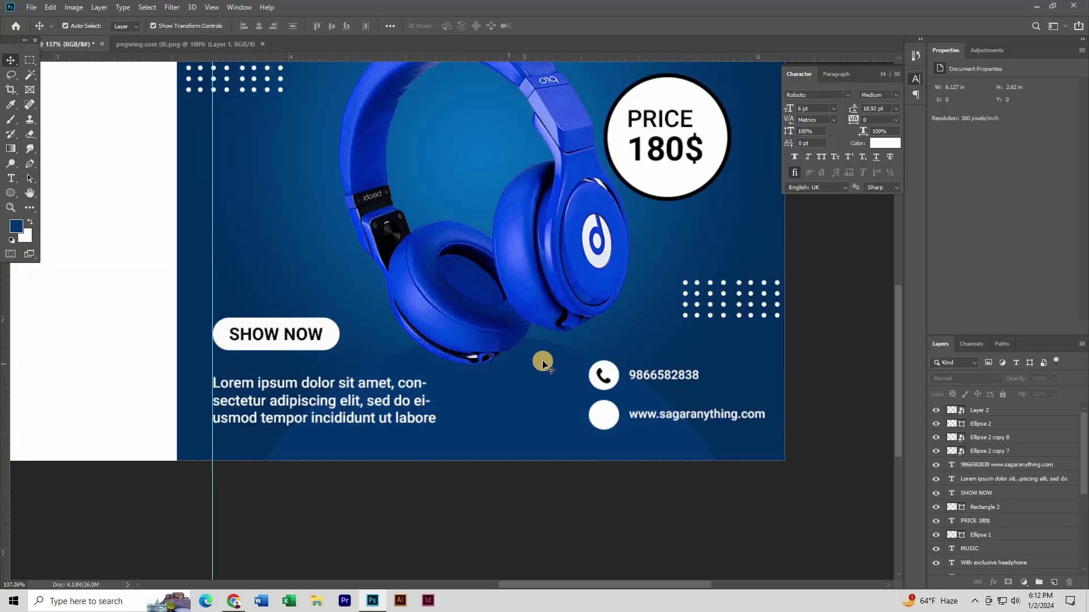
pyautogui.hotkey('ctrl', 'v')
pyautogui.scroll(-3, 673, 219)
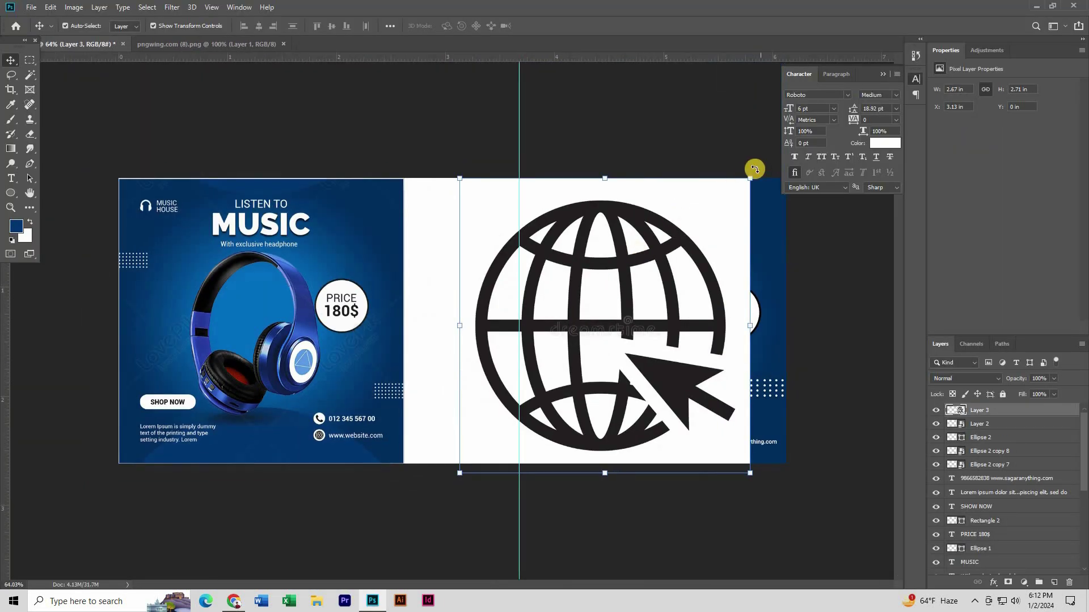
pyautogui.moveTo(727, 205); pyautogui.dragTo(683, 245)
pyautogui.moveTo(655, 327); pyautogui.dragTo(680, 327)
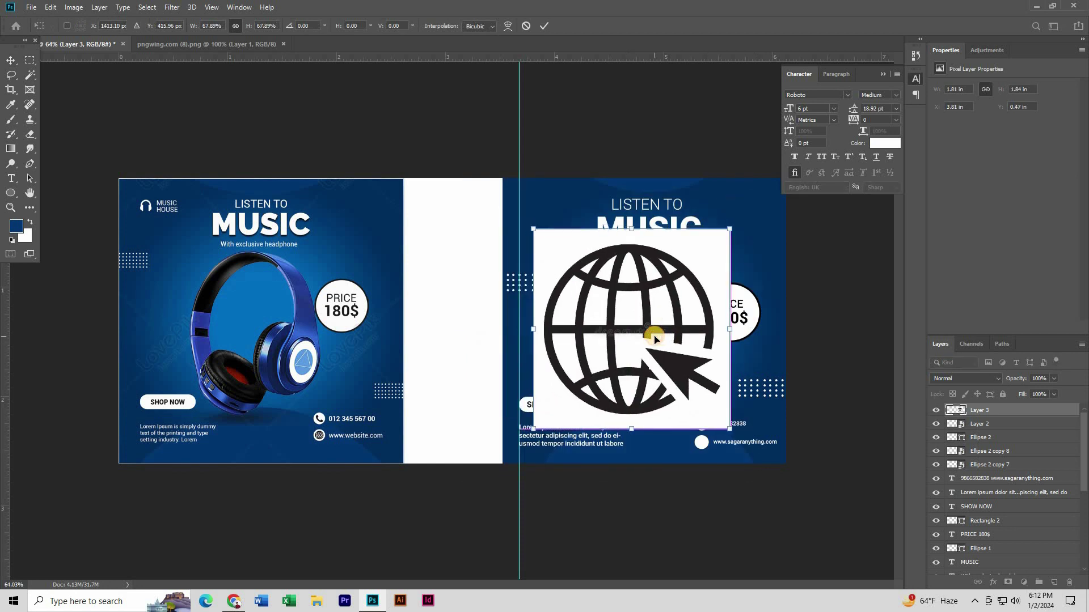
pyautogui.scroll(1, 681, 330)
# Remove the globe's white background and fill the globe and arrow white.
pyautogui.press('w')
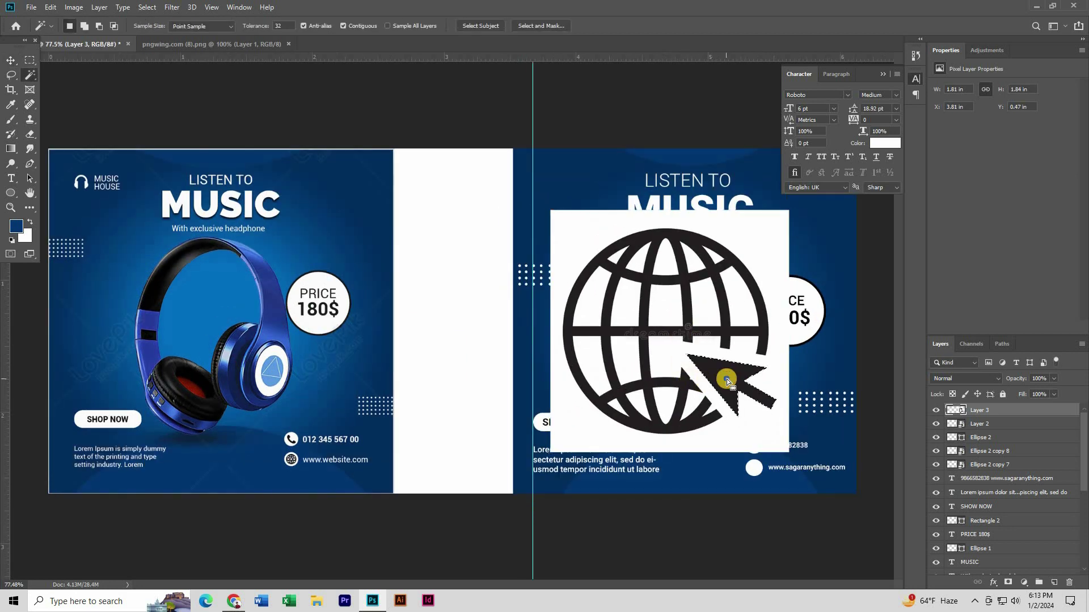
pyautogui.rightClick(727, 379)
pyautogui.click(758, 250)
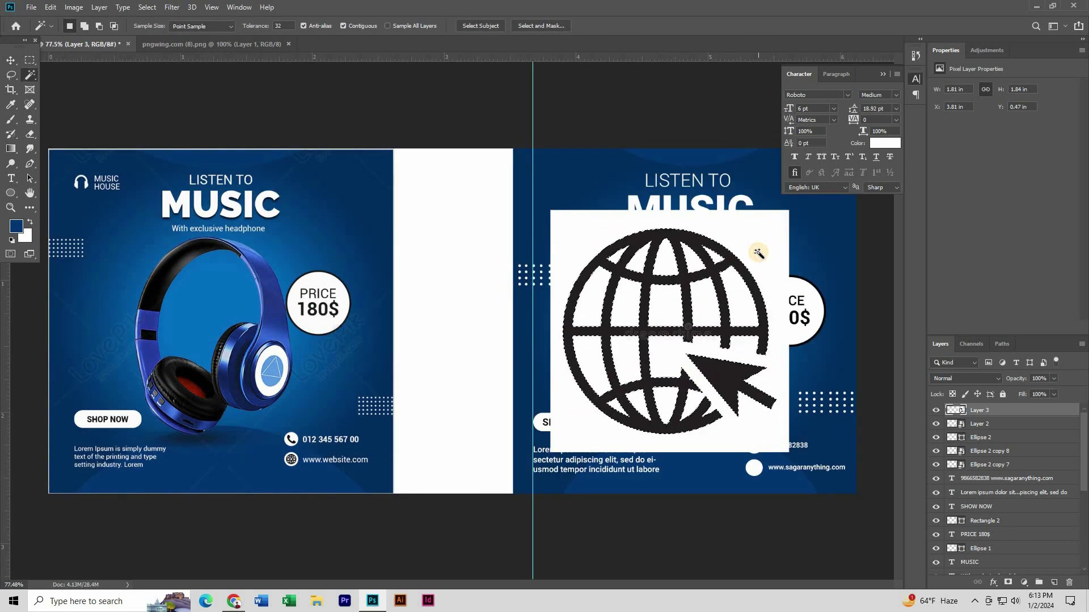
pyautogui.press('Delete')
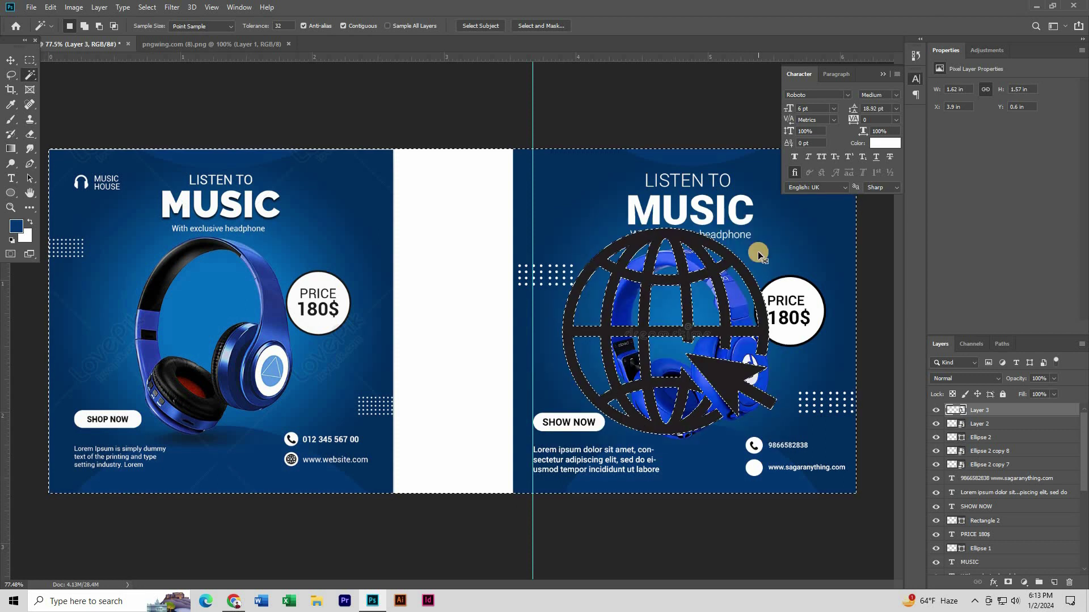
pyautogui.hotkey('ctrl', 'd')
pyautogui.keyDown('ctrl'); pyautogui.click(958, 412); pyautogui.keyUp('ctrl')
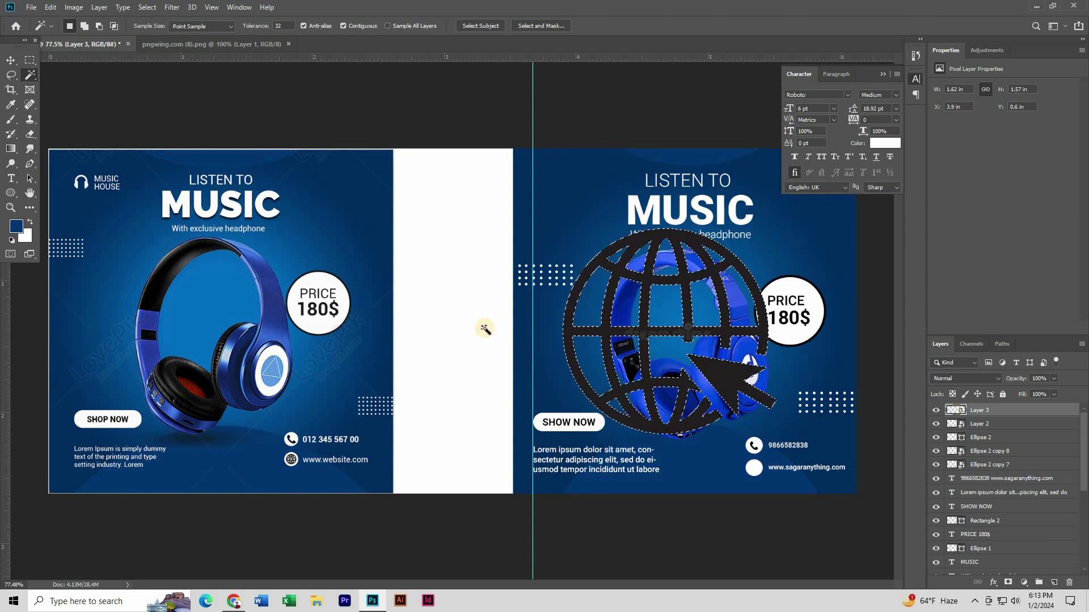
pyautogui.hotkey('ctrl', 'BackSpace')
pyautogui.hotkey('ctrl', 'd')
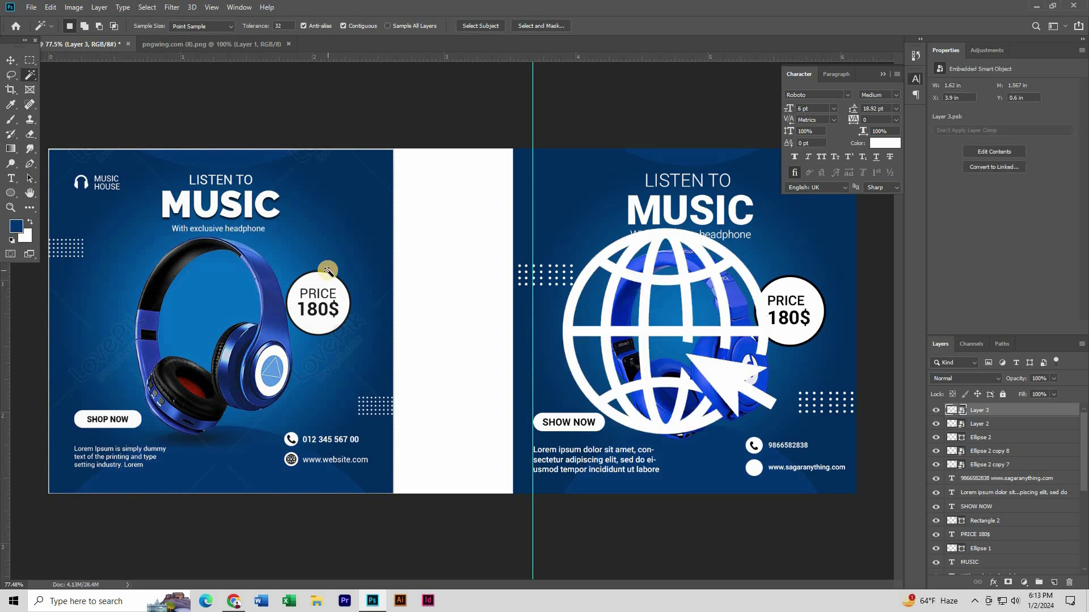
# Shrink the white globe to a tiny icon above the contact circles.
pyautogui.press('v')
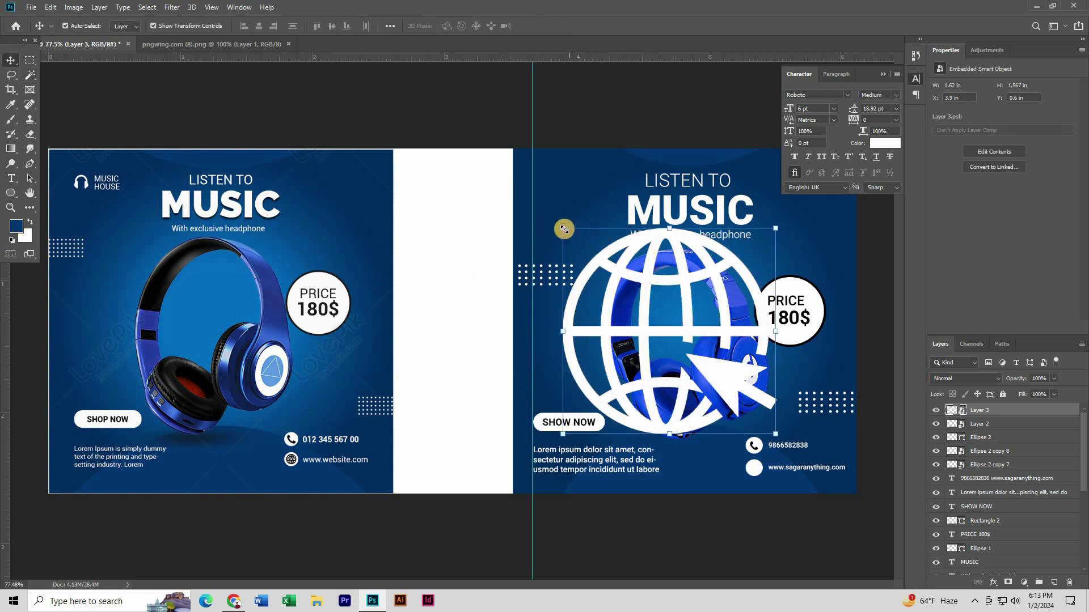
pyautogui.moveTo(564, 229); pyautogui.dragTo(761, 418)
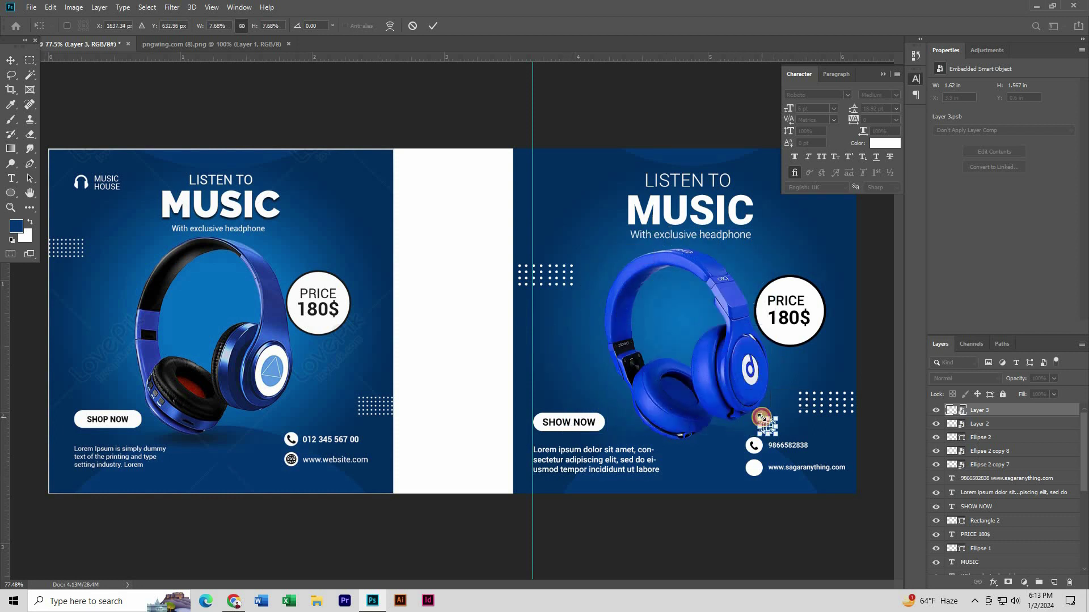
pyautogui.press('Return')
pyautogui.scroll(3, 761, 419)
pyautogui.scroll(2, 765, 397)
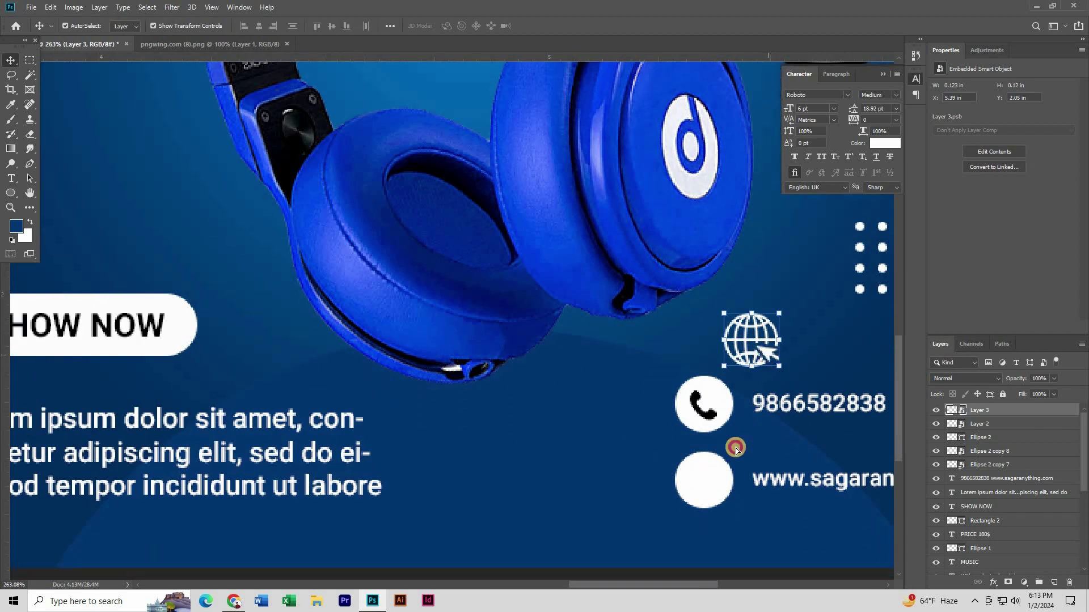
# Drag the white globe into the lower contact circle and shrink it to fit.
pyautogui.moveTo(736, 448); pyautogui.dragTo(692, 578)
pyautogui.scroll(2, 735, 454)
pyautogui.hotkey('ctrl', 't')
pyautogui.moveTo(737, 449); pyautogui.dragTo(702, 482)
pyautogui.press('Return')
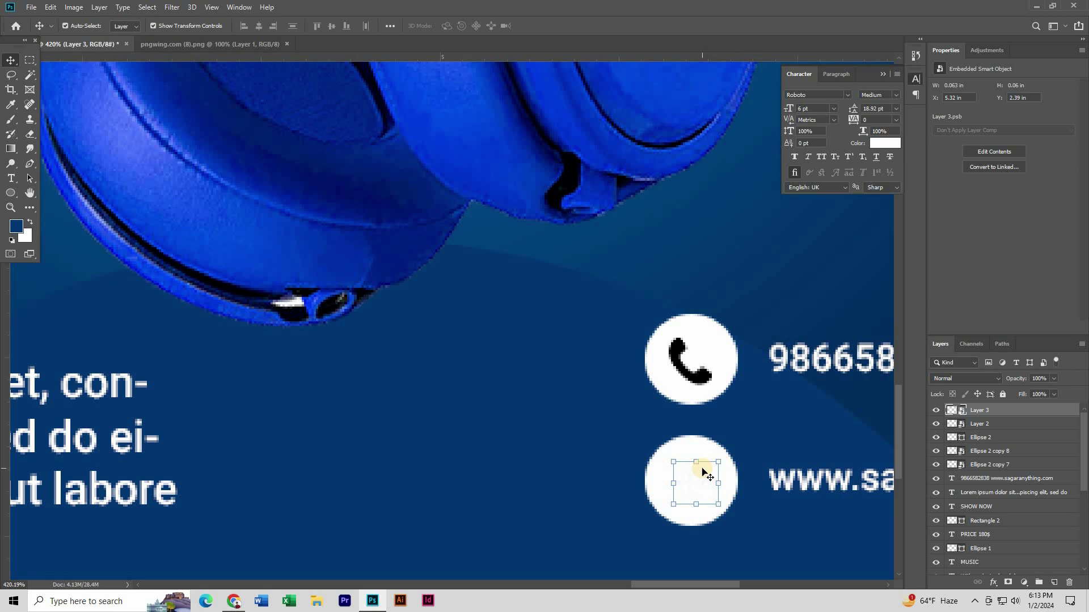
pyautogui.hotkey('ctrl', 'alt', 's')
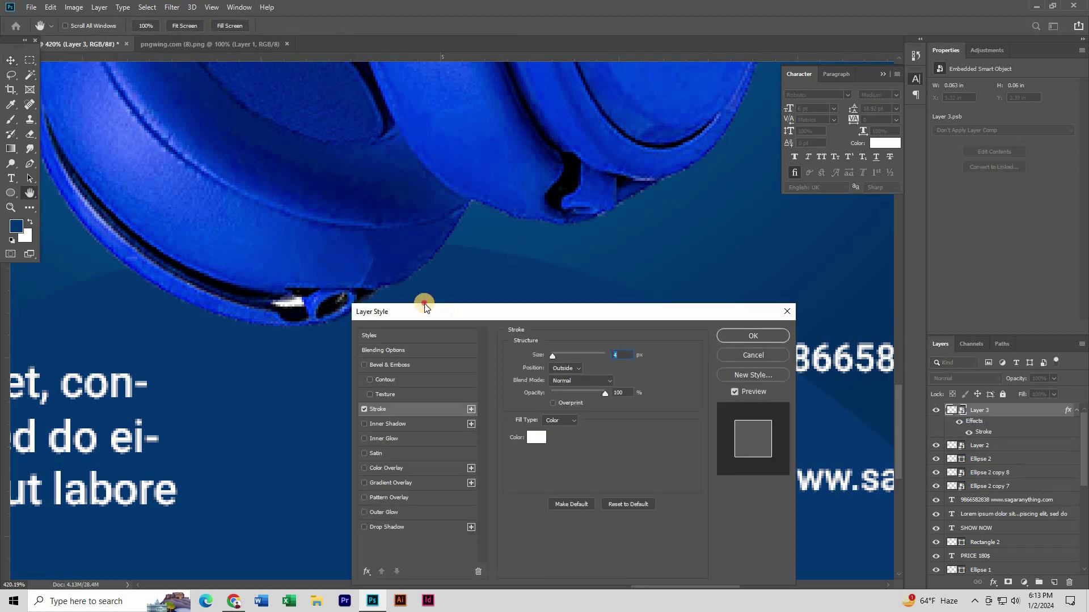
# Remove the globe's Stroke effect and give it a black Color Overlay.
pyautogui.moveTo(425, 306); pyautogui.dragTo(220, 182)
pyautogui.click(158, 284)
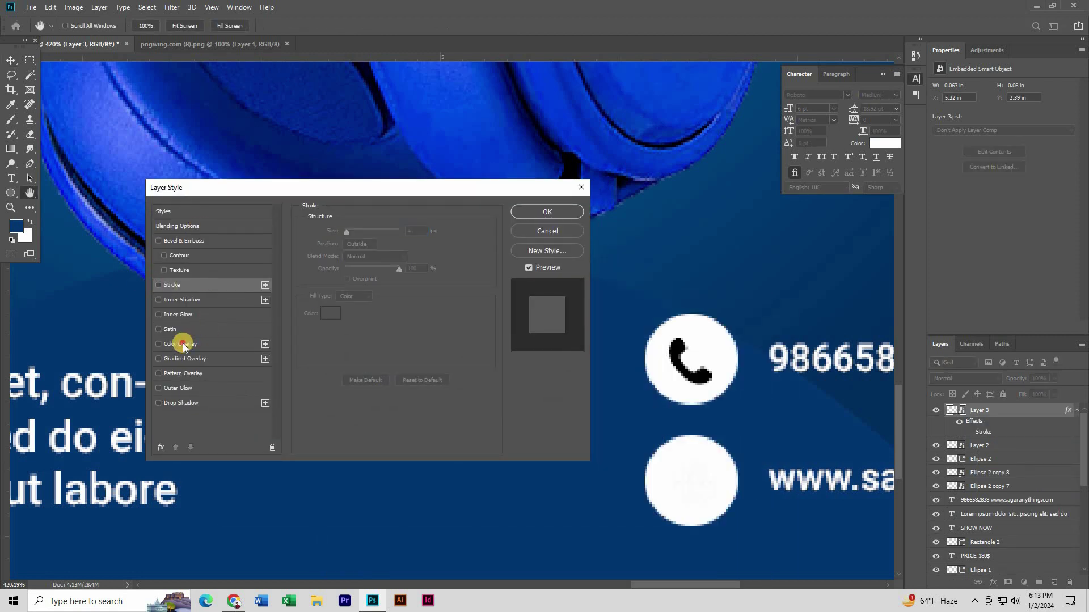
pyautogui.click(180, 344)
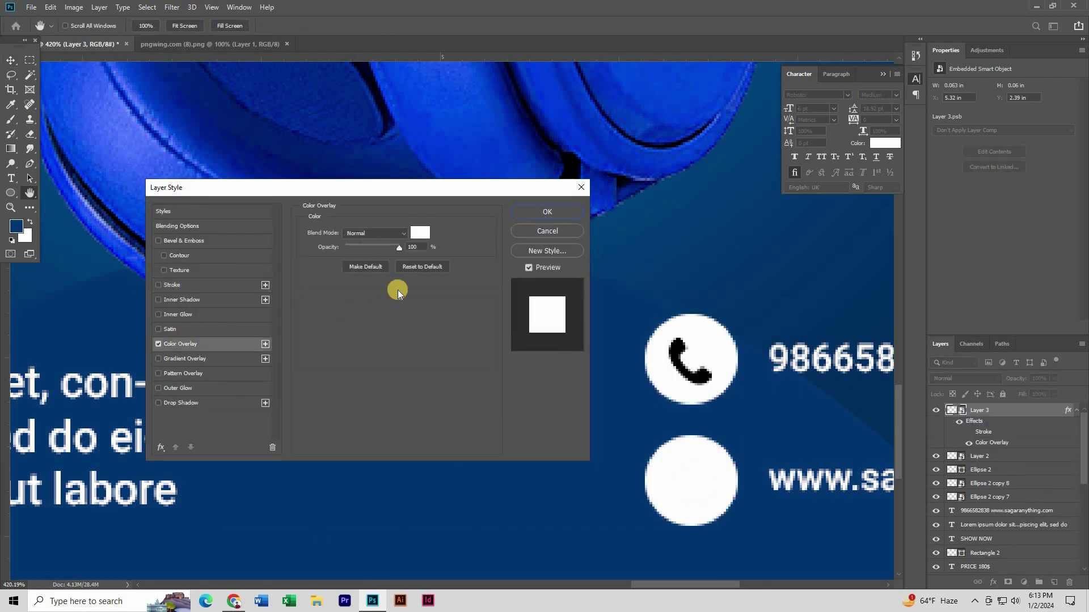
pyautogui.click(419, 233)
pyautogui.click(653, 132)
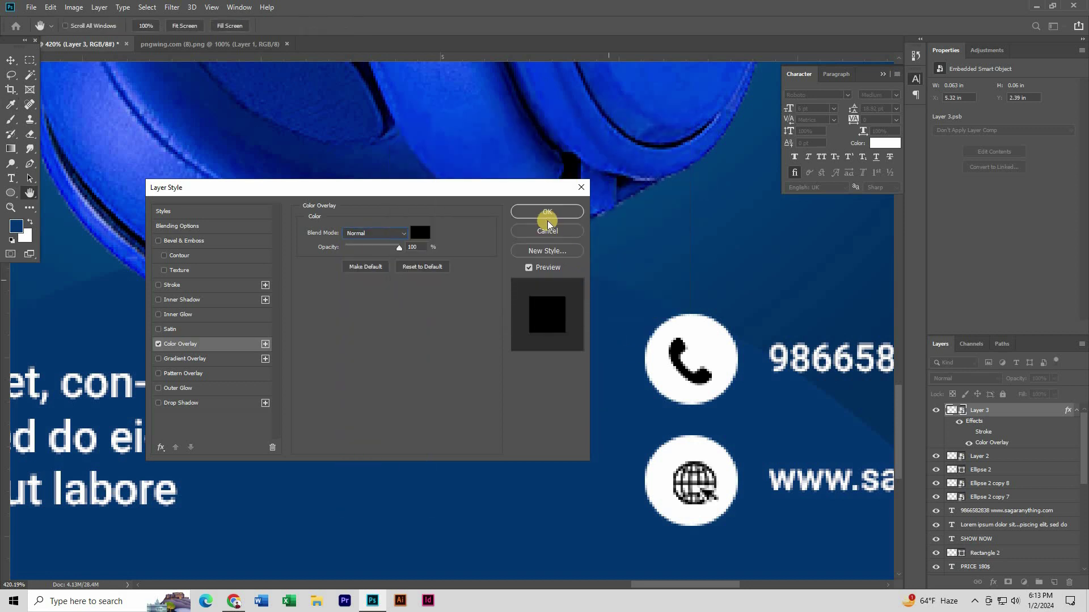
pyautogui.click(546, 214)
# Enlarge the globe icon slightly and centre it in its circle.
pyautogui.scroll(3, 716, 498)
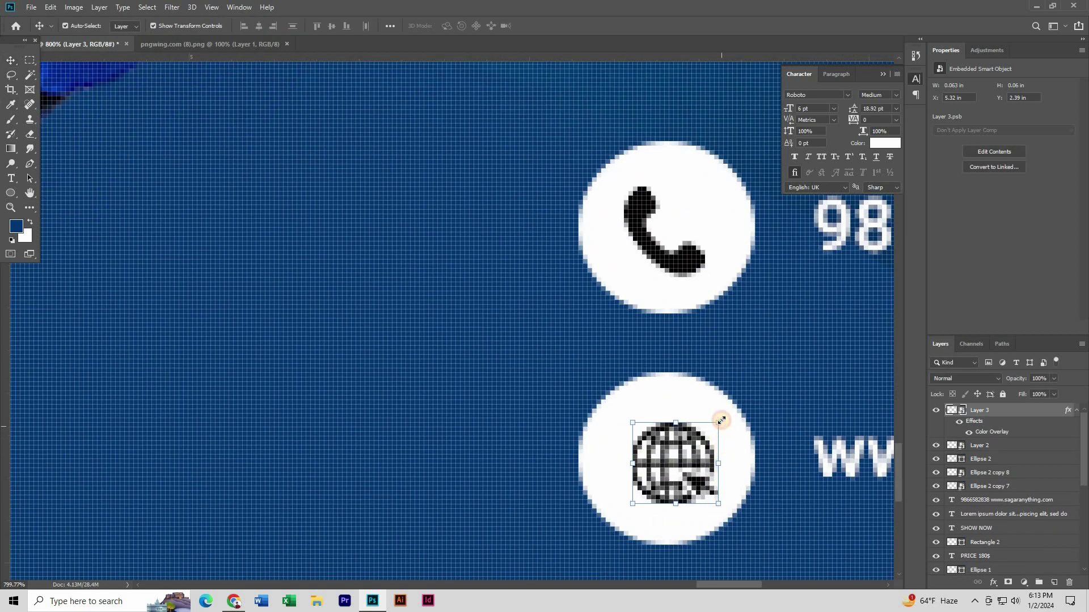
pyautogui.moveTo(720, 420); pyautogui.dragTo(728, 413)
pyautogui.doubleClick(716, 499)
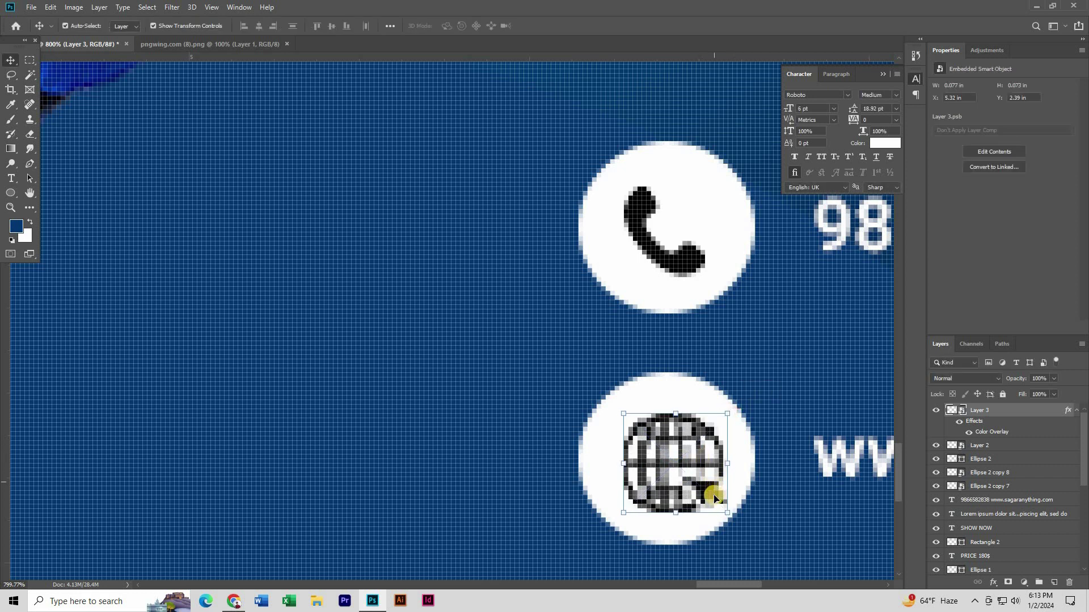
pyautogui.moveTo(715, 499); pyautogui.dragTo(706, 496)
pyautogui.scroll(-5, 699, 459)
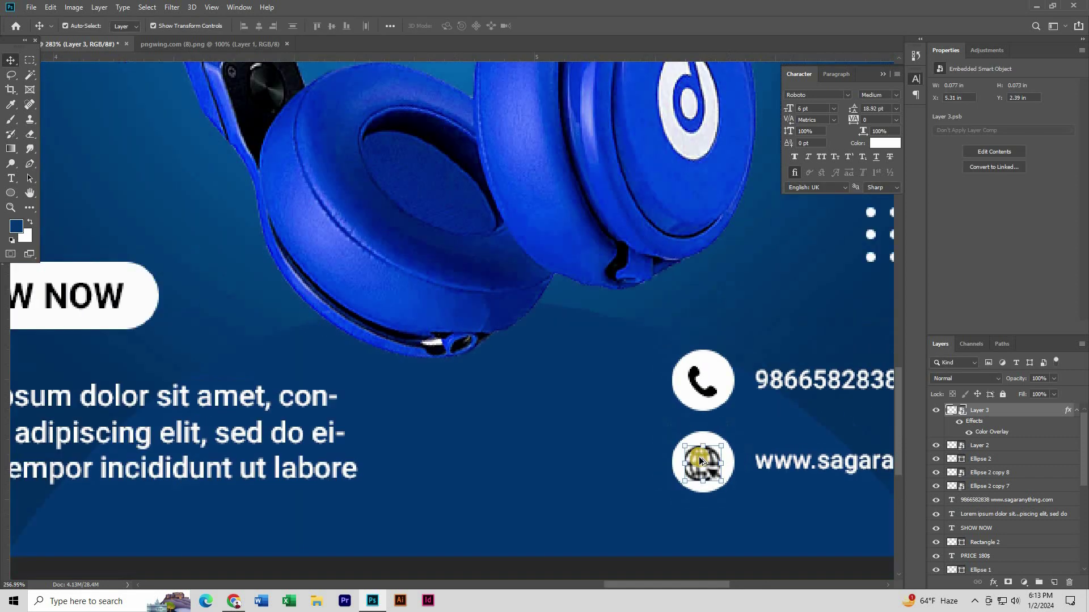
pyautogui.scroll(-3, 698, 457)
pyautogui.scroll(-3, 752, 460)
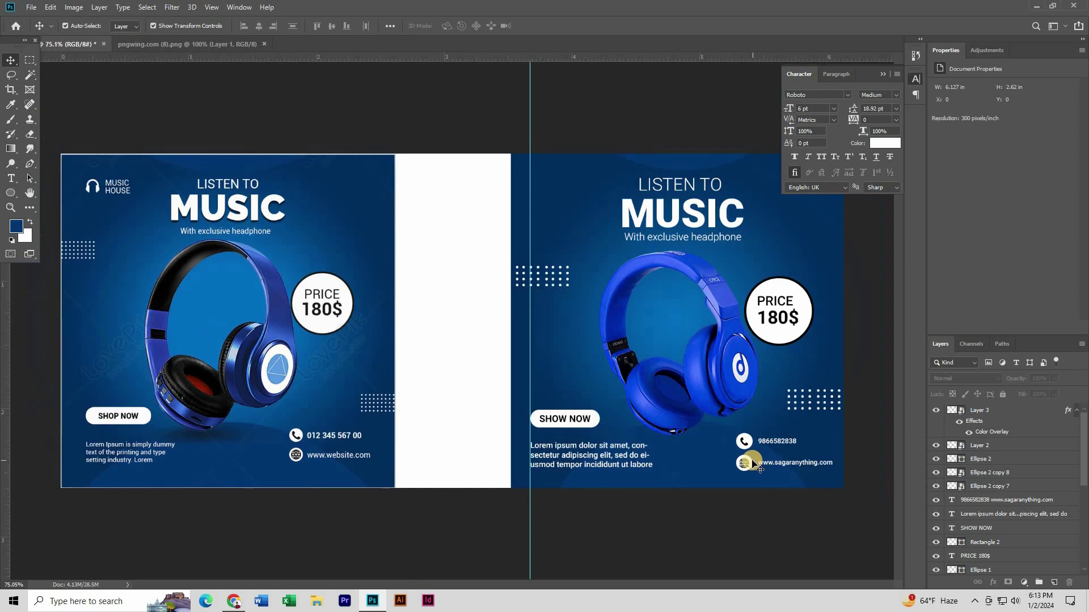
pyautogui.scroll(-1, 752, 459)
pyautogui.scroll(-1, 648, 429)
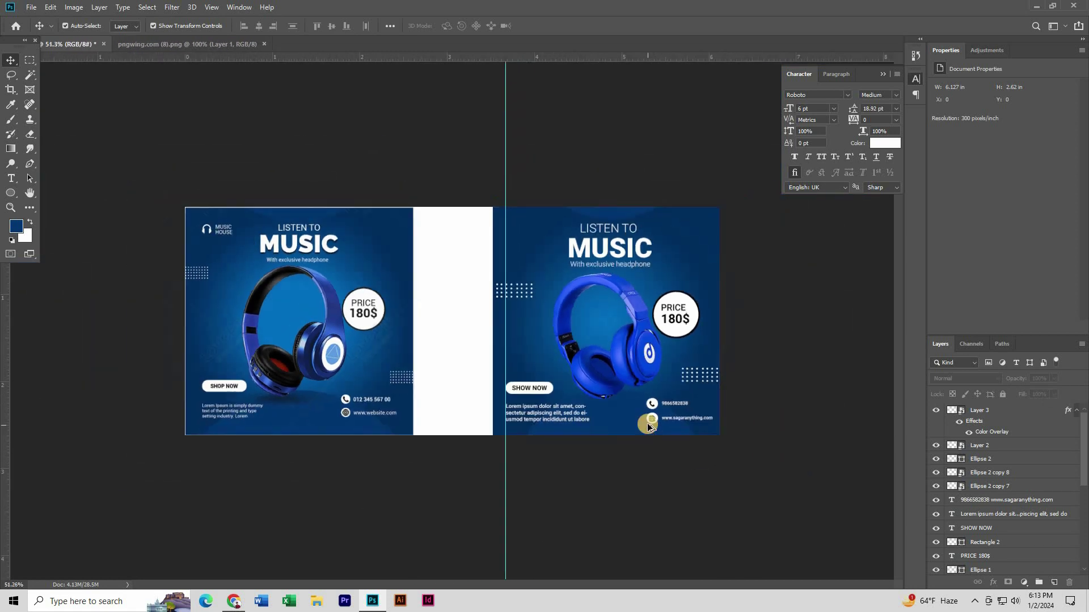
pyautogui.scroll(1, 644, 398)
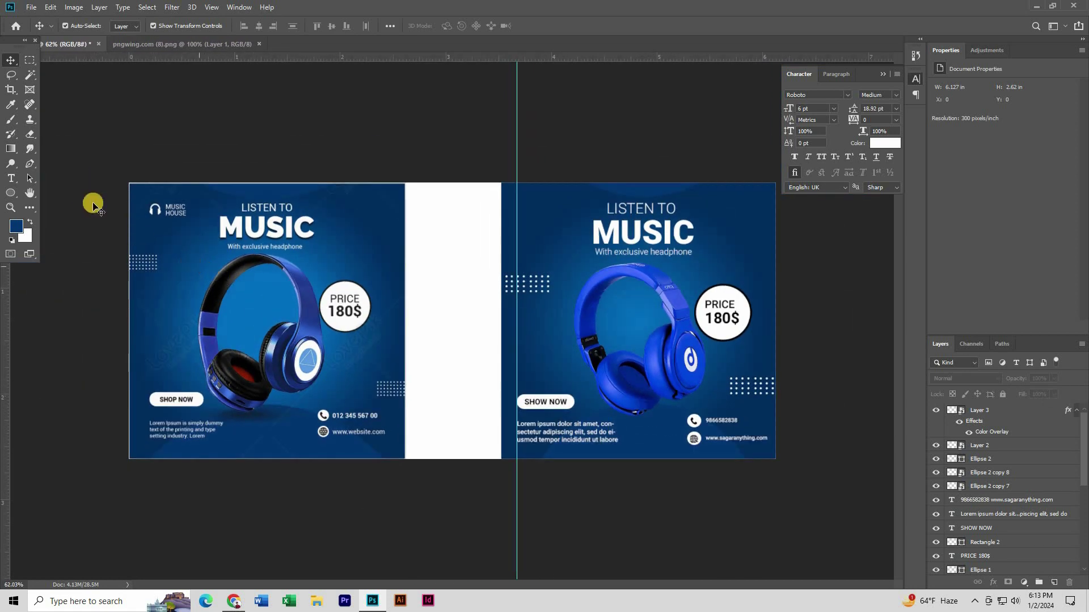
pyautogui.scroll(2, 625, 189)
pyautogui.scroll(-1, 644, 255)
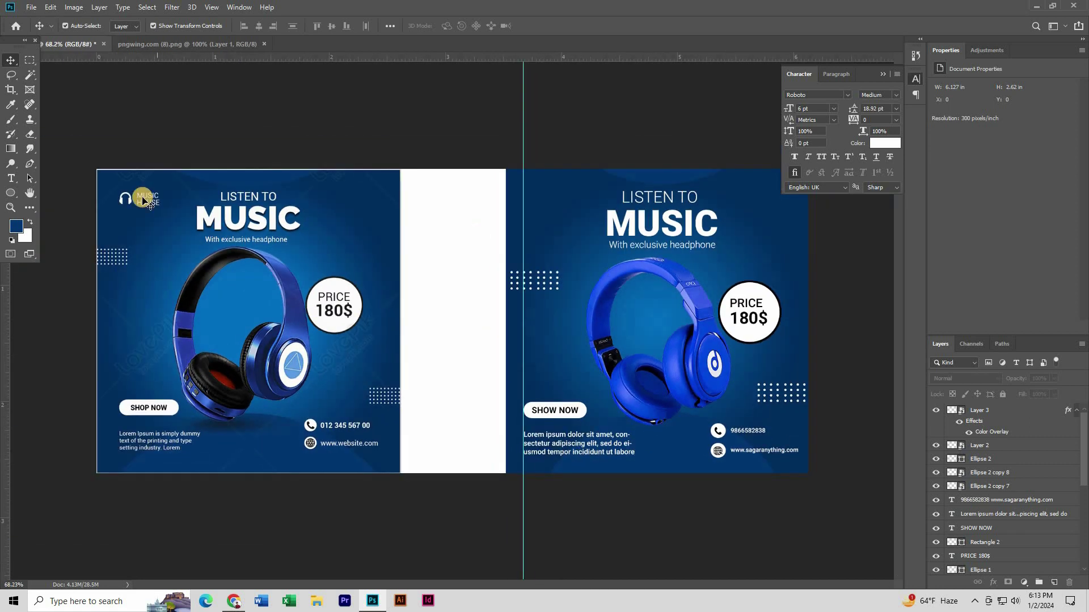
pyautogui.scroll(1, 596, 169)
pyautogui.scroll(3, 692, 219)
# Duplicate LISTEN TO leftward and retype it as MUSIC HOUSE with 9 pt leading, Medium weight.
pyautogui.scroll(-1, 503, 369)
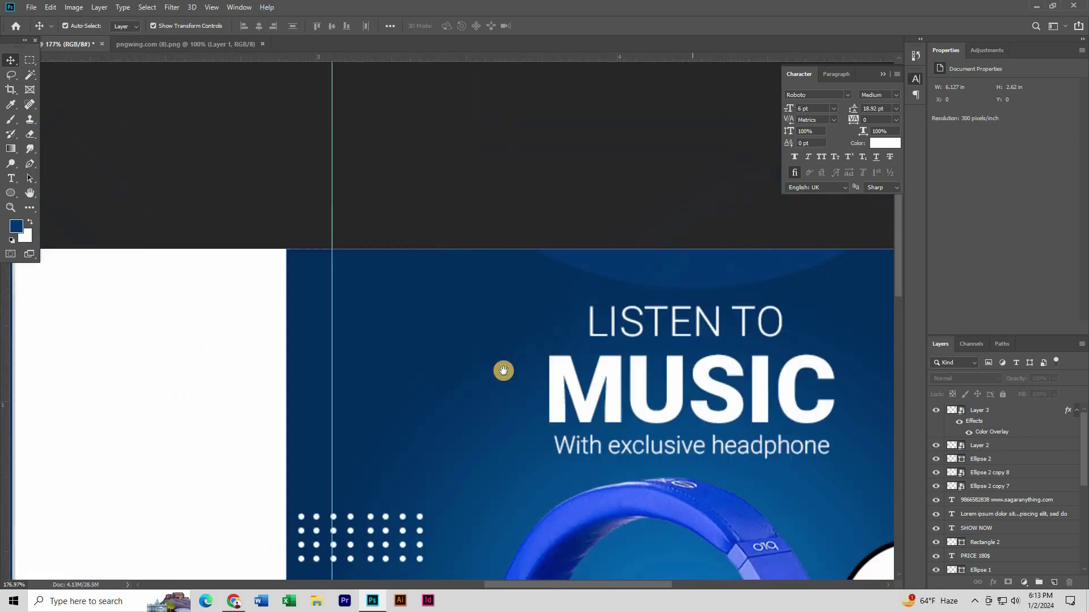
pyautogui.scroll(1, 656, 337)
pyautogui.moveTo(656, 336); pyautogui.dragTo(462, 317)
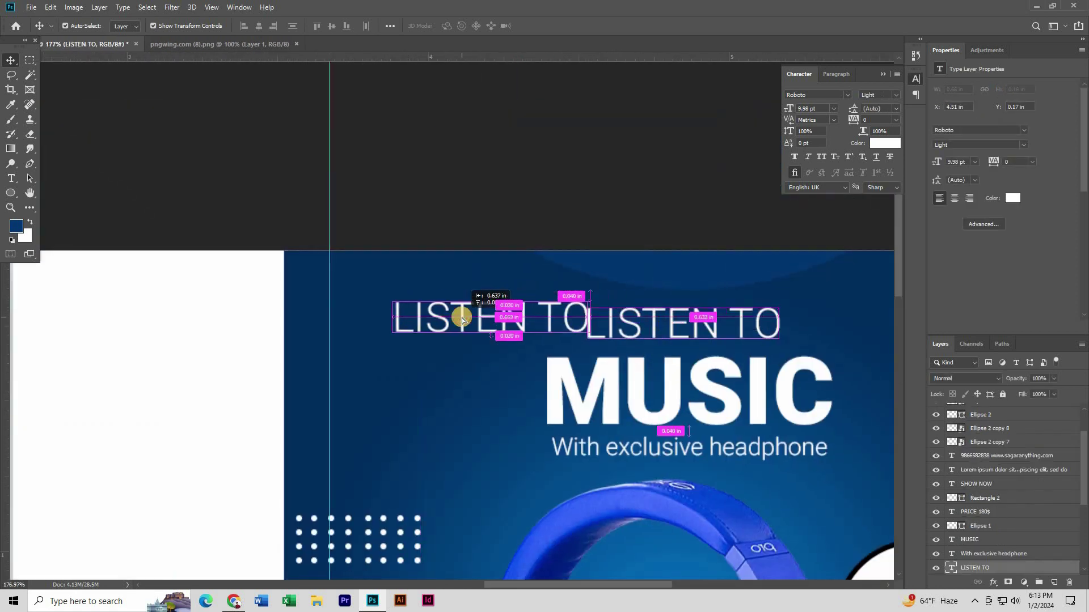
pyautogui.doubleClick(461, 316)
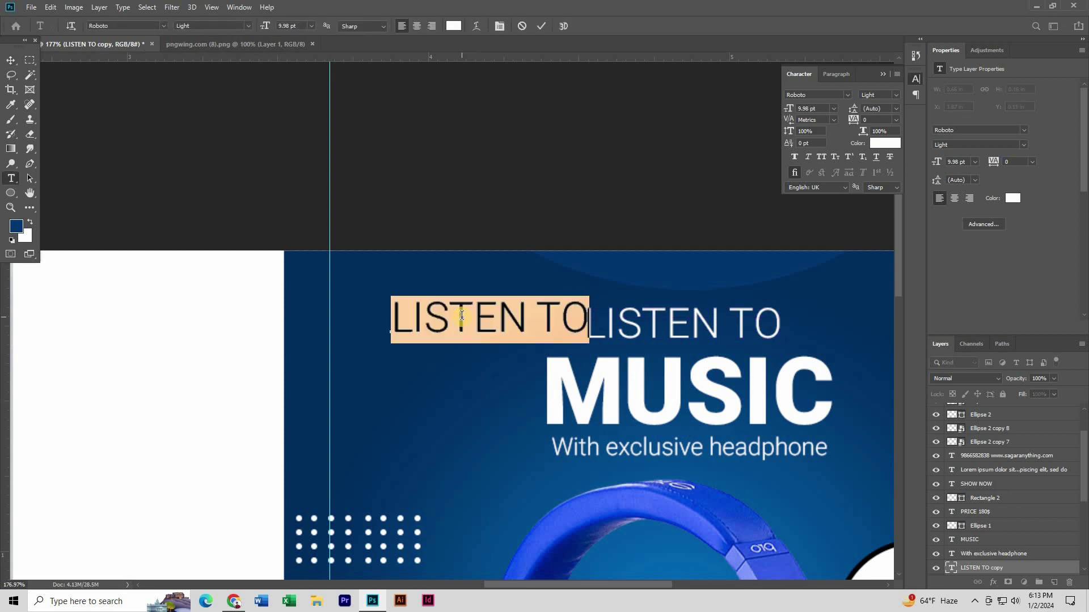
pyautogui.write('MUSIC ')
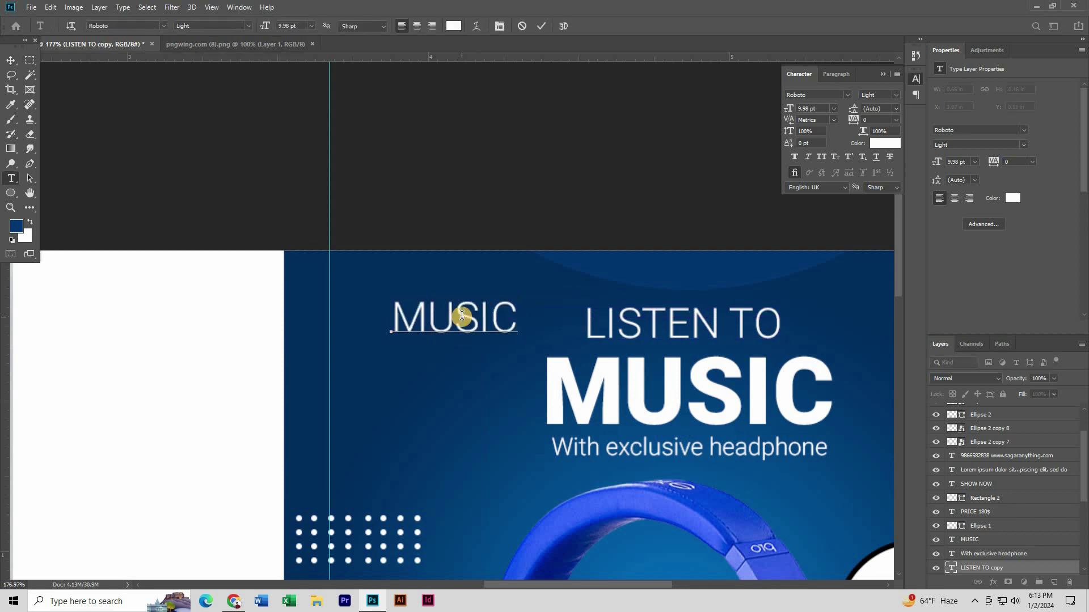
pyautogui.write('HOUSE')
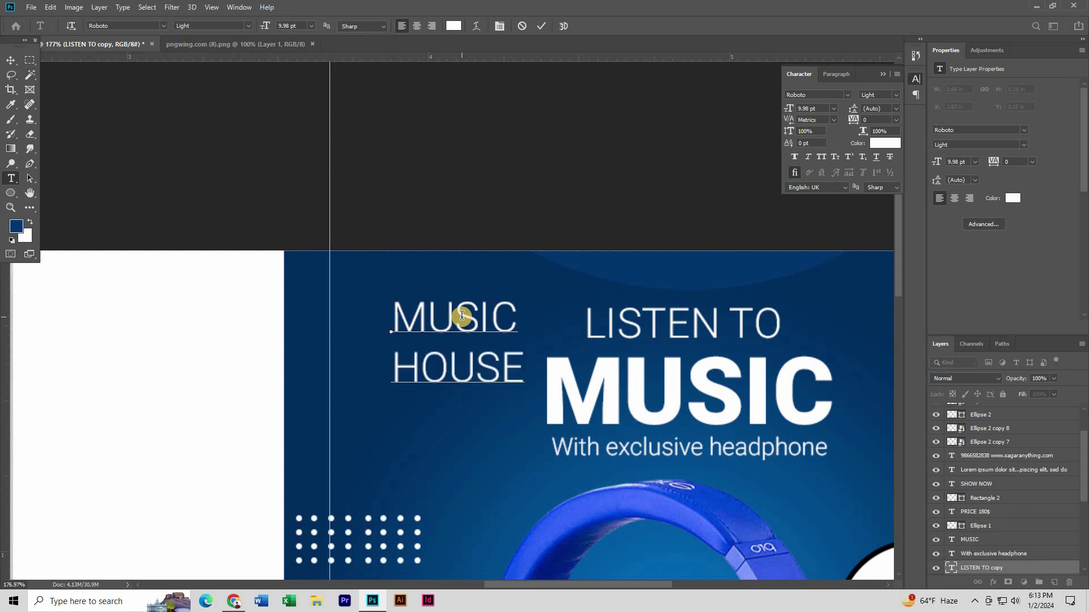
pyautogui.hotkey('ctrl', 'a')
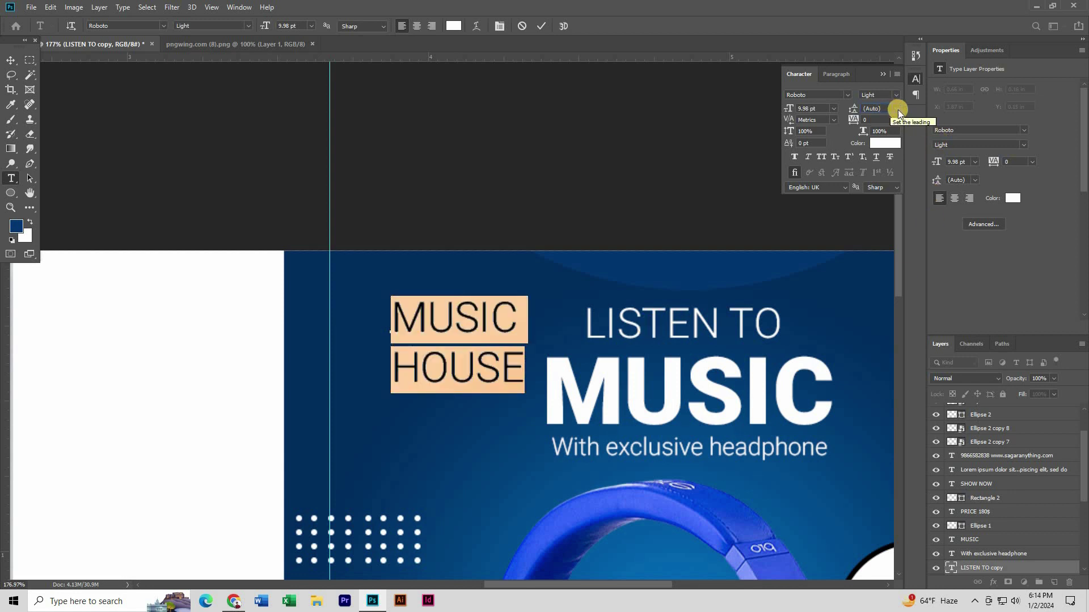
pyautogui.click(897, 110)
pyautogui.click(900, 152)
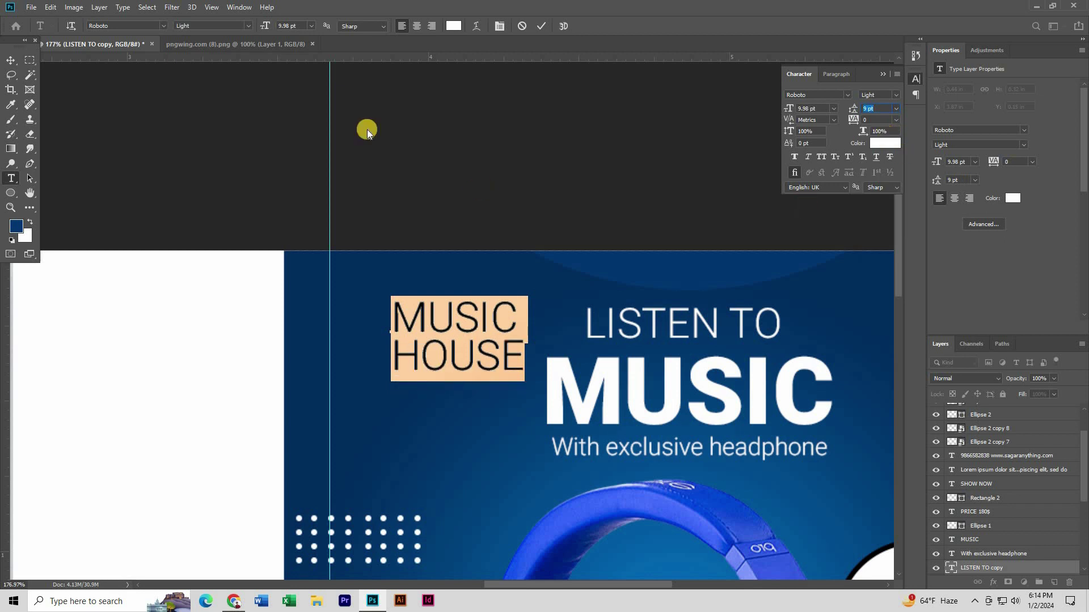
pyautogui.click(896, 96)
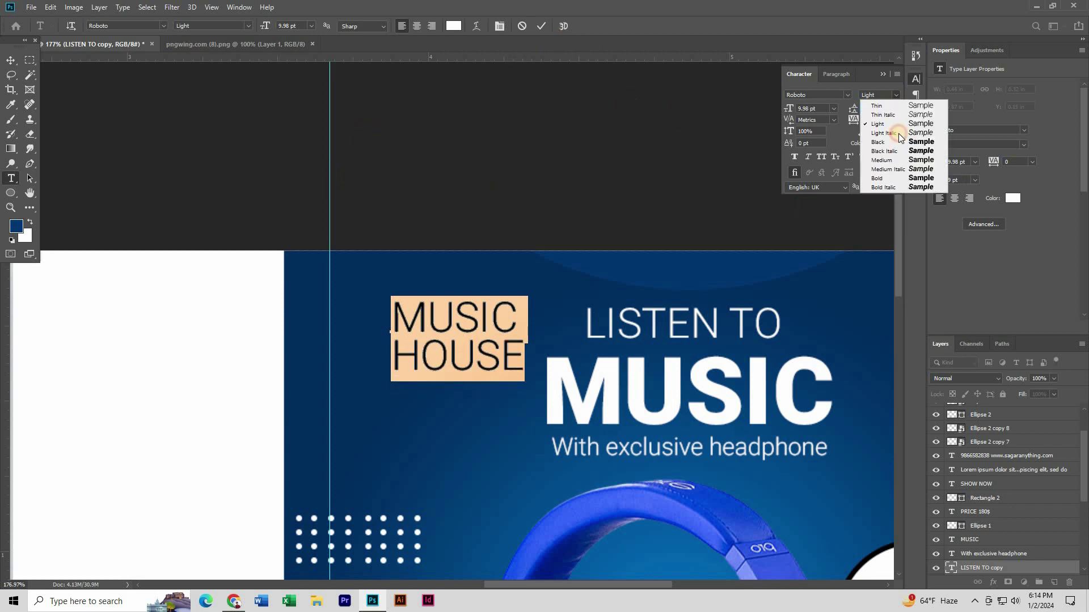
pyautogui.click(925, 160)
pyautogui.click(10, 64)
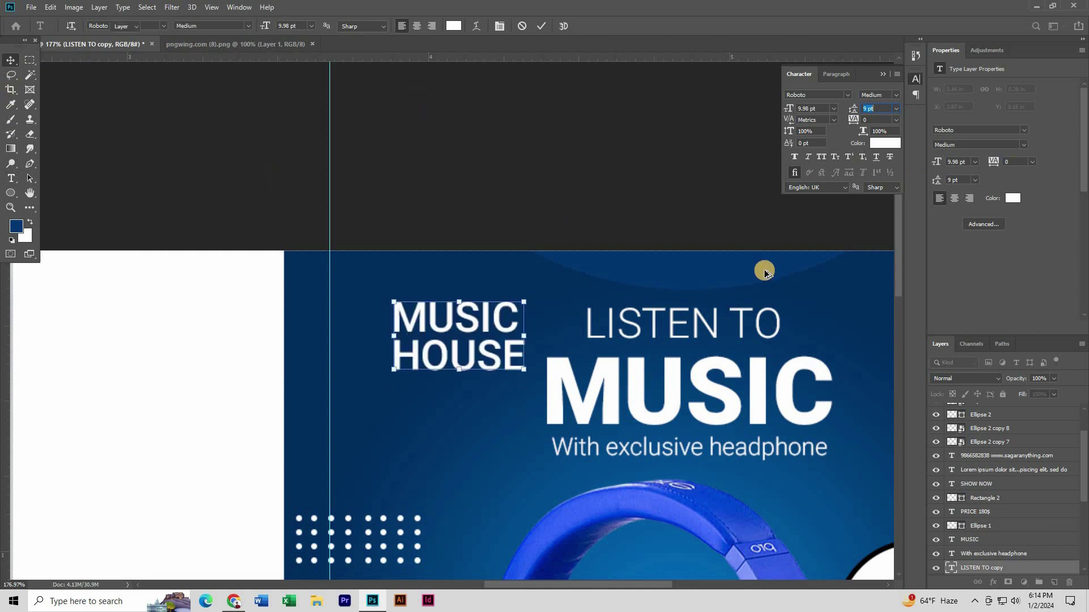
# Scale MUSIC HOUSE to about three quarters and move it slightly up and left.
pyautogui.scroll(-3, 765, 271)
pyautogui.hotkey('ctrl', 't')
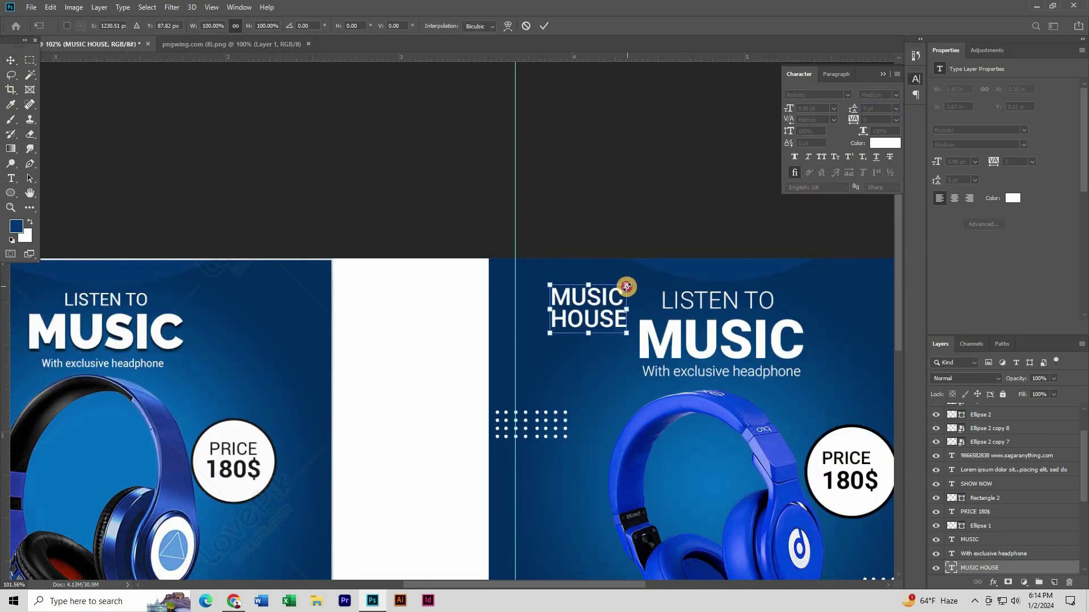
pyautogui.moveTo(625, 285); pyautogui.dragTo(606, 297)
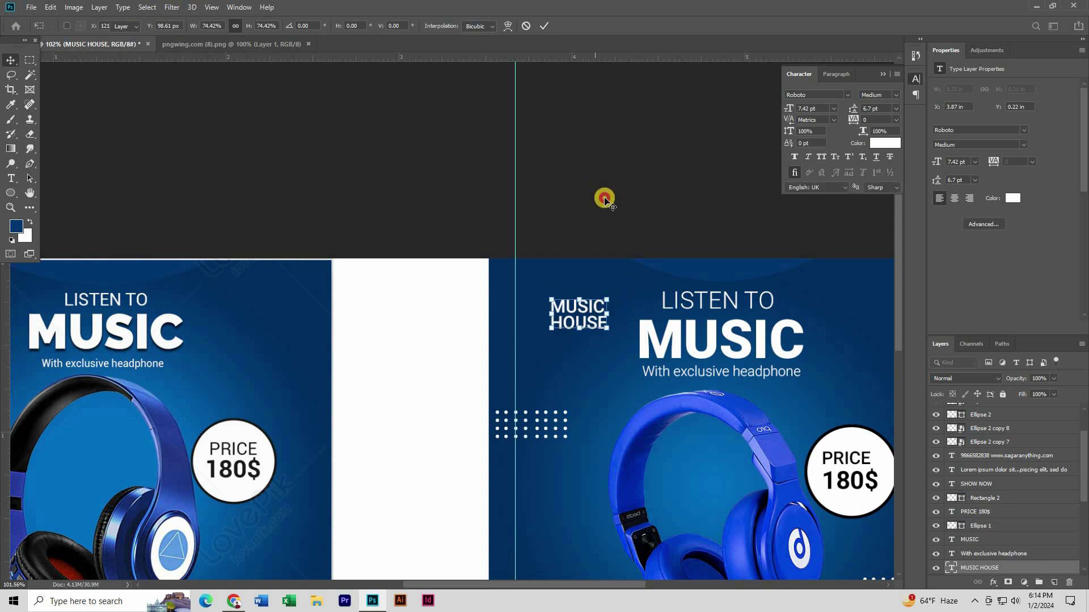
pyautogui.press('Return')
pyautogui.scroll(-3, 567, 193)
pyautogui.scroll(1, 570, 255)
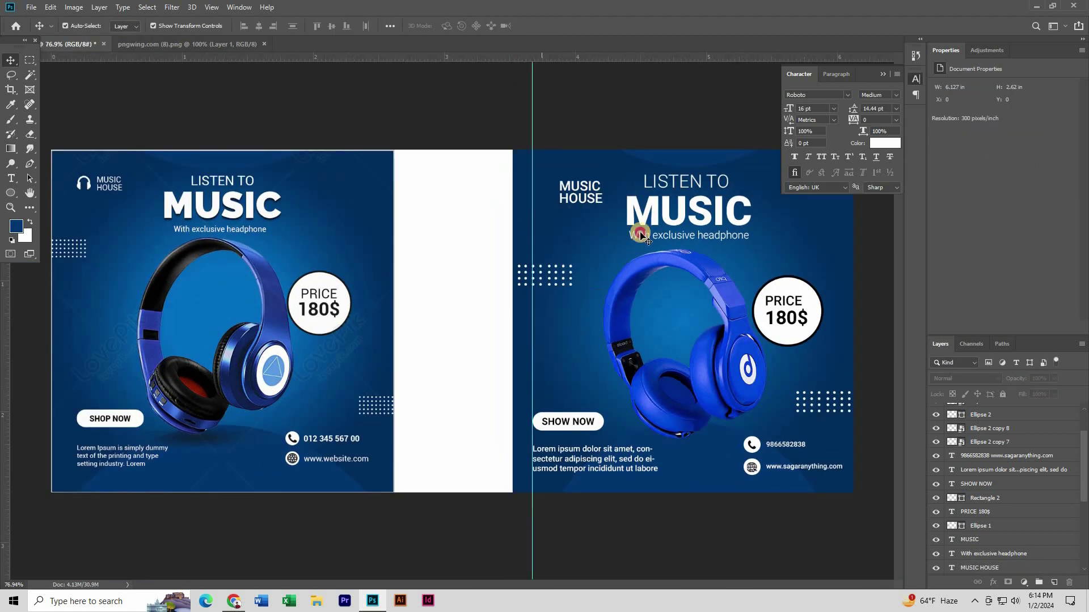
pyautogui.moveTo(598, 199); pyautogui.dragTo(597, 188)
pyautogui.hotkey('ctrl', 't')
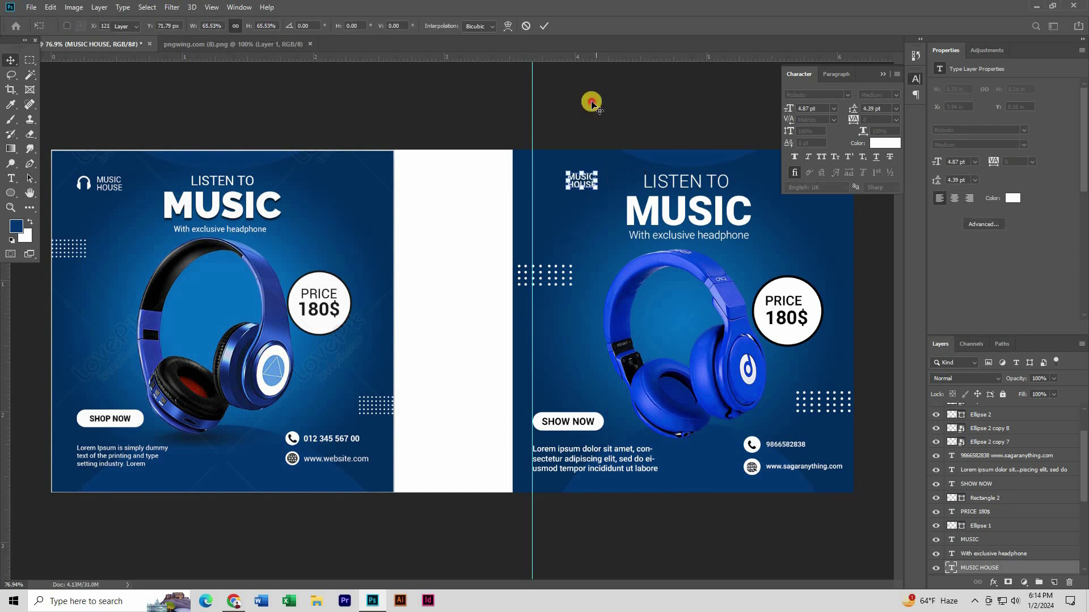
pyautogui.click(591, 103)
# In Chrome, change the image search to 'HEADPHONE icon'.
pyautogui.click(242, 601)
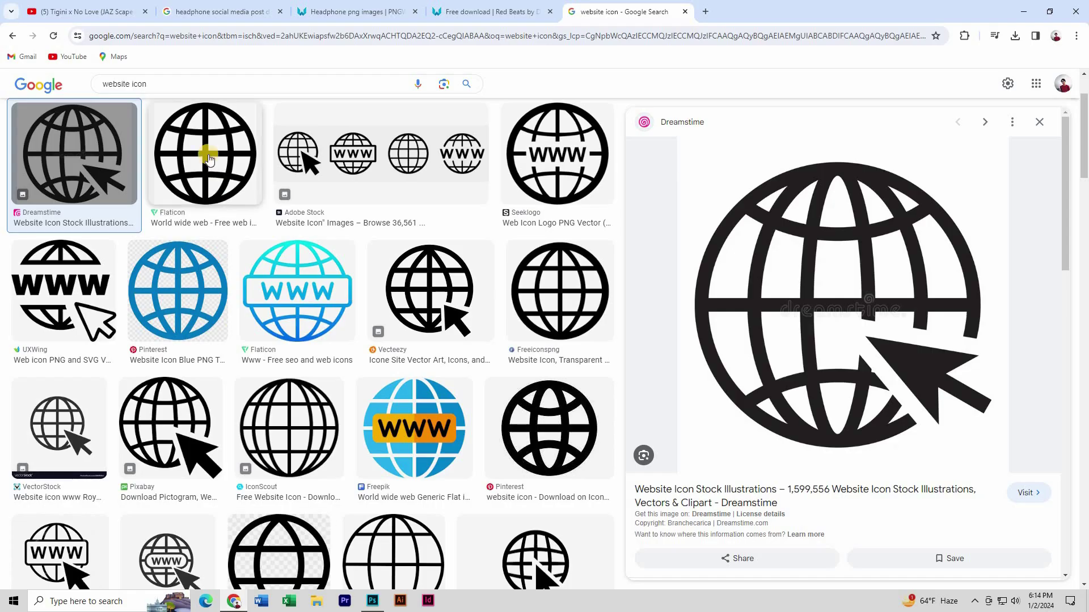
pyautogui.doubleClick(116, 84)
pyautogui.write('HE')
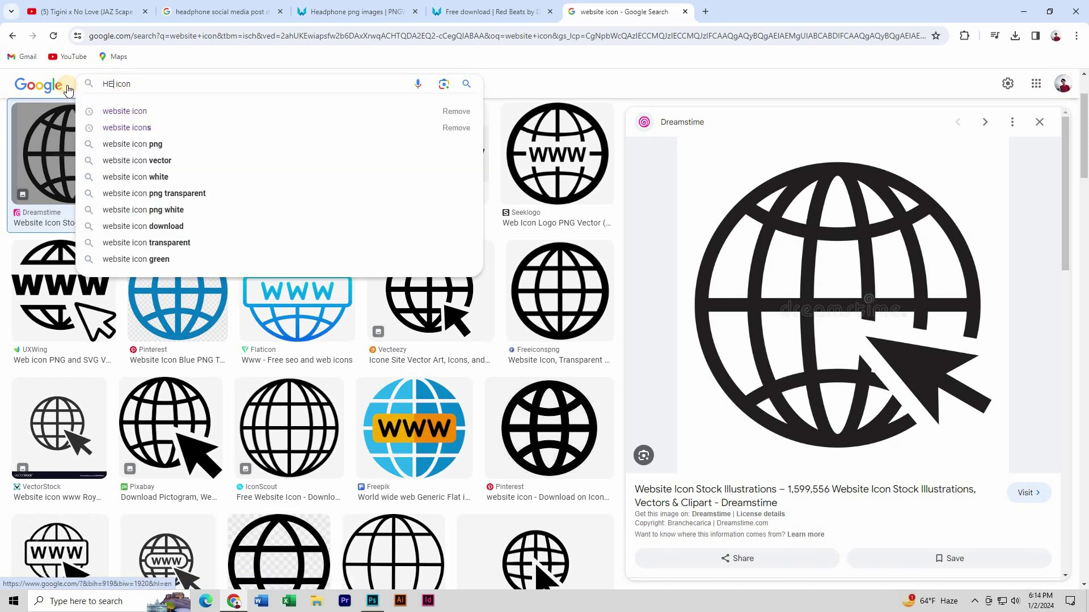
pyautogui.write('ADPHONE')
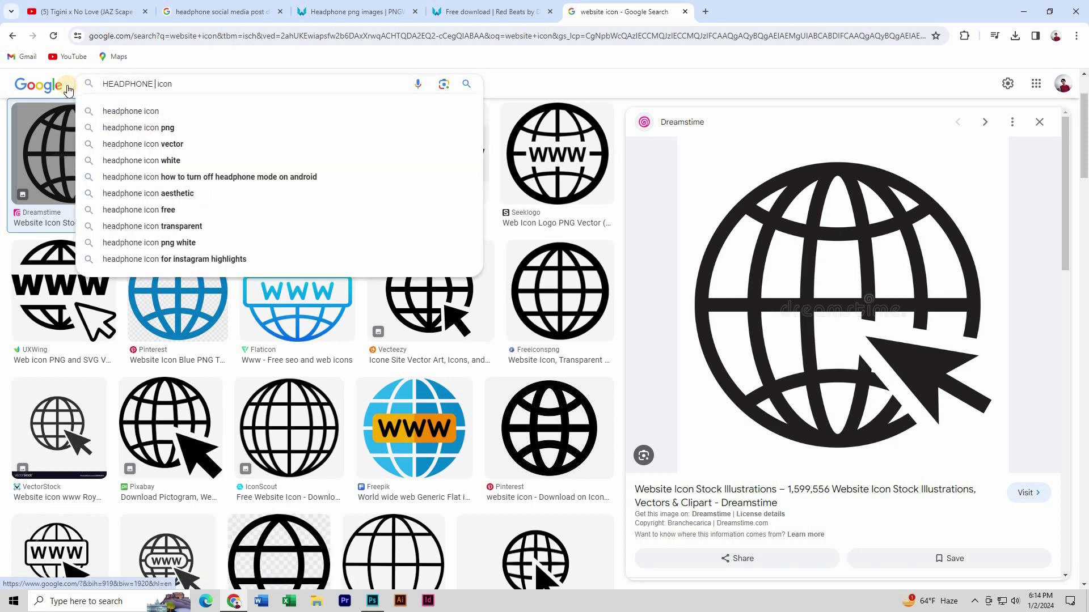
pyautogui.press('Return')
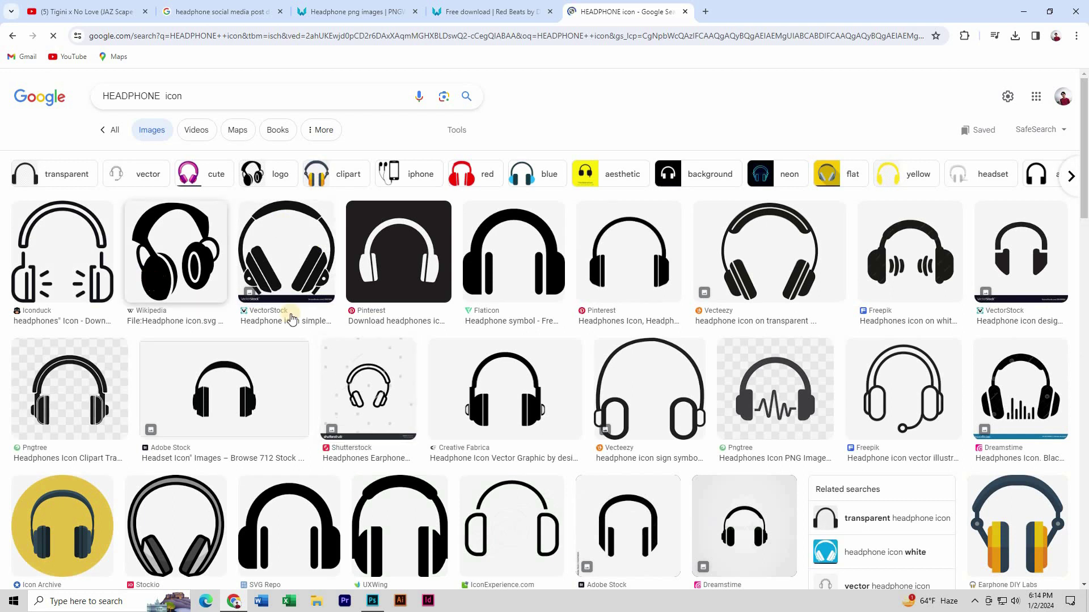
# Copy the black headphone silhouette image and paste it into the Photoshop design.
pyautogui.click(626, 270)
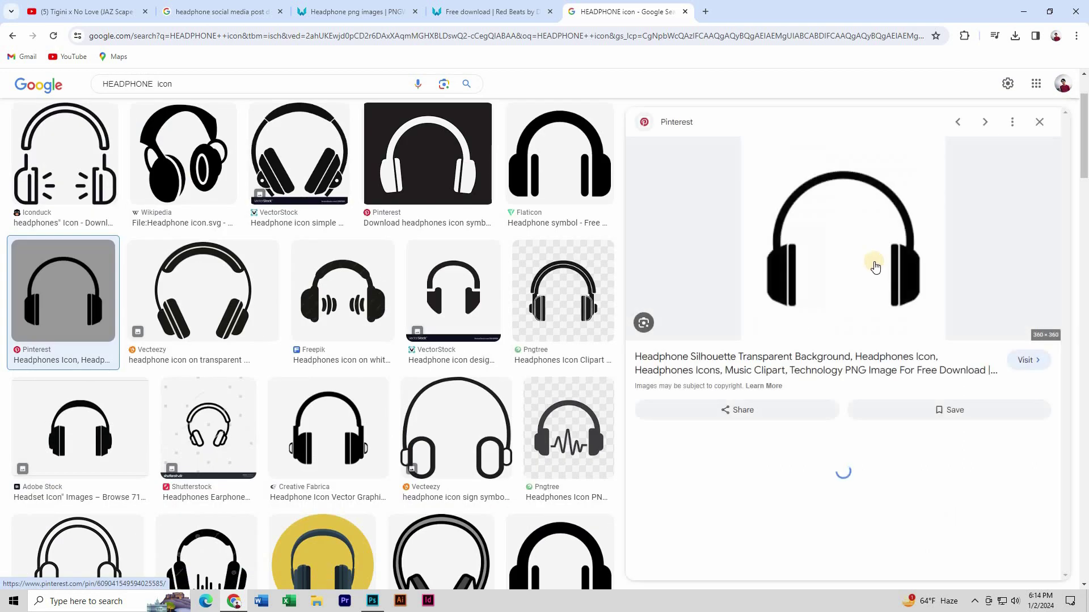
pyautogui.rightClick(871, 222)
pyautogui.click(922, 419)
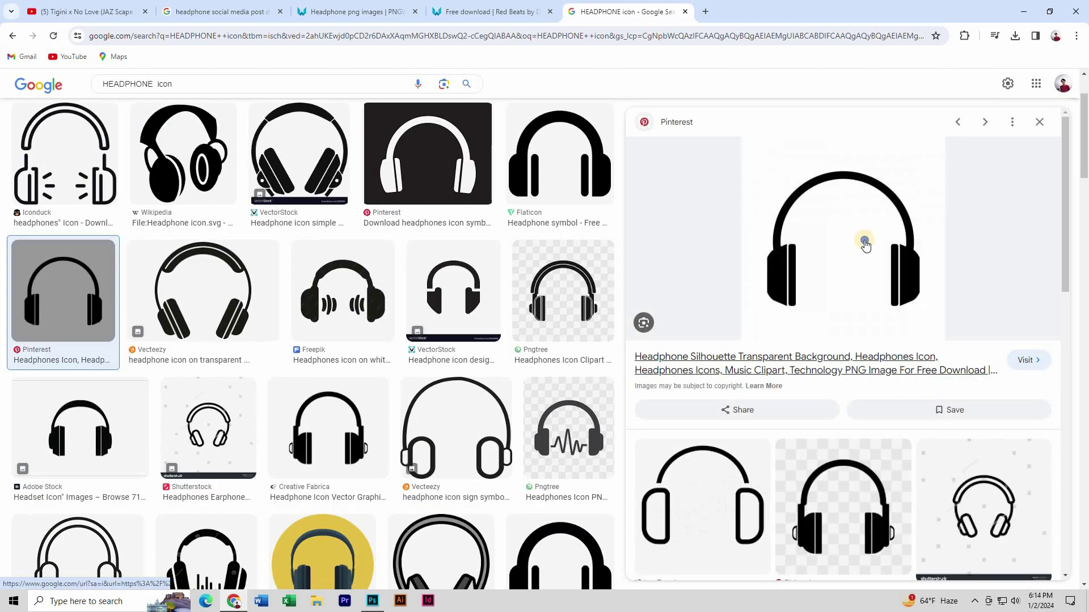
pyautogui.rightClick(864, 245)
pyautogui.click(910, 418)
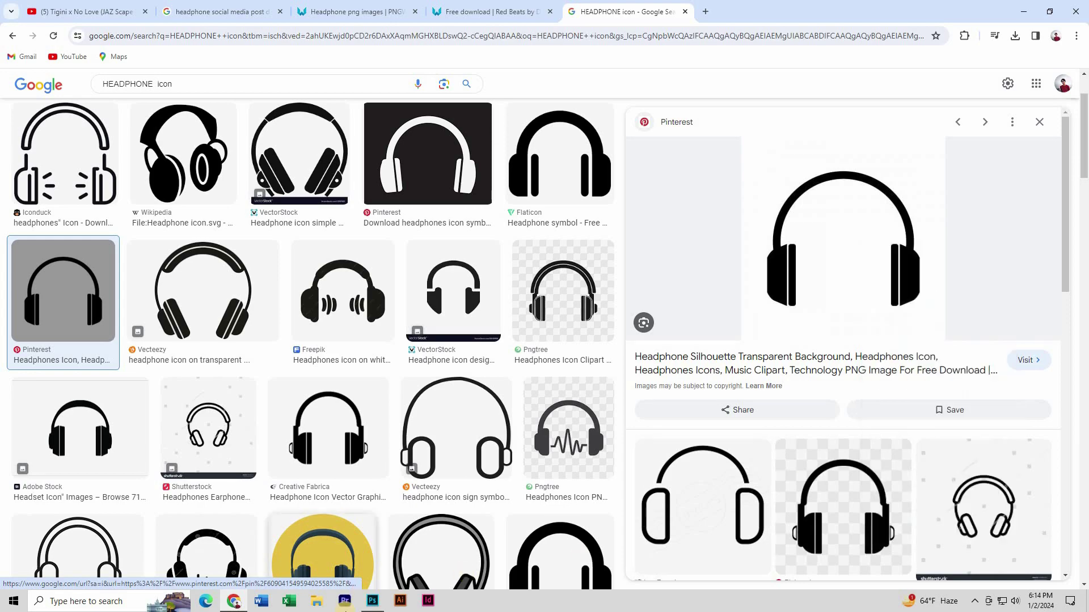
pyautogui.click(367, 607)
pyautogui.hotkey('ctrl', 'v')
# Move the pasted headphone onto the right poster and delete its white background with the Magic Wand.
pyautogui.moveTo(461, 297)
pyautogui.mouseDown()
pyautogui.moveTo(652, 260)
pyautogui.moveTo(664, 215)
pyautogui.mouseUp()
pyautogui.scroll(3, 663, 215)
pyautogui.scroll(3, 687, 219)
pyautogui.press('w')
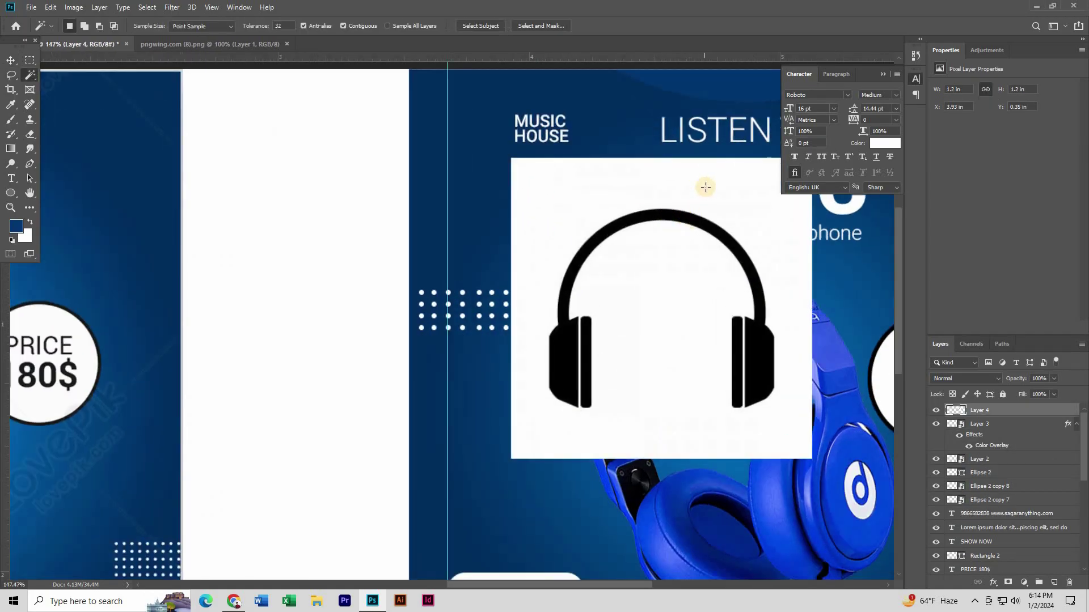
pyautogui.click(709, 193)
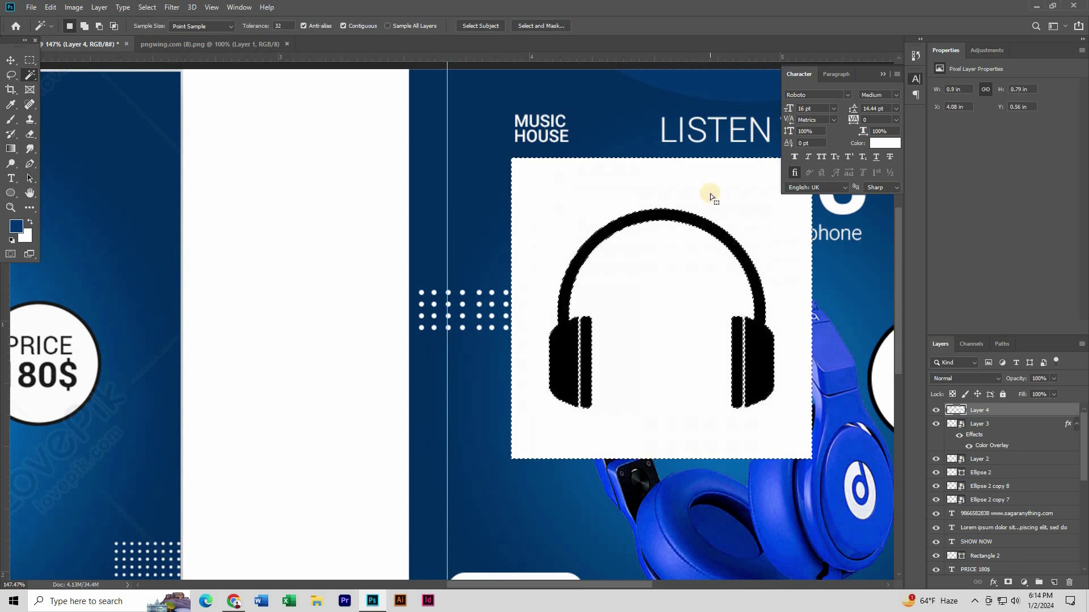
pyautogui.press('Delete')
# Invert the headphone icon to white and scale it down small.
pyautogui.press('v')
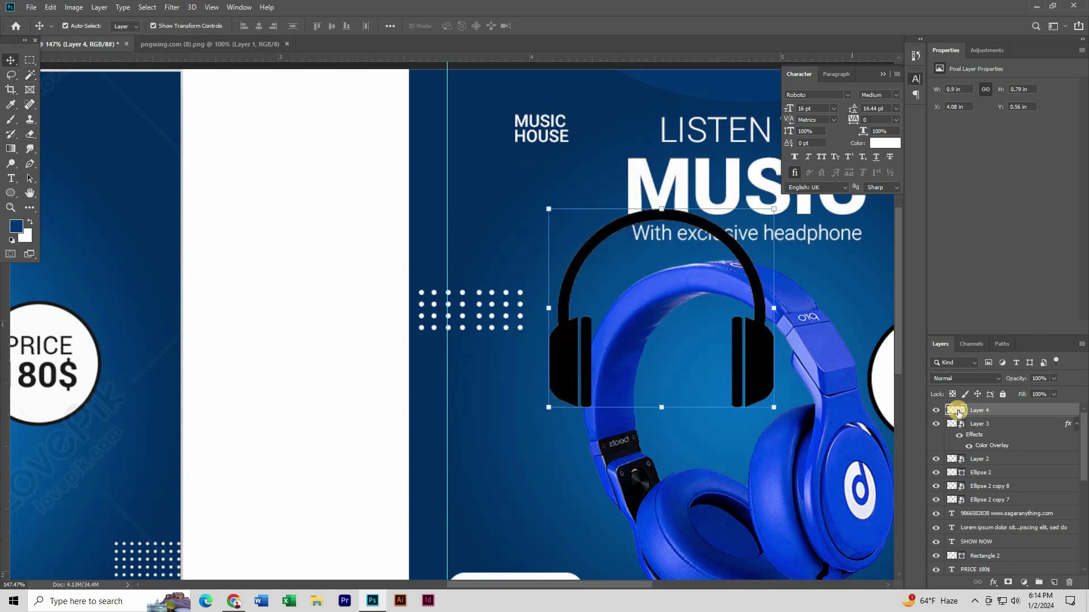
pyautogui.hotkey('ctrl', 'i')
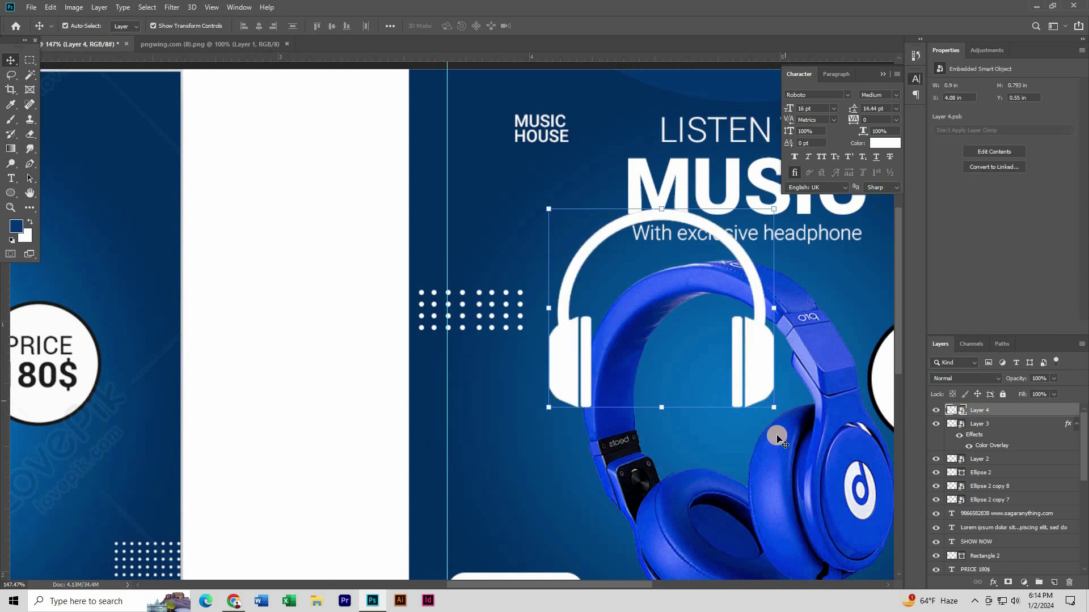
pyautogui.hotkey('ctrl', 't')
pyautogui.moveTo(775, 407); pyautogui.dragTo(589, 271)
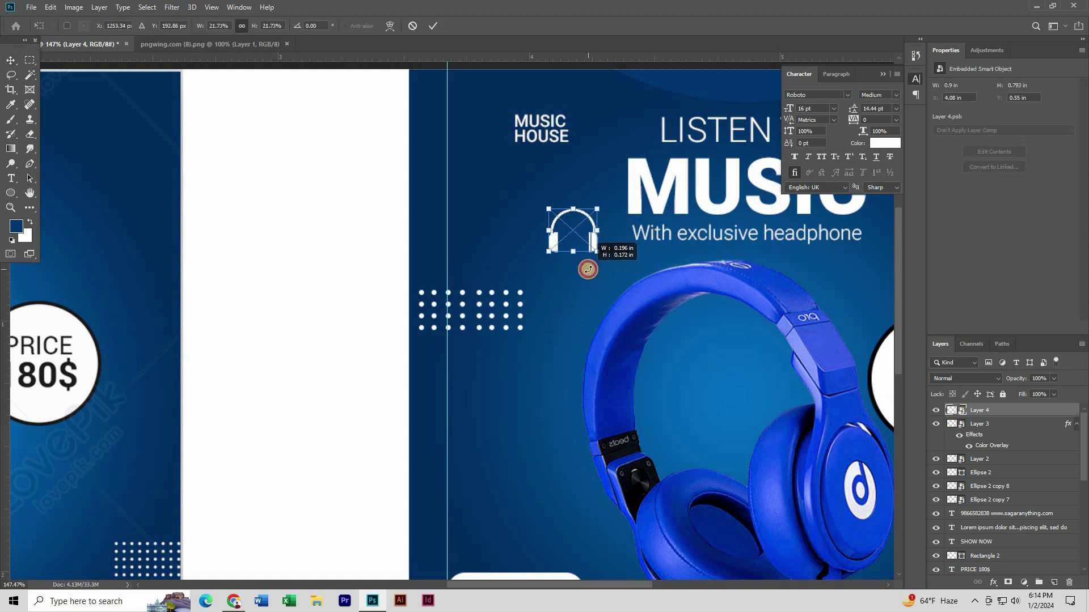
pyautogui.press('Return')
# Position the headphone icon left of the MUSIC HOUSE text, aligned with it.
pyautogui.scroll(3, 482, 182)
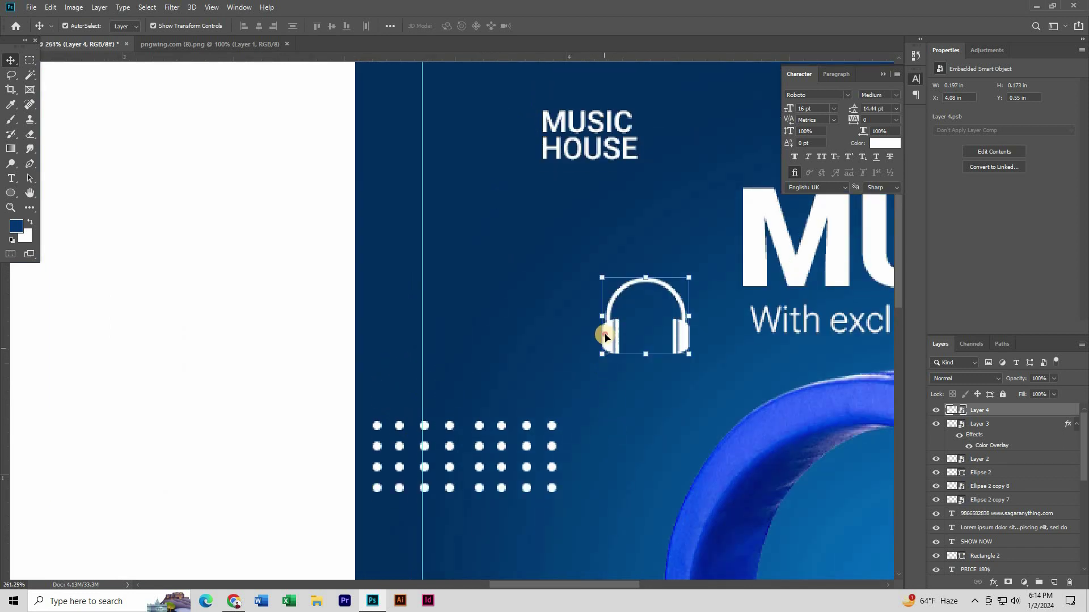
pyautogui.moveTo(606, 333); pyautogui.dragTo(423, 153)
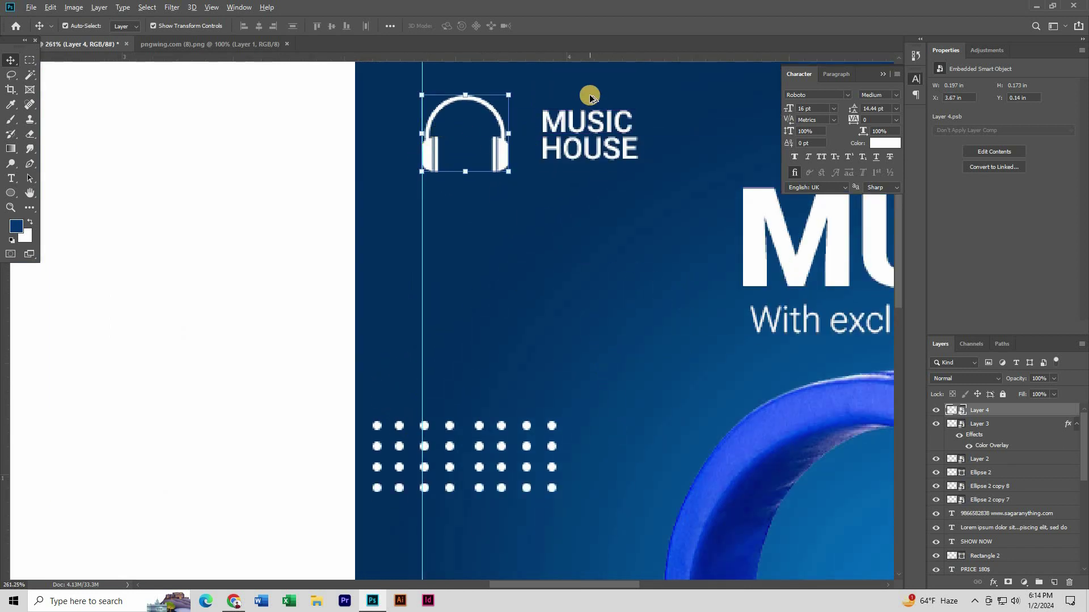
pyautogui.scroll(2, 588, 97)
pyautogui.moveTo(522, 182); pyautogui.dragTo(491, 188)
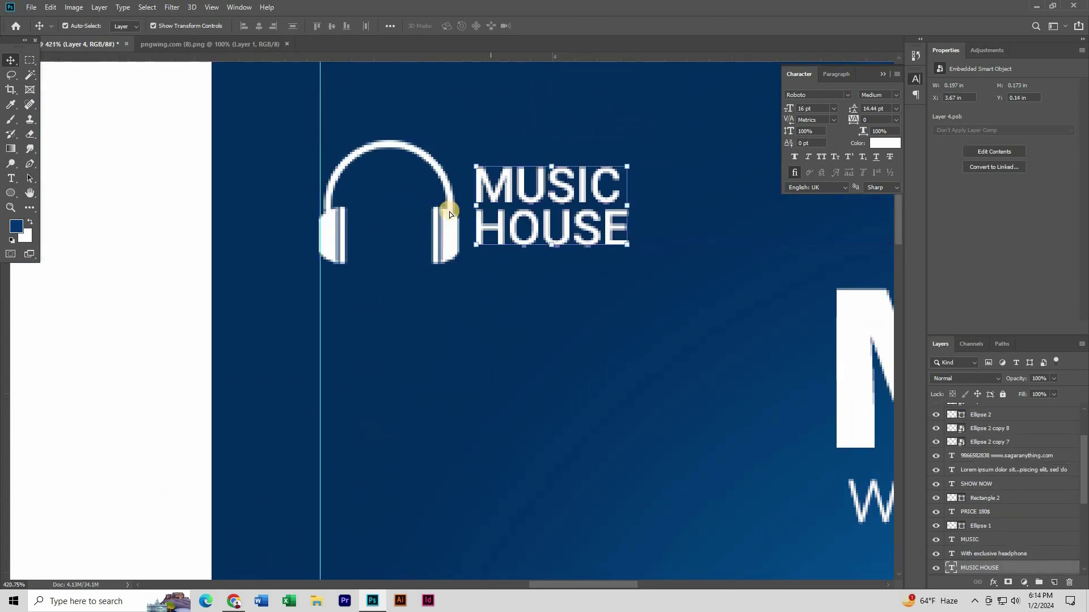
pyautogui.scroll(-4, 449, 211)
pyautogui.scroll(-2, 420, 242)
# Deselect the icon, delete the vertical guide, and pan to compare both posters.
pyautogui.click(448, 169)
pyautogui.scroll(-2, 448, 170)
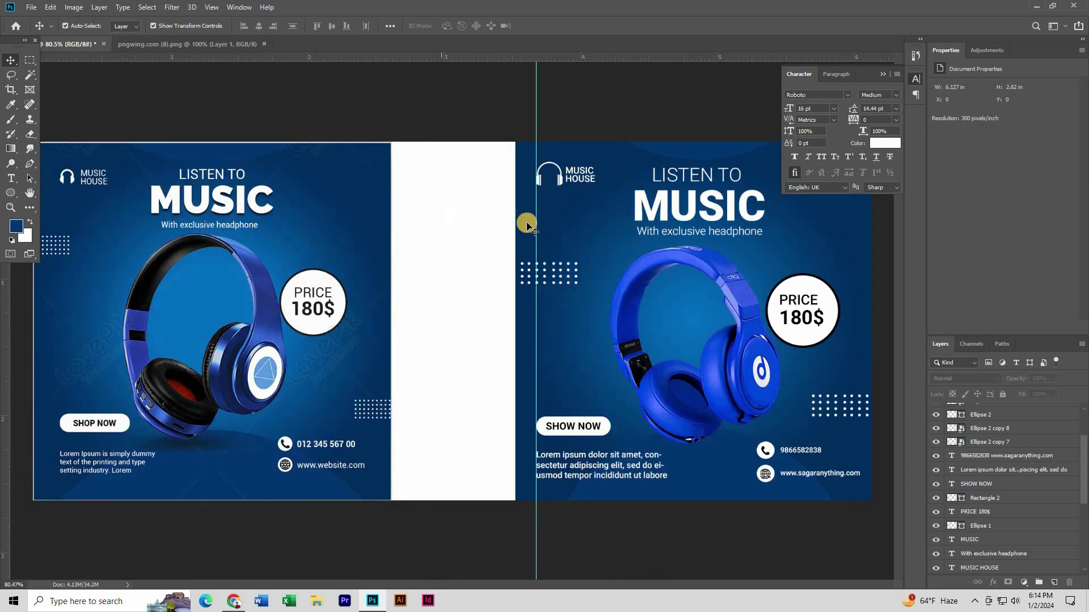
pyautogui.click(883, 73)
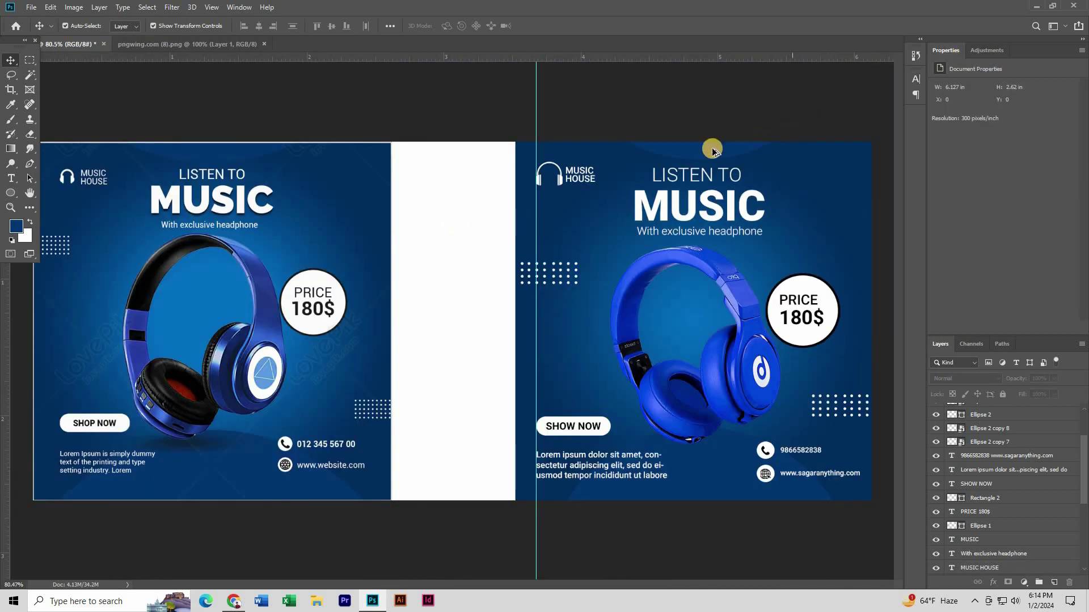
pyautogui.scroll(-1, 709, 151)
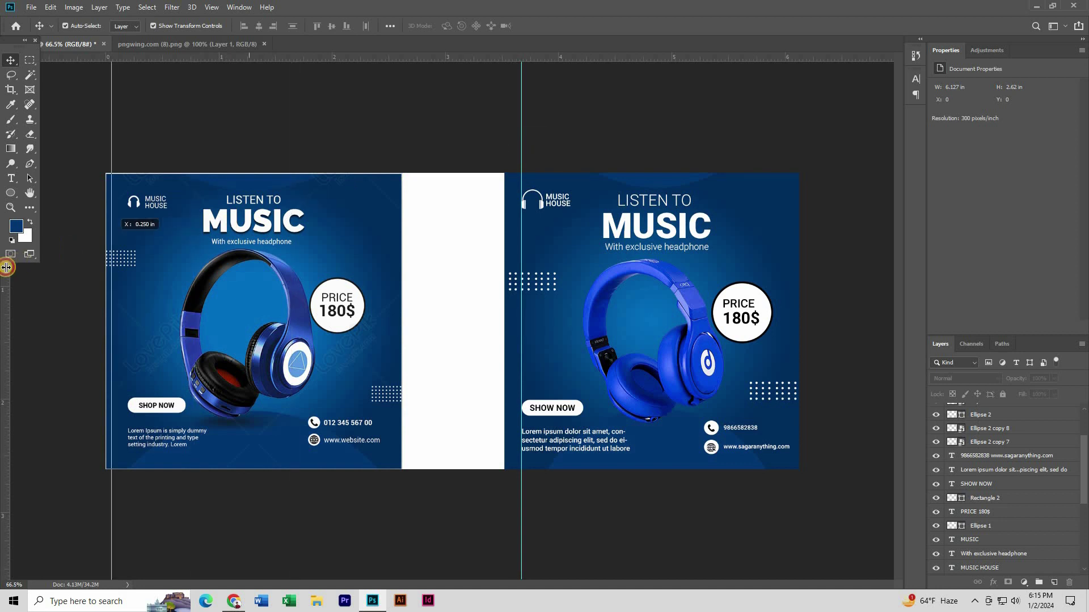
pyautogui.moveTo(520, 216); pyautogui.dragTo(17, 261)
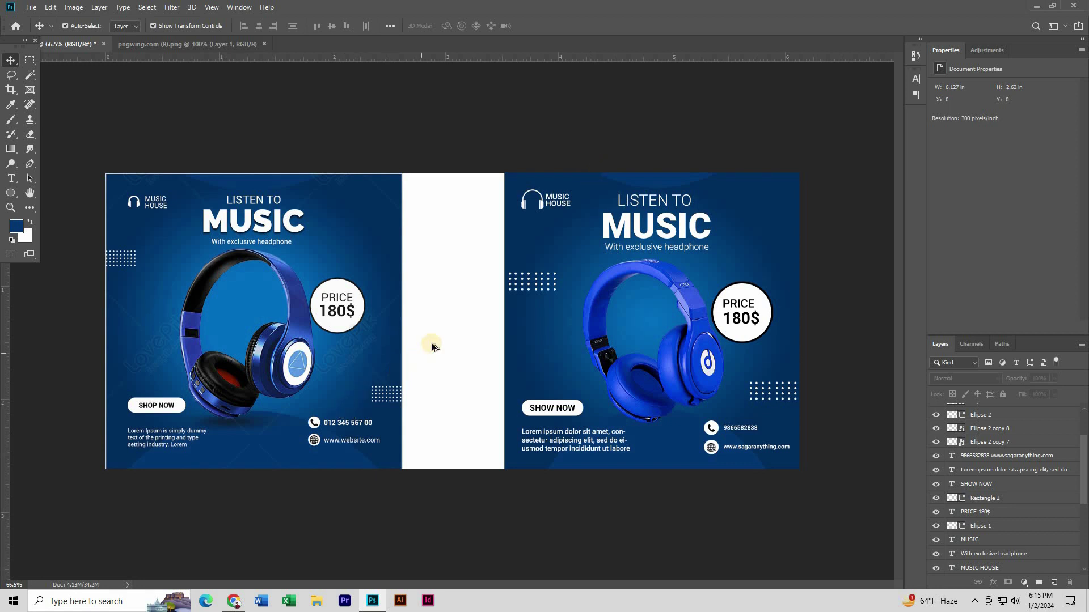
pyautogui.scroll(3, 431, 340)
pyautogui.hscroll(5, 515, 338)
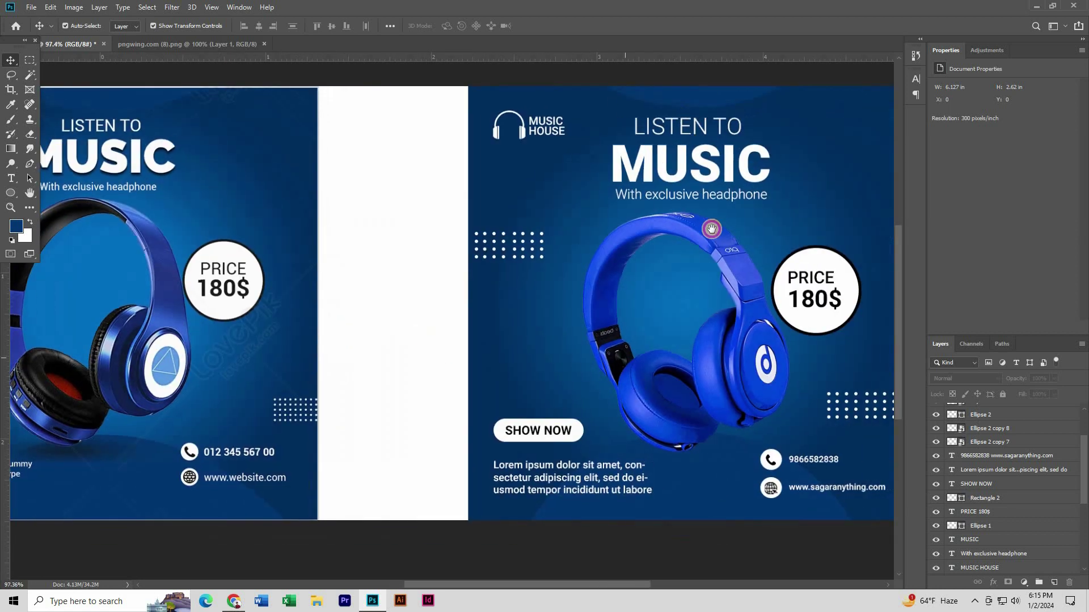
pyautogui.scroll(-2, 611, 337)
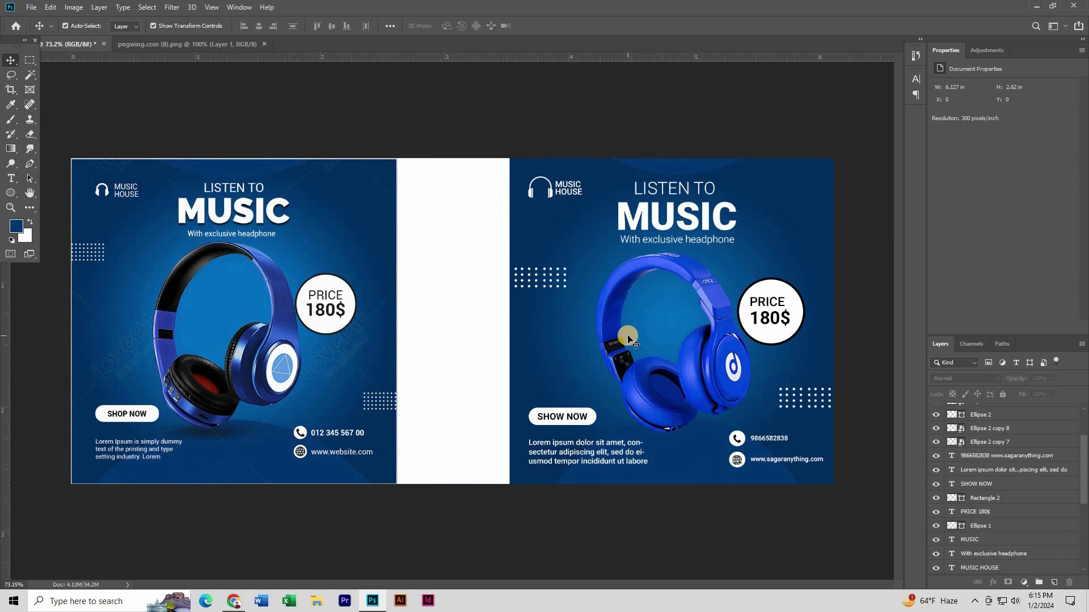
pyautogui.scroll(2, 612, 437)
# Fill the SHOW NOW button shape with bright yellow.
pyautogui.click(606, 425)
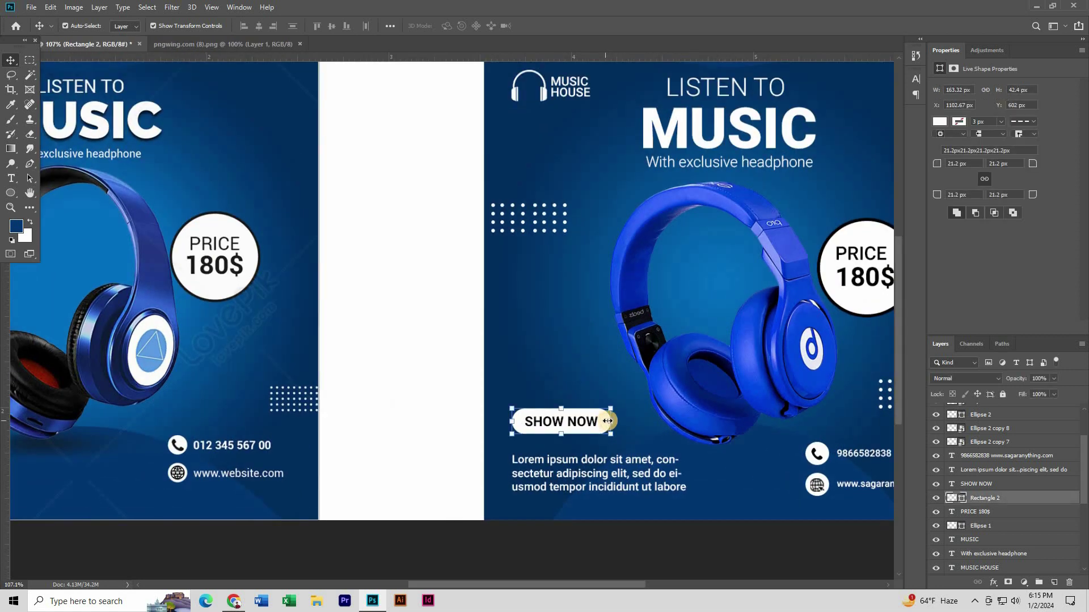
pyautogui.scroll(1, 607, 430)
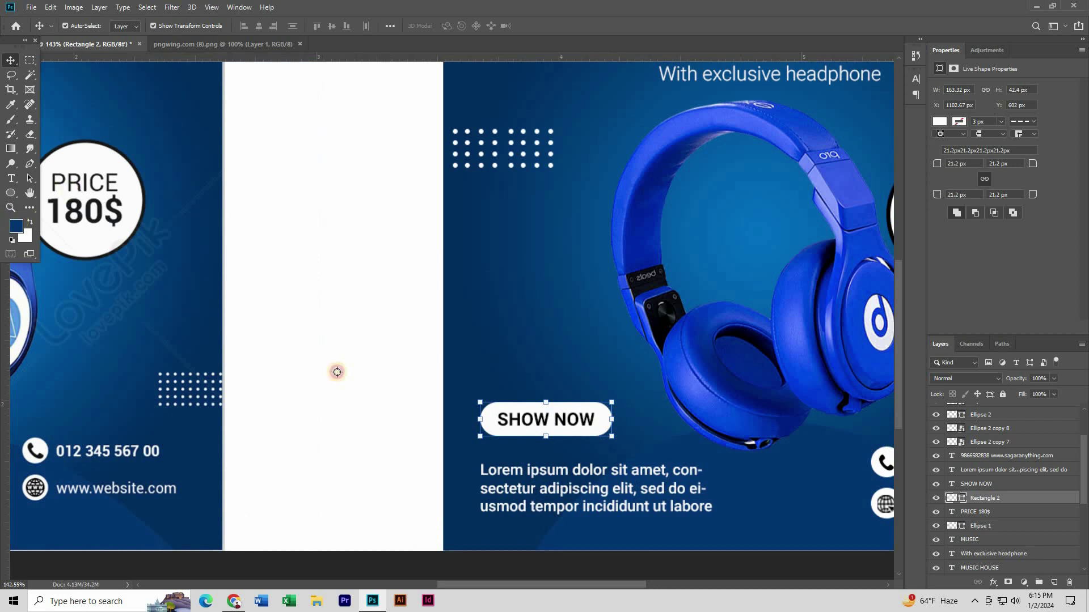
pyautogui.click(16, 226)
pyautogui.moveTo(554, 269); pyautogui.dragTo(552, 255)
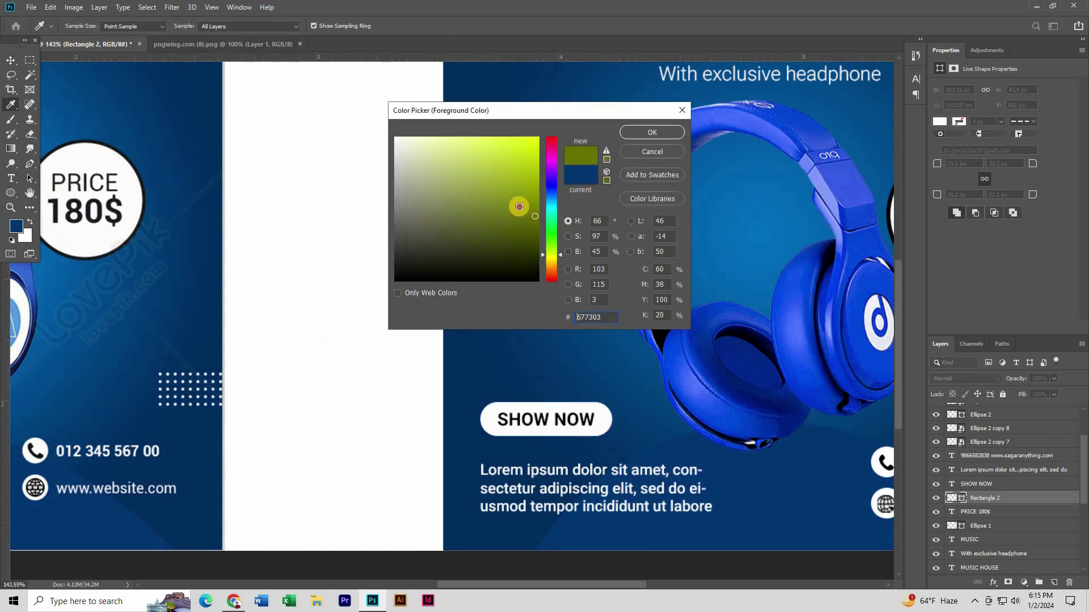
pyautogui.moveTo(517, 204); pyautogui.dragTo(591, 138)
pyautogui.click(651, 136)
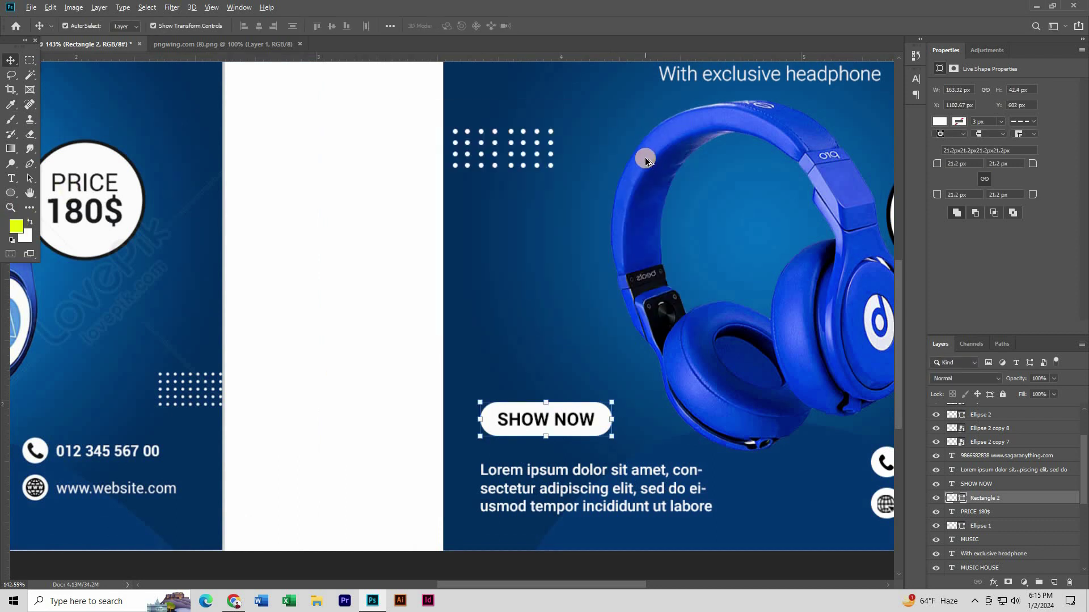
pyautogui.hotkey('alt', 'BackSpace')
pyautogui.click(357, 308)
# Fill the PRICE 180$ circle with yellow.
pyautogui.scroll(-3, 378, 313)
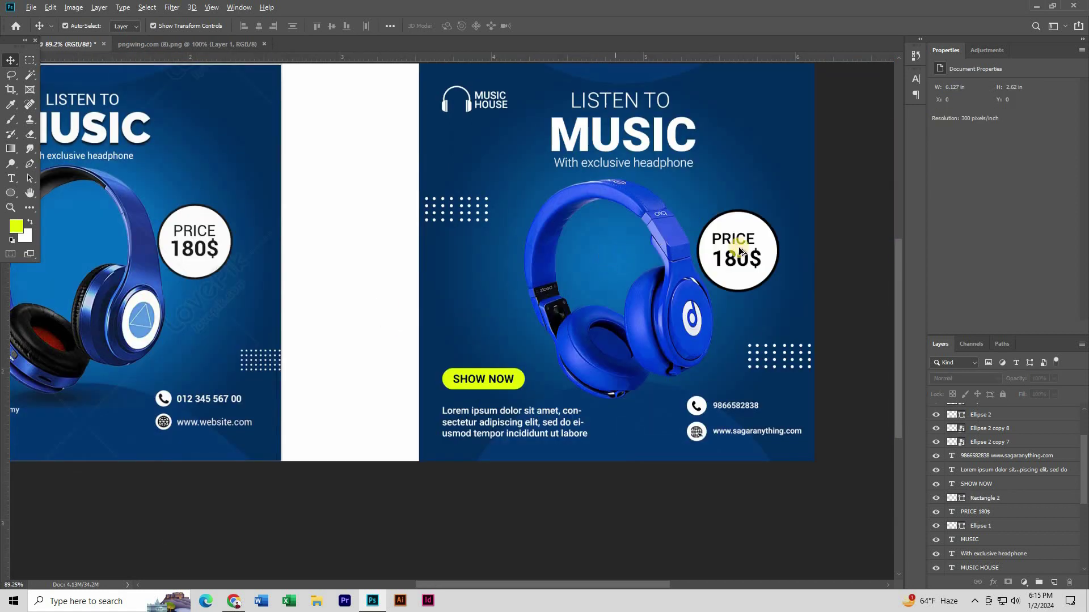
pyautogui.scroll(2, 740, 252)
pyautogui.click(771, 255)
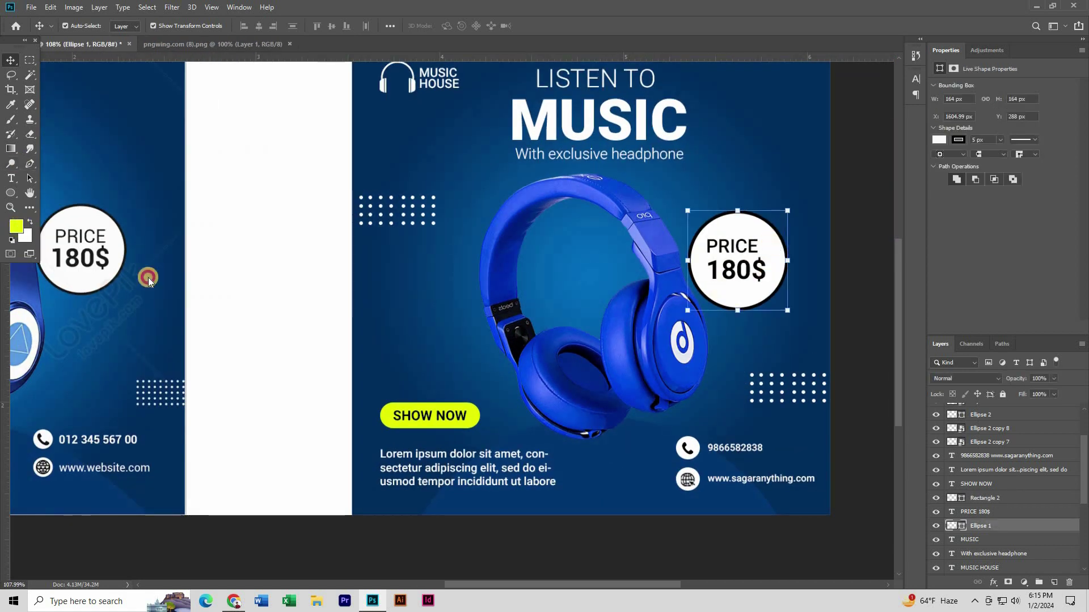
pyautogui.click(16, 226)
pyautogui.click(494, 244)
pyautogui.click(524, 190)
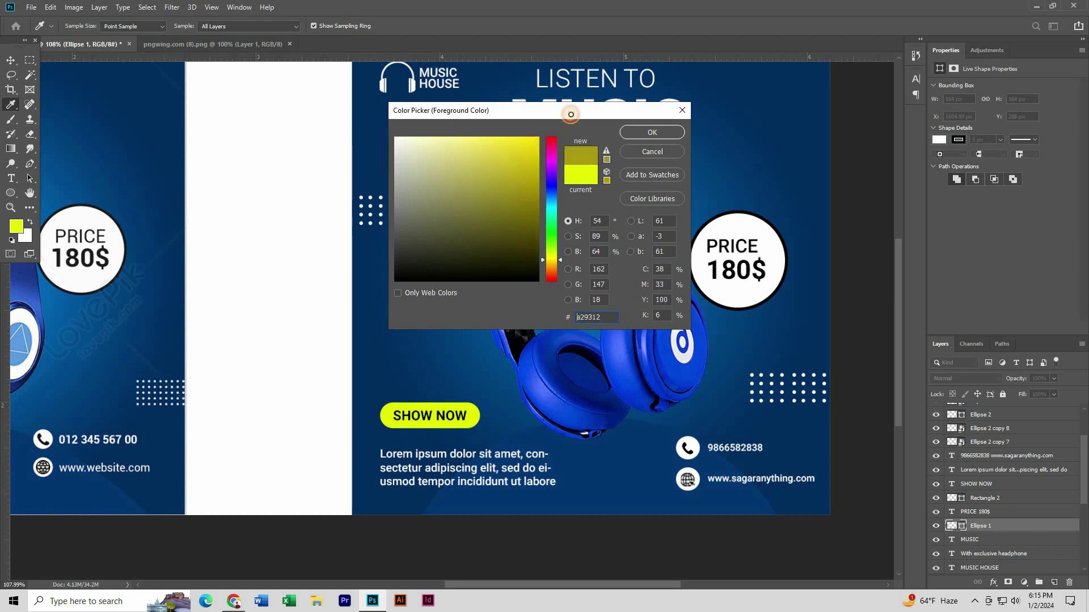
pyautogui.click(649, 133)
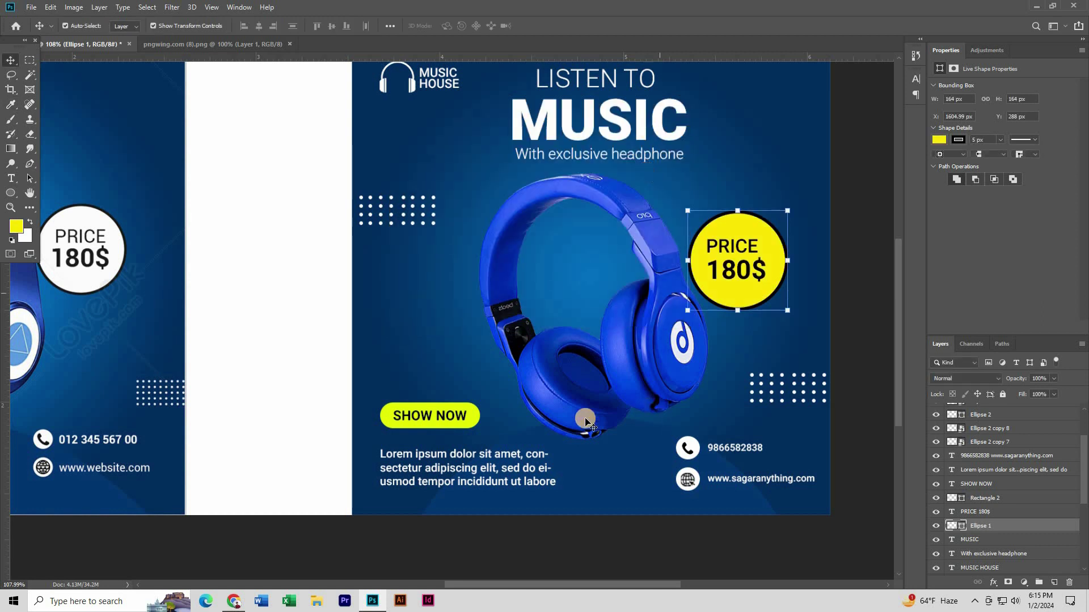
# Zoom out to view both posters side by side.
pyautogui.click(478, 419)
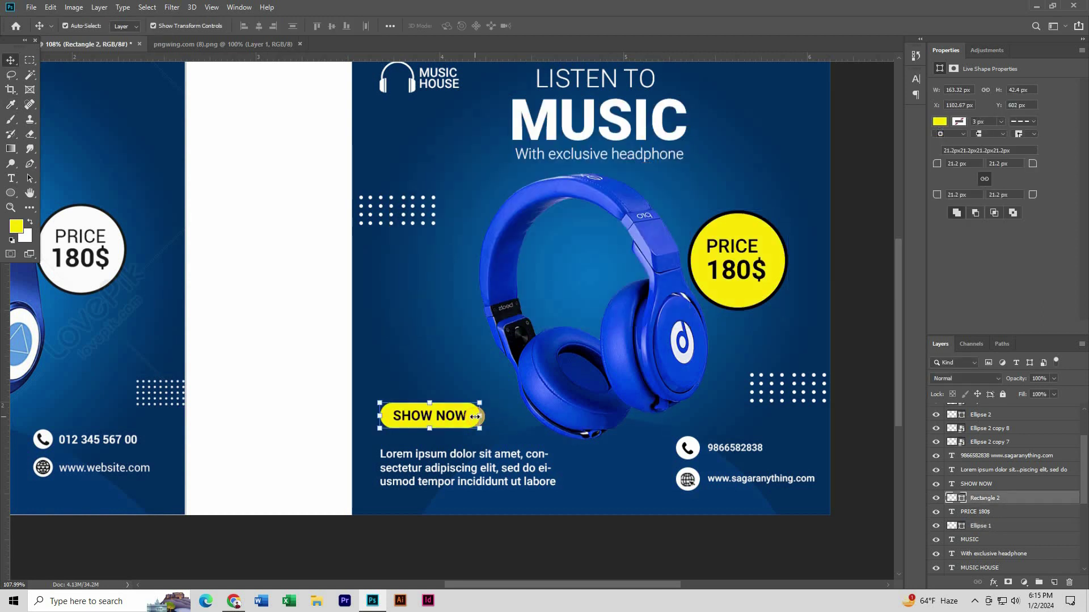
pyautogui.hotkey('ctrl', '0')
pyautogui.hotkey('ctrl', '-')
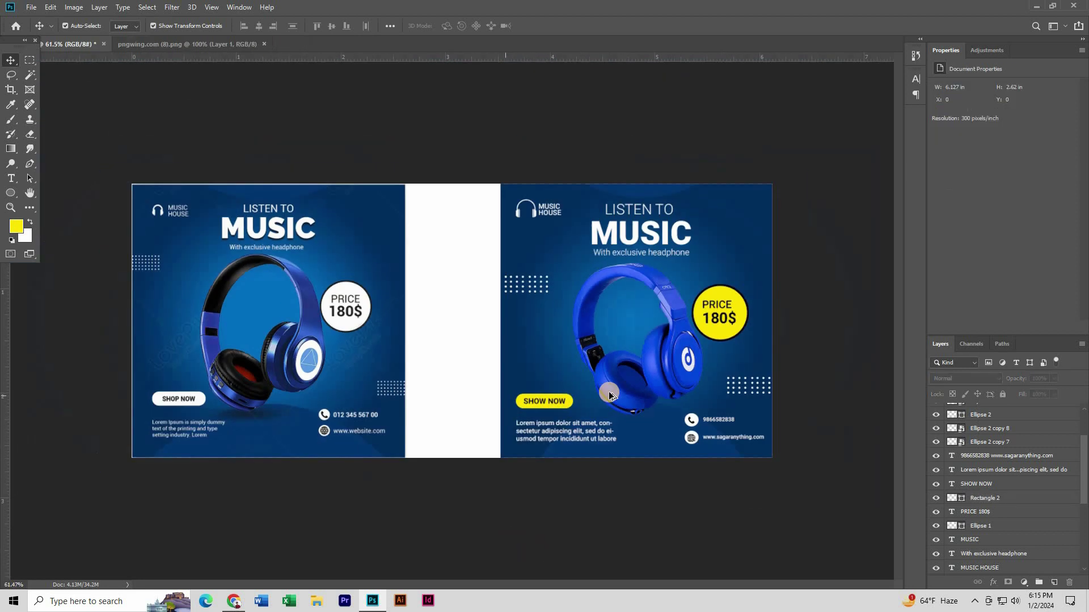